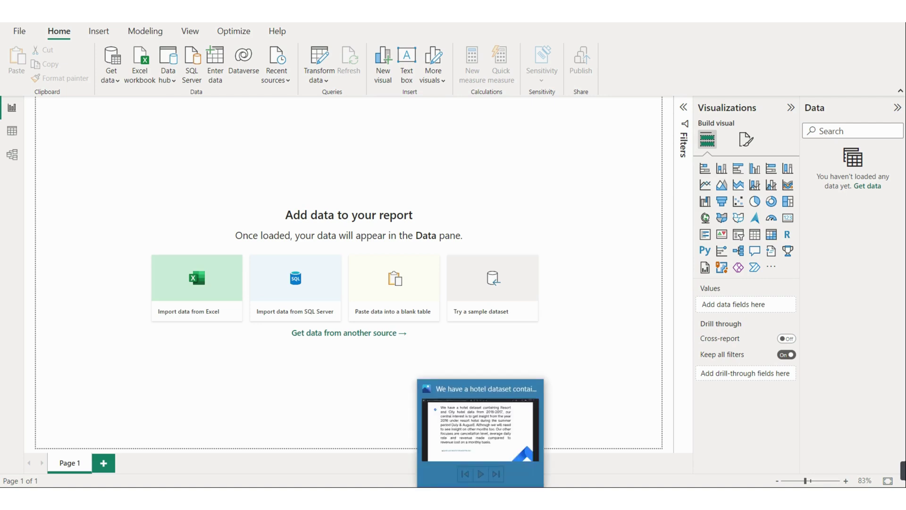
Step: Switch to the image viewer to read the hotel dataset project brief
{"action": "left_click", "coordinate": [481, 498]}
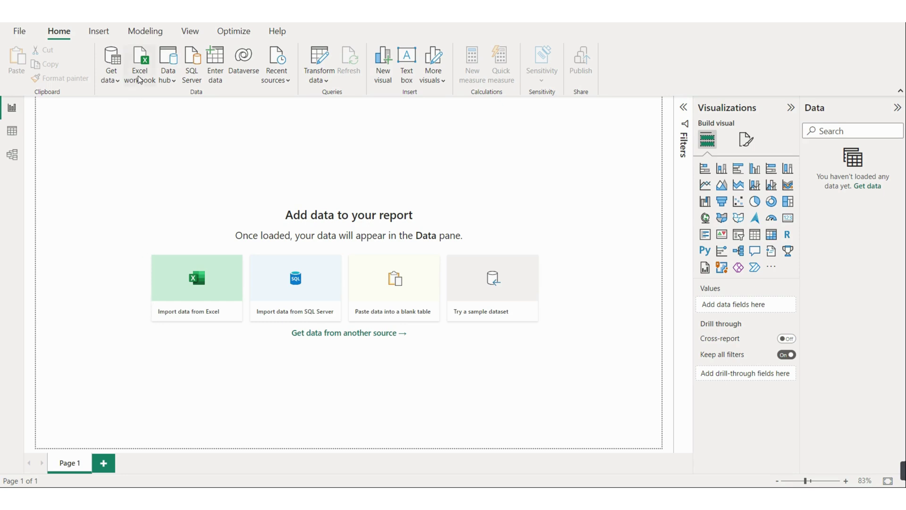
Step: Import Table1 from the Raw Data Excel workbook in the Hotel Booking Data Set folder and open it for data transformation
{"action": "left_click", "coordinate": [111, 70]}
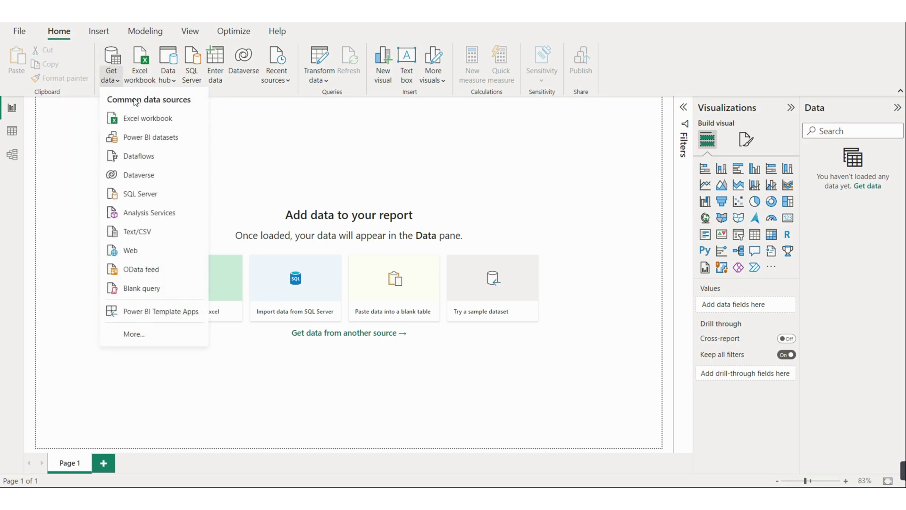
{"action": "left_click", "coordinate": [145, 120]}
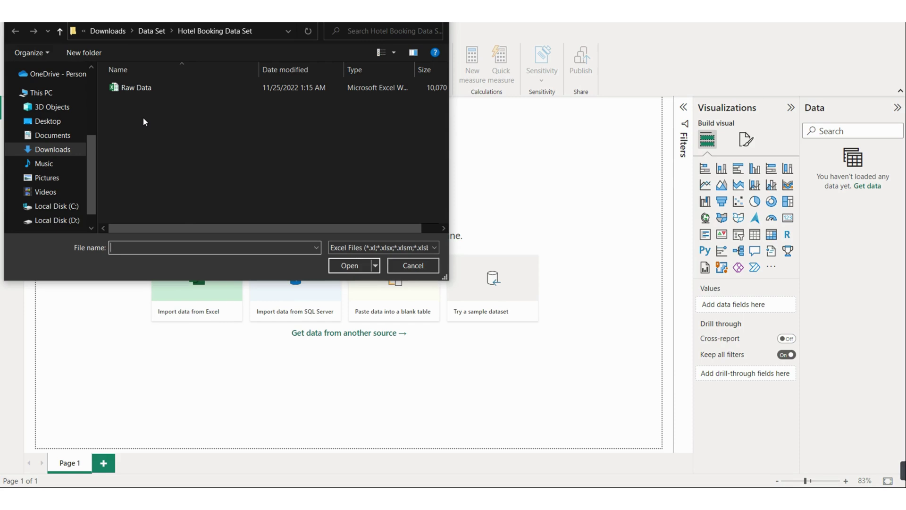
{"action": "left_click", "coordinate": [142, 89]}
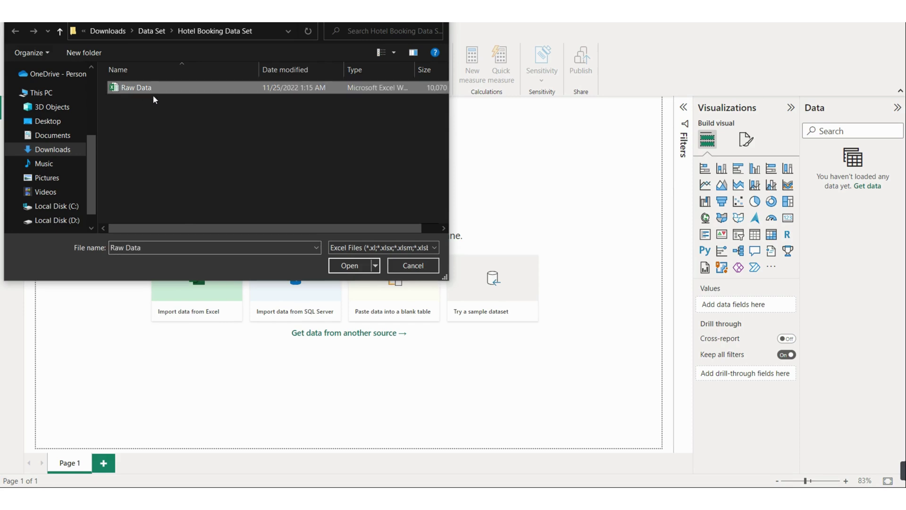
{"action": "left_click", "coordinate": [339, 264]}
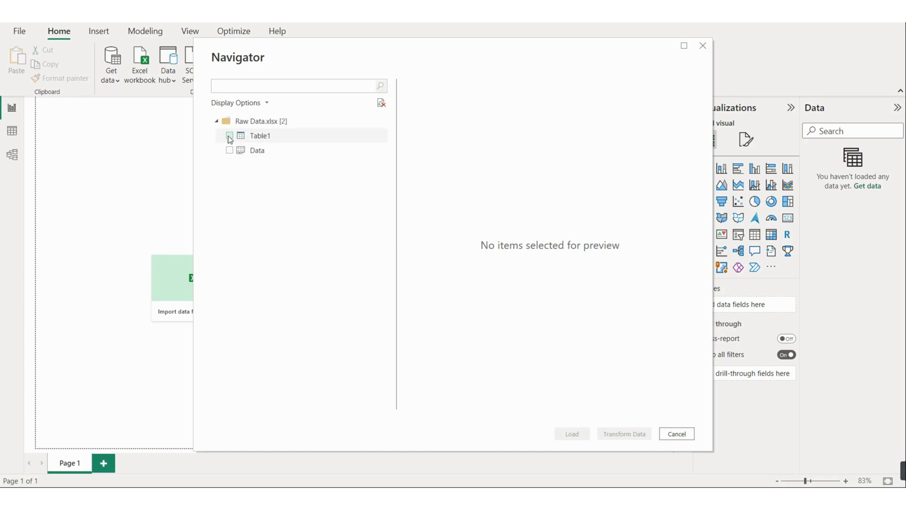
{"action": "left_click", "coordinate": [229, 137]}
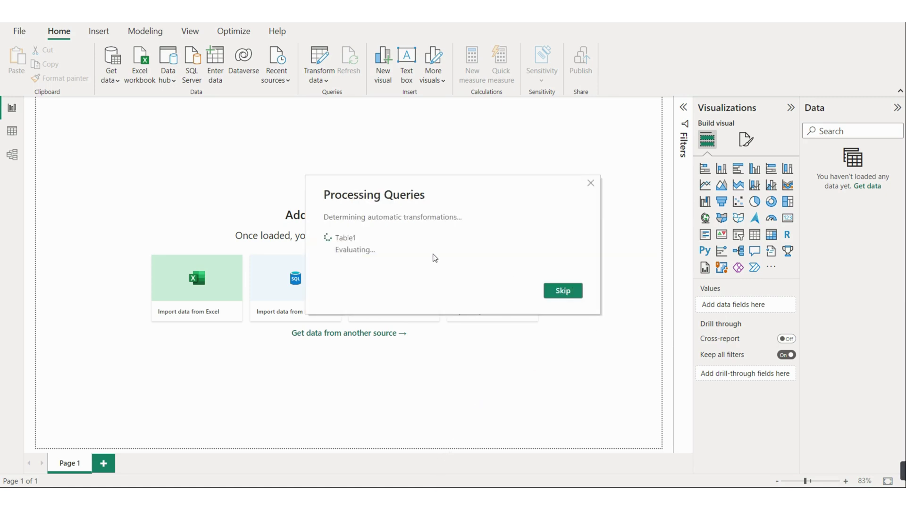
{"action": "left_click", "coordinate": [434, 274]}
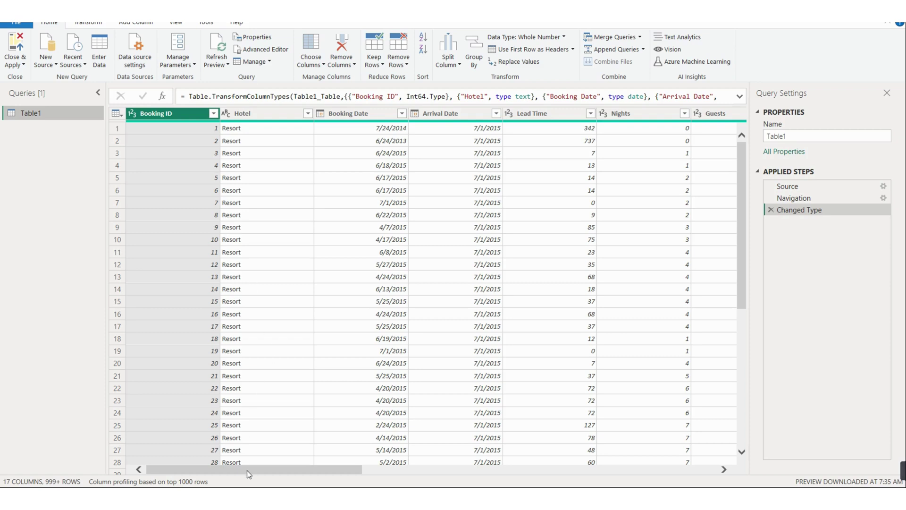
Step: Look through the columns of Table1 and duplicate the query
{"action": "left_click_drag", "start_coordinate": [246, 470], "coordinate": [517, 486]}
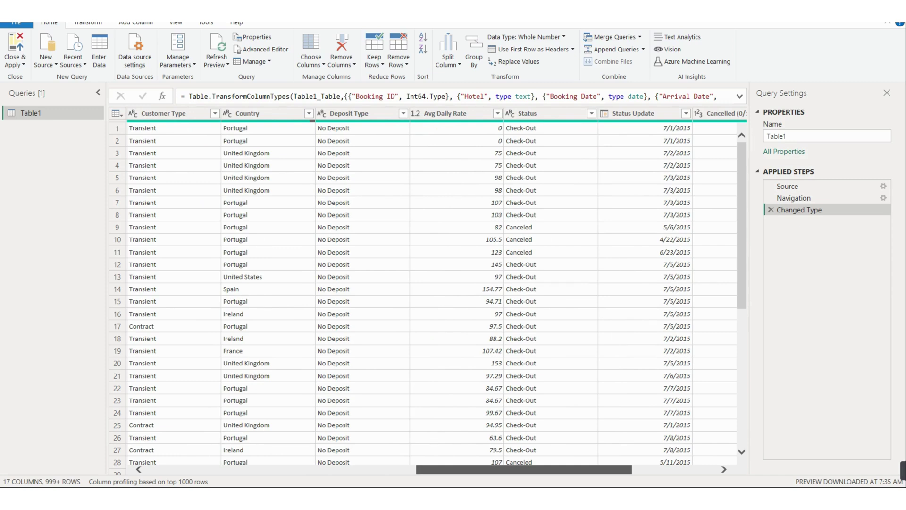
{"action": "left_click_drag", "start_coordinate": [517, 469], "coordinate": [250, 469]}
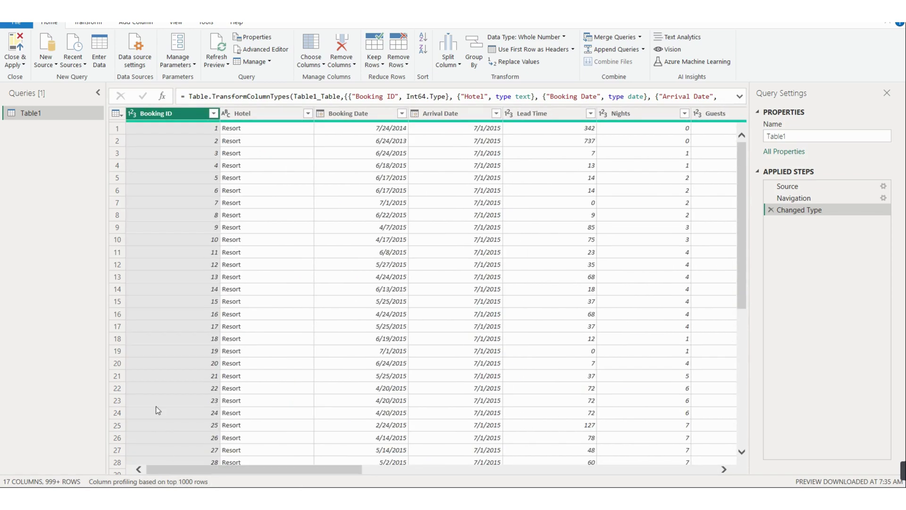
{"action": "right_click", "coordinate": [31, 116]}
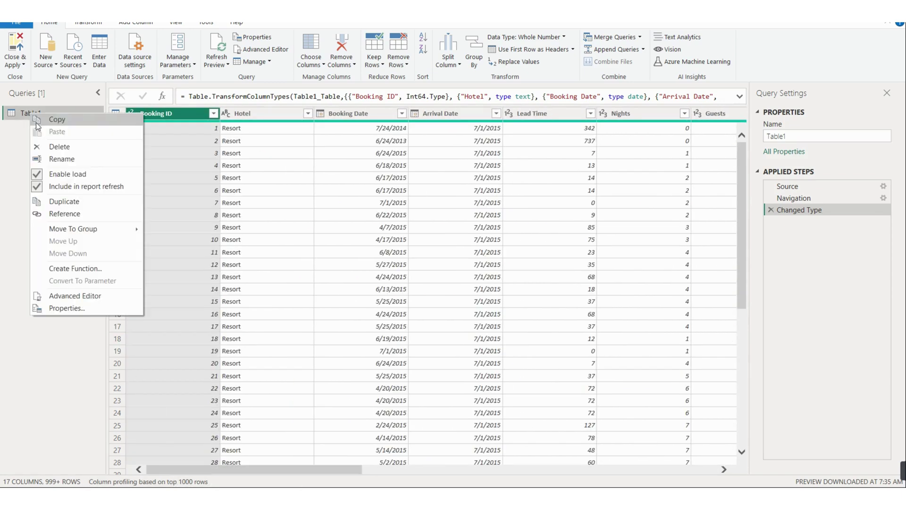
{"action": "left_click", "coordinate": [66, 201]}
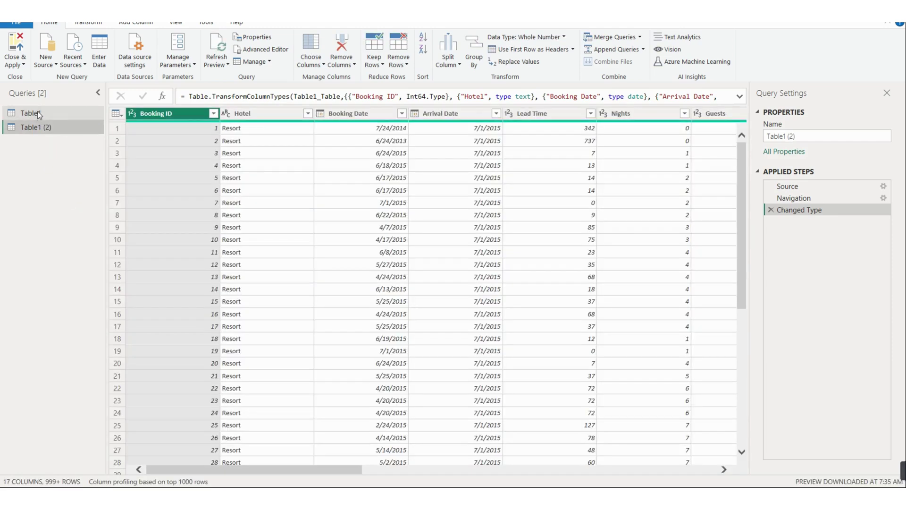
Step: Rename the original Table1 query as Fact Table
{"action": "left_click", "coordinate": [38, 113]}
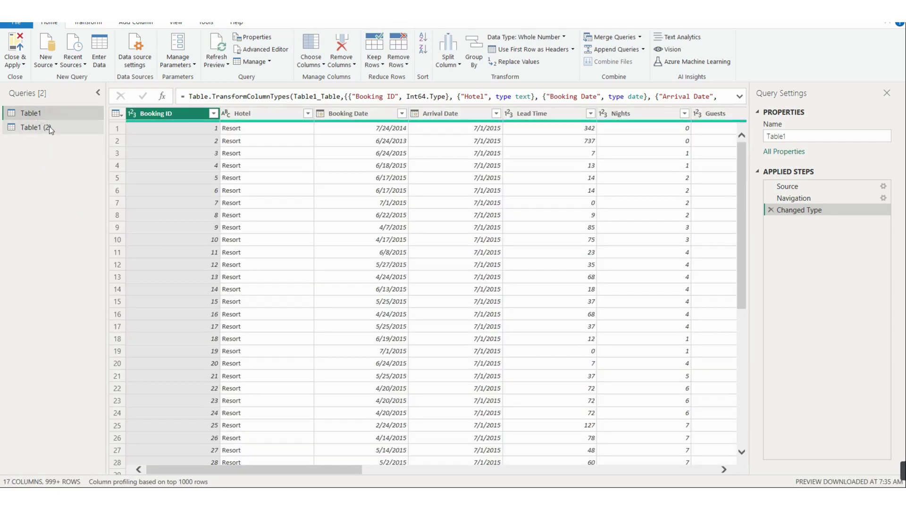
{"action": "right_click", "coordinate": [41, 115]}
{"action": "left_click", "coordinate": [61, 160]}
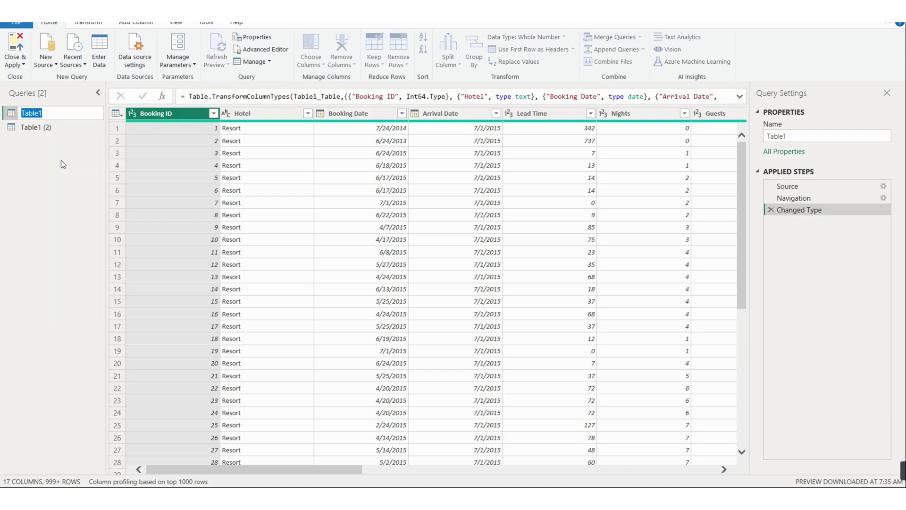
{"action": "type", "text": "Fact Table"}
{"action": "key", "text": "Return"}
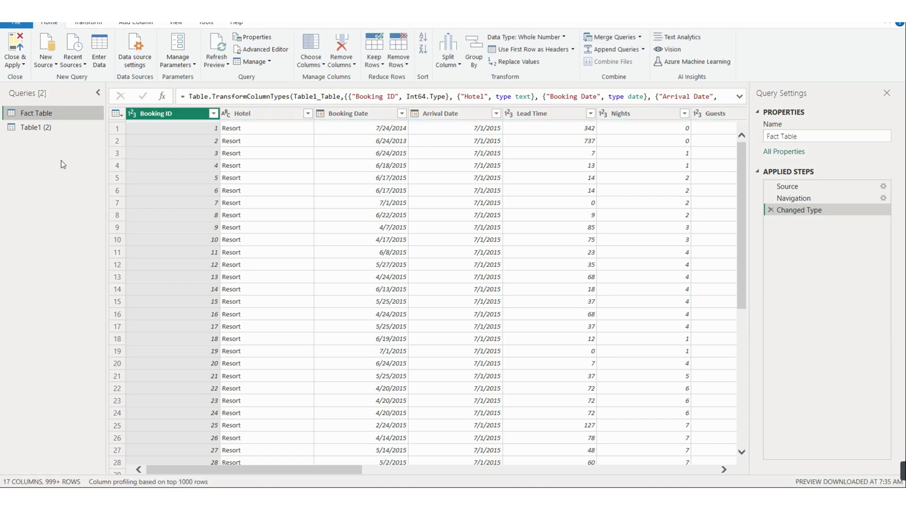
Step: In the duplicated query Table1 (2), keep only the Hotel column and remove its duplicate rows
{"action": "left_click", "coordinate": [44, 134]}
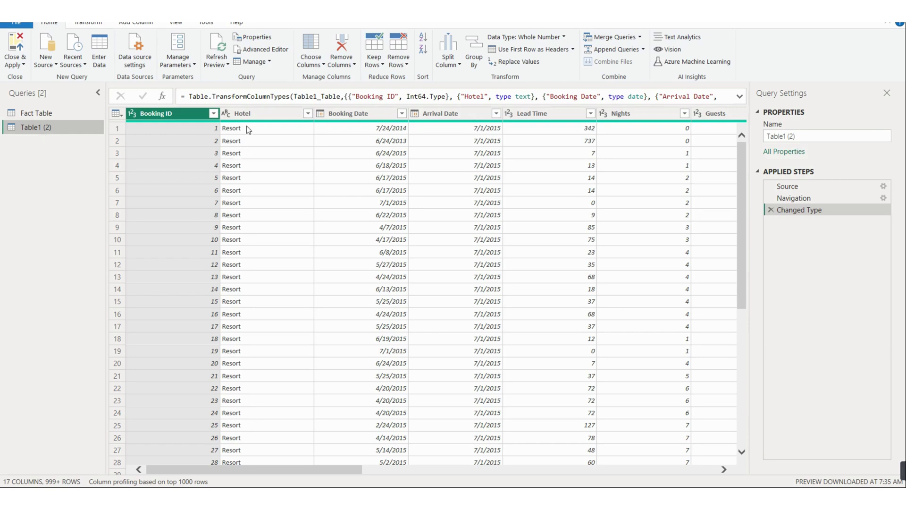
{"action": "left_click", "coordinate": [245, 113]}
{"action": "right_click", "coordinate": [245, 113]}
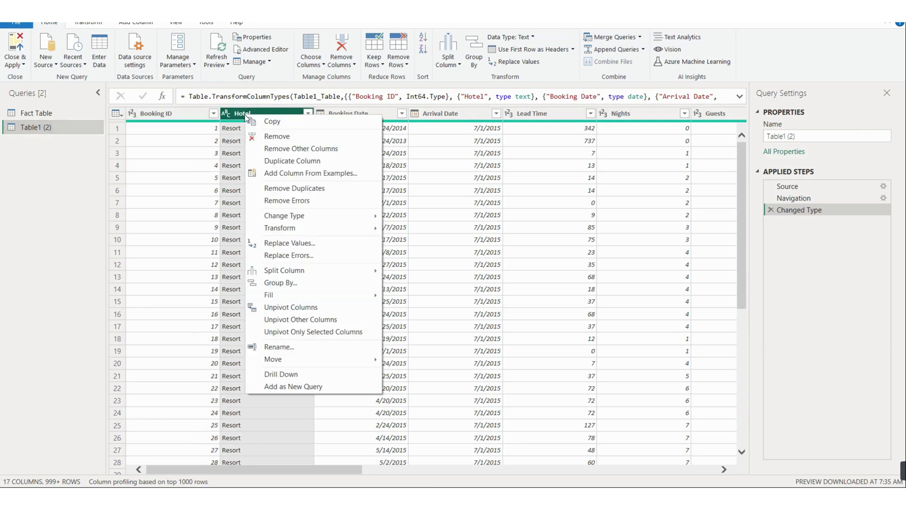
{"action": "left_click", "coordinate": [282, 150]}
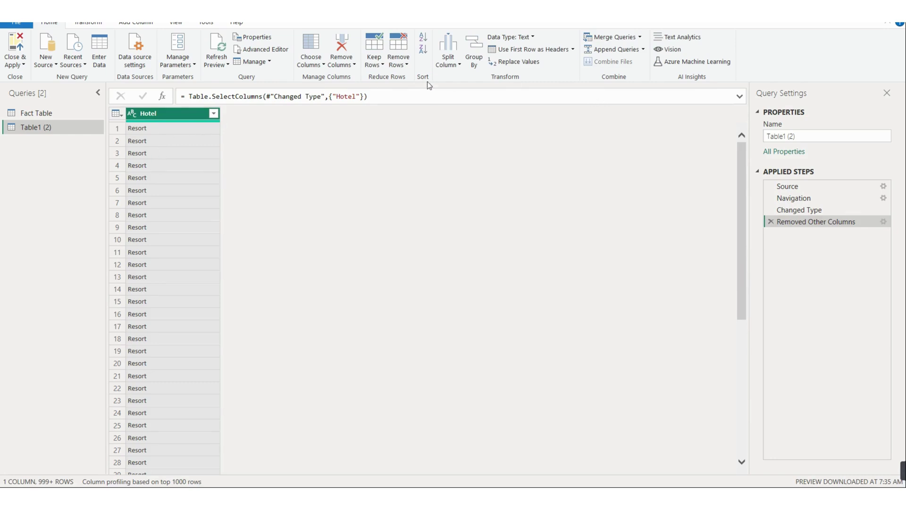
{"action": "left_click", "coordinate": [399, 65]}
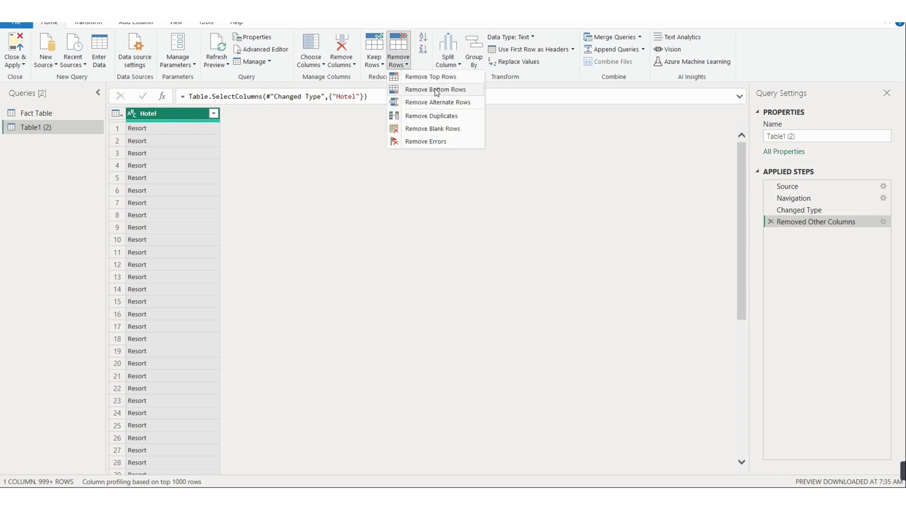
{"action": "left_click", "coordinate": [439, 120]}
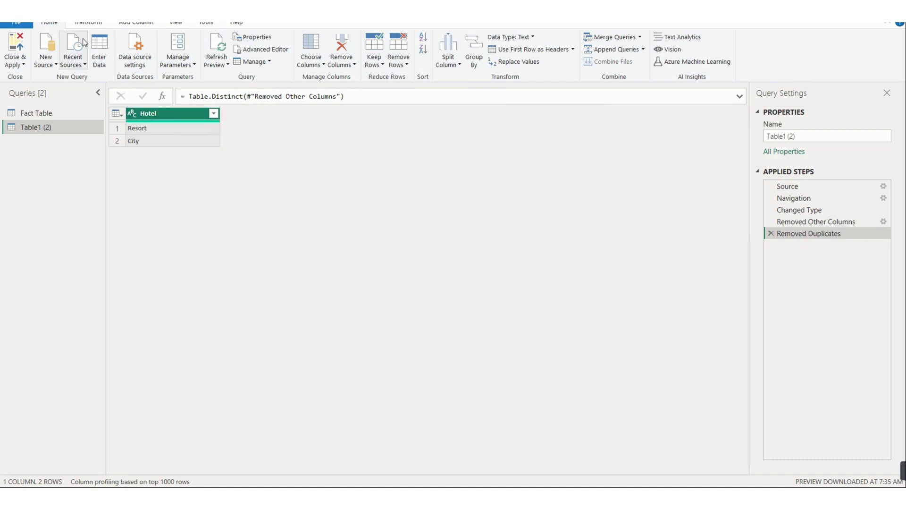
Step: Add an index column starting from 0 to Table1 (2) and move it in front of the Hotel column
{"action": "left_click", "coordinate": [125, 24]}
{"action": "left_click", "coordinate": [140, 49]}
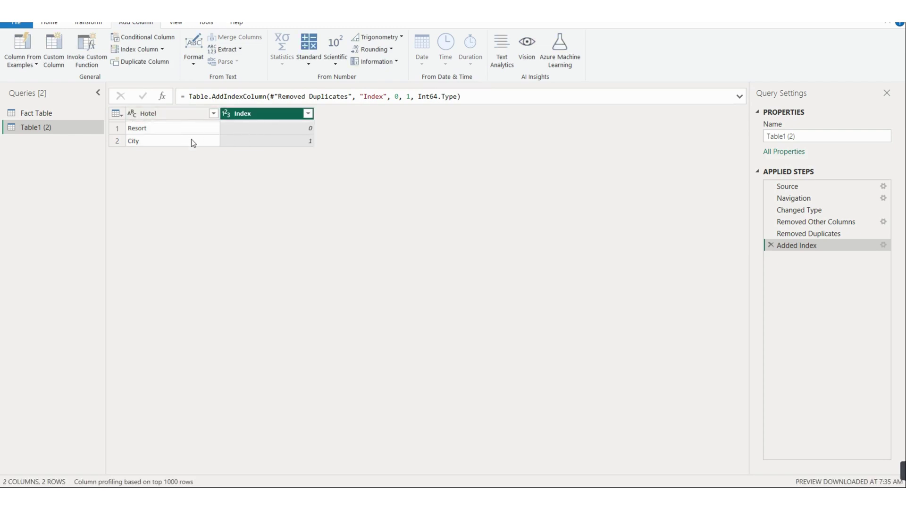
{"action": "left_click_drag", "start_coordinate": [266, 119], "coordinate": [164, 117]}
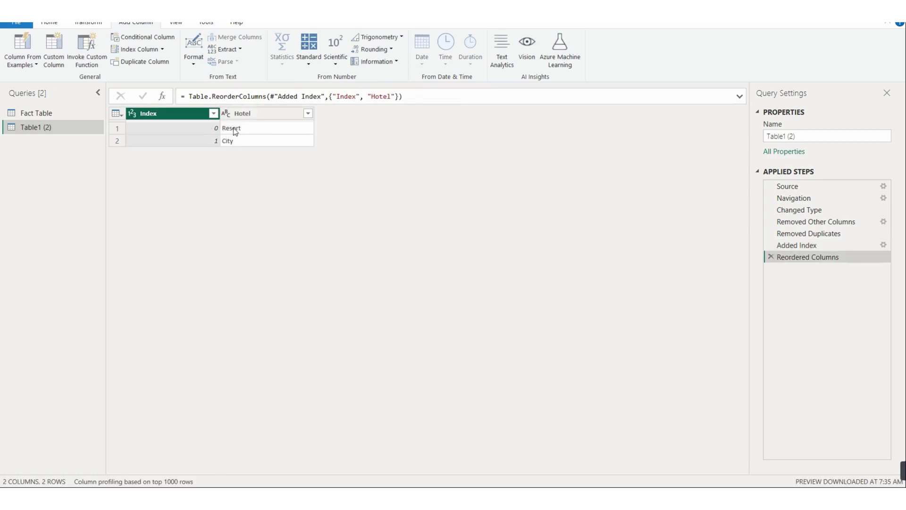
Step: Rename the Index column as Hotel ID
{"action": "right_click", "coordinate": [182, 116]}
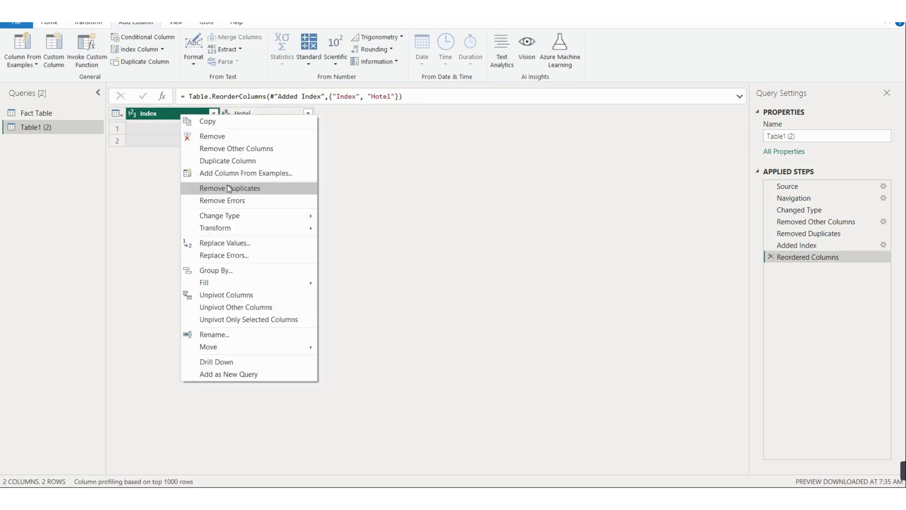
{"action": "left_click", "coordinate": [211, 335]}
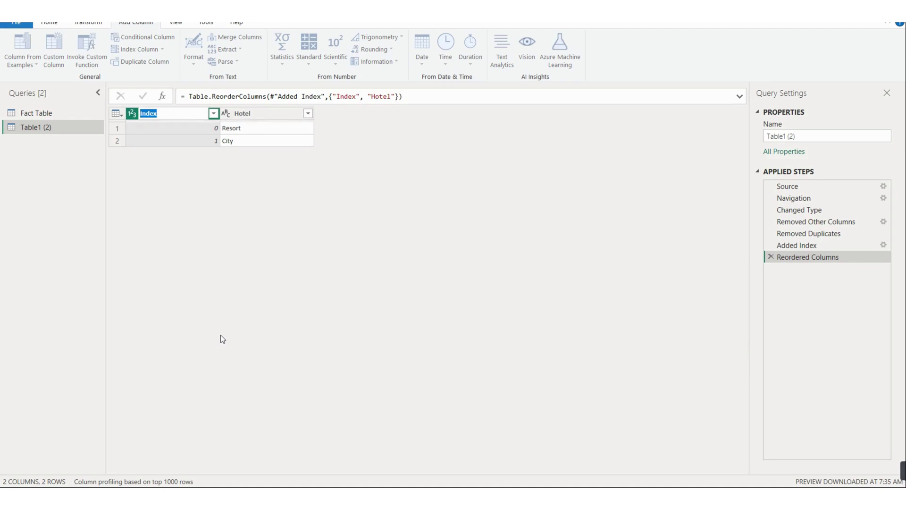
{"action": "type", "text": "HOtel ID"}
{"action": "key", "text": "Return"}
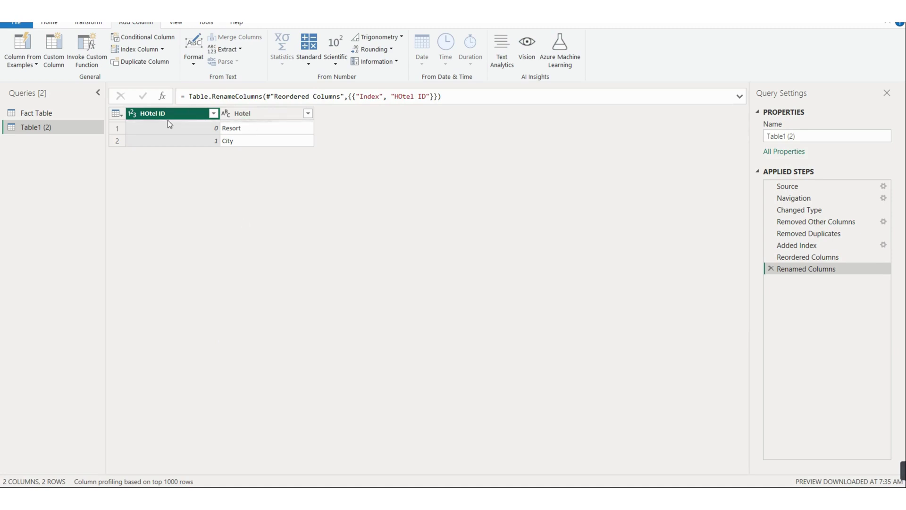
{"action": "right_click", "coordinate": [171, 117]}
{"action": "left_click", "coordinate": [204, 336]}
{"action": "key", "text": "Home"}
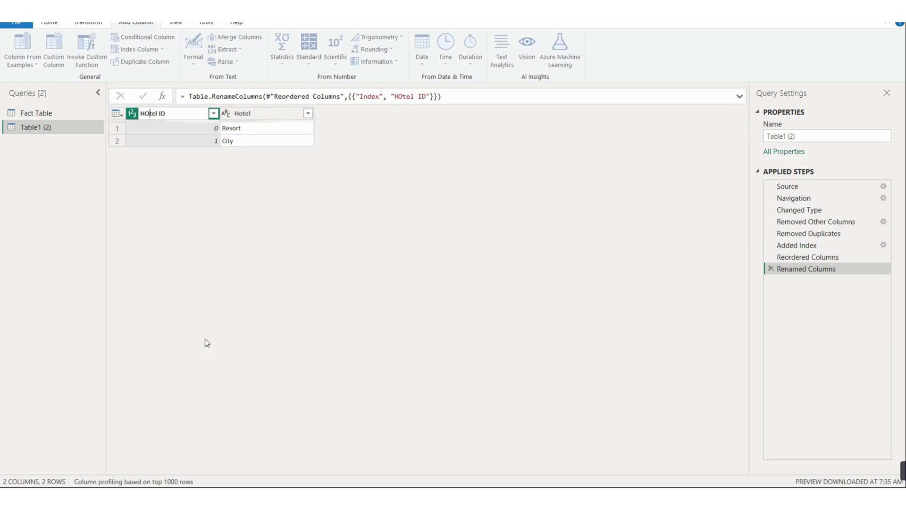
{"action": "key", "text": "Right"}
{"action": "key", "text": "Delete"}
{"action": "type", "text": "o"}
{"action": "key", "text": "Return"}
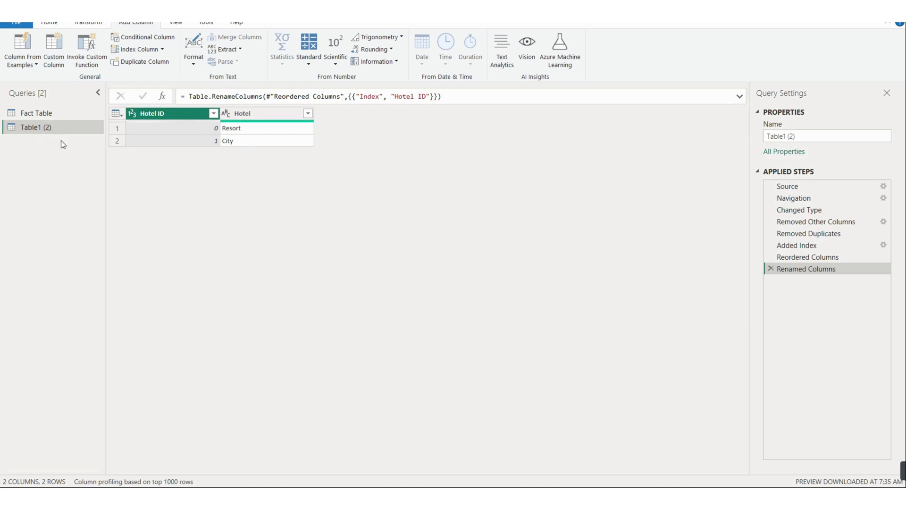
Step: Rename the Table1 (2) query as Lookup Table
{"action": "right_click", "coordinate": [46, 130]}
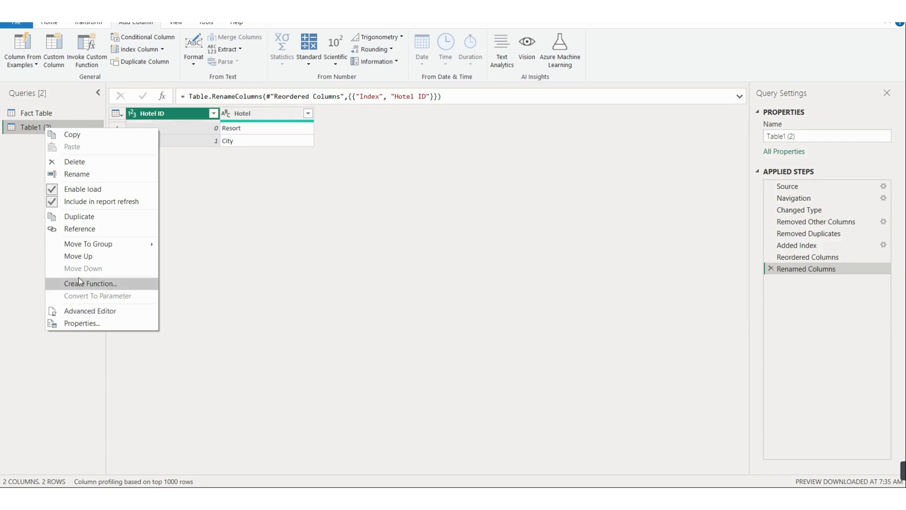
{"action": "left_click", "coordinate": [83, 175]}
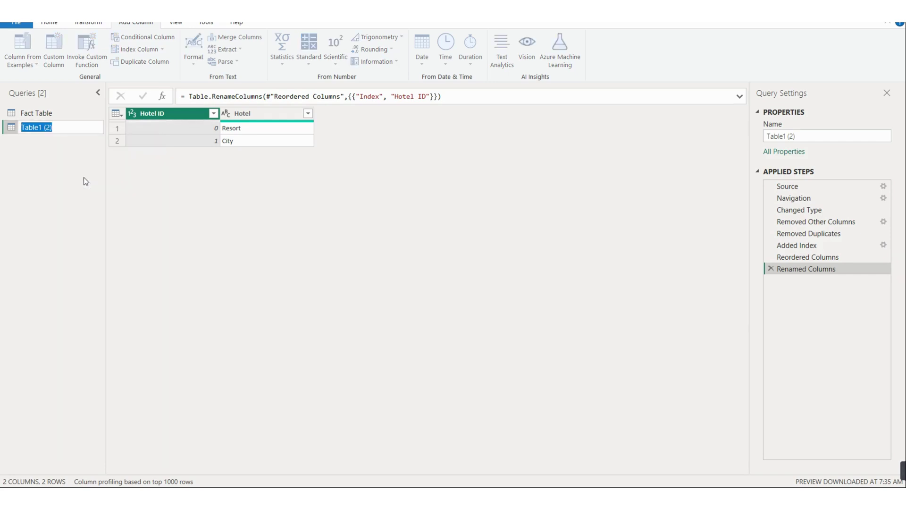
{"action": "type", "text": "Lookup"}
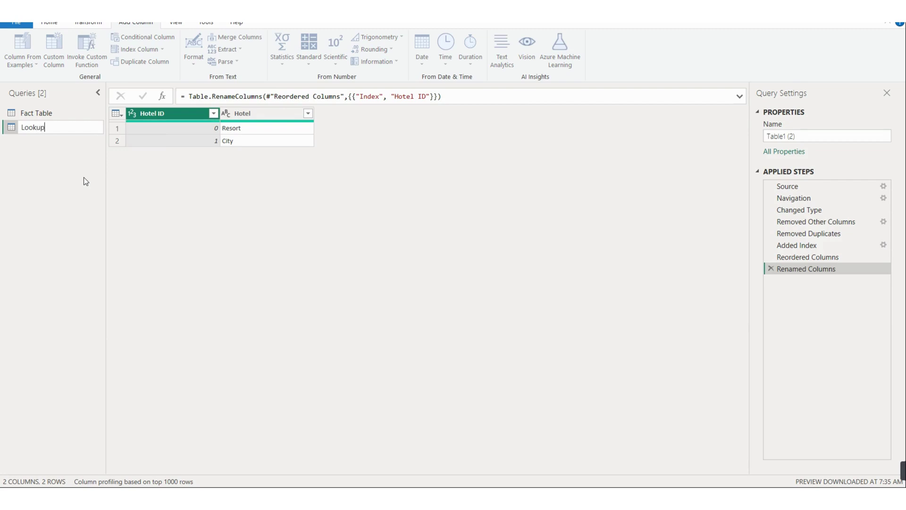
{"action": "type", "text": " Table"}
{"action": "key", "text": "Return"}
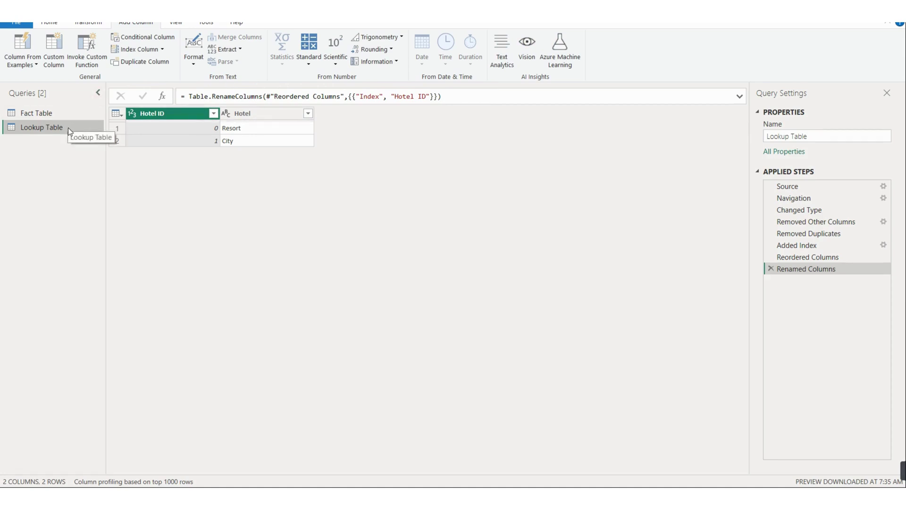
Step: Merge Lookup Table into the Fact Table query, matching both on the Hotel column with a Left Outer join
{"action": "left_click", "coordinate": [37, 113]}
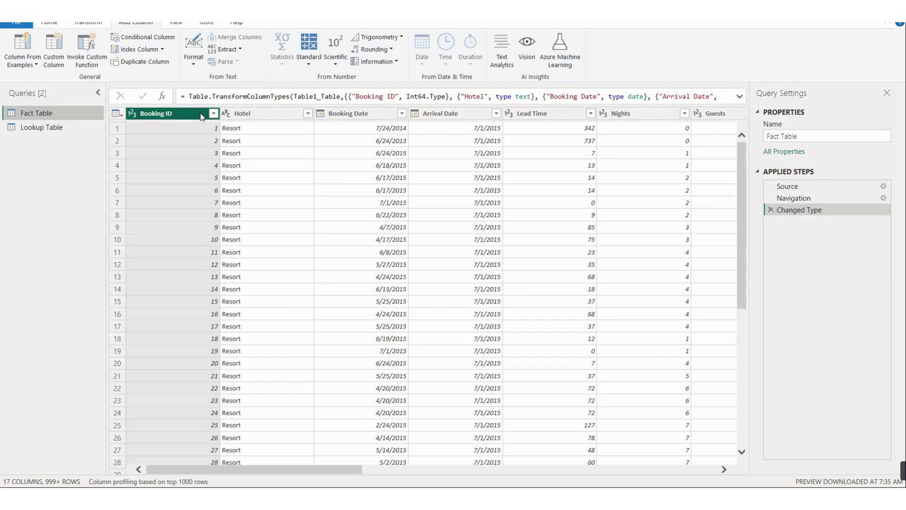
{"action": "left_click", "coordinate": [43, 24]}
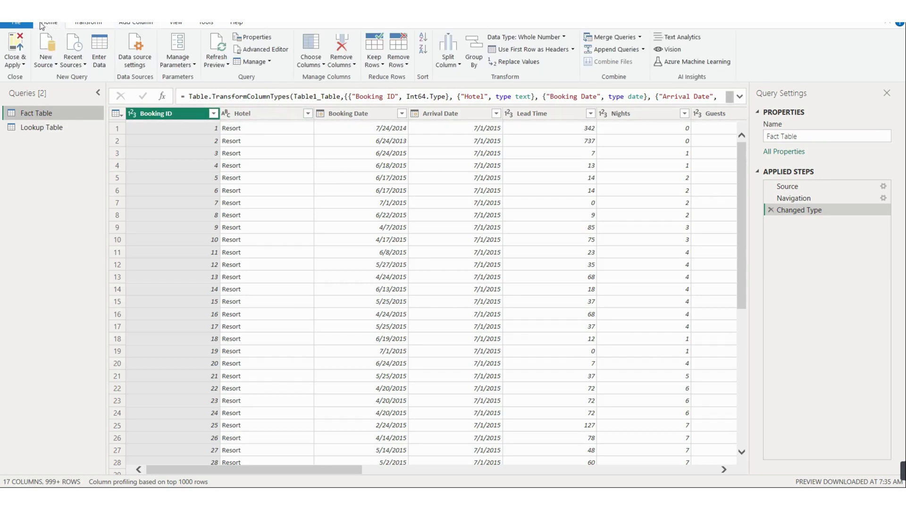
{"action": "left_click", "coordinate": [607, 38]}
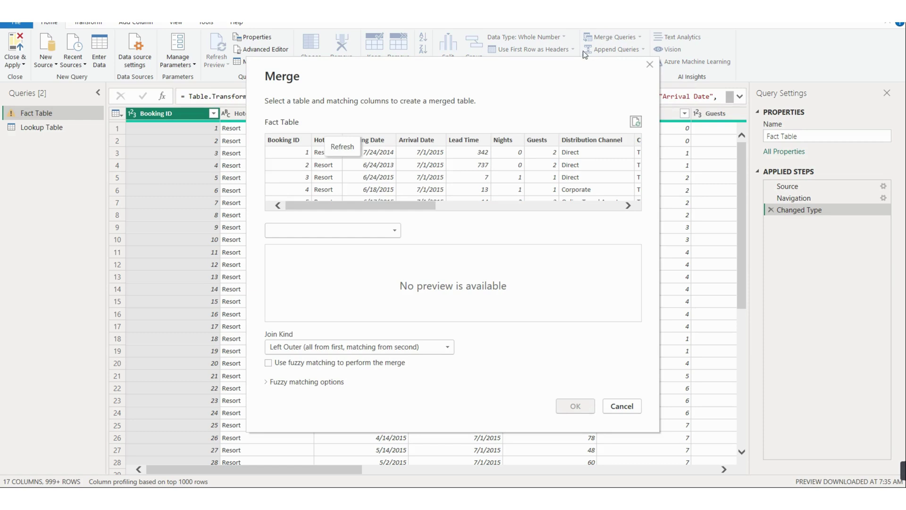
{"action": "left_click", "coordinate": [329, 230]}
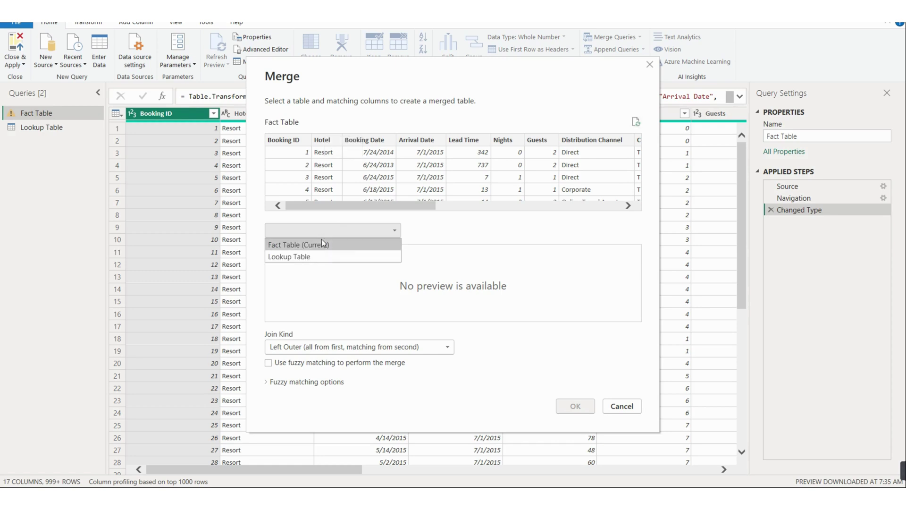
{"action": "left_click", "coordinate": [318, 256]}
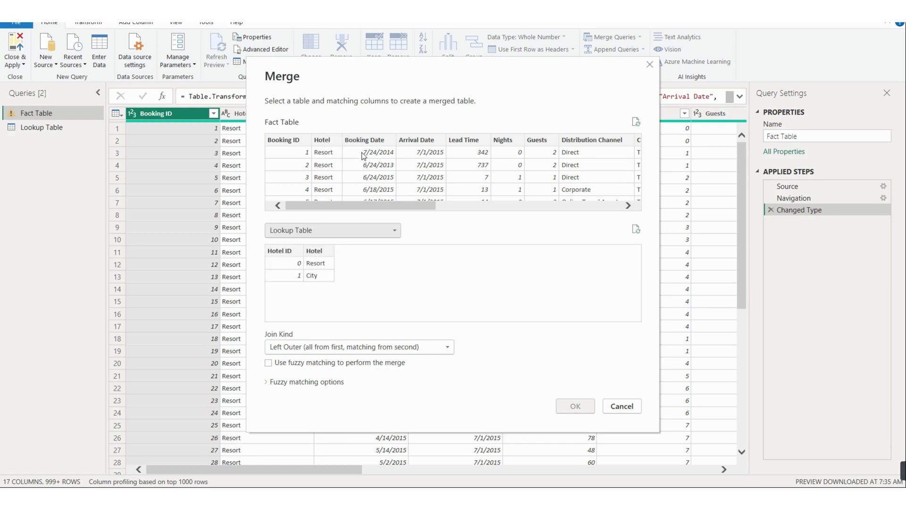
{"action": "left_click", "coordinate": [325, 140]}
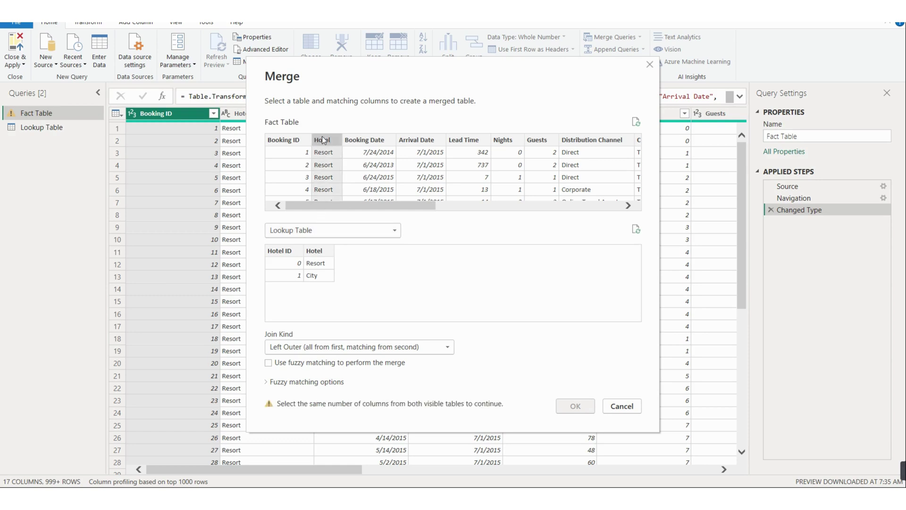
{"action": "left_click", "coordinate": [315, 253]}
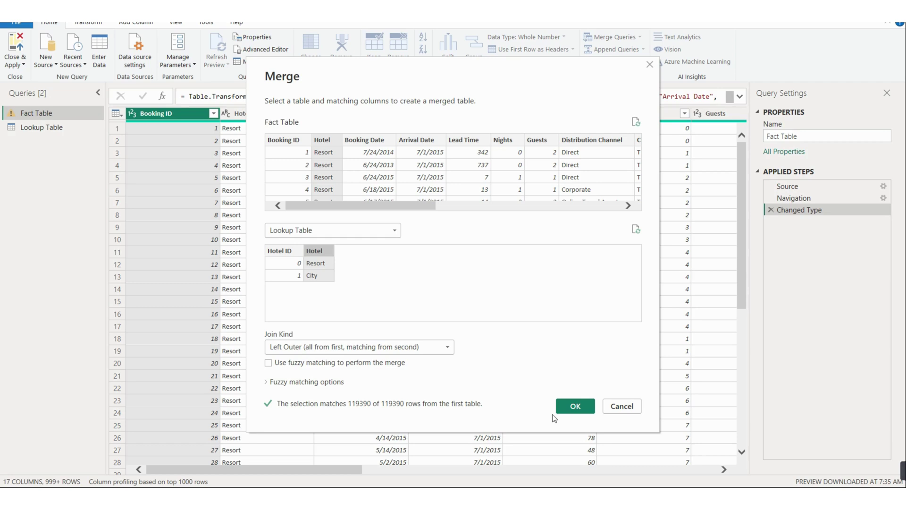
{"action": "left_click", "coordinate": [574, 407]}
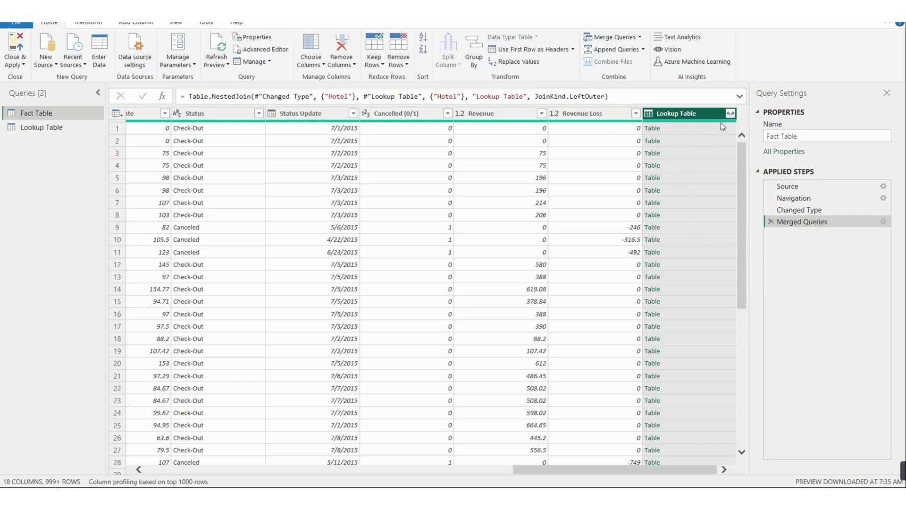
Step: Expand the merged Lookup Table column to include only Hotel ID, keeping the original column name as prefix
{"action": "left_click", "coordinate": [729, 114]}
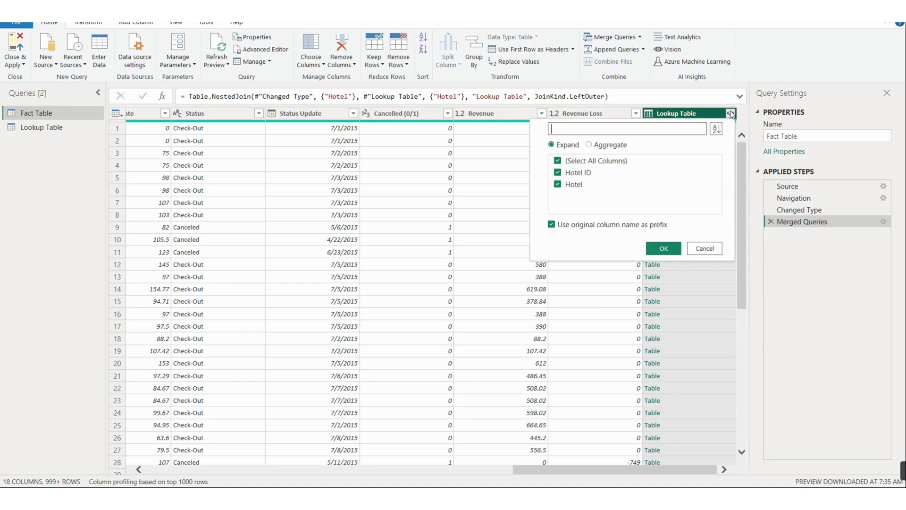
{"action": "left_click", "coordinate": [558, 161]}
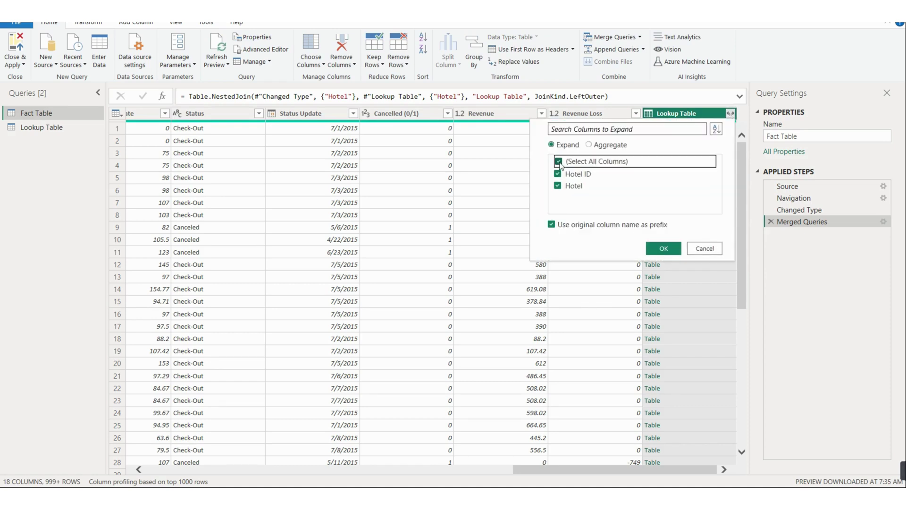
{"action": "left_click", "coordinate": [572, 176]}
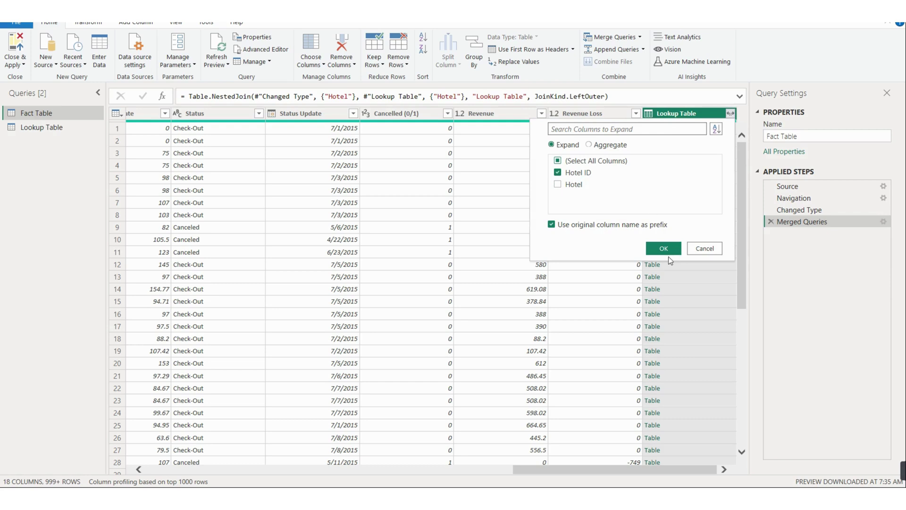
{"action": "left_click", "coordinate": [665, 248]}
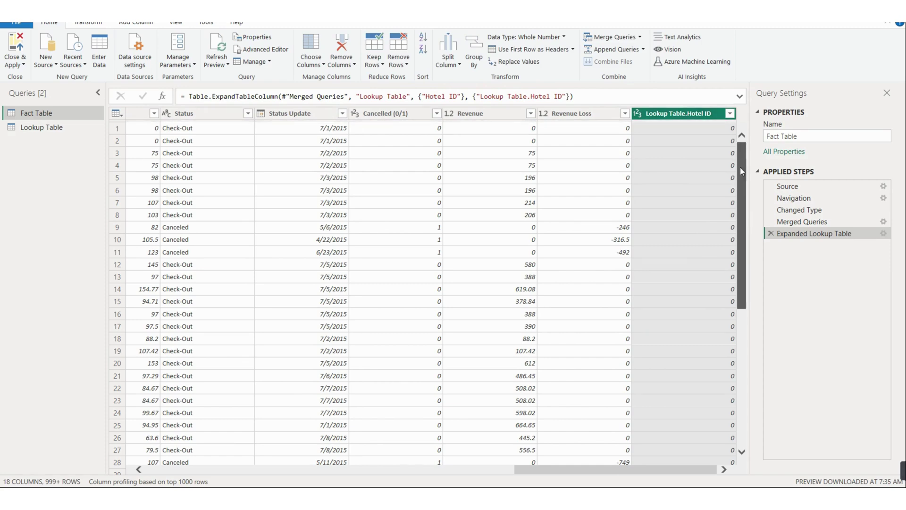
{"action": "scroll", "coordinate": [740, 167], "scroll_direction": "down", "scroll_amount": 5}
{"action": "scroll", "coordinate": [740, 179], "scroll_direction": "up", "scroll_amount": 5}
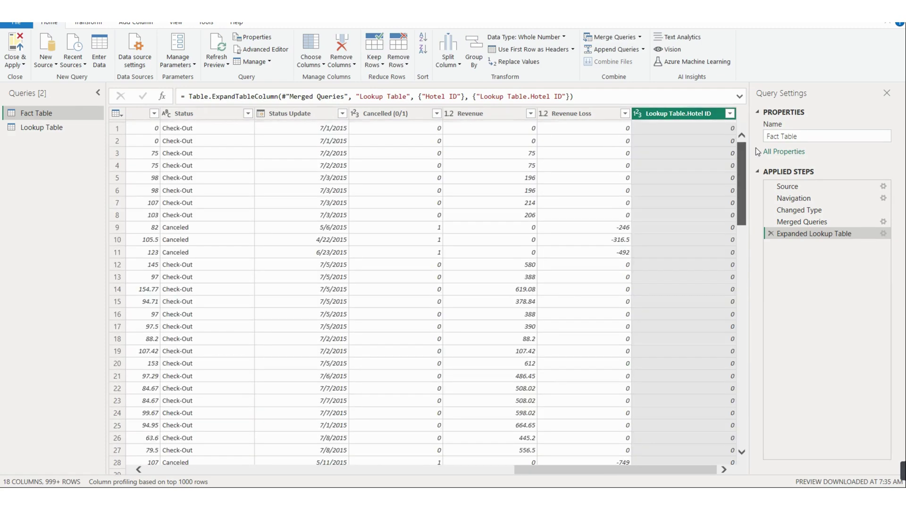
Step: Apply the query changes to the model and relate Lookup Table's Hotel ID to the Fact Table's Lookup Table.Hotel ID column
{"action": "left_click", "coordinate": [7, 45]}
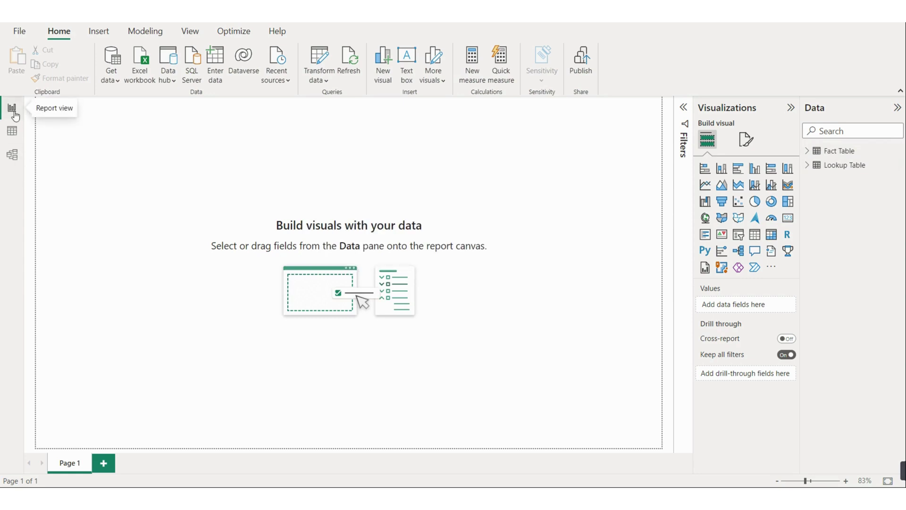
{"action": "left_click", "coordinate": [16, 132]}
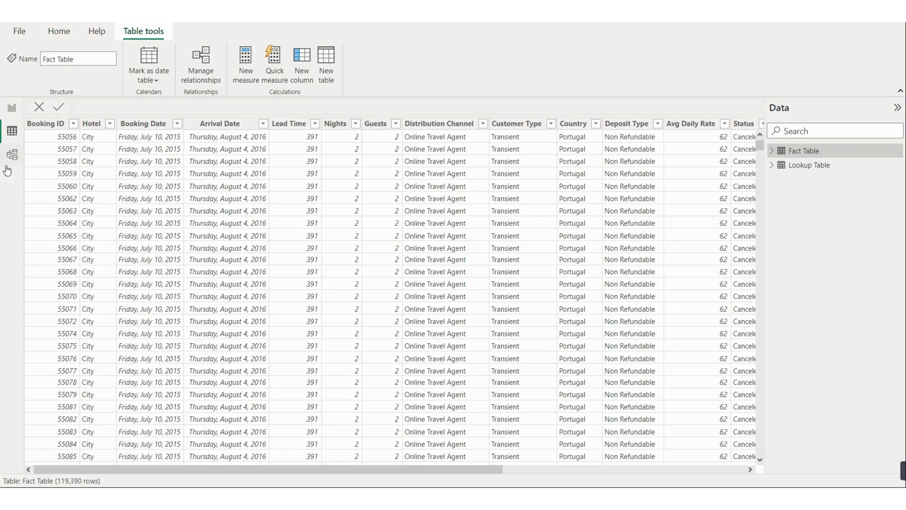
{"action": "left_click", "coordinate": [12, 154]}
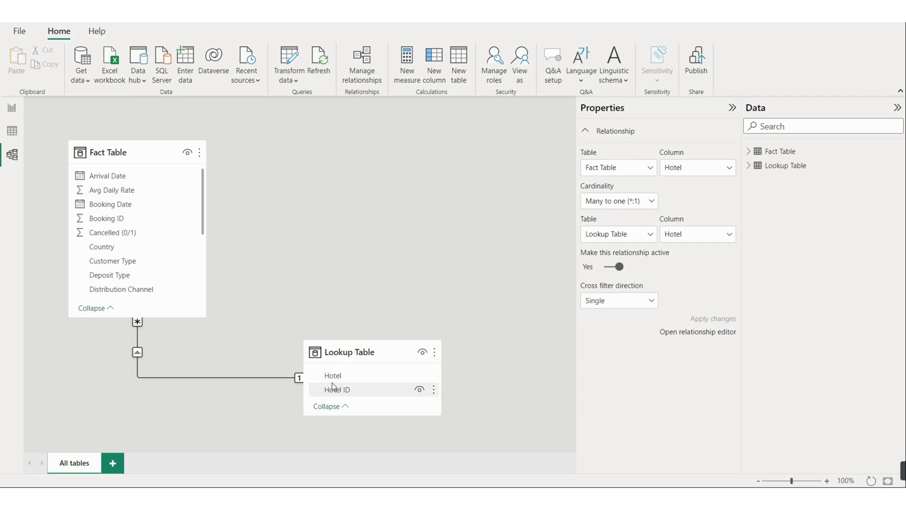
{"action": "scroll", "coordinate": [142, 241], "scroll_direction": "down", "scroll_amount": 3}
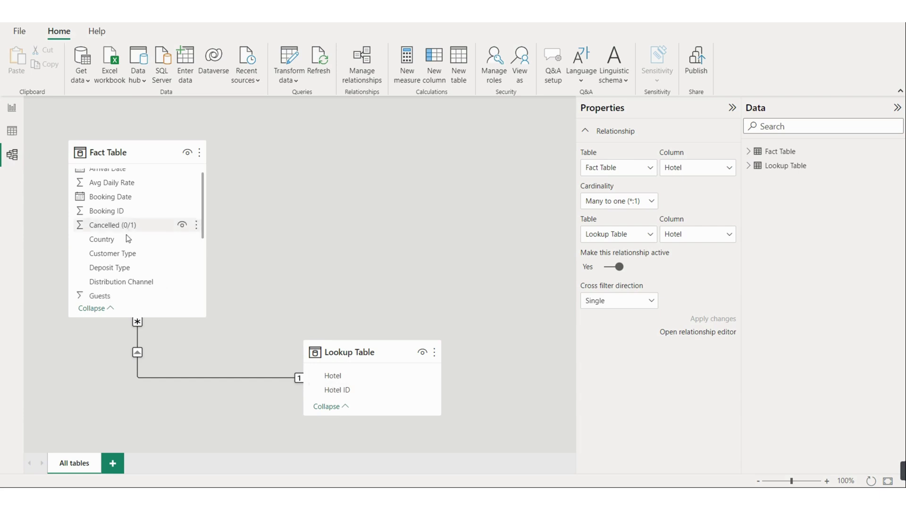
{"action": "scroll", "coordinate": [134, 257], "scroll_direction": "down", "scroll_amount": 2}
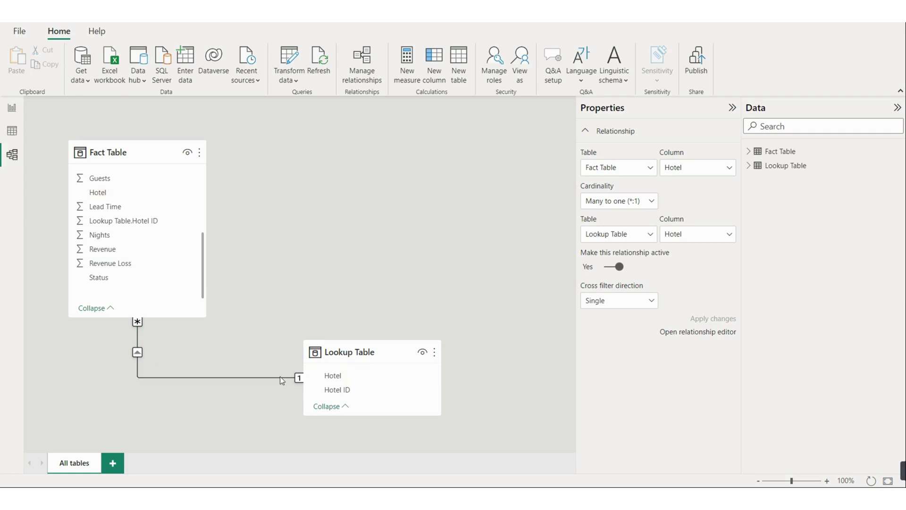
{"action": "left_click_drag", "start_coordinate": [330, 389], "coordinate": [155, 222]}
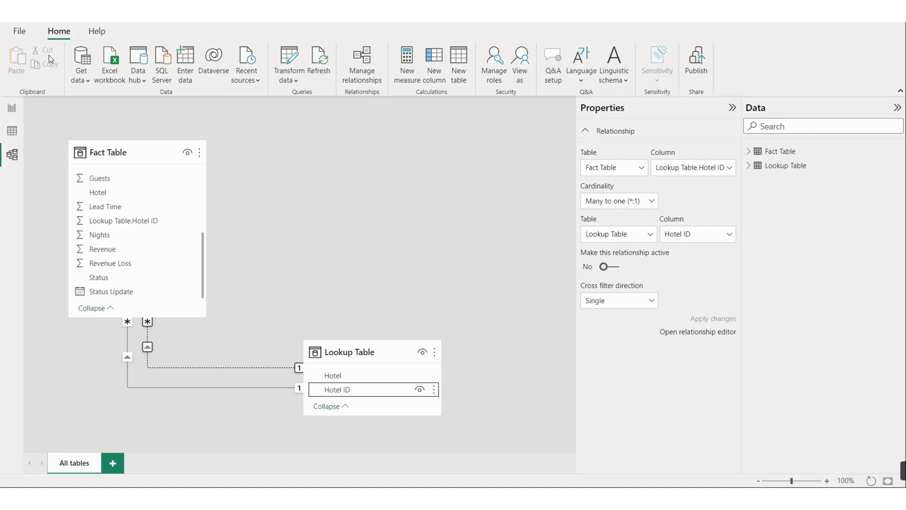
{"action": "left_click", "coordinate": [459, 63]}
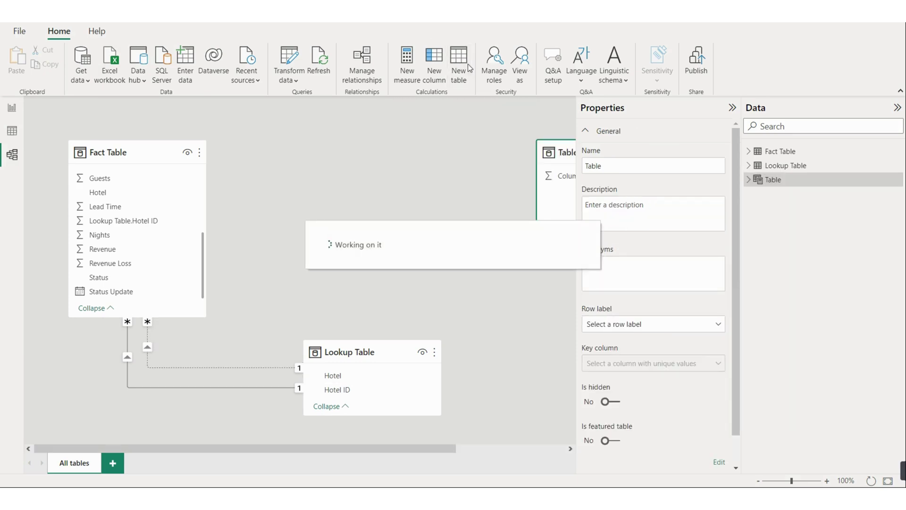
{"action": "right_click", "coordinate": [751, 183]}
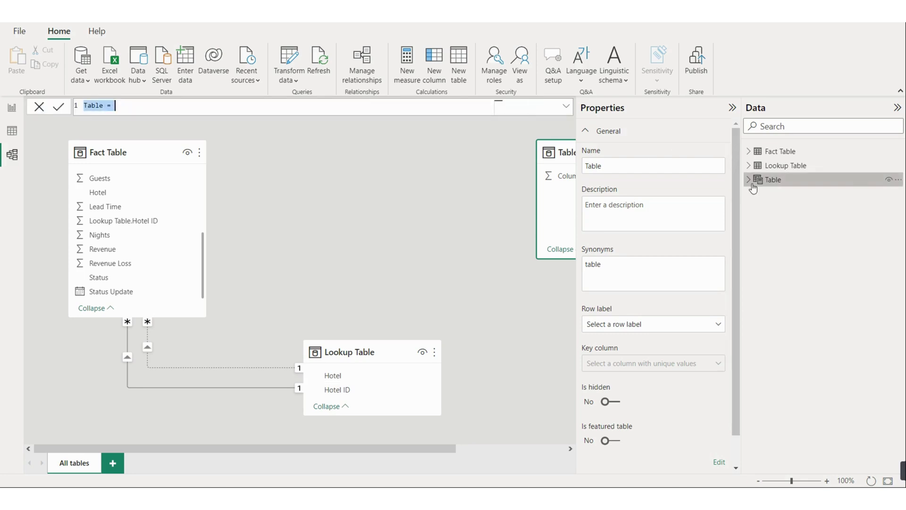
{"action": "left_click", "coordinate": [794, 293]}
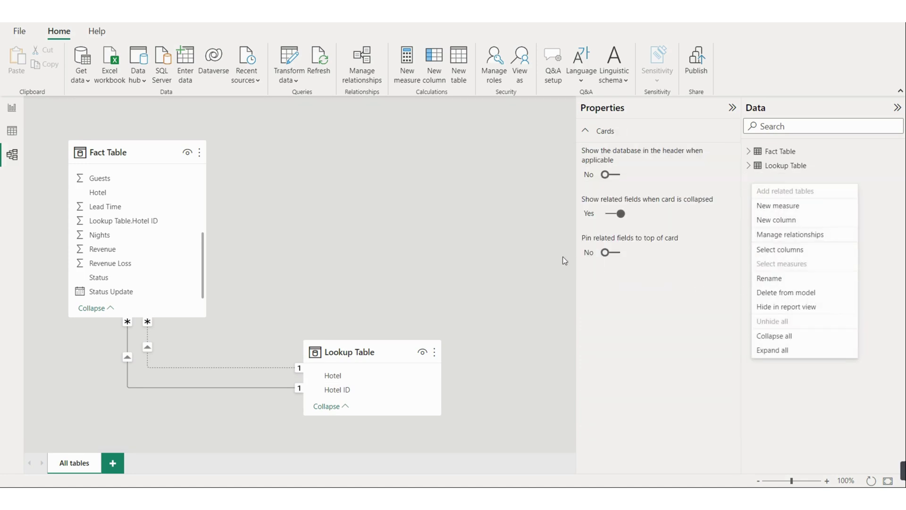
Step: Create a calculated table Calendar with the ADDCOLUMNS formula from the notes, using CALENDARAUTO() plus Year, Month, Month num, quarter, weekdays and Week num
{"action": "left_click", "coordinate": [14, 132]}
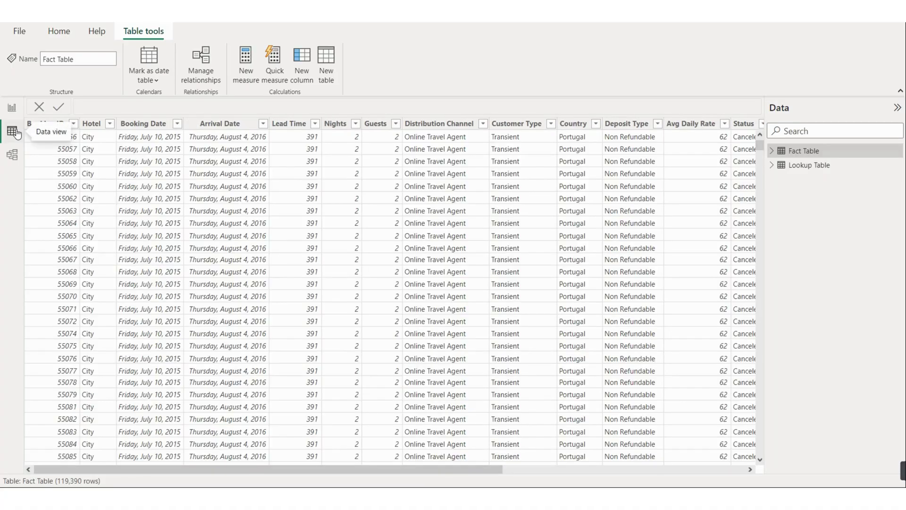
{"action": "left_click", "coordinate": [323, 70]}
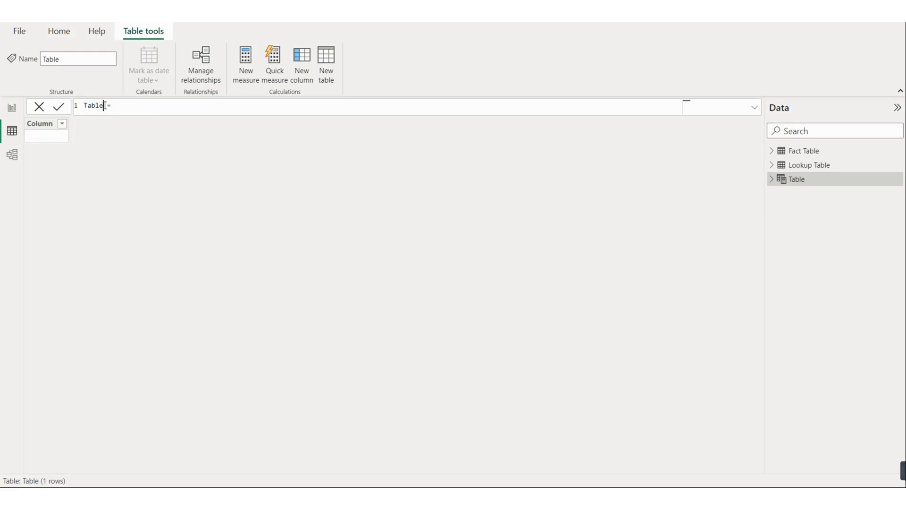
{"action": "key", "text": "alt+Tab"}
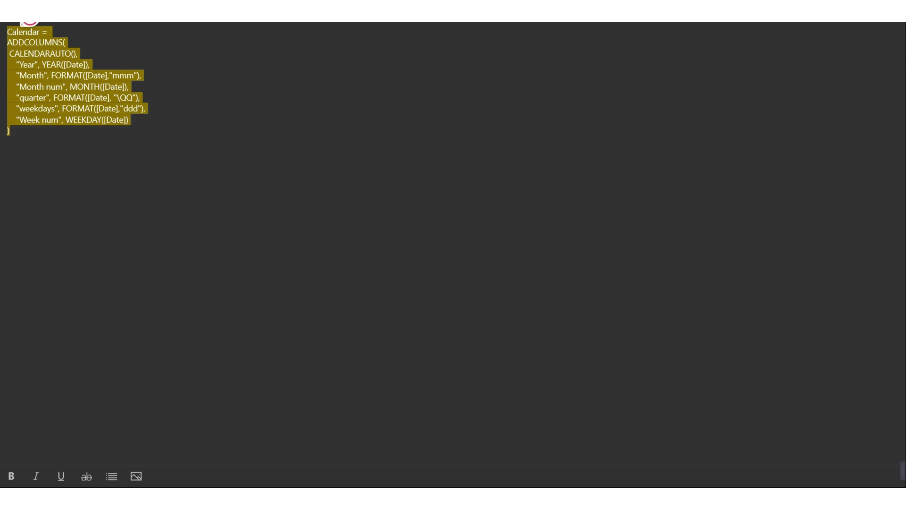
{"action": "key", "text": "alt+Tab"}
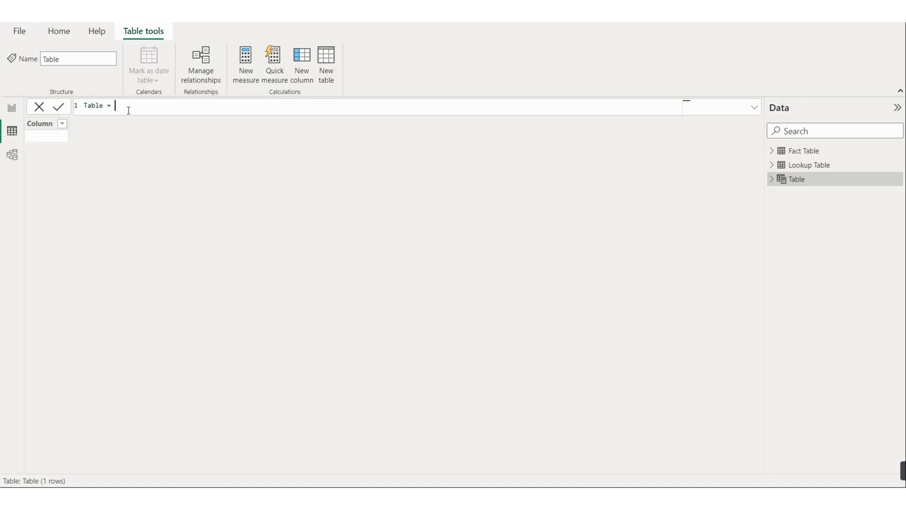
{"action": "key", "text": "ctrl+a"}
{"action": "type", "text": "Calendar = ADDCOLUMNS(  CALENDARAUTO(),     \"Year\", YEAR([Date]),     \"Month\", FORMAT([Date],\"mmm\"),     \"Month num\", MONTH([Date]),     \"quarter\", FORMAT([Date], \"\\QQ\"),     \"weekdays\", FORMAT([Date],\"ddd\"),     \"Week num\", WEEKDAY([Date]) )"}
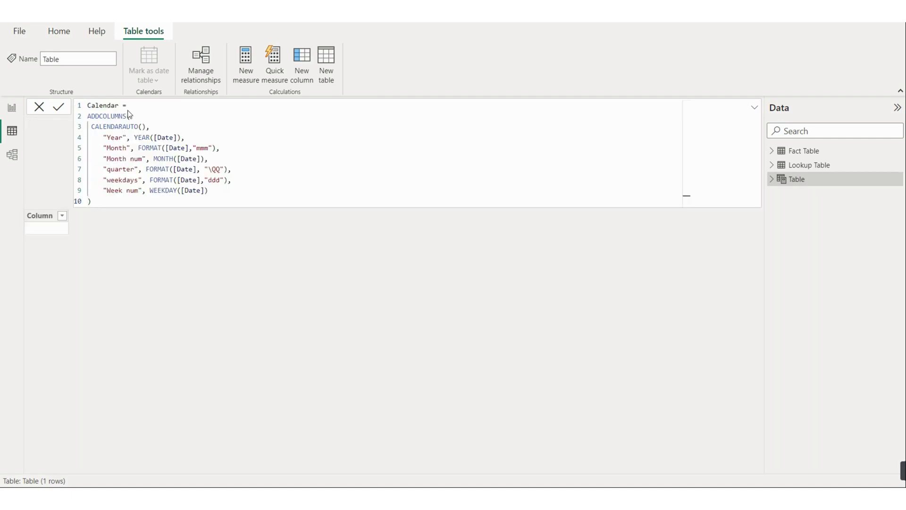
{"action": "key", "text": "Return"}
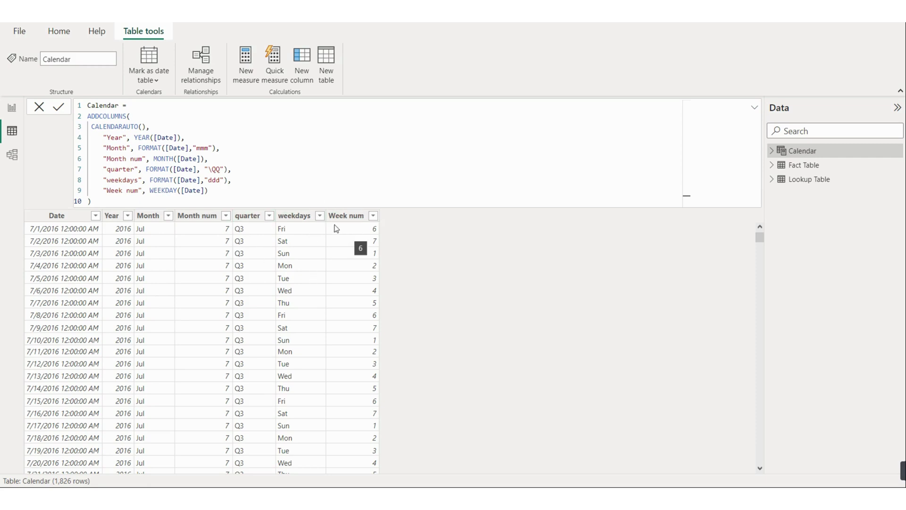
Step: Sort the Calendar table's Month column by Month num and its weekdays column by Week num
{"action": "left_click", "coordinate": [156, 216]}
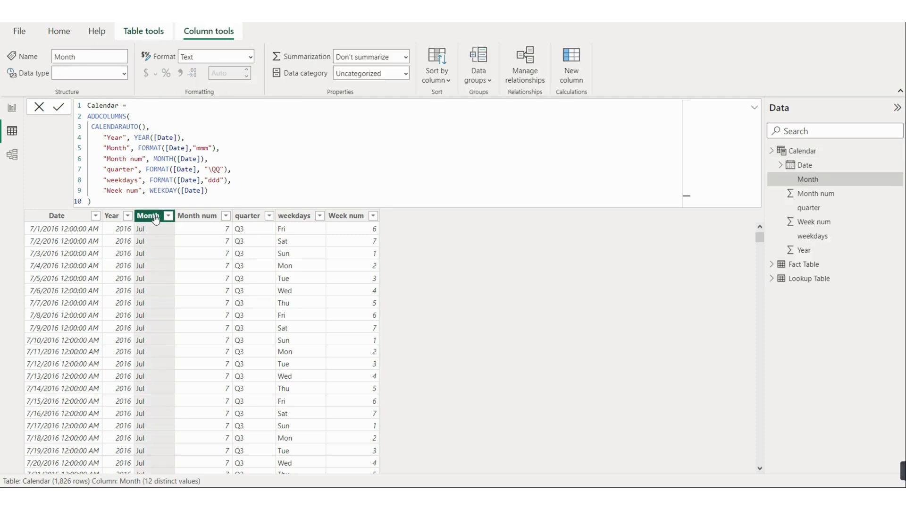
{"action": "left_click", "coordinate": [445, 81]}
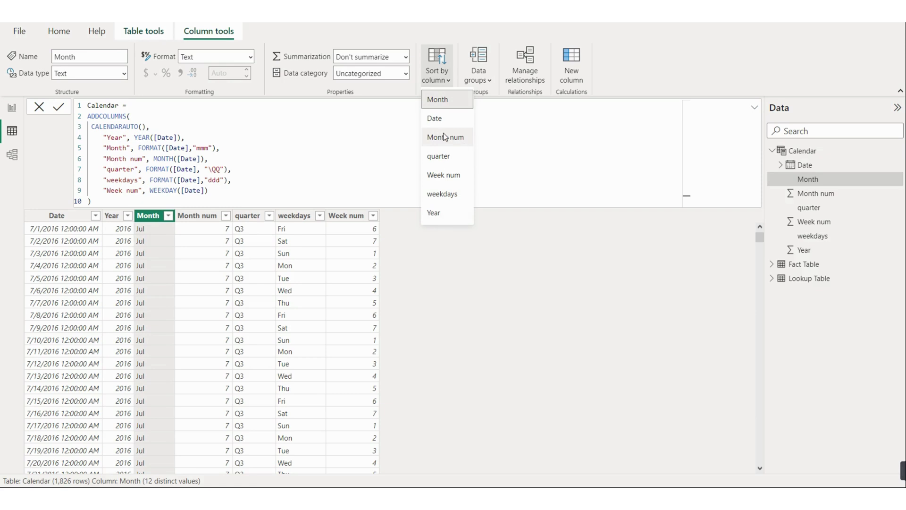
{"action": "left_click", "coordinate": [445, 137]}
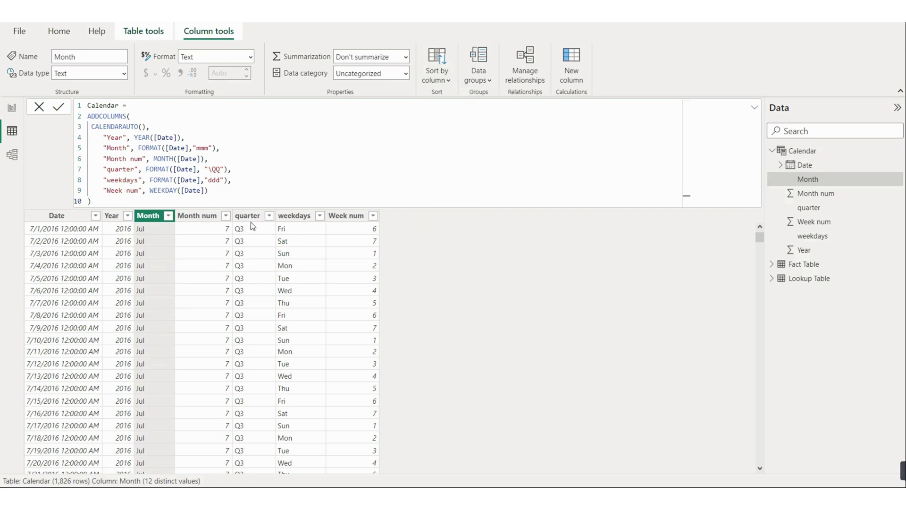
{"action": "left_click", "coordinate": [286, 218]}
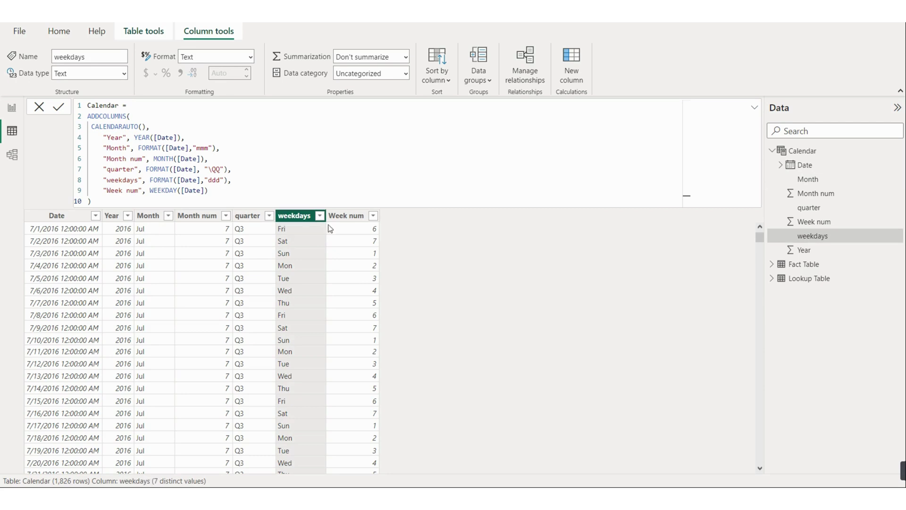
{"action": "left_click", "coordinate": [444, 75]}
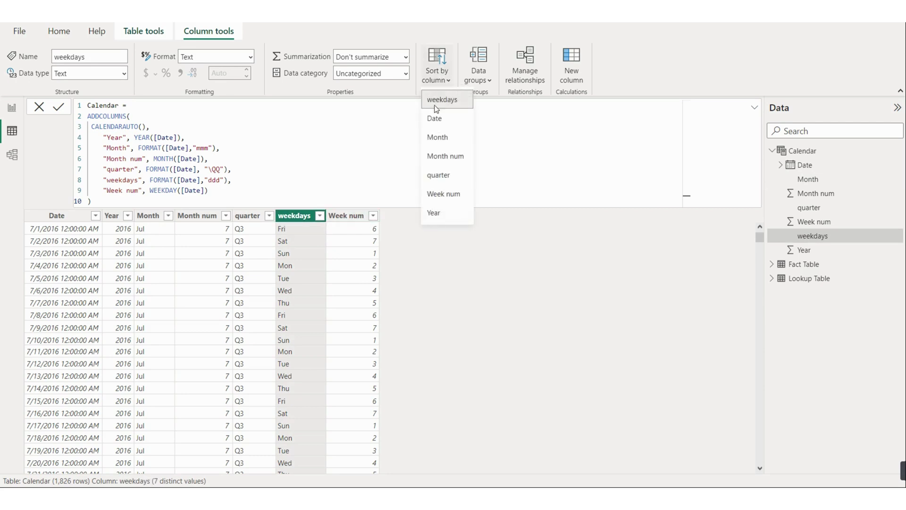
{"action": "left_click", "coordinate": [450, 194]}
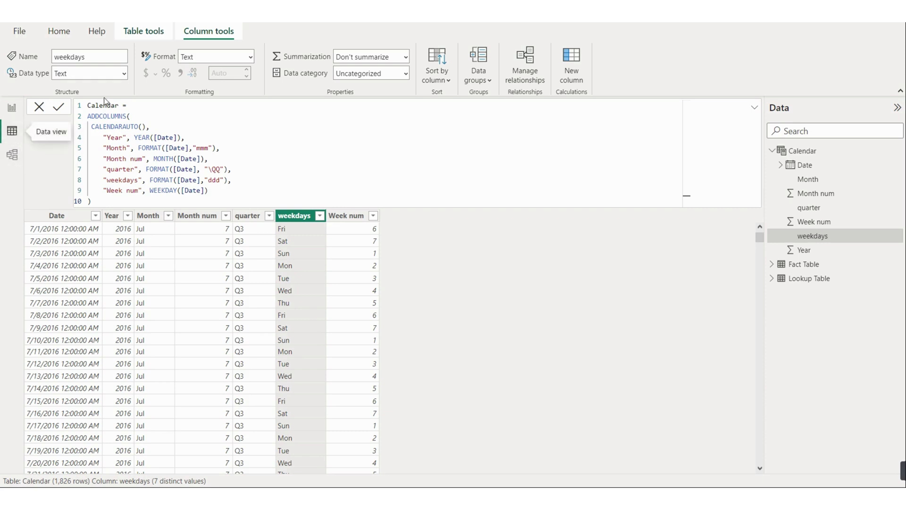
Step: Mark the Calendar table as a date table, using Date as its date column
{"action": "left_click", "coordinate": [144, 35]}
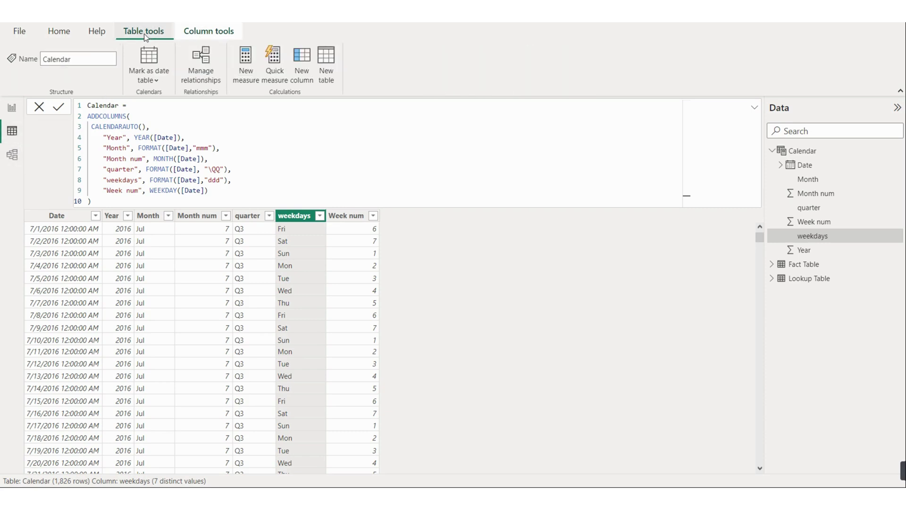
{"action": "left_click", "coordinate": [151, 75]}
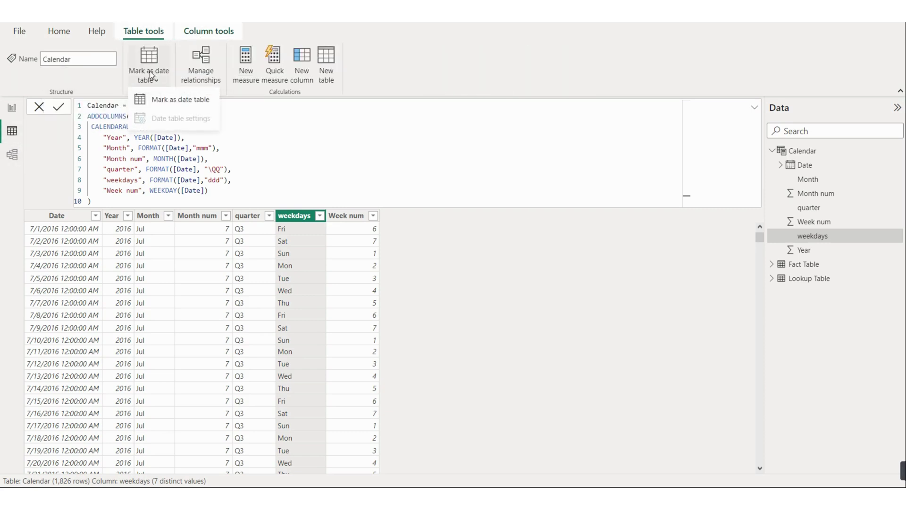
{"action": "left_click", "coordinate": [179, 101]}
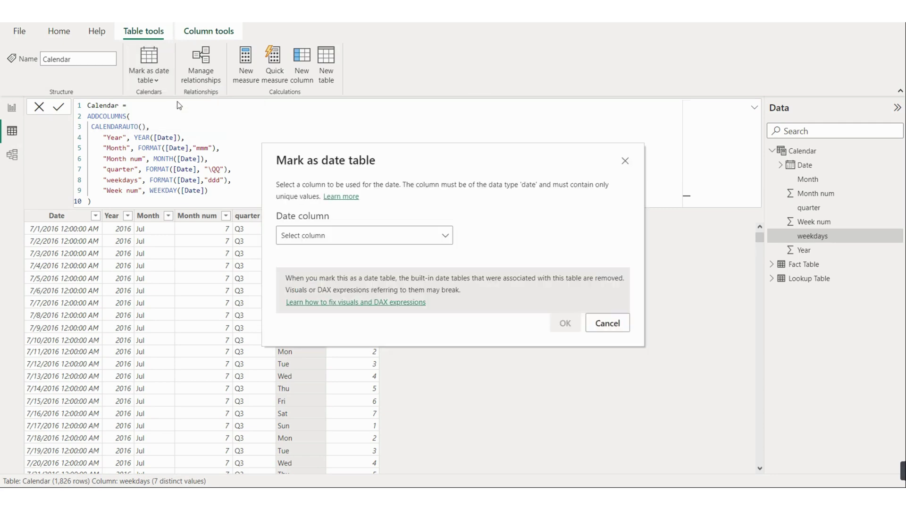
{"action": "left_click", "coordinate": [315, 239]}
{"action": "left_click", "coordinate": [288, 272]}
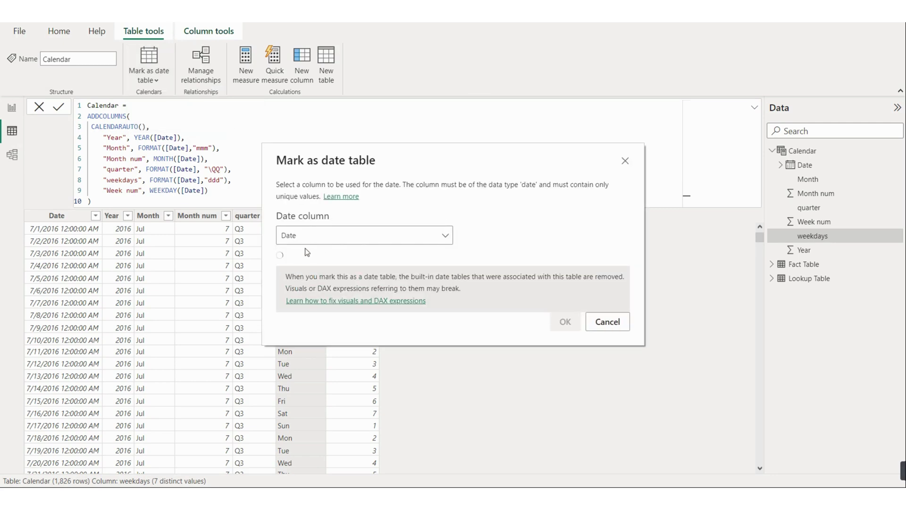
{"action": "left_click", "coordinate": [565, 323]}
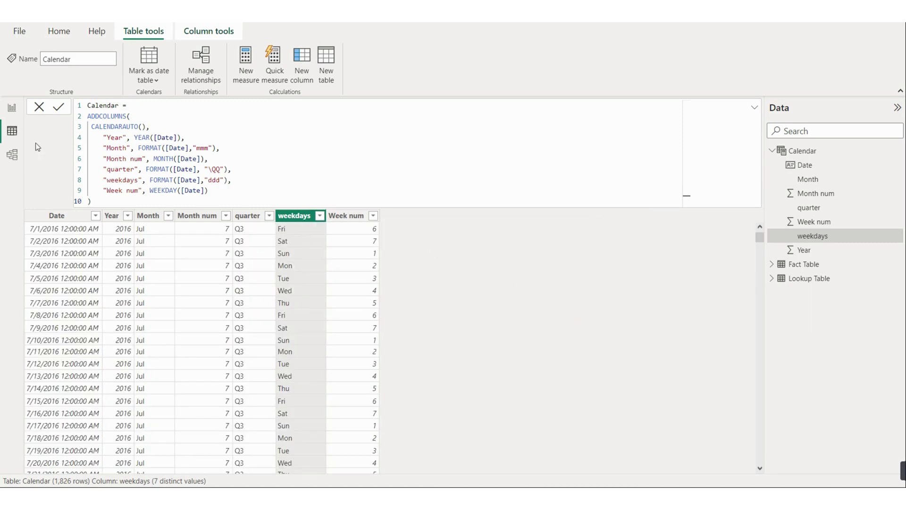
Step: In the model diagram, place the Calendar table beside the Fact Table and relate Calendar's Date to the Fact Table's Arrival Date
{"action": "left_click", "coordinate": [13, 155]}
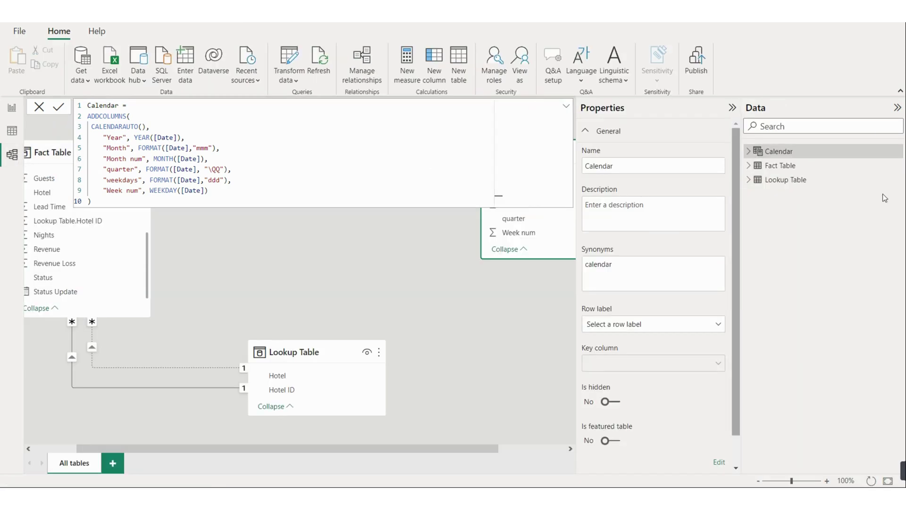
{"action": "left_click", "coordinate": [749, 152]}
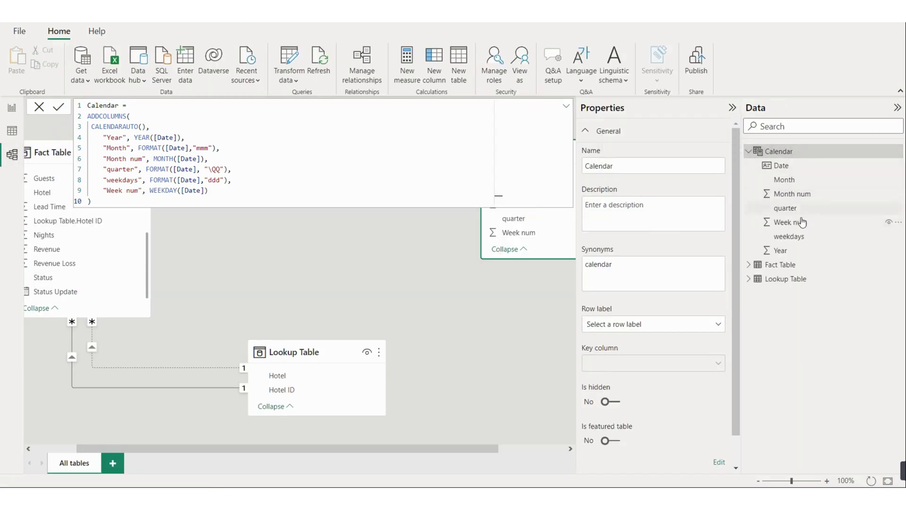
{"action": "left_click", "coordinate": [243, 274]}
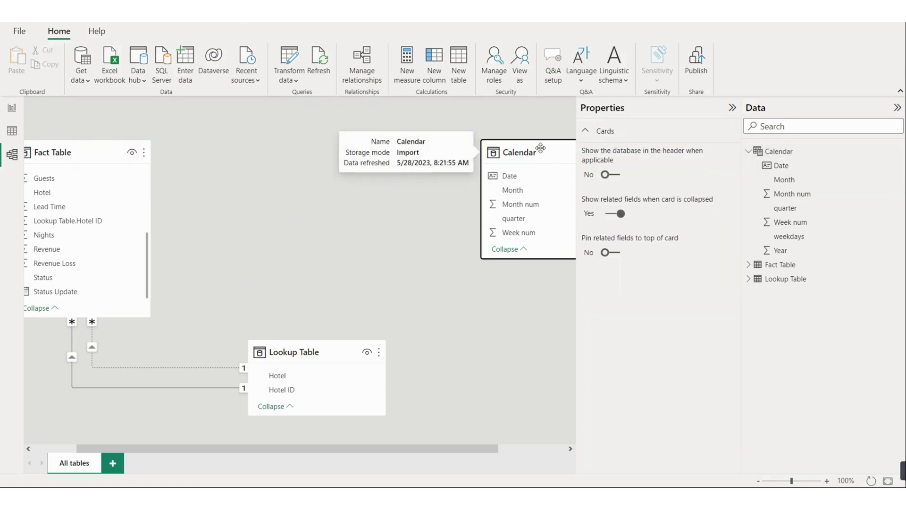
{"action": "left_click_drag", "start_coordinate": [541, 148], "coordinate": [316, 140]}
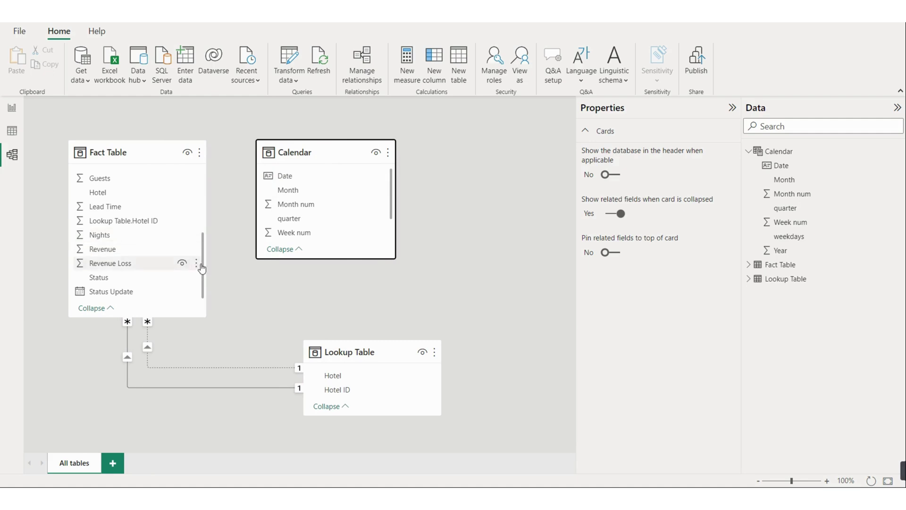
{"action": "left_click_drag", "start_coordinate": [202, 267], "coordinate": [198, 203]}
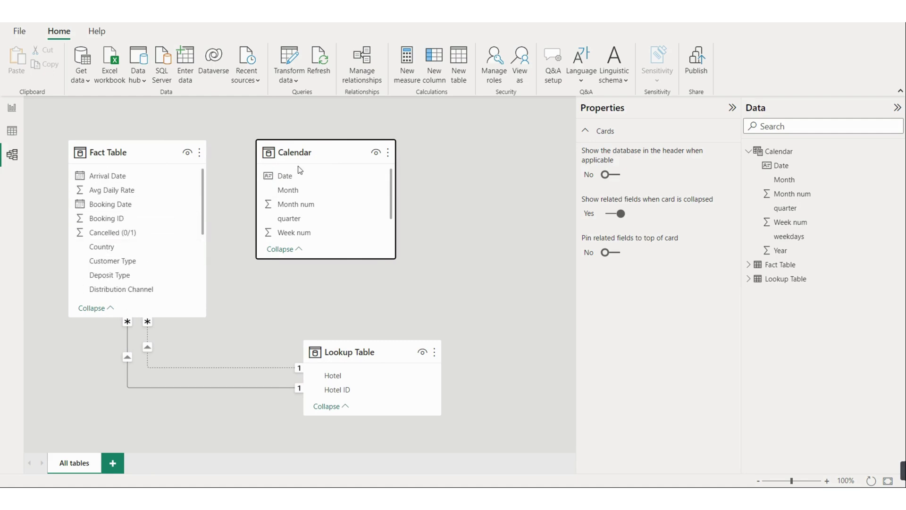
{"action": "left_click_drag", "start_coordinate": [287, 177], "coordinate": [173, 175]}
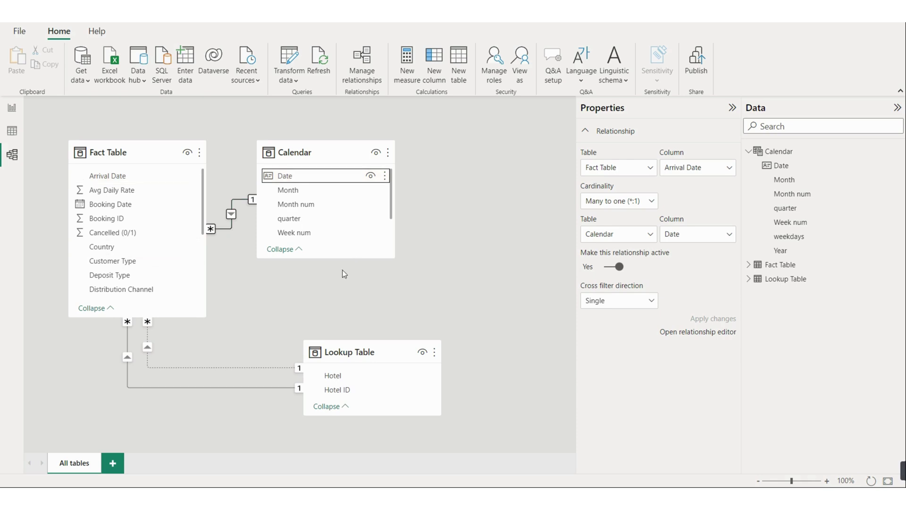
Step: Delete the active relationship between the Fact Table and the Lookup Table
{"action": "right_click", "coordinate": [127, 356]}
{"action": "left_click", "coordinate": [142, 362]}
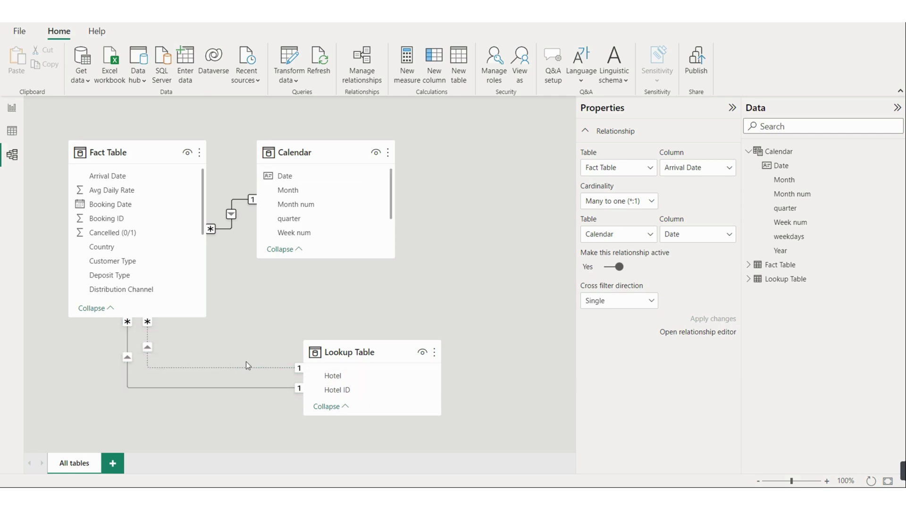
{"action": "left_click", "coordinate": [525, 262]}
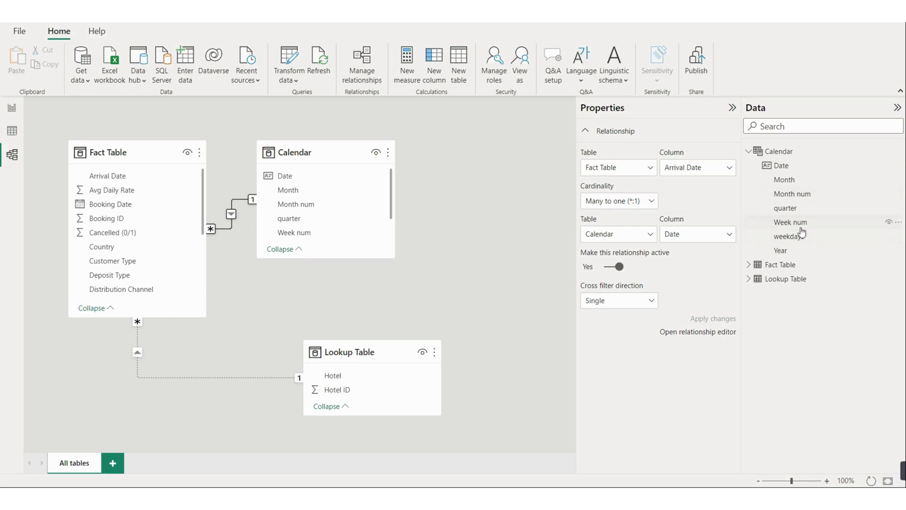
Step: Hide the Calendar table's Month num and Week num columns from the report view
{"action": "left_click", "coordinate": [371, 208]}
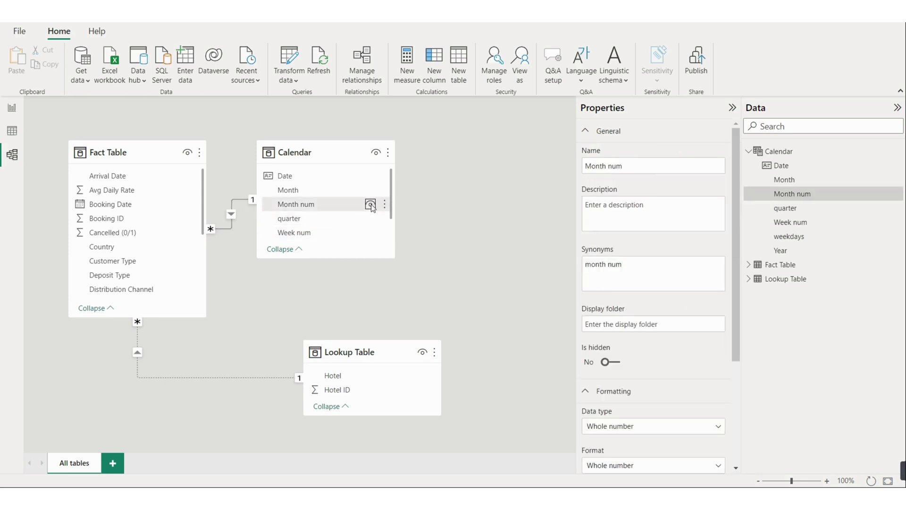
{"action": "left_click", "coordinate": [371, 206]}
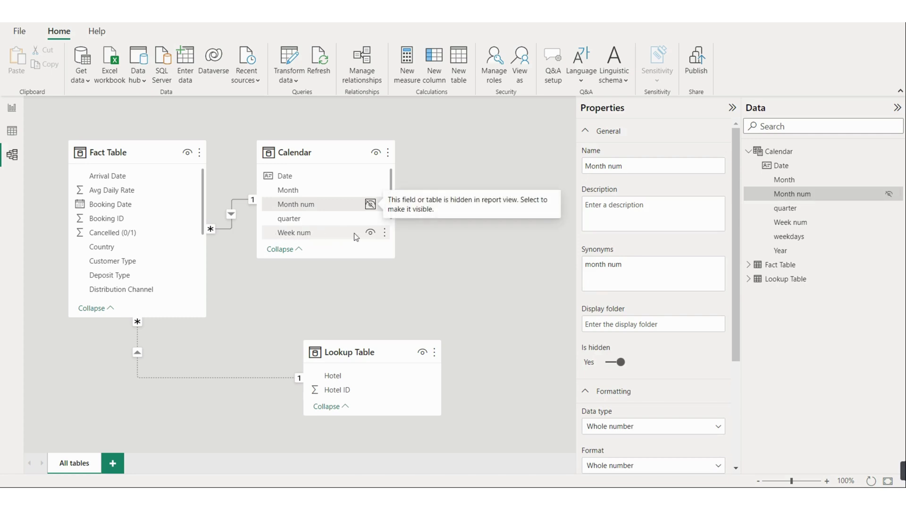
{"action": "left_click", "coordinate": [373, 239]}
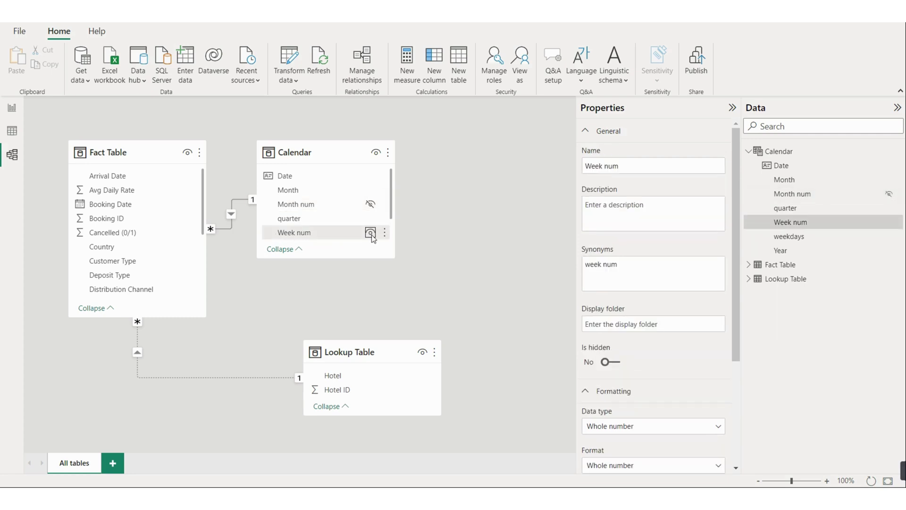
{"action": "left_click", "coordinate": [371, 233]}
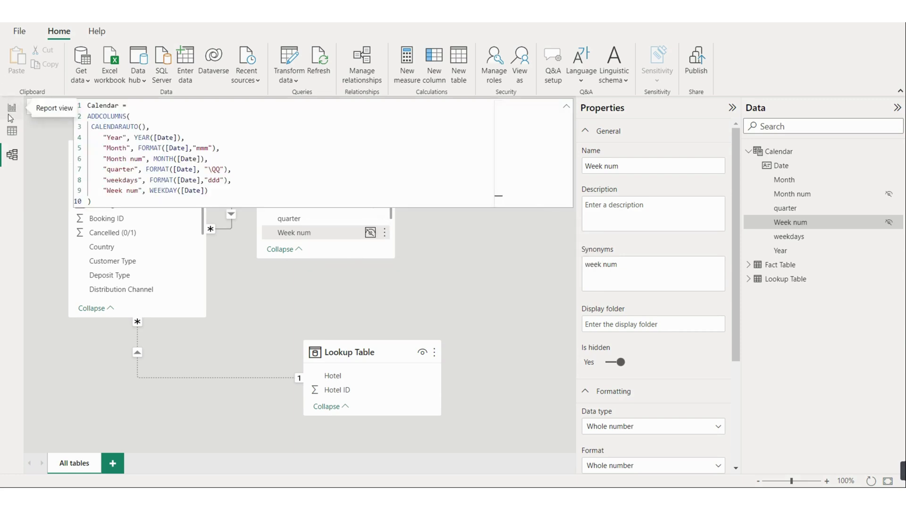
{"action": "left_click", "coordinate": [13, 135]}
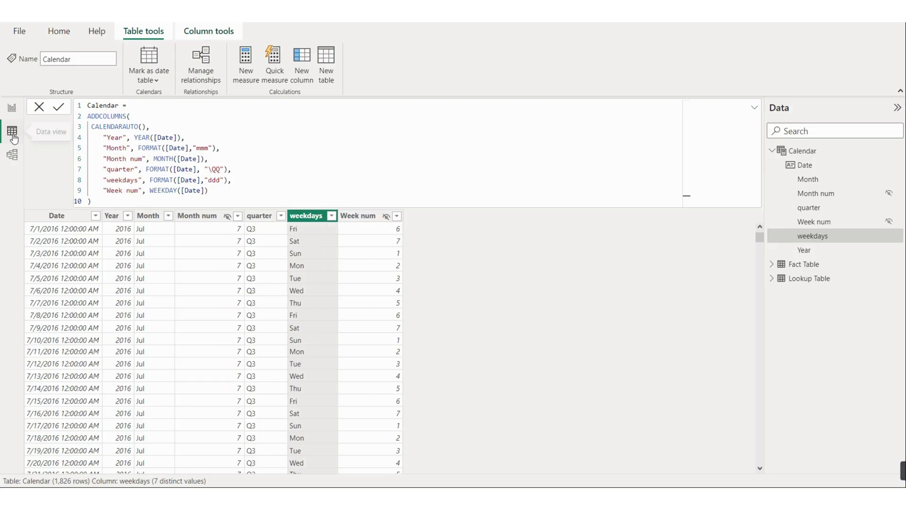
Step: From the report view, create and load an empty manually entered table named All Measures
{"action": "left_click", "coordinate": [12, 110]}
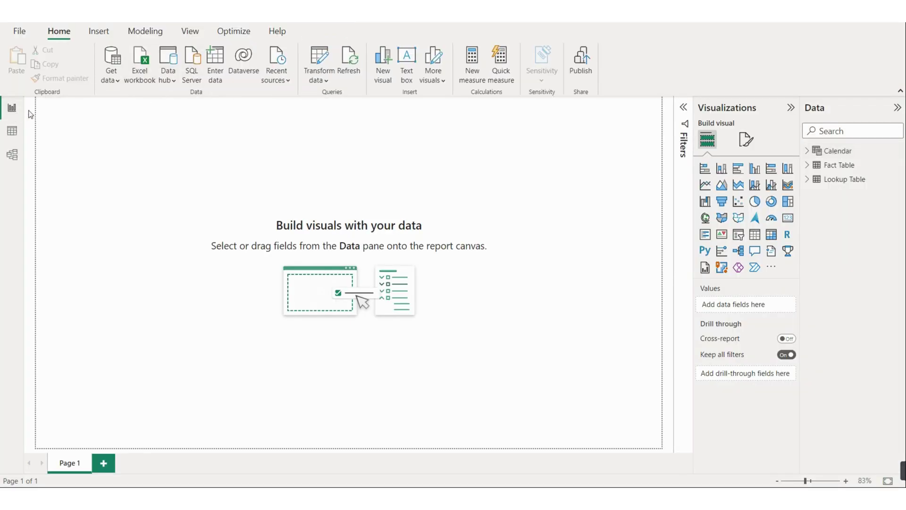
{"action": "left_click", "coordinate": [213, 64]}
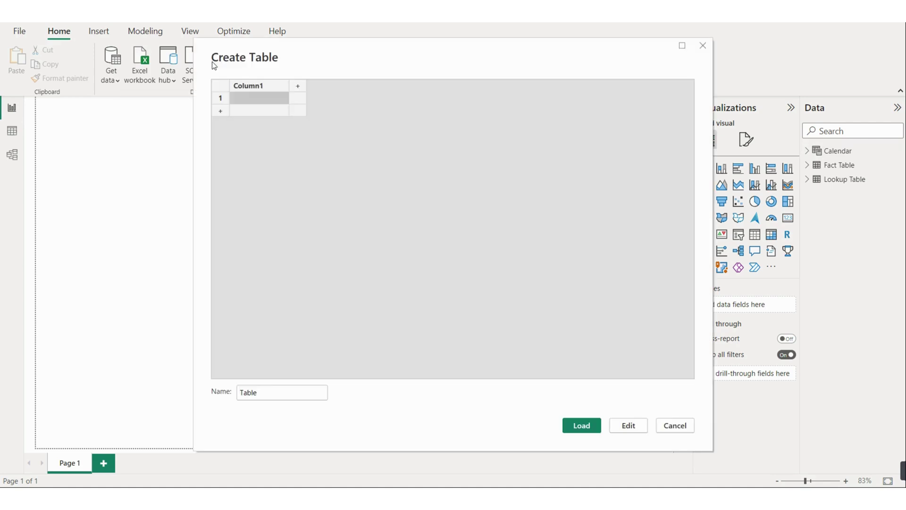
{"action": "left_click", "coordinate": [271, 392]}
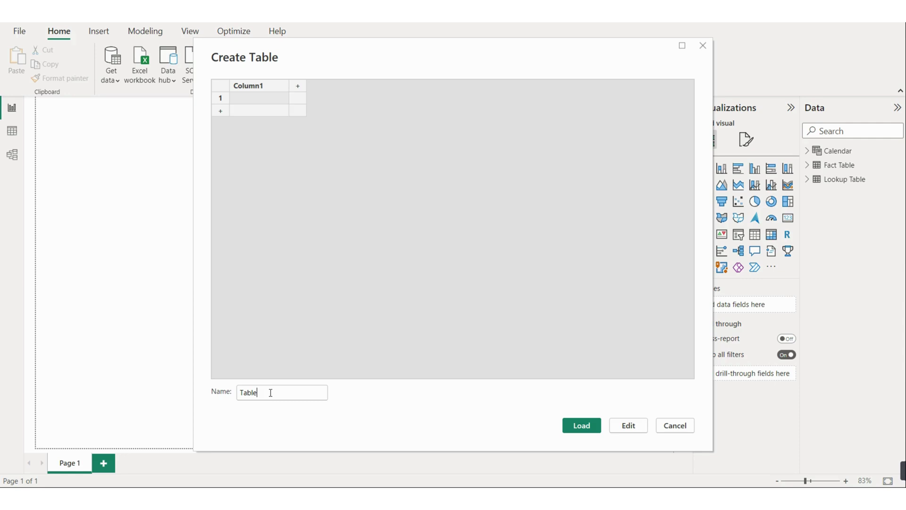
{"action": "double_click", "coordinate": [271, 393]}
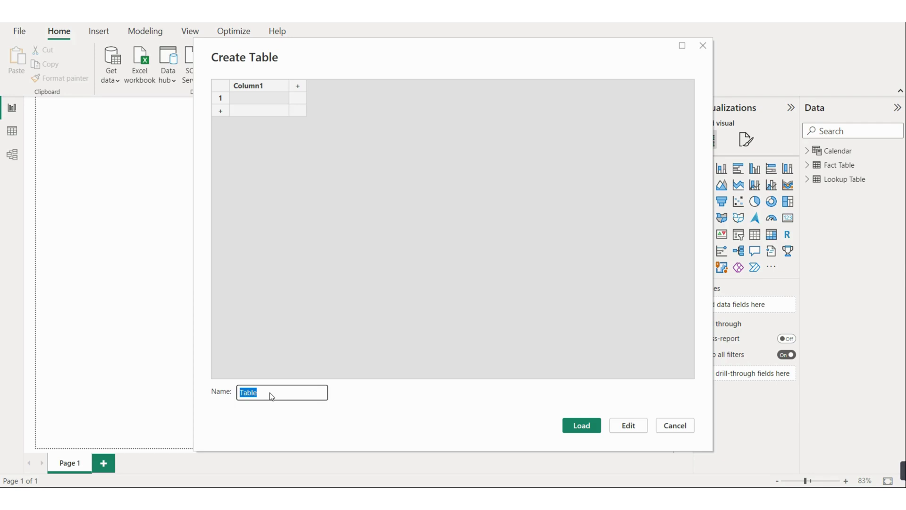
{"action": "type", "text": "All Measures"}
{"action": "left_click", "coordinate": [572, 434]}
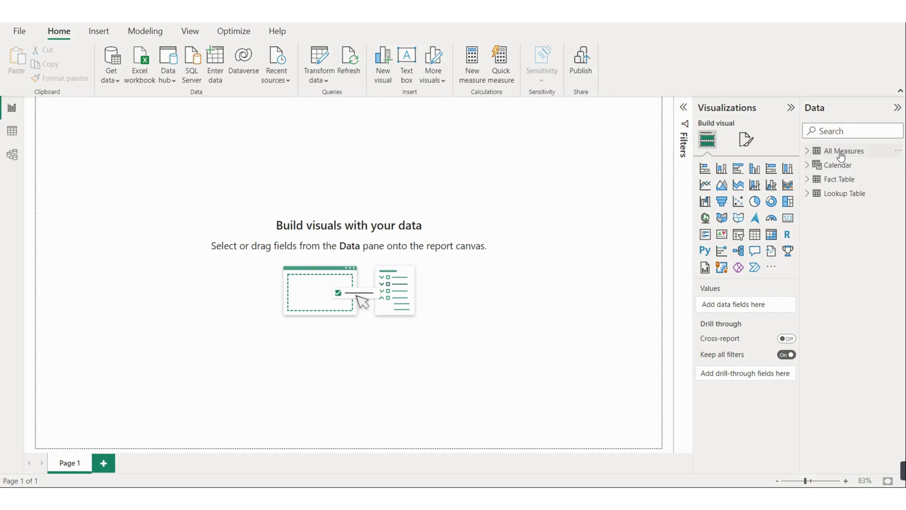
Step: Add a measure to the All Measures table: Total Revenue = SUM('Fact Table'[Revenue])
{"action": "mouse_move", "coordinate": [840, 154]}
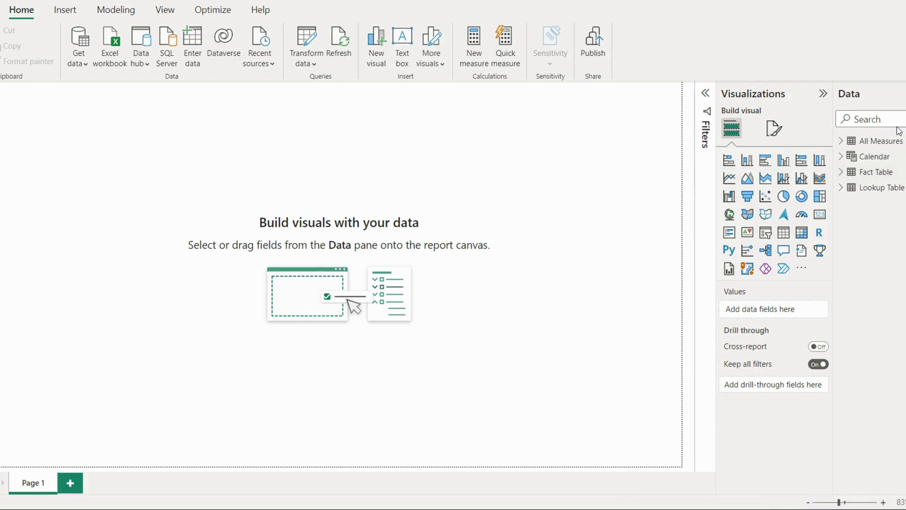
{"action": "left_click", "coordinate": [840, 143]}
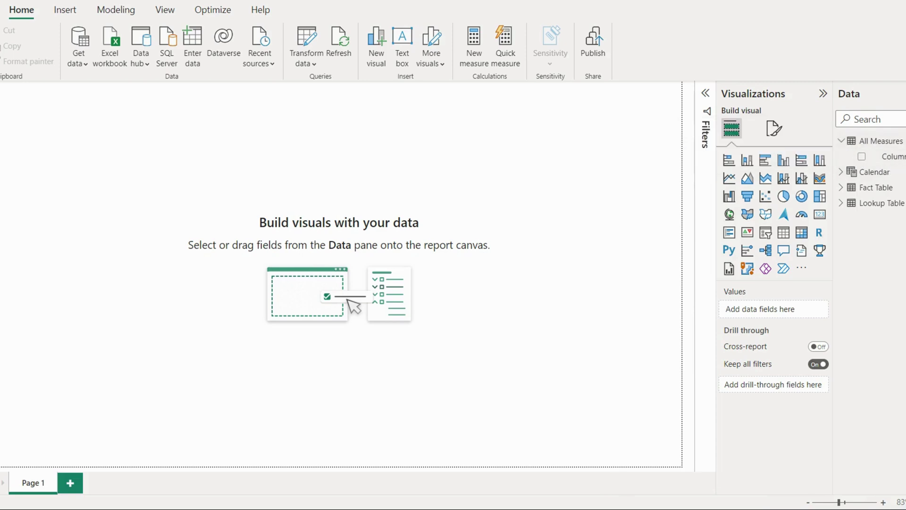
{"action": "left_click", "coordinate": [900, 150]}
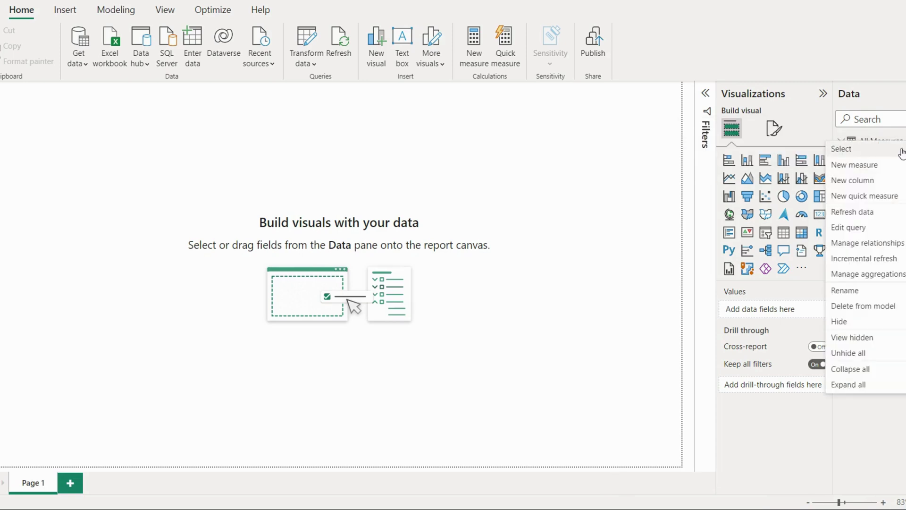
{"action": "left_click", "coordinate": [867, 168]}
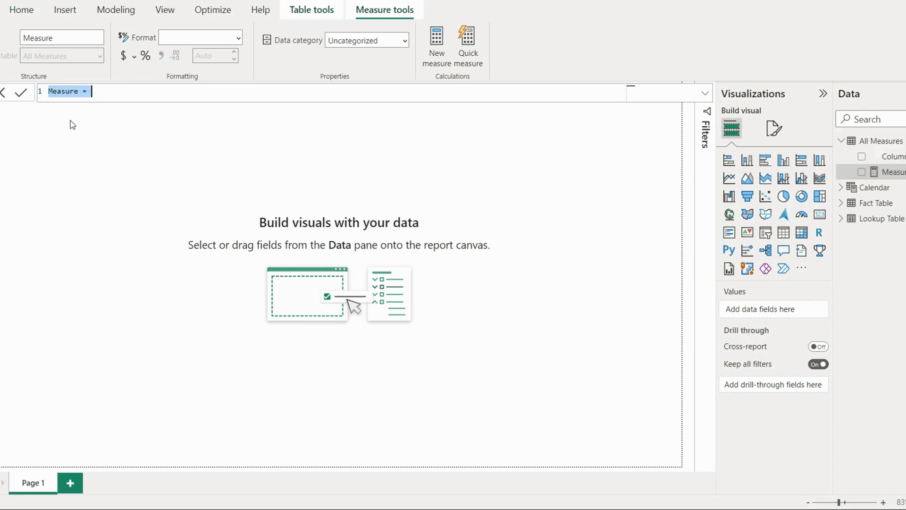
{"action": "type", "text": "To"}
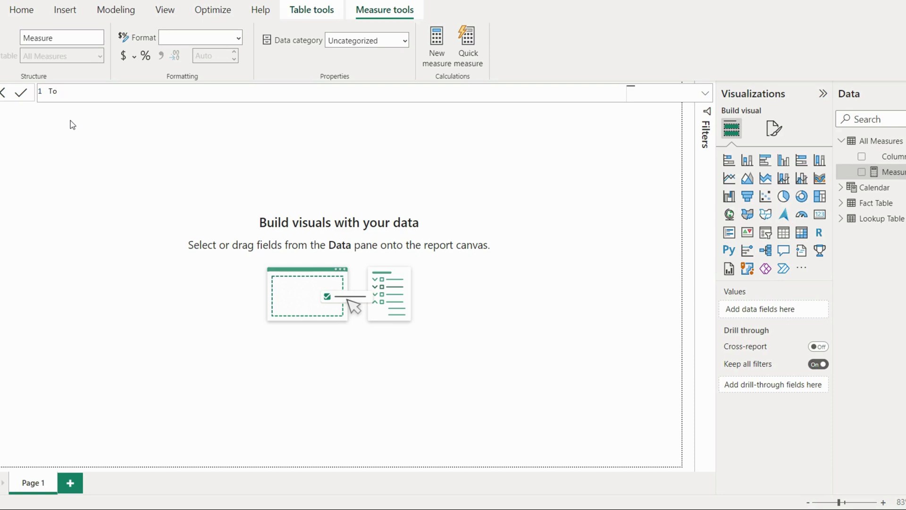
{"action": "type", "text": "tal Revenue = s"}
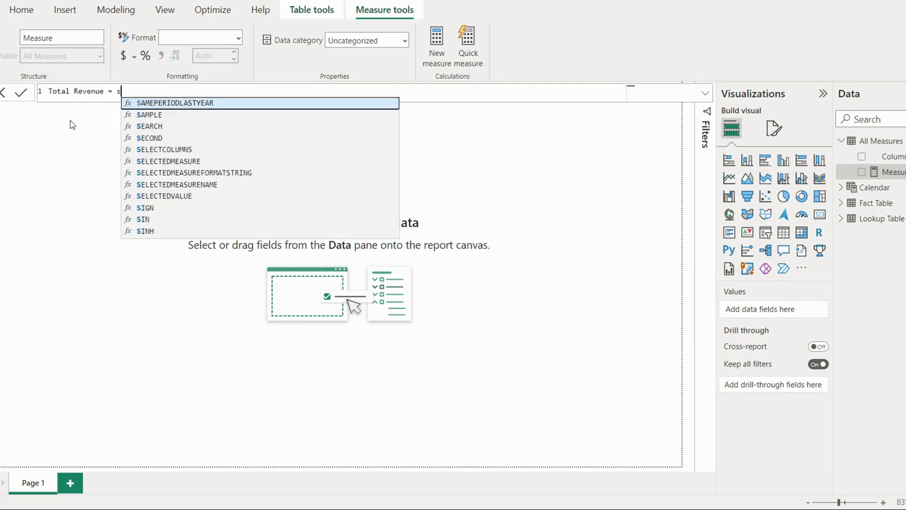
{"action": "type", "text": "um"}
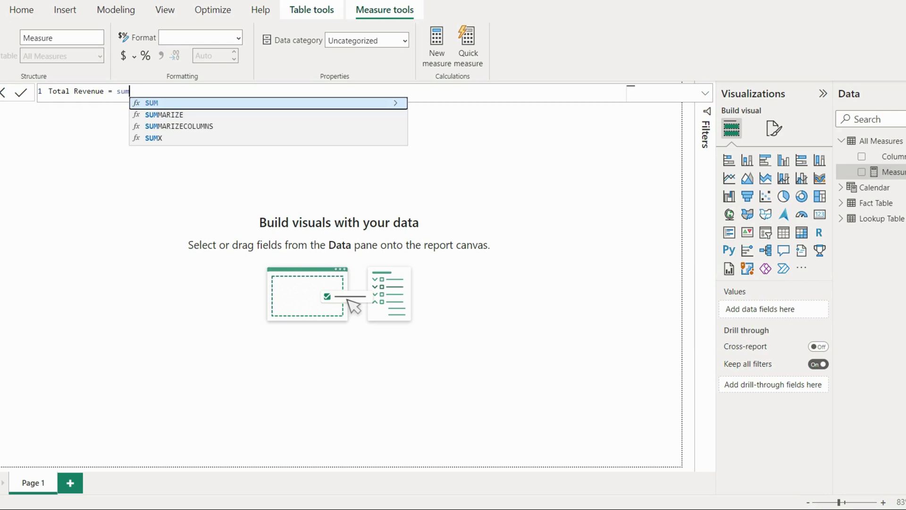
{"action": "left_click", "coordinate": [155, 106]}
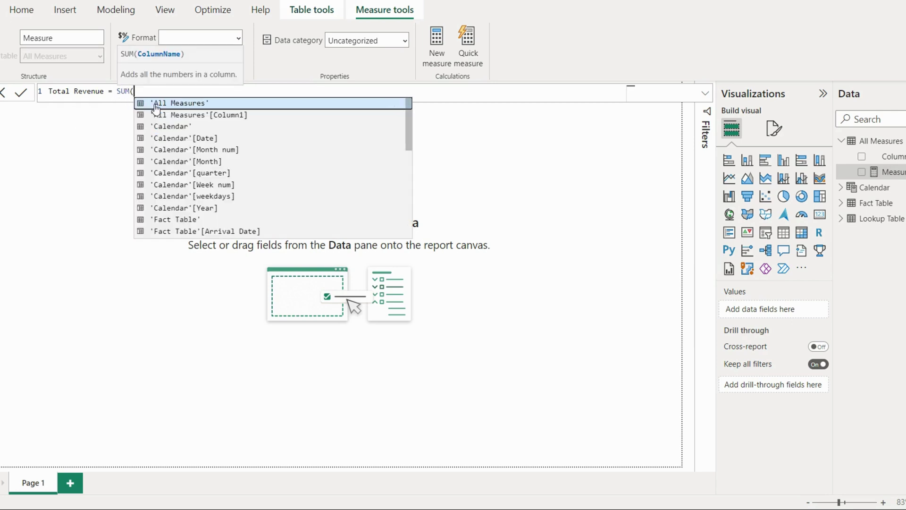
{"action": "type", "text": "reve"}
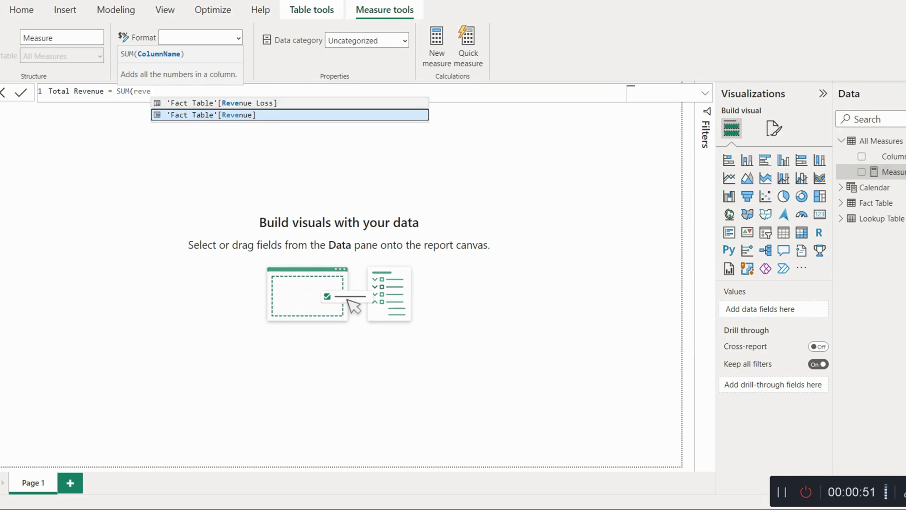
{"action": "left_click", "coordinate": [179, 115]}
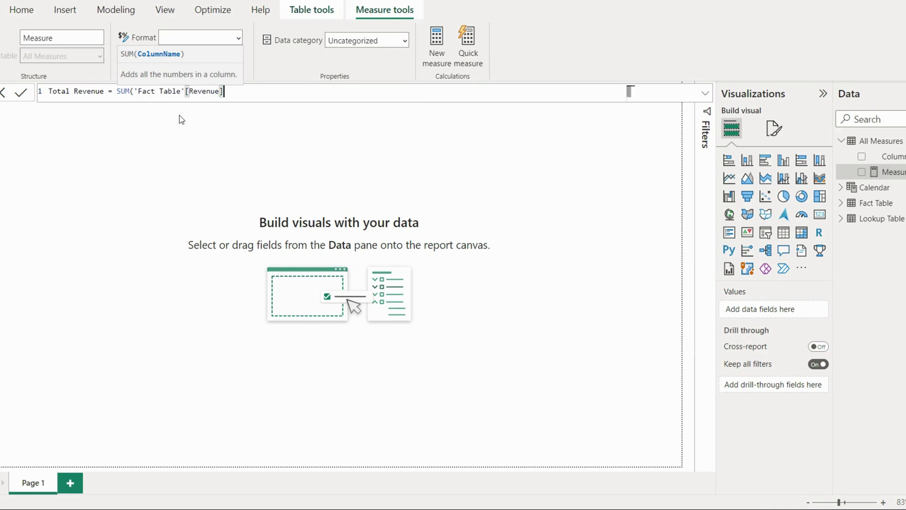
{"action": "type", "text": ")"}
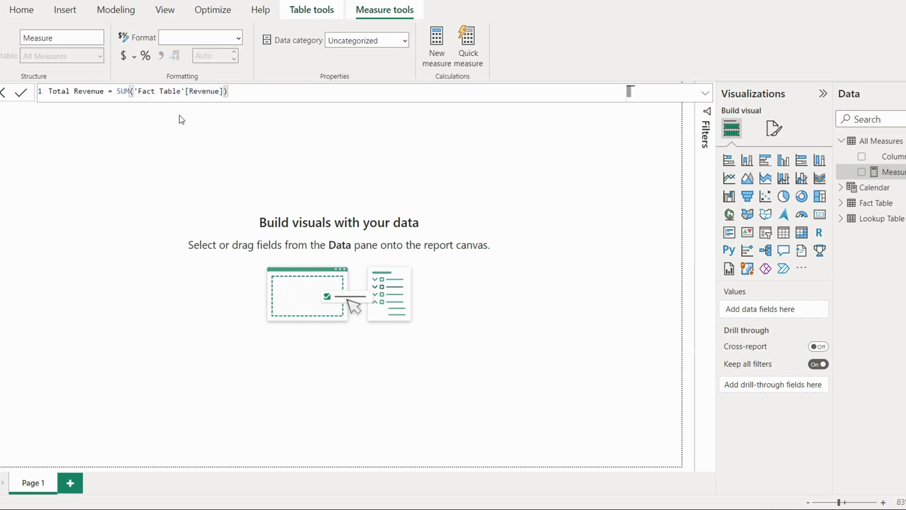
{"action": "key", "text": "Return"}
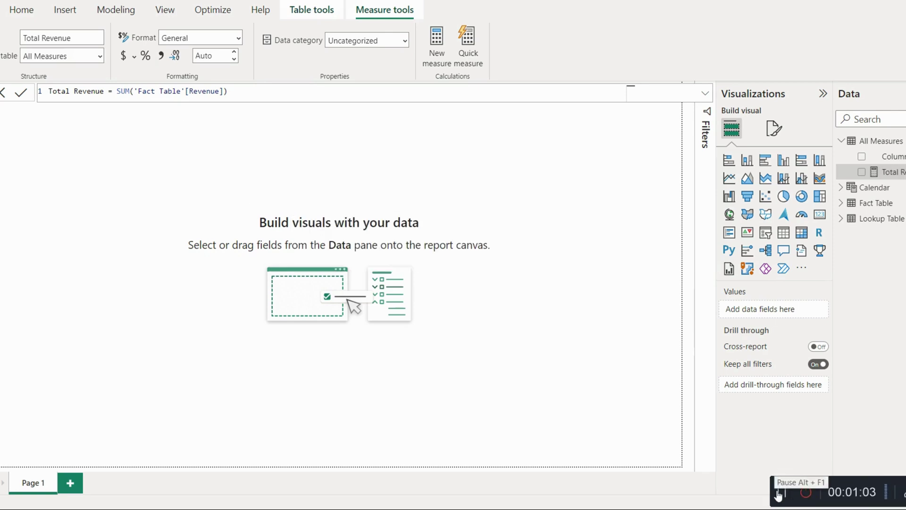
{"action": "left_click", "coordinate": [778, 495]}
{"action": "left_click", "coordinate": [631, 445]}
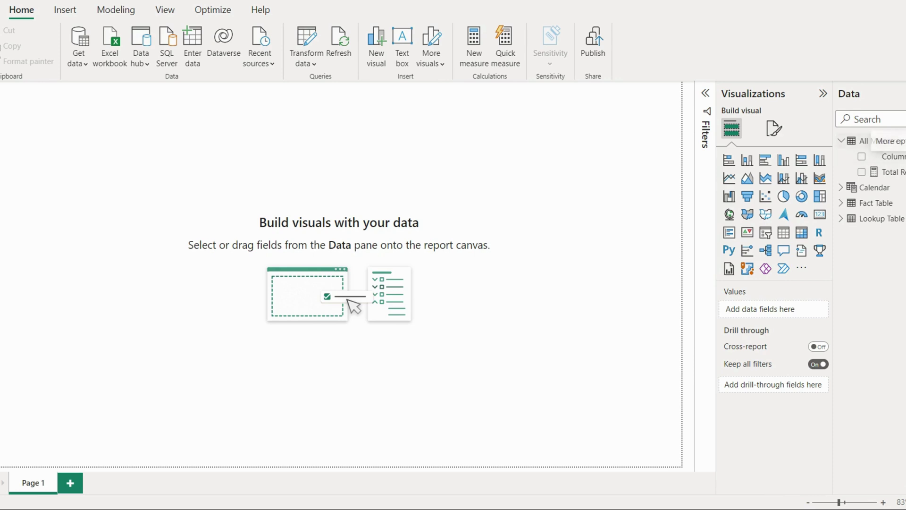
Step: Add a measure to the All Measures table: Revenue Lost = SUM('Fact Table'[Revenue Loss])
{"action": "right_click", "coordinate": [875, 141]}
{"action": "left_click", "coordinate": [867, 166]}
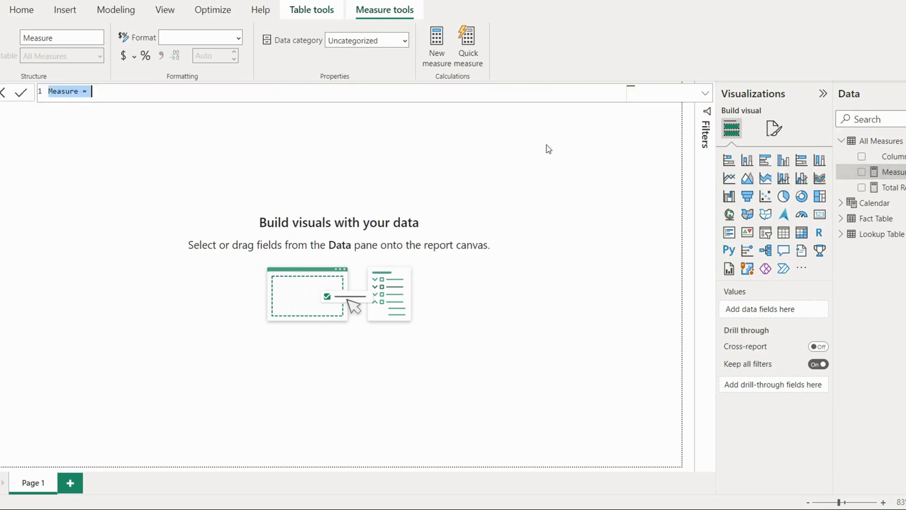
{"action": "type", "text": "Revenue "}
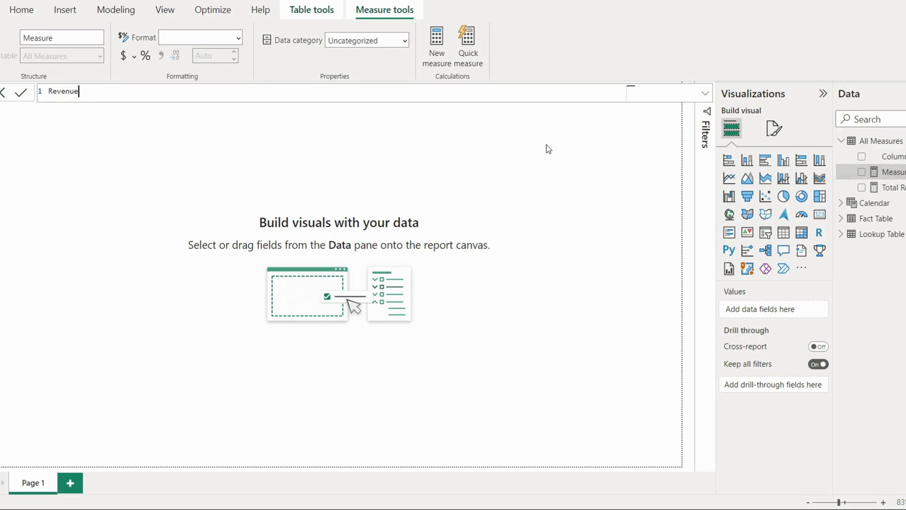
{"action": "type", "text": "Lost = sum"}
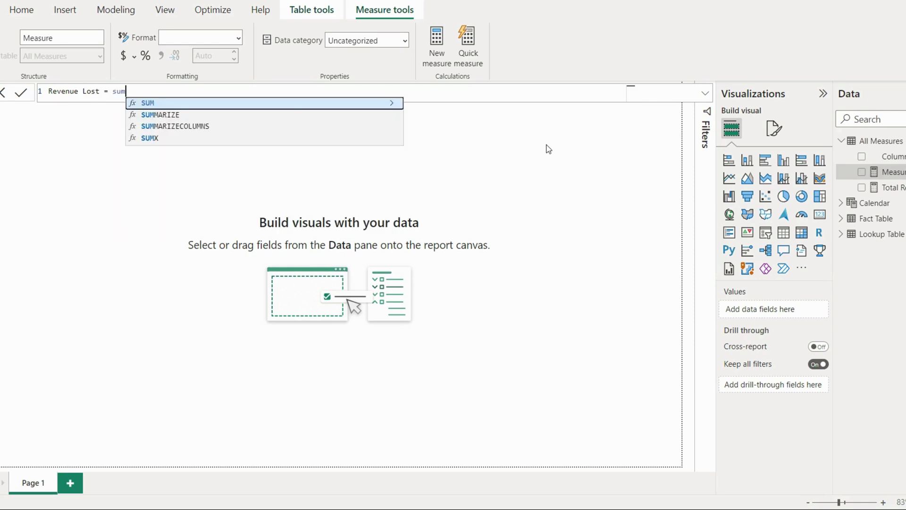
{"action": "key", "text": "Tab"}
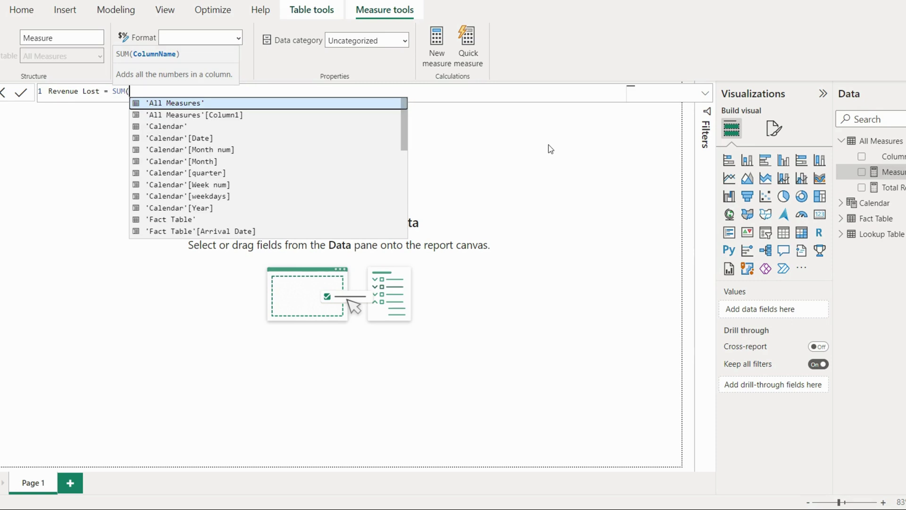
{"action": "type", "text": "rev"}
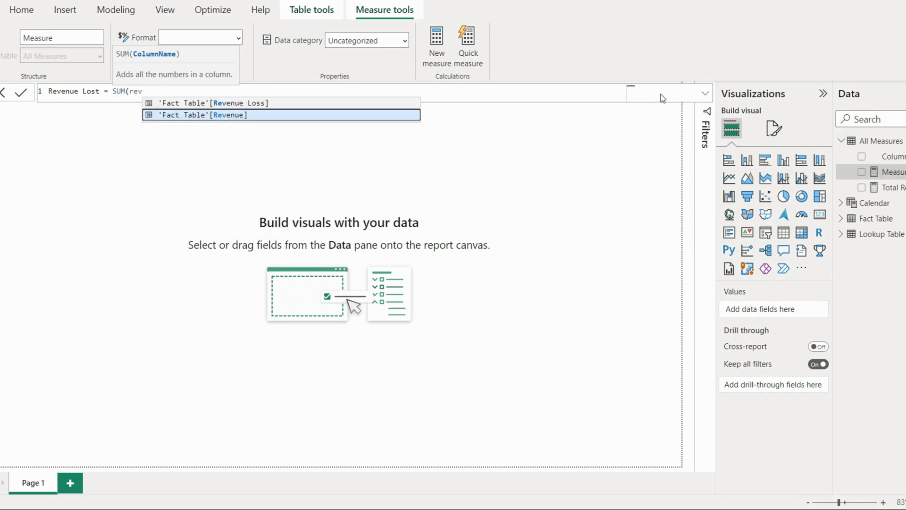
{"action": "left_click", "coordinate": [206, 103]}
{"action": "type", "text": ")"}
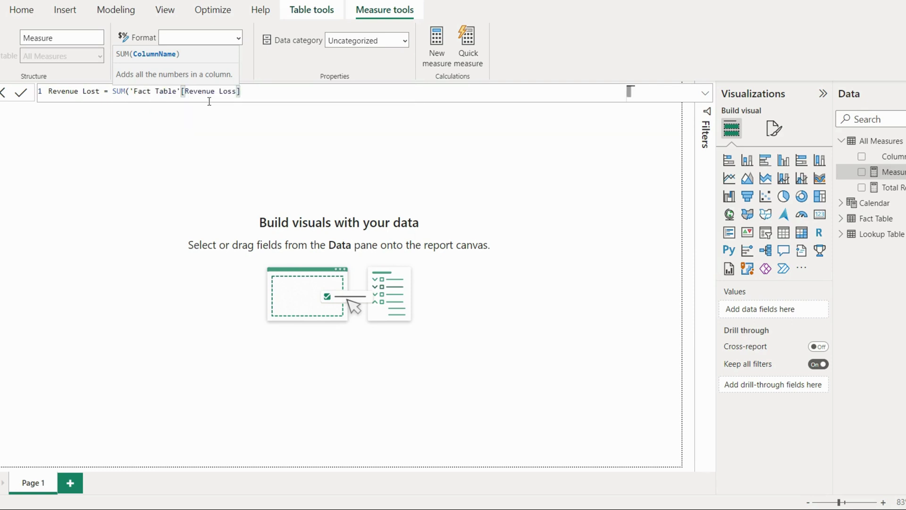
{"action": "type", "text": ")"}
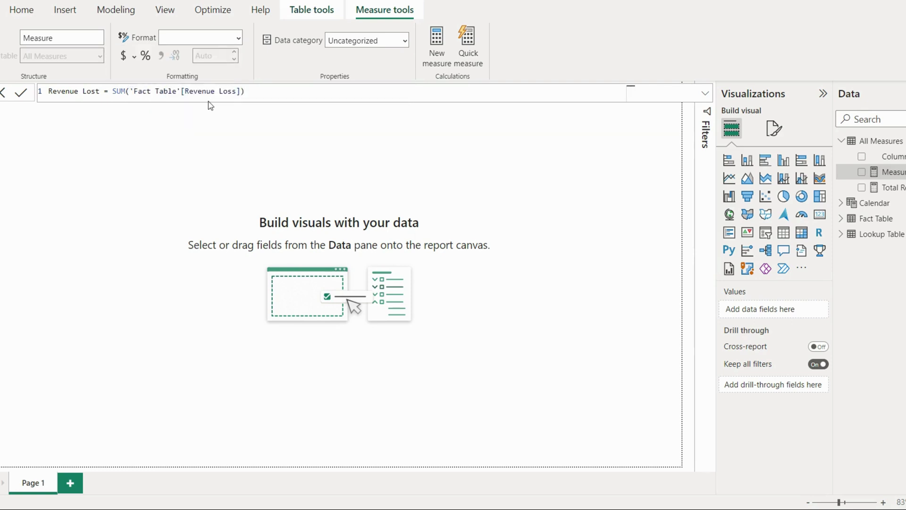
{"action": "key", "text": "Return"}
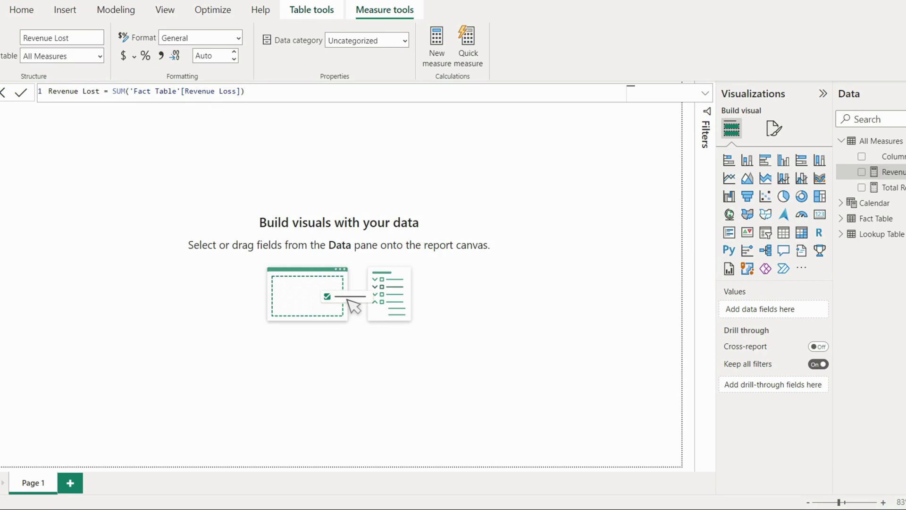
{"action": "left_click", "coordinate": [786, 494]}
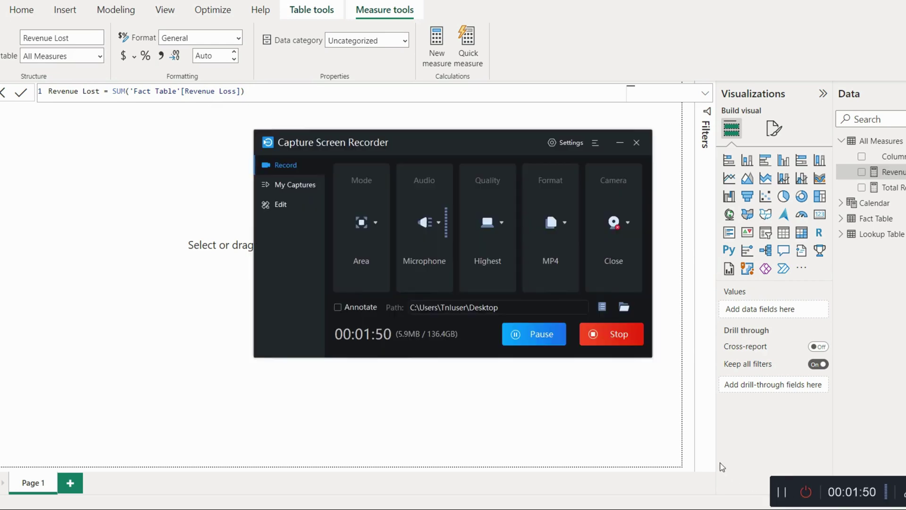
{"action": "left_click", "coordinate": [652, 403]}
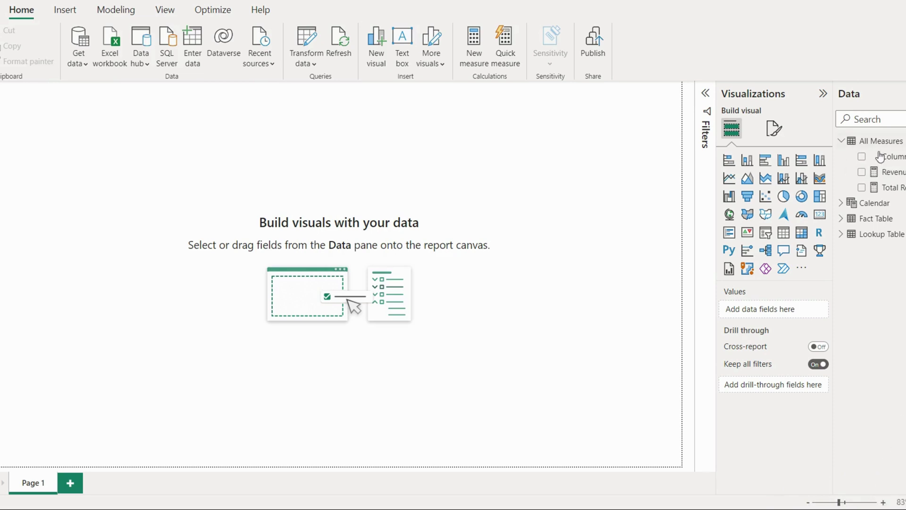
Step: Format the Revenue Lost measure as currency with 1 decimal place
{"action": "left_click", "coordinate": [889, 172]}
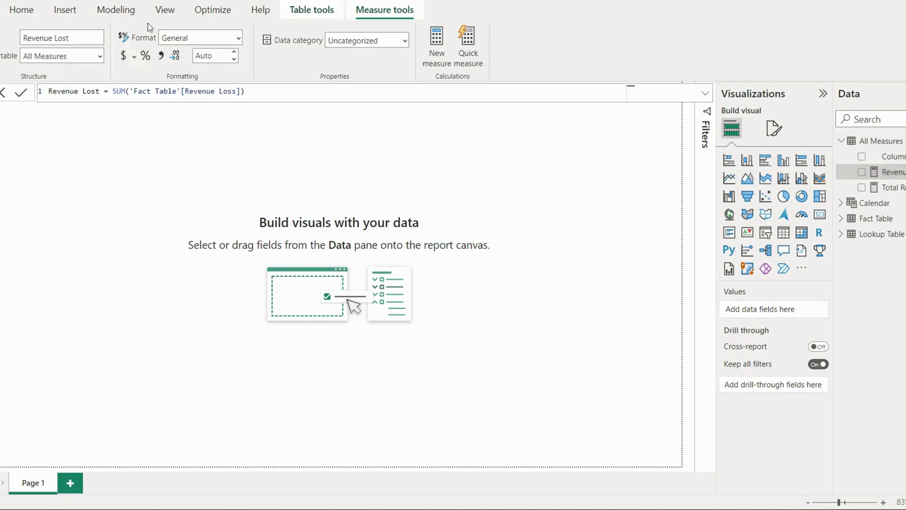
{"action": "left_click", "coordinate": [240, 40]}
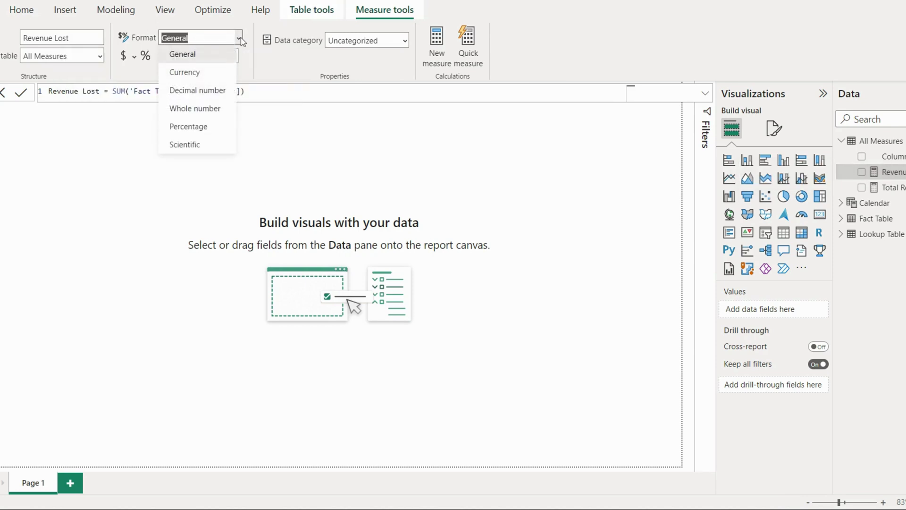
{"action": "left_click", "coordinate": [197, 57]}
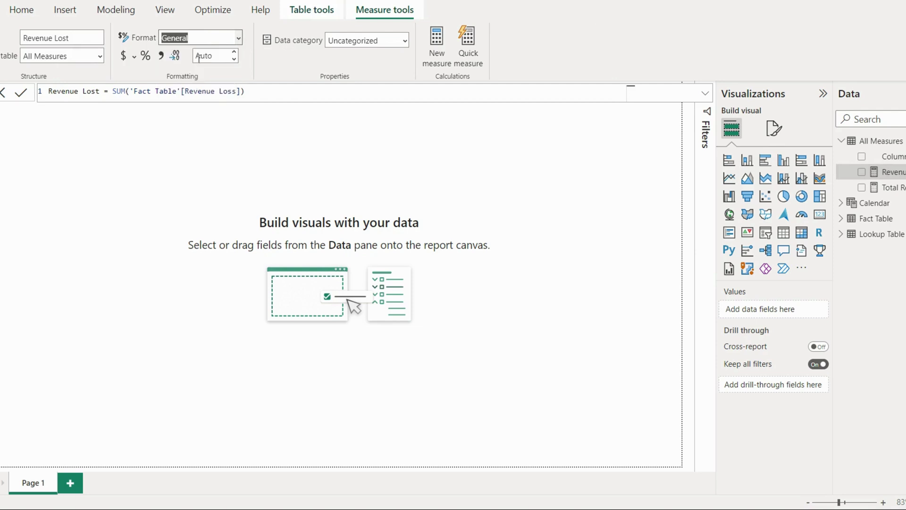
{"action": "left_click", "coordinate": [124, 56]}
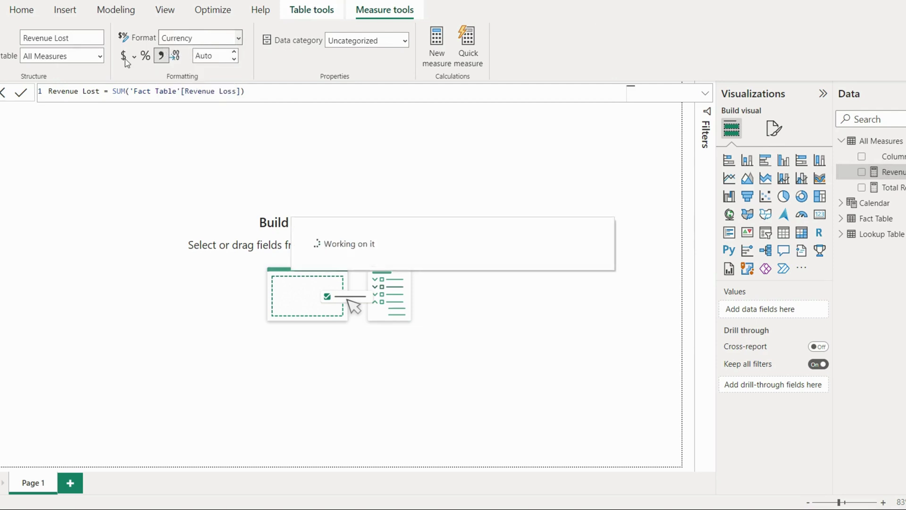
{"action": "left_click", "coordinate": [233, 53]}
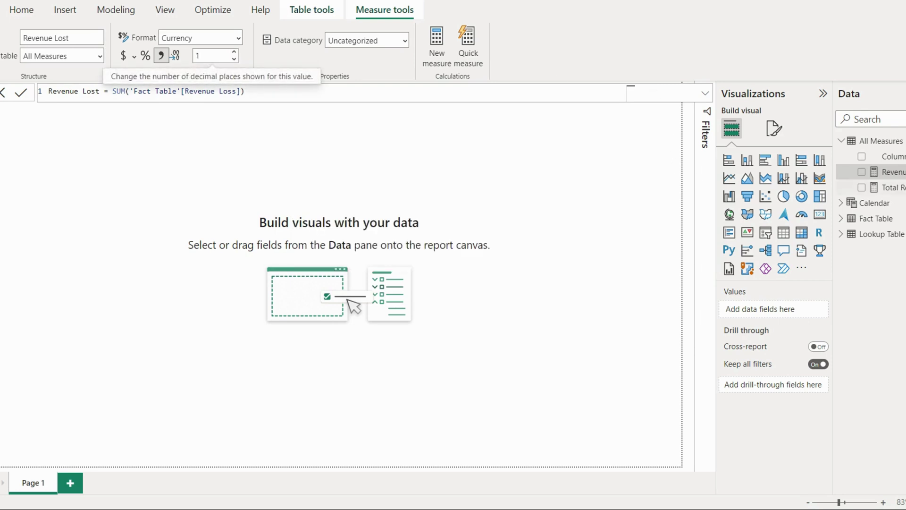
Step: Format the Total Revenue measure as currency with 1 decimal place
{"action": "left_click", "coordinate": [894, 187]}
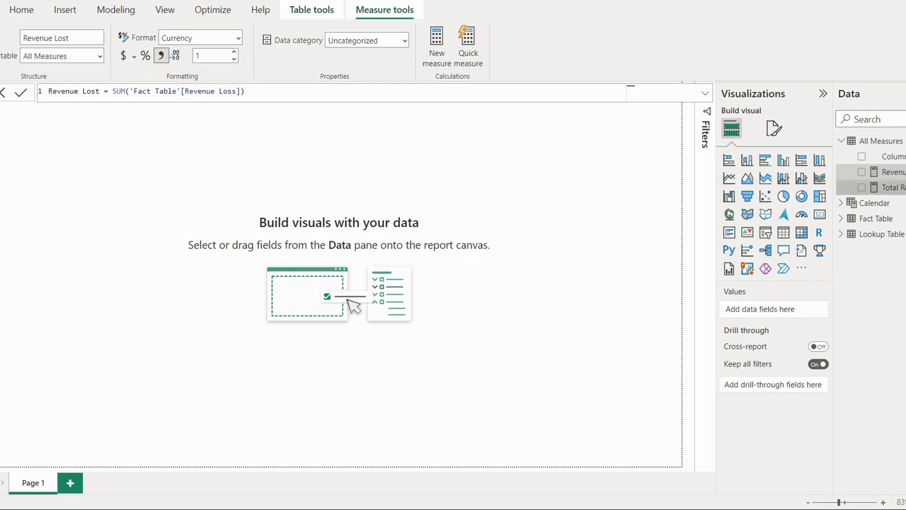
{"action": "left_click", "coordinate": [891, 172]}
{"action": "left_click", "coordinate": [892, 188]}
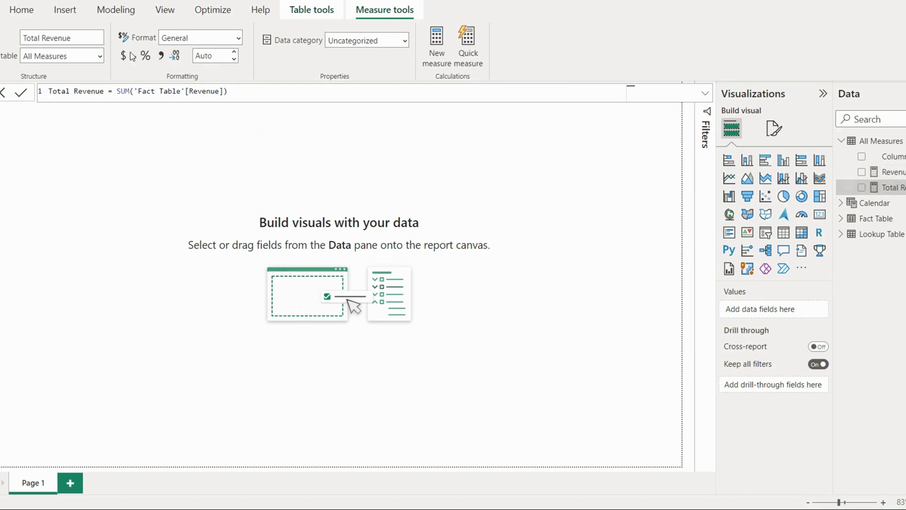
{"action": "left_click", "coordinate": [238, 38]}
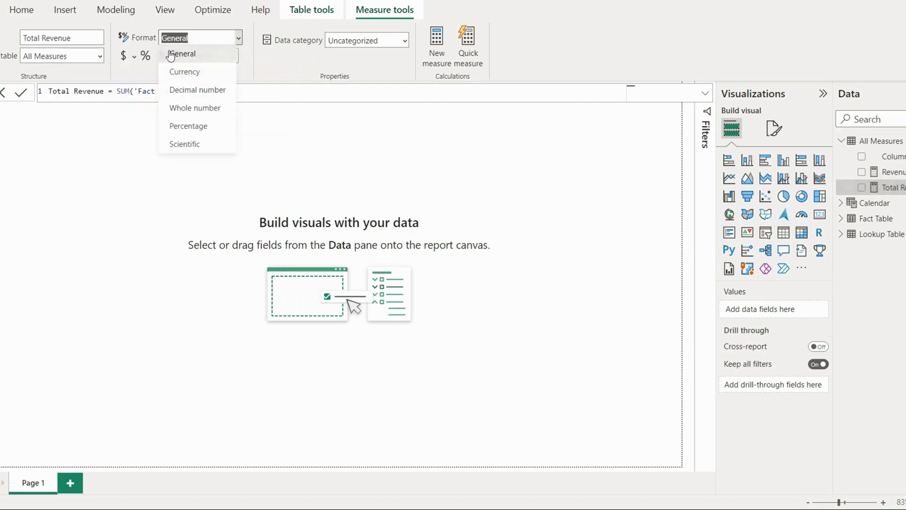
{"action": "left_click", "coordinate": [190, 75]}
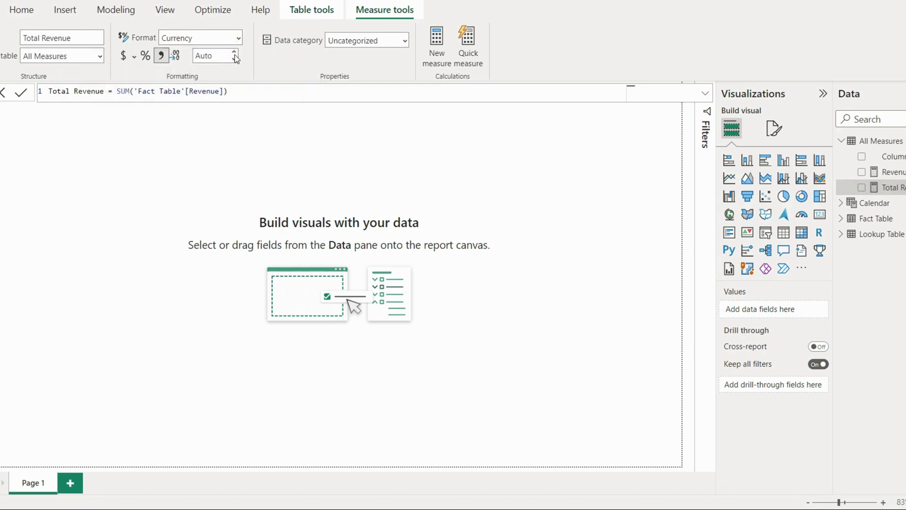
{"action": "left_click", "coordinate": [234, 58]}
{"action": "left_click", "coordinate": [234, 54]}
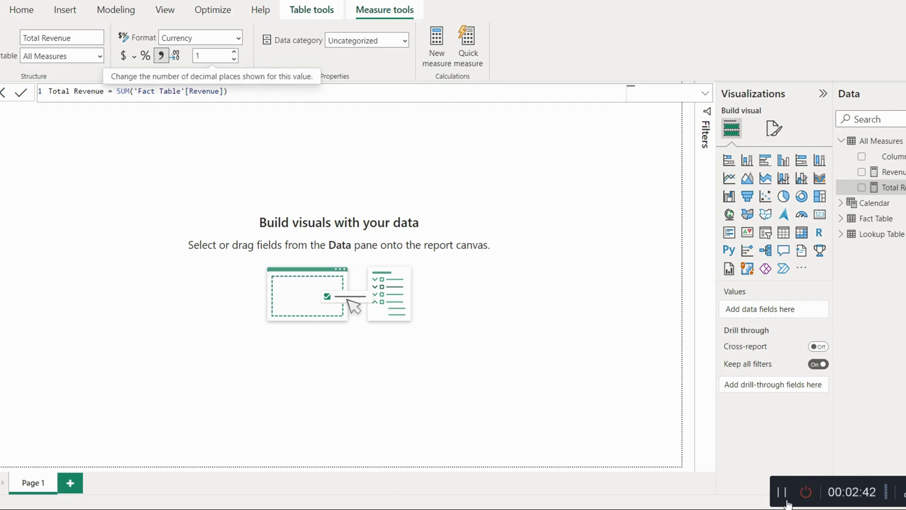
{"action": "left_click", "coordinate": [781, 495]}
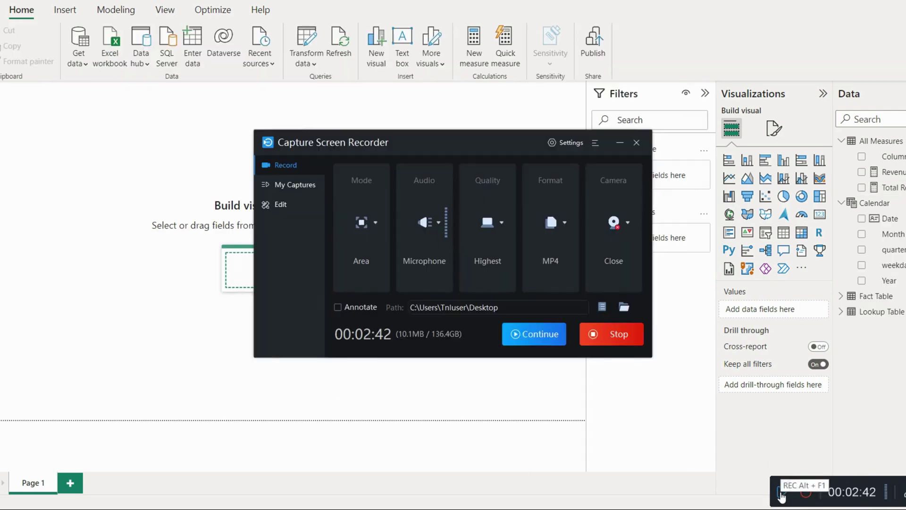
{"action": "left_click", "coordinate": [781, 495]}
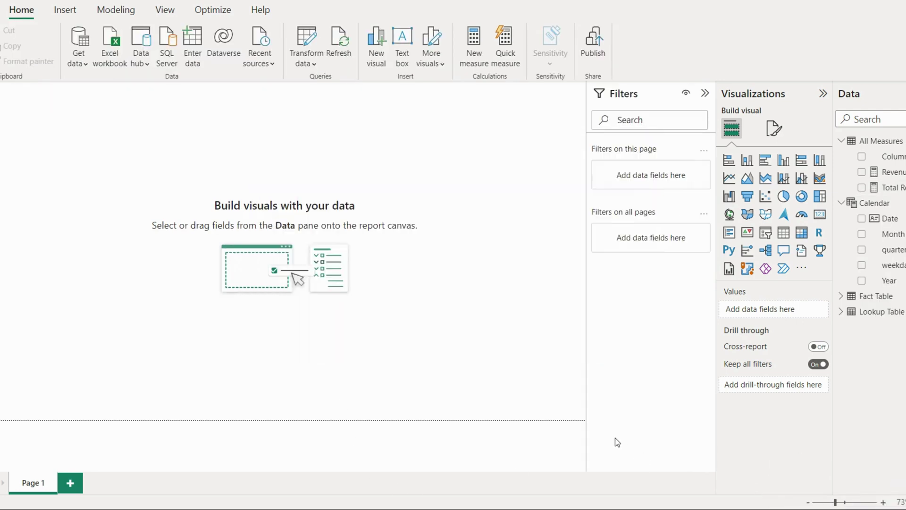
Step: Try a stacked column chart moved down the report page, with Total Revenue and Revenue Lost as its Y-axis values
{"action": "left_click", "coordinate": [747, 161]}
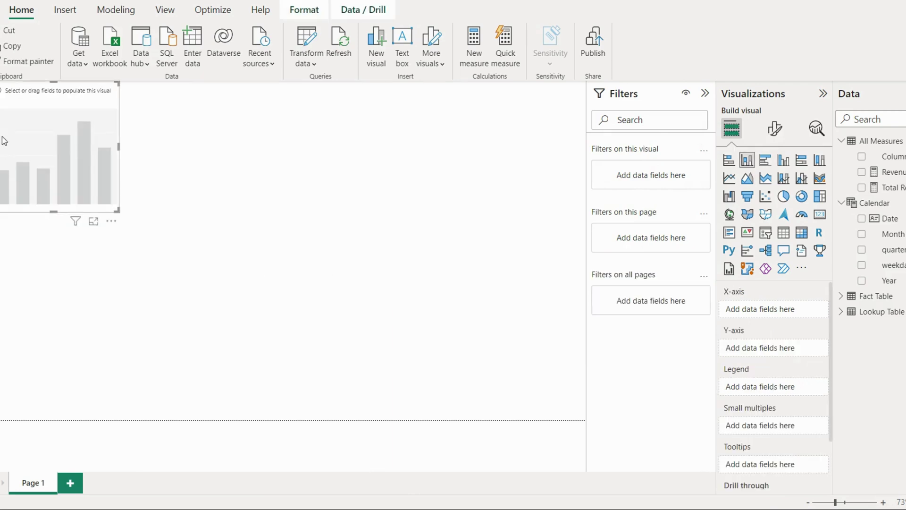
{"action": "left_click_drag", "start_coordinate": [4, 141], "coordinate": [5, 224]}
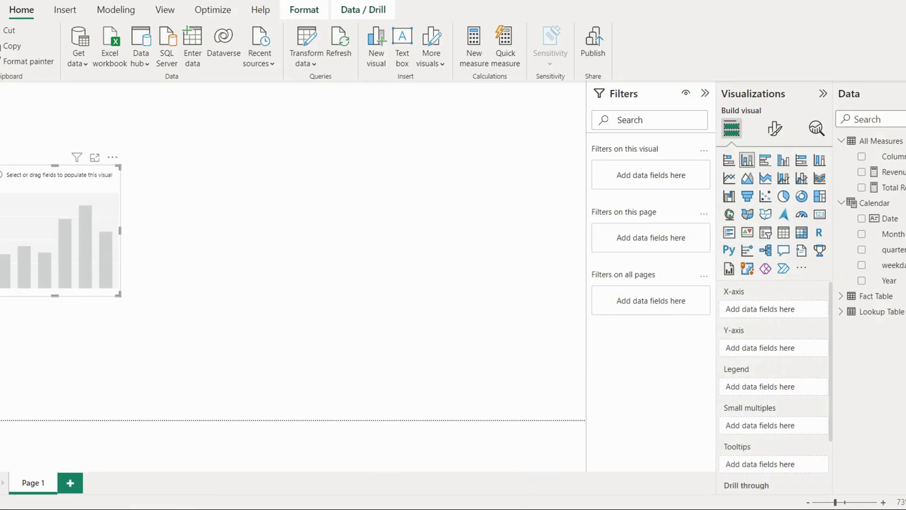
{"action": "left_click_drag", "start_coordinate": [868, 192], "coordinate": [864, 191]}
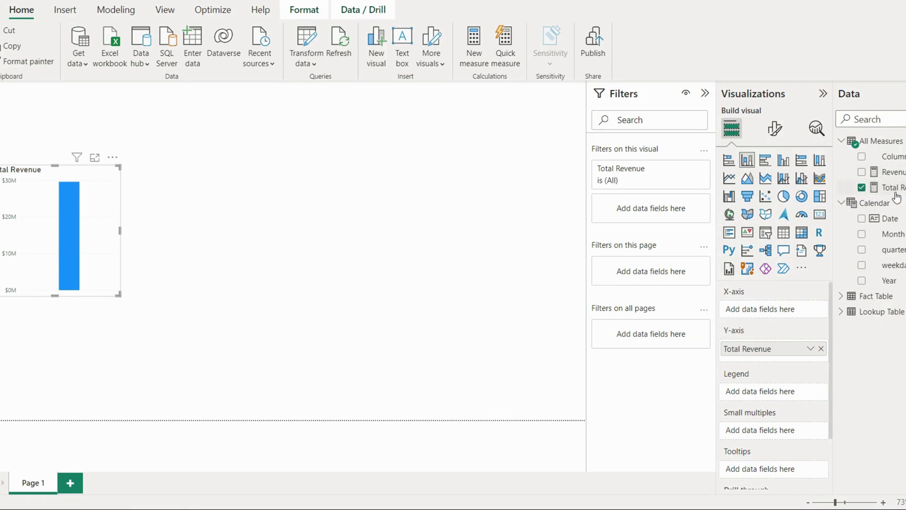
{"action": "left_click", "coordinate": [861, 172]}
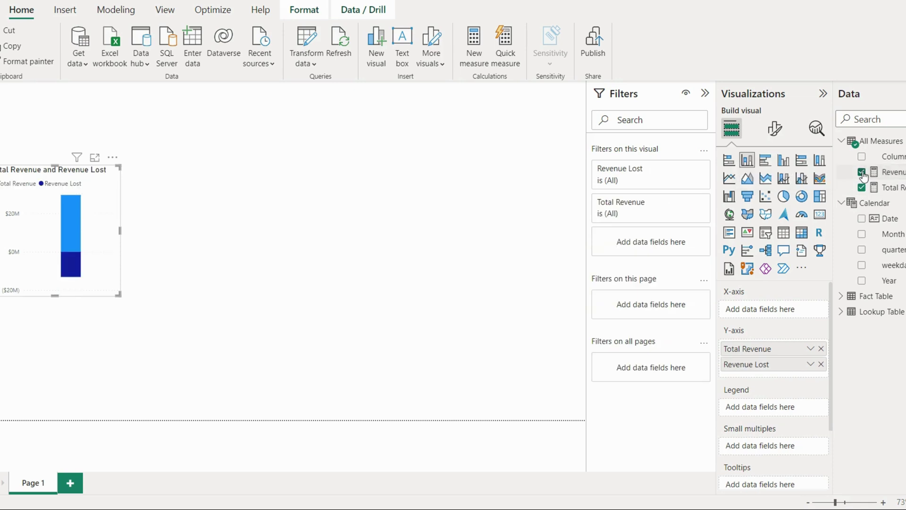
Step: Try breaking the revenue chart down by the Calendar table's Date, replace it with Month, and widen the chart
{"action": "left_click", "coordinate": [861, 220]}
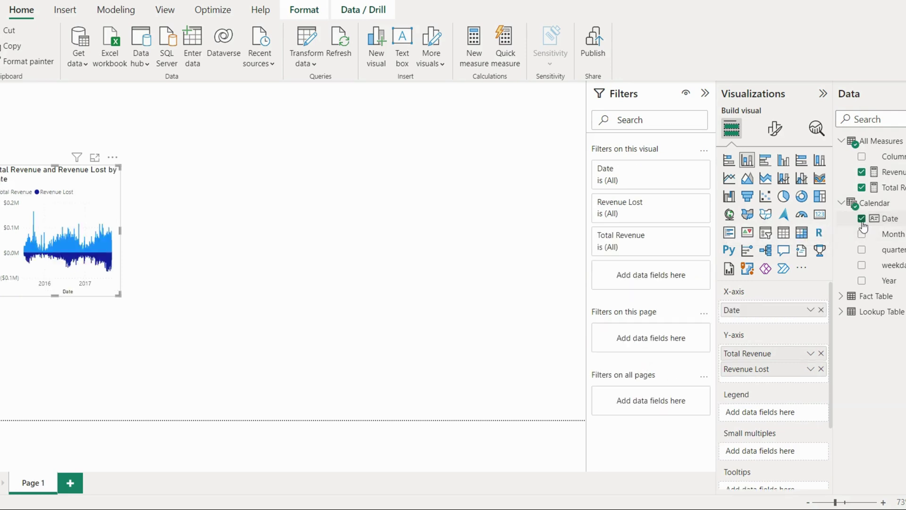
{"action": "left_click", "coordinate": [862, 220]}
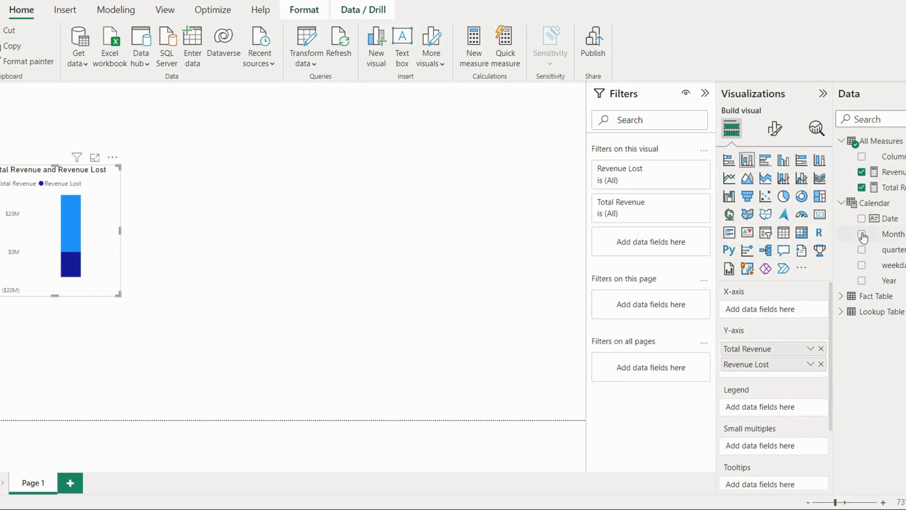
{"action": "left_click", "coordinate": [862, 235]}
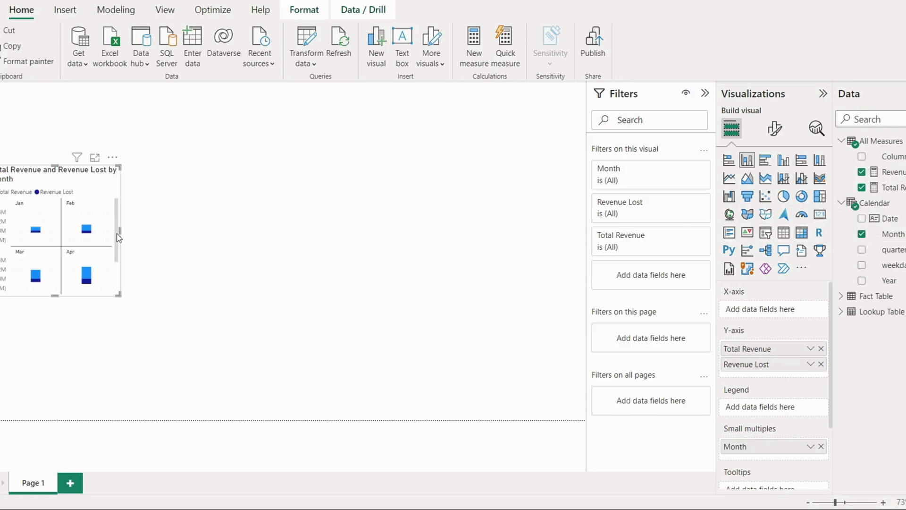
{"action": "left_click_drag", "start_coordinate": [124, 233], "coordinate": [402, 250]}
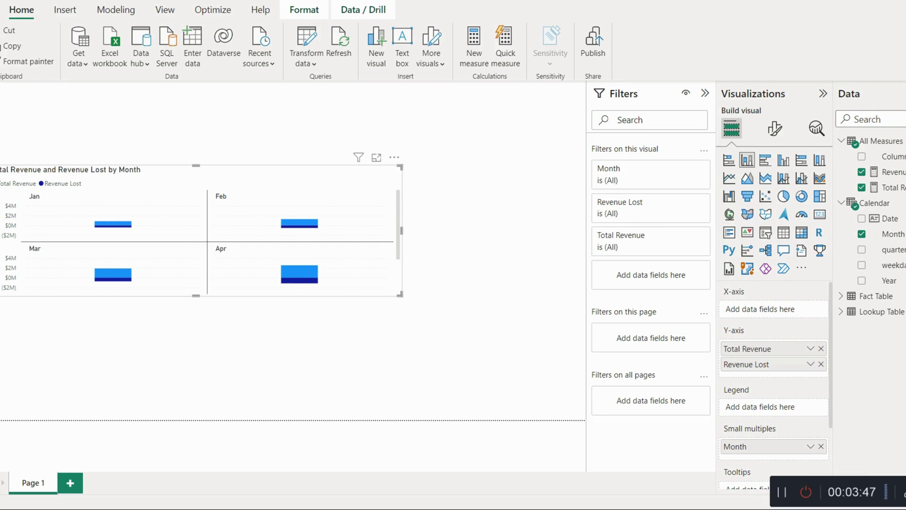
{"action": "left_click", "coordinate": [781, 492]}
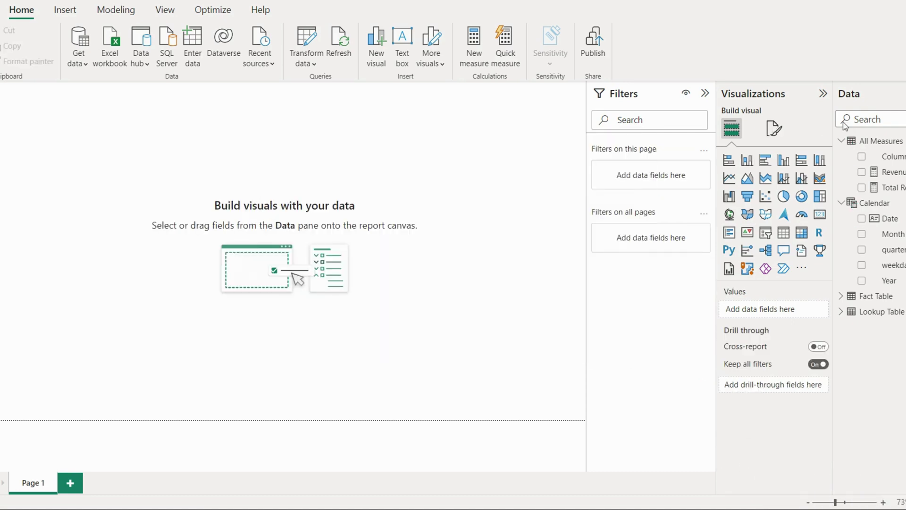
Step: Add a stacked column chart lower on the report page, with Total Revenue and Revenue Lost as its Y-axis values
{"action": "left_click", "coordinate": [749, 165]}
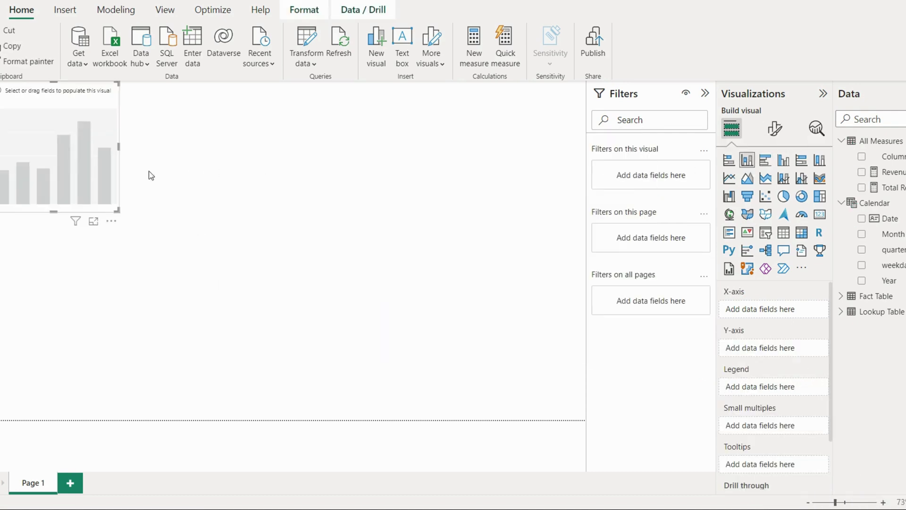
{"action": "left_click_drag", "start_coordinate": [111, 151], "coordinate": [118, 232]}
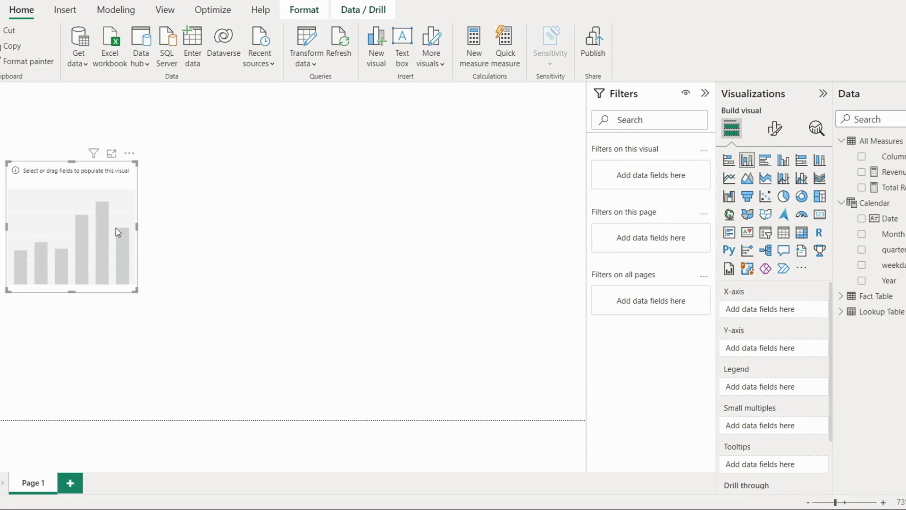
{"action": "left_click", "coordinate": [861, 188]}
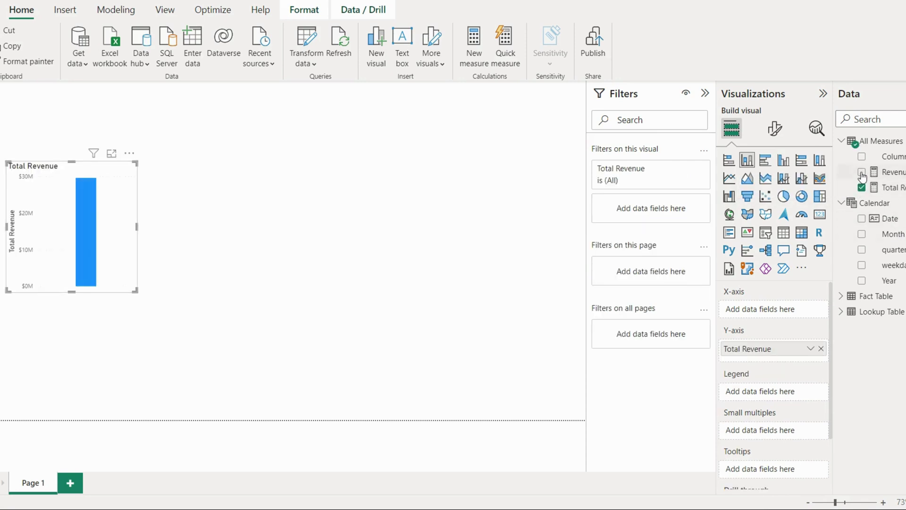
{"action": "left_click", "coordinate": [861, 172]}
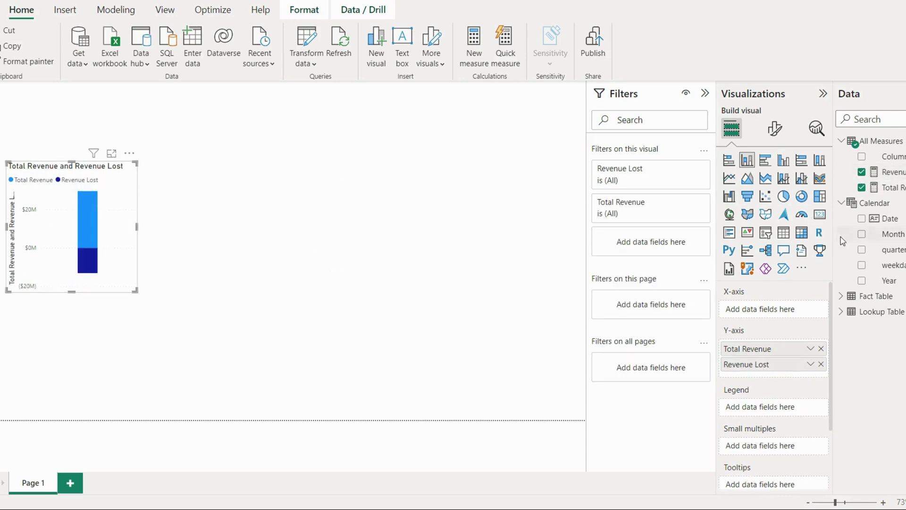
Step: Break the revenue chart down by the Calendar table's Month, widen it to fit all months, and shift it slightly up and left
{"action": "left_click", "coordinate": [862, 235]}
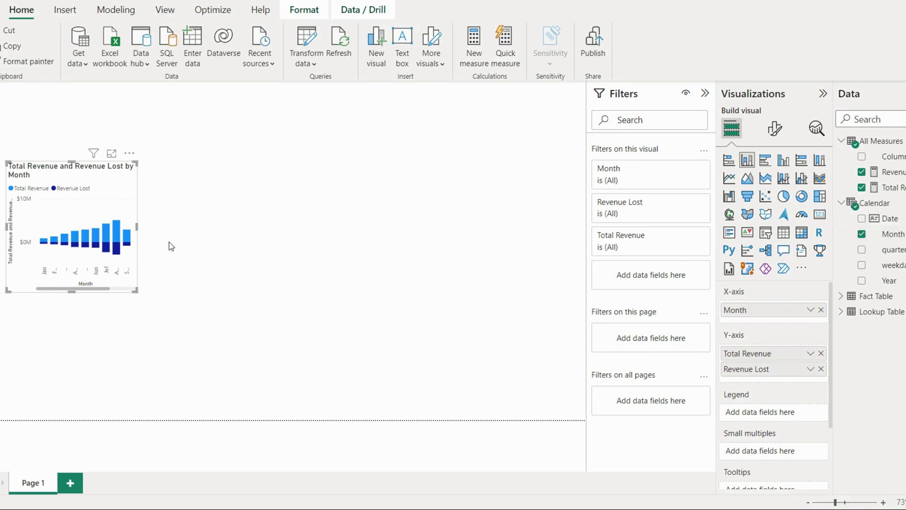
{"action": "left_click_drag", "start_coordinate": [138, 227], "coordinate": [299, 234]}
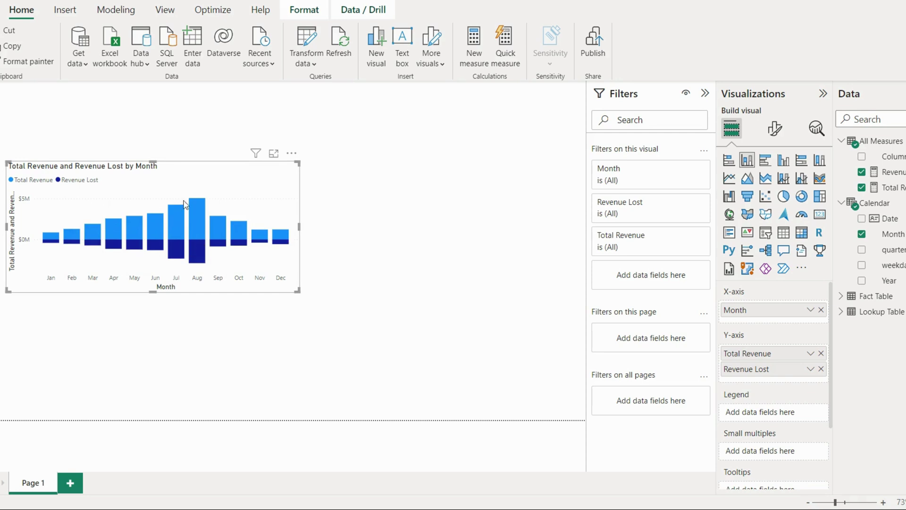
{"action": "mouse_move", "coordinate": [154, 218]}
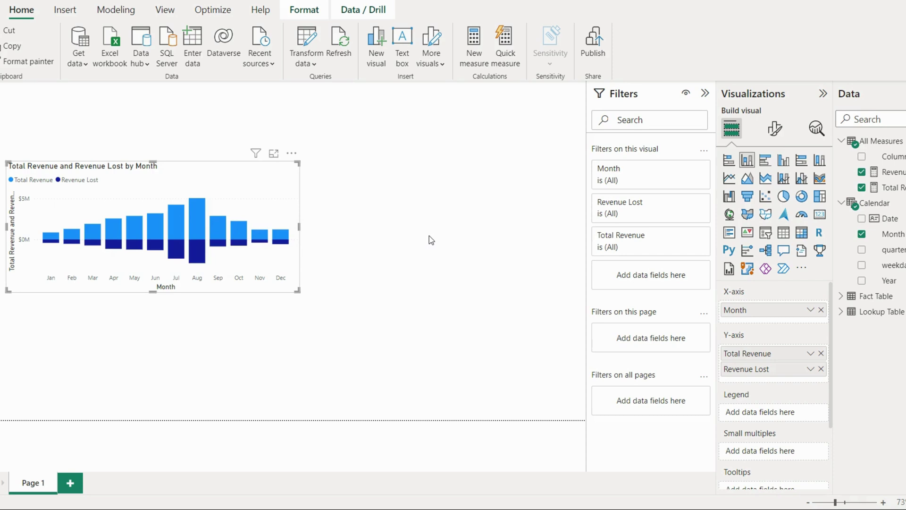
{"action": "left_click_drag", "start_coordinate": [234, 191], "coordinate": [219, 183]}
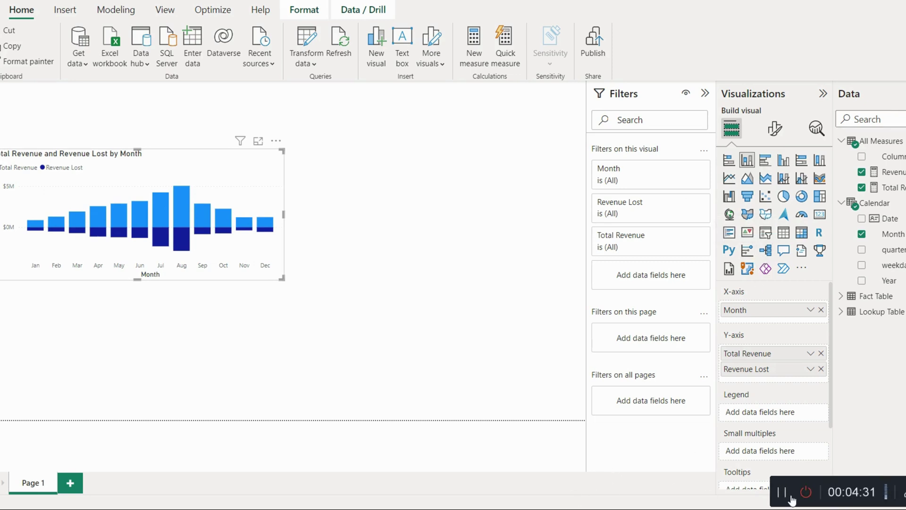
{"action": "left_click", "coordinate": [783, 497]}
{"action": "left_click", "coordinate": [503, 457]}
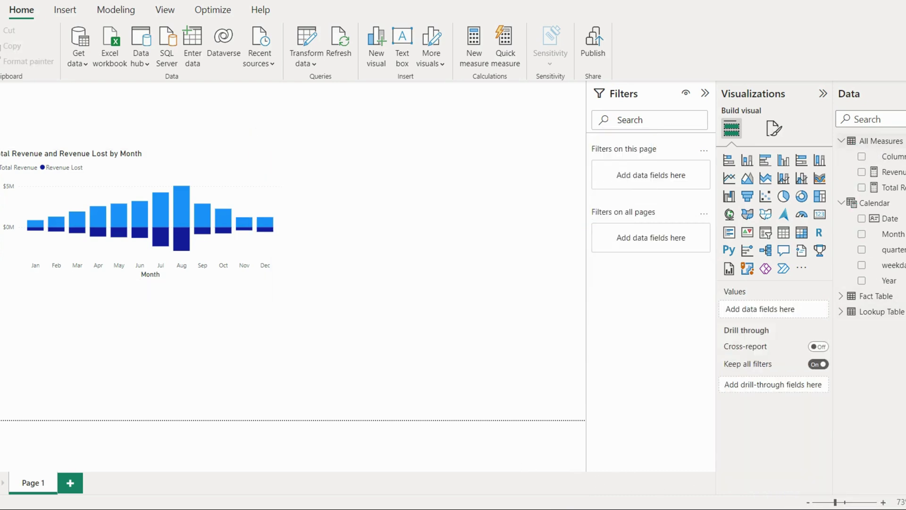
Step: Create a measure in the All Measures table: # Transactions = COUNTROWS('Fact Table')
{"action": "right_click", "coordinate": [864, 141]}
{"action": "key", "text": "Escape"}
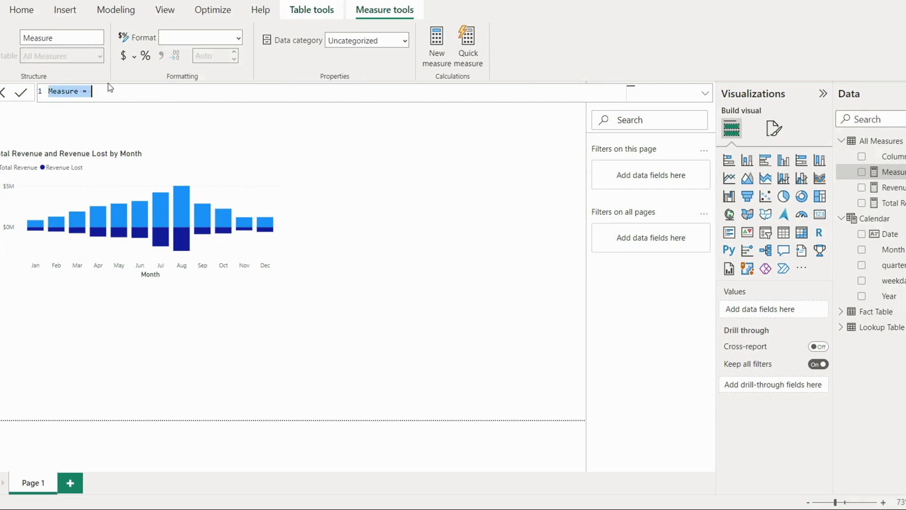
{"action": "type", "text": "# "}
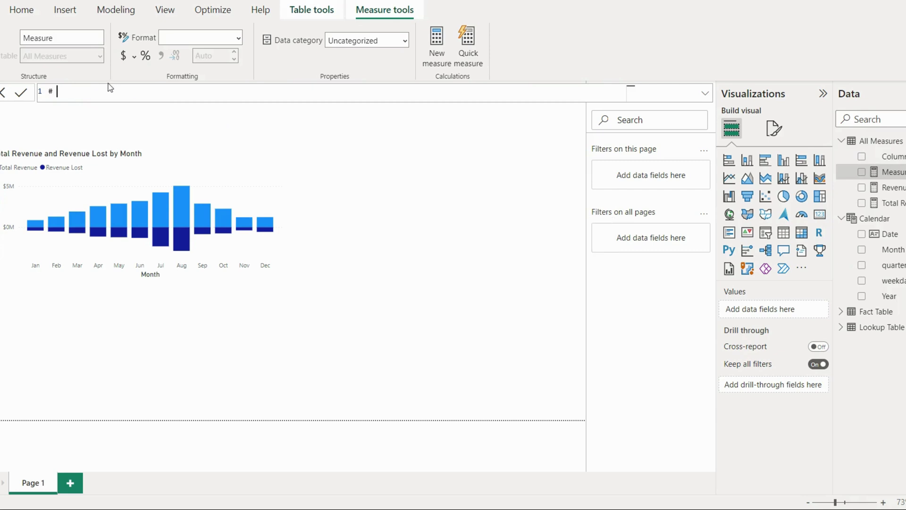
{"action": "type", "text": "Transactions = count"}
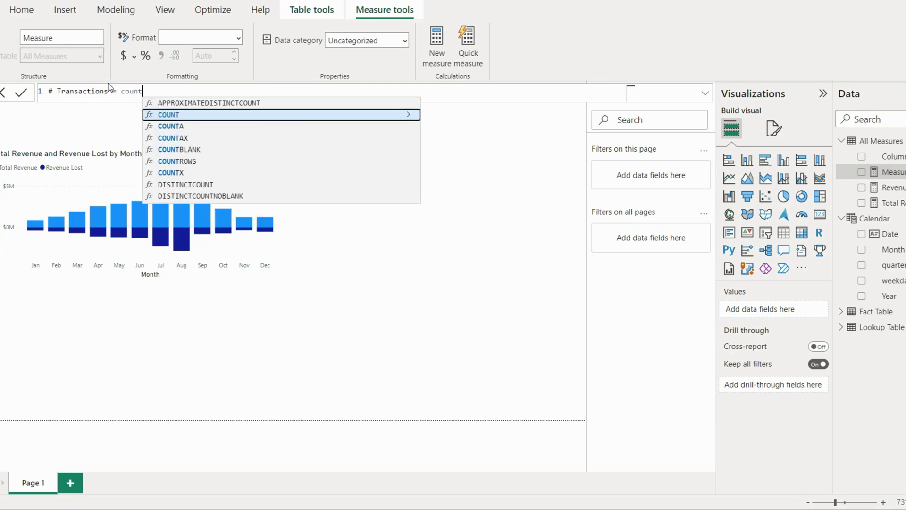
{"action": "left_click", "coordinate": [183, 161]}
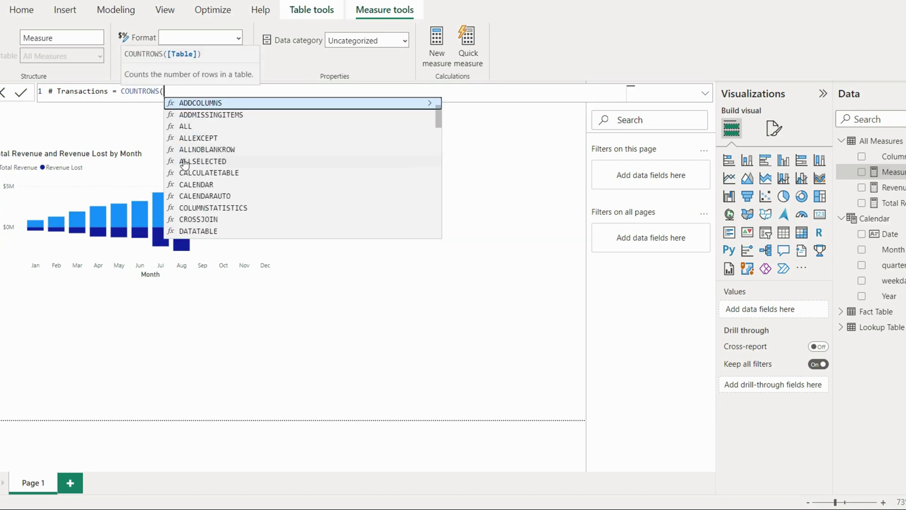
{"action": "type", "text": "fa"}
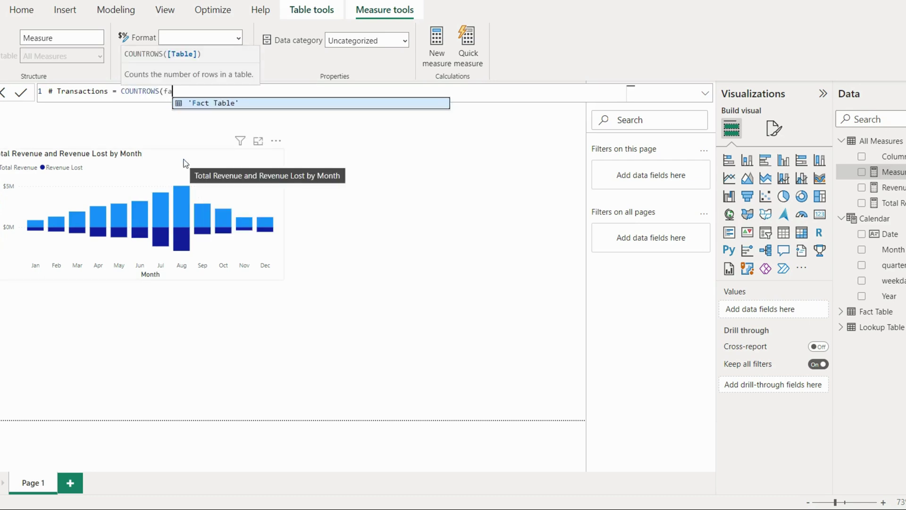
{"action": "left_click", "coordinate": [207, 104]}
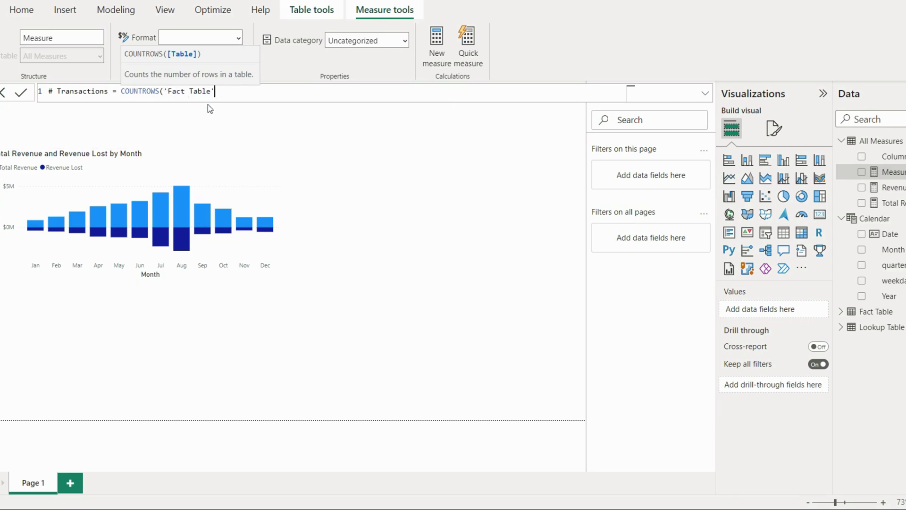
{"action": "type", "text": ")"}
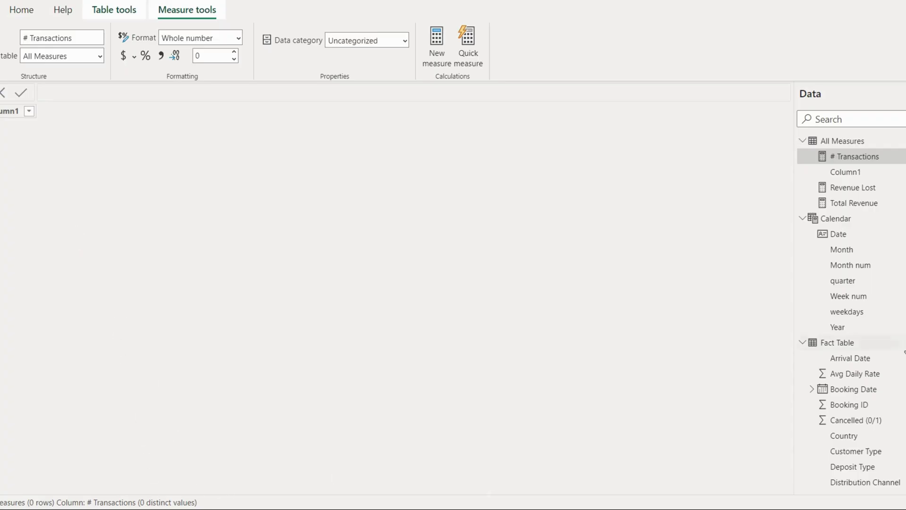
Step: Examine the Fact Table's rows across to the Status, Cancelled (0/1) and Revenue columns, and return to the report
{"action": "scroll", "coordinate": [890, 307], "scroll_direction": "down", "scroll_amount": 5}
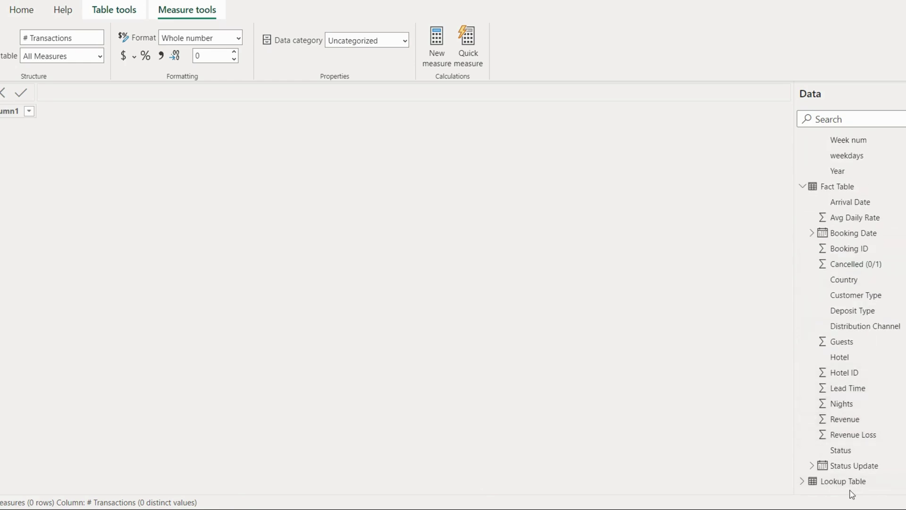
{"action": "left_click", "coordinate": [848, 191]}
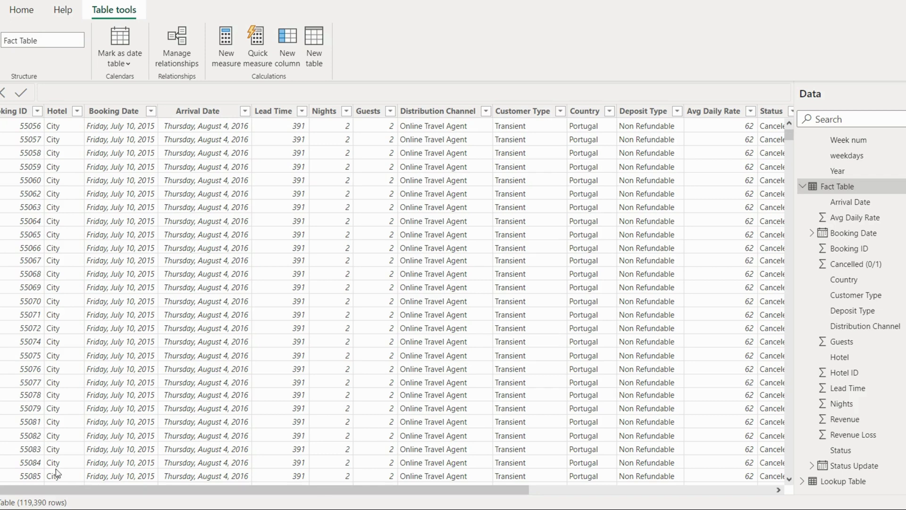
{"action": "left_click_drag", "start_coordinate": [137, 490], "coordinate": [350, 501]}
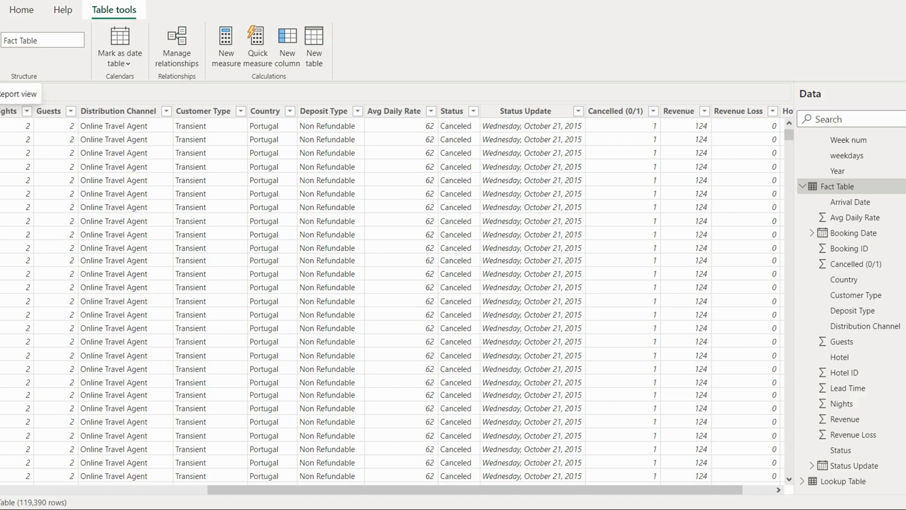
{"action": "left_click", "coordinate": [1, 93]}
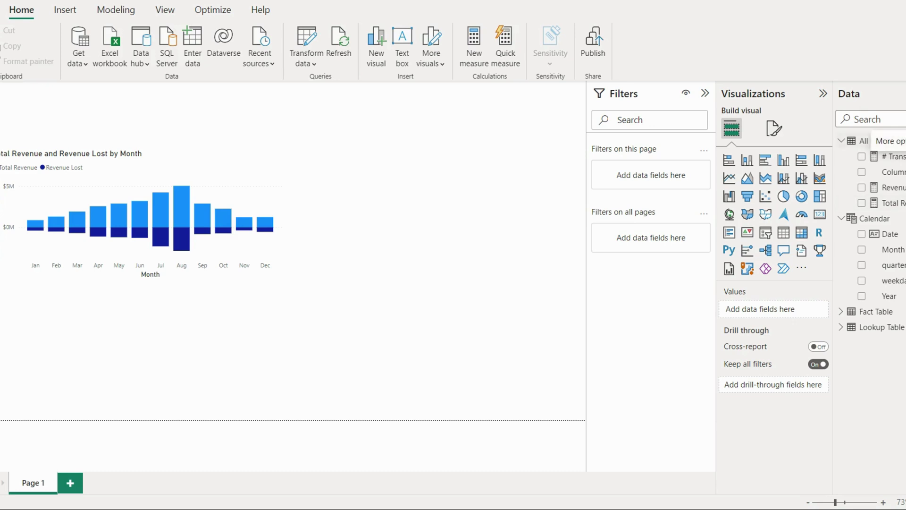
Step: Add a measure named Total Cancellations to the All Measures table, leaving a second line for its formula
{"action": "right_click", "coordinate": [878, 141]}
{"action": "key", "text": "Escape"}
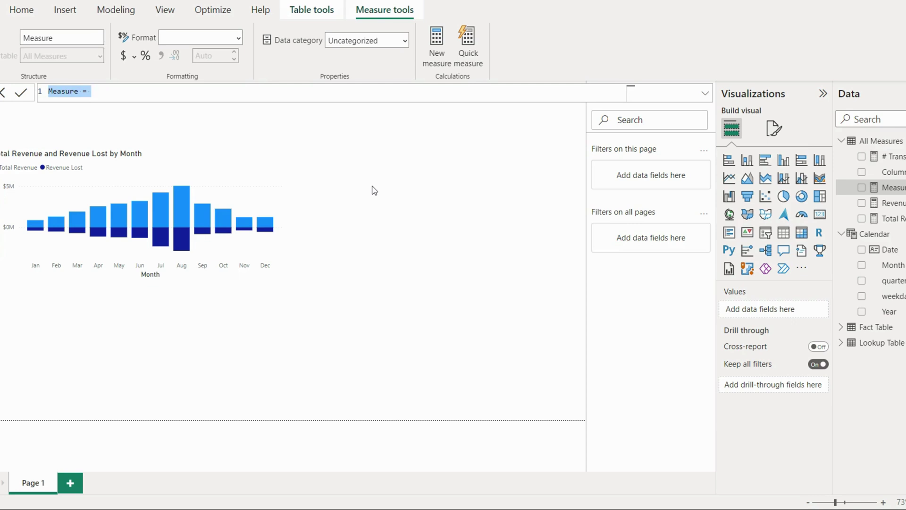
{"action": "type", "text": "T"}
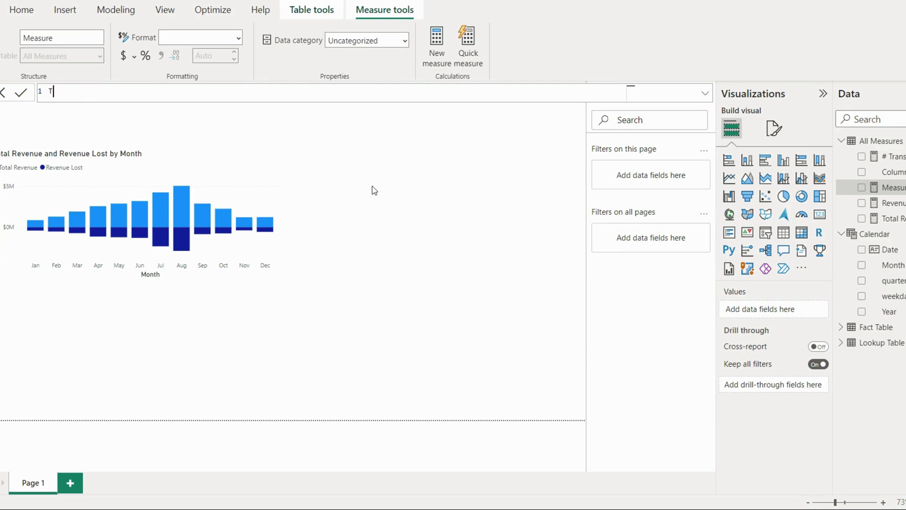
{"action": "type", "text": "otal Cancellations ="}
{"action": "key", "text": "shift+Return"}
{"action": "key", "text": "alt"}
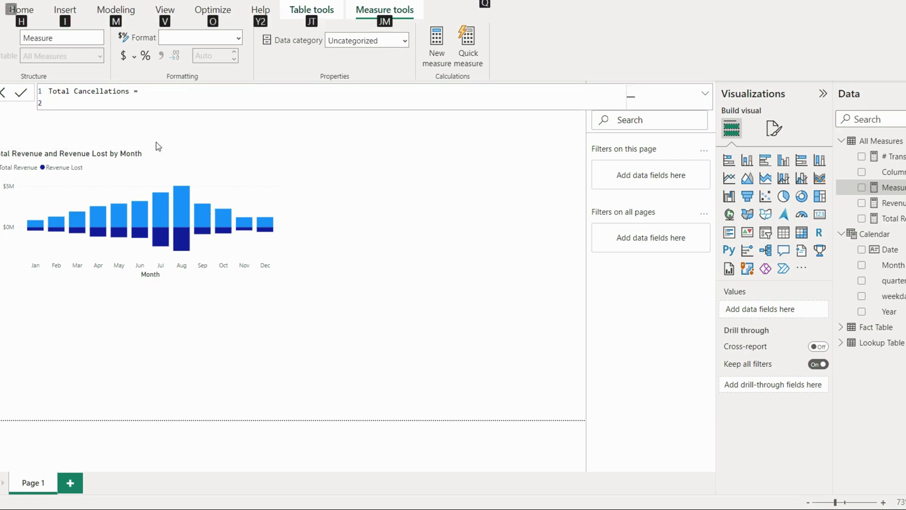
{"action": "left_click", "coordinate": [94, 105]}
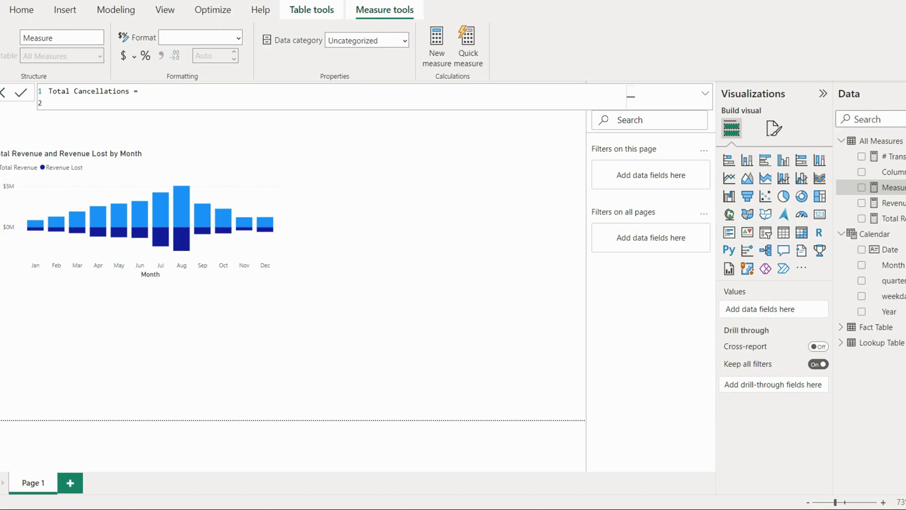
{"action": "left_click", "coordinate": [786, 494]}
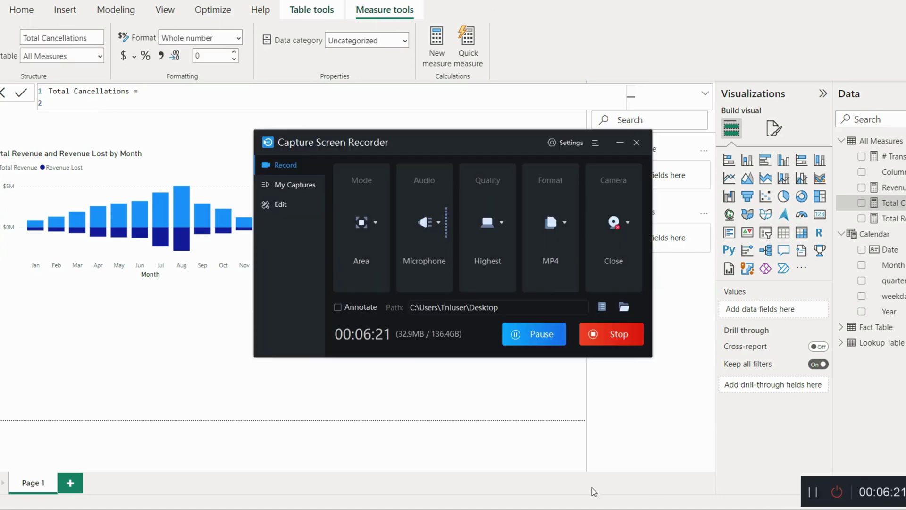
Step: Begin the Total Cancellations formula with CALCULATE, using the [# Transactions] measure on a new line as its expression
{"action": "left_click", "coordinate": [95, 104]}
{"action": "type", "text": "ca"}
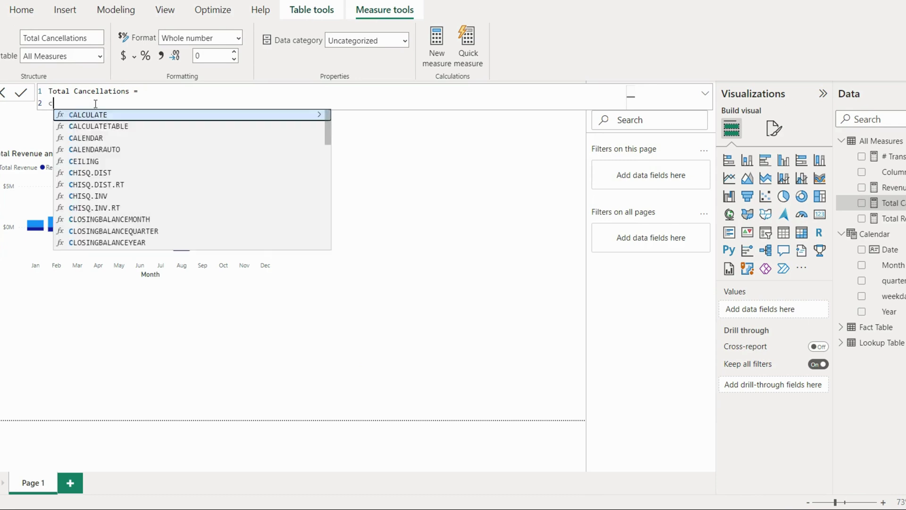
{"action": "left_click", "coordinate": [96, 117]}
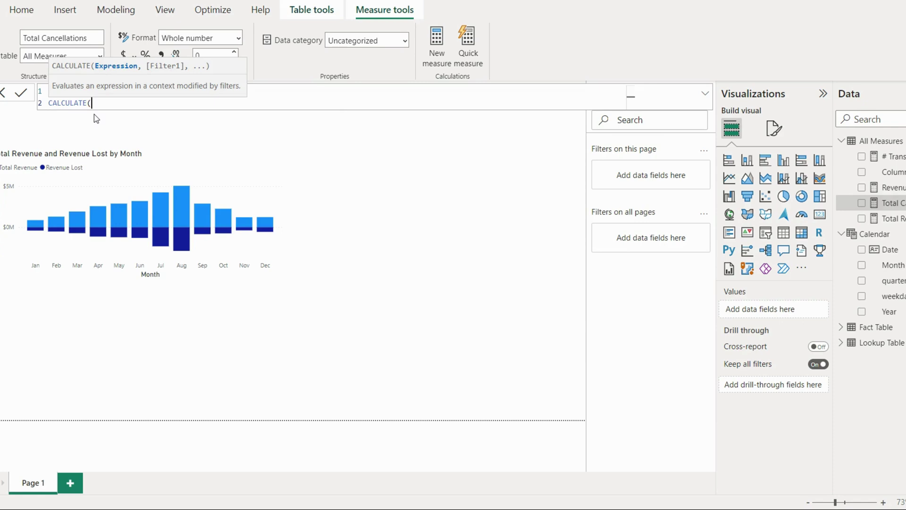
{"action": "key", "text": "alt+Return"}
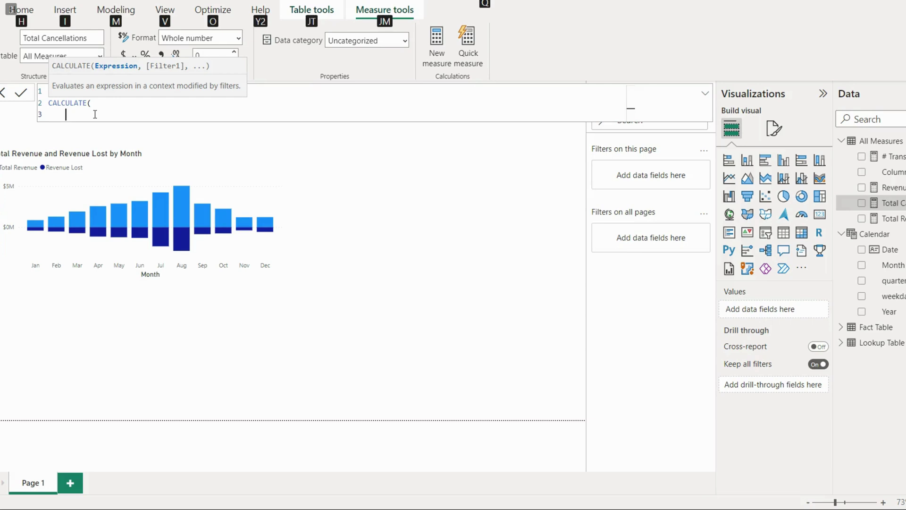
{"action": "left_click", "coordinate": [95, 114]}
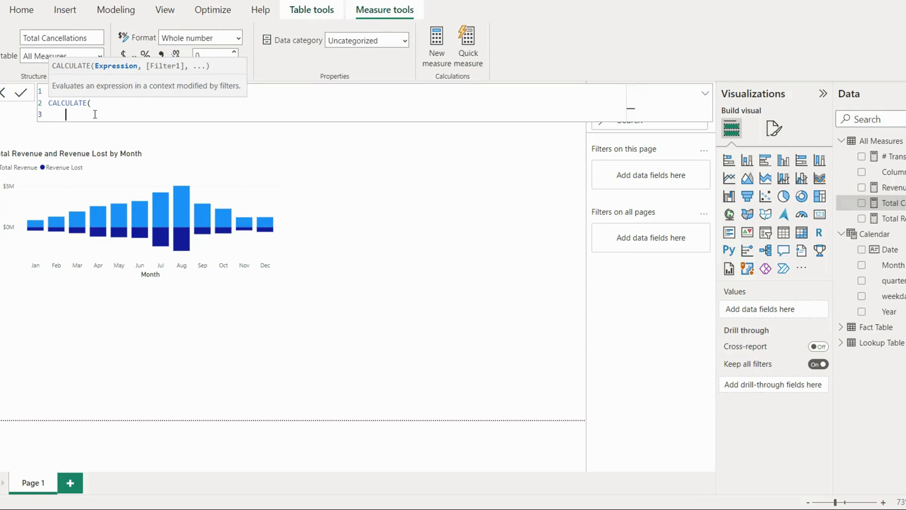
{"action": "type", "text": "tr"}
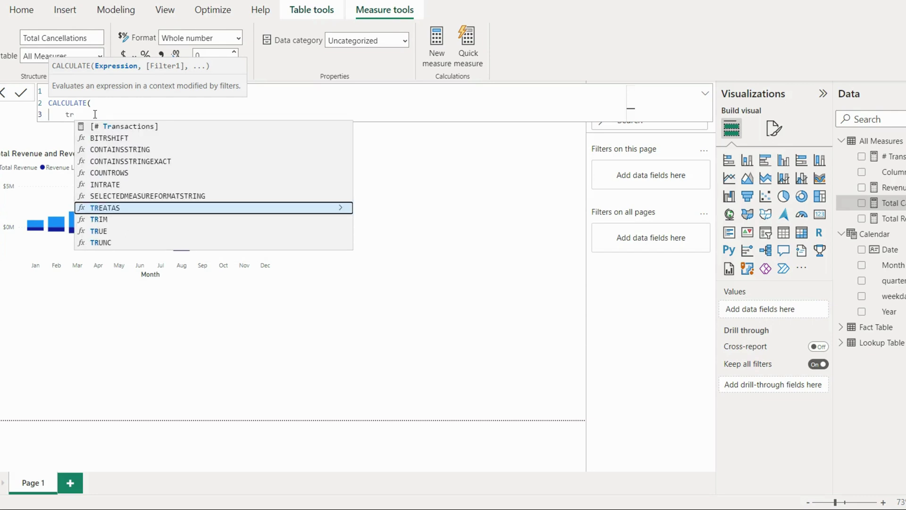
{"action": "left_click", "coordinate": [104, 130]}
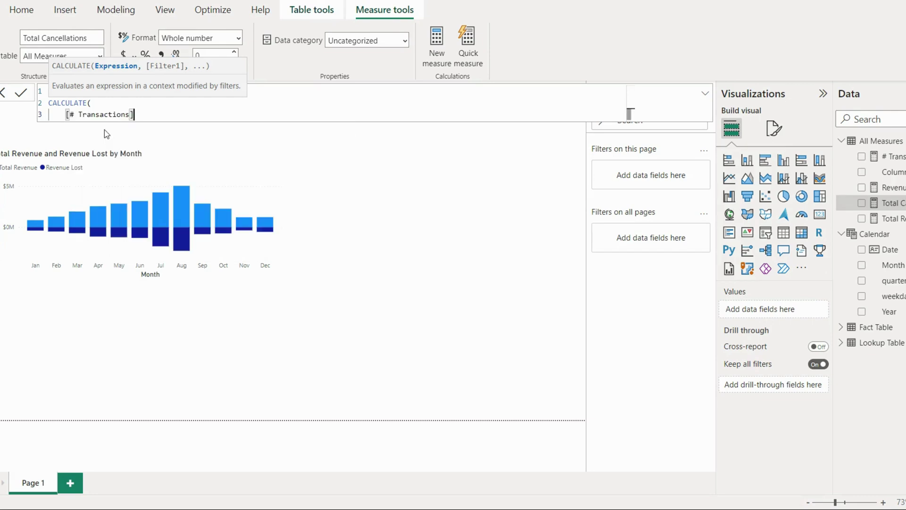
Step: Complete the Total Cancellations formula with the filter 'Fact Table'[Cancelled (0/1)]=0 and commit the measure
{"action": "type", "text": ","}
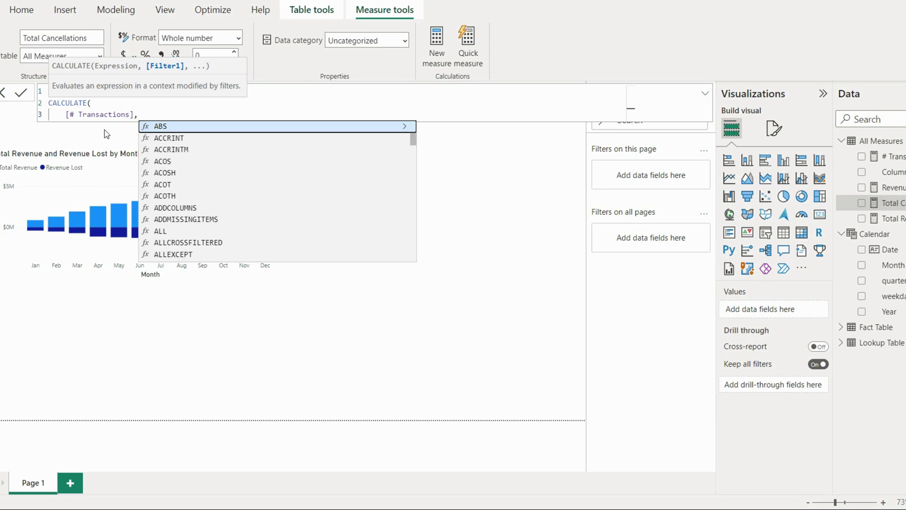
{"action": "type", "text": "ca"}
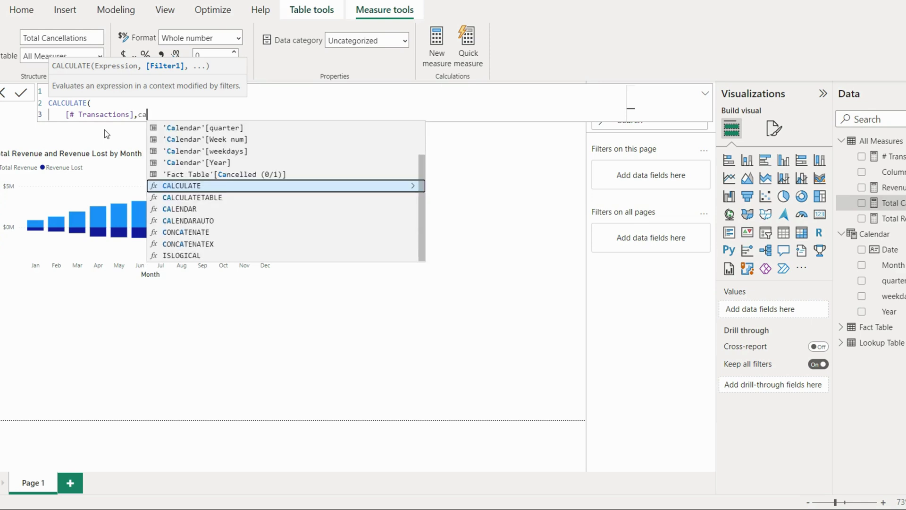
{"action": "left_click", "coordinate": [239, 174]}
{"action": "type", "text": "="}
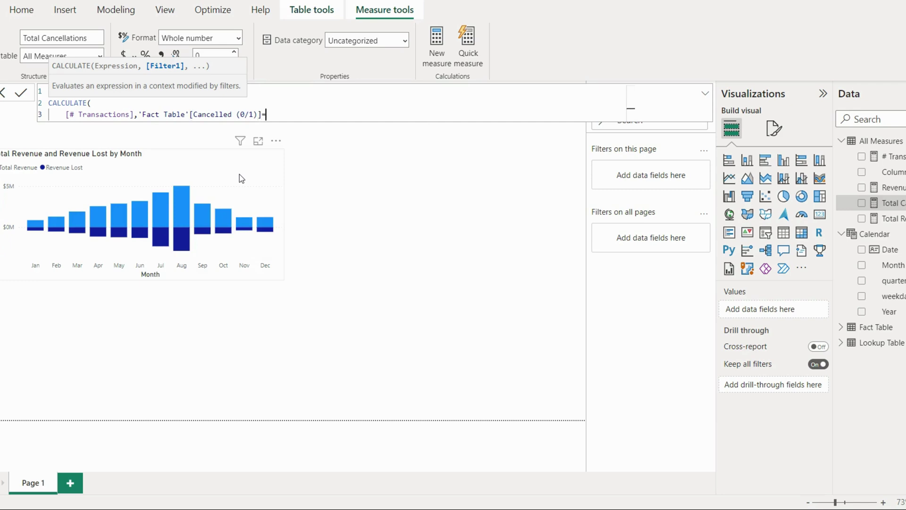
{"action": "type", "text": "0"}
{"action": "type", "text": ")"}
{"action": "key", "text": "Return"}
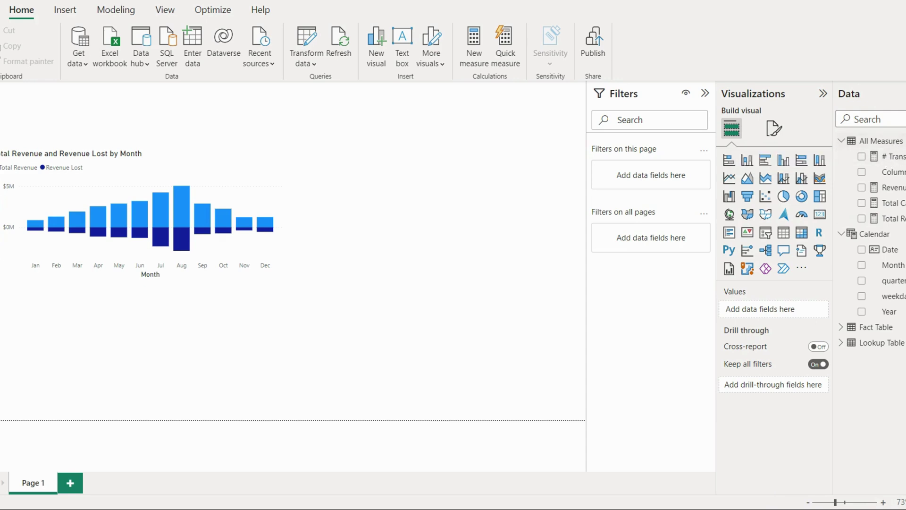
Step: Add a measure named % Cancellations to the All Measures table and begin its formula with the DIVIDE function
{"action": "right_click", "coordinate": [877, 141]}
{"action": "left_click", "coordinate": [875, 164]}
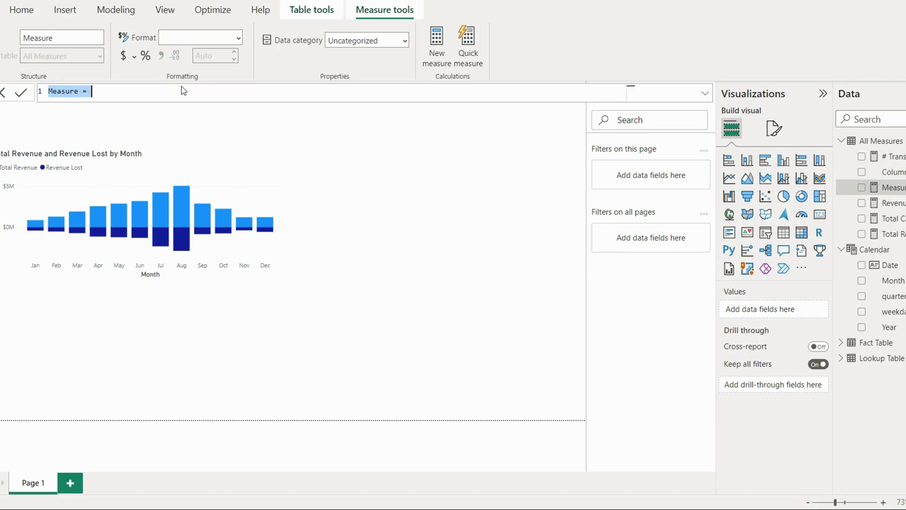
{"action": "type", "text": "% C"}
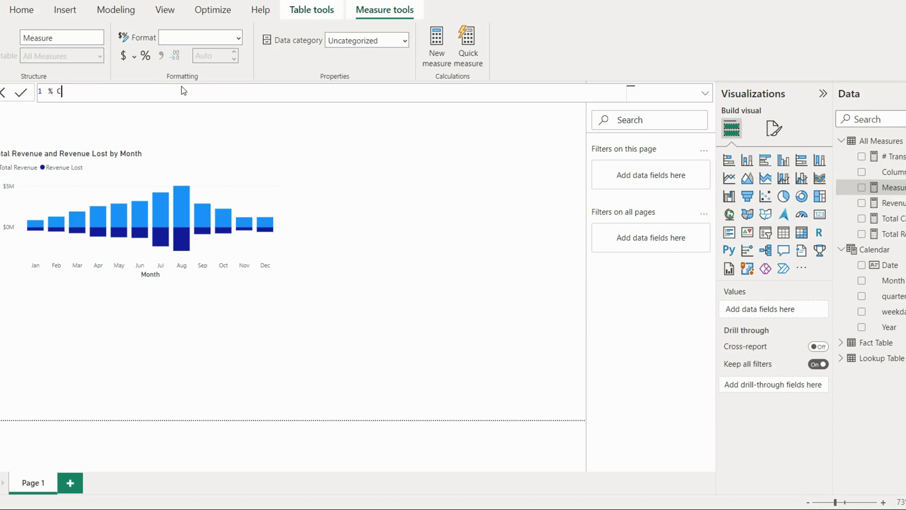
{"action": "type", "text": "ancellations = d"}
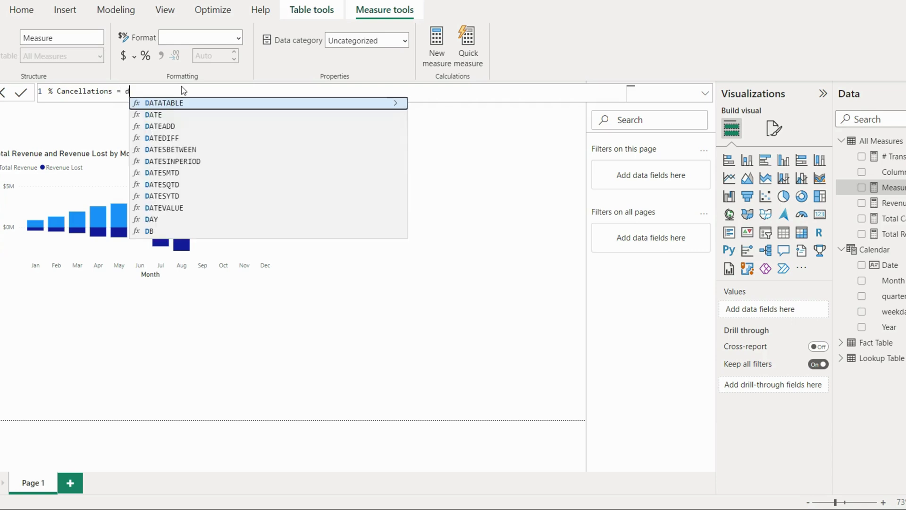
{"action": "type", "text": "iv"}
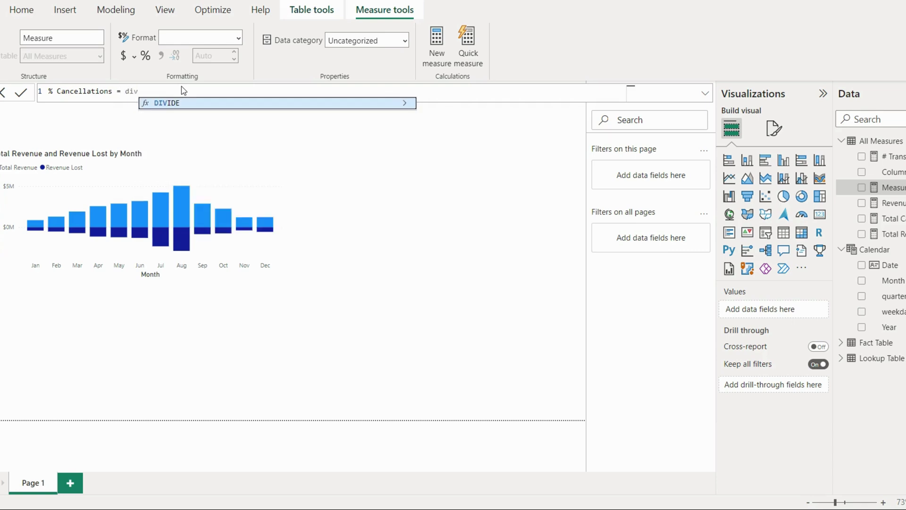
{"action": "left_click", "coordinate": [188, 108]}
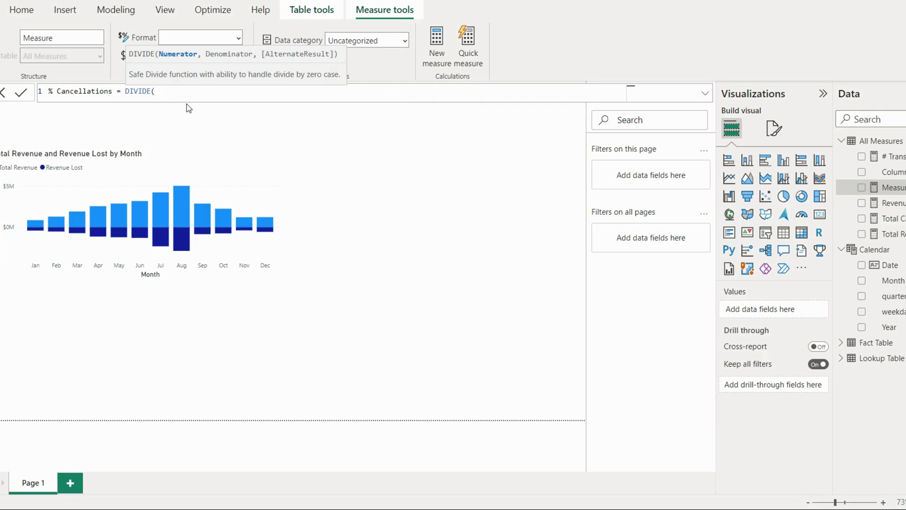
Step: Complete the % Cancellations formula with [Total Cancellations] as numerator, [# Transactions] as denominator and 0 as alternate result, and commit it
{"action": "type", "text": "ca"}
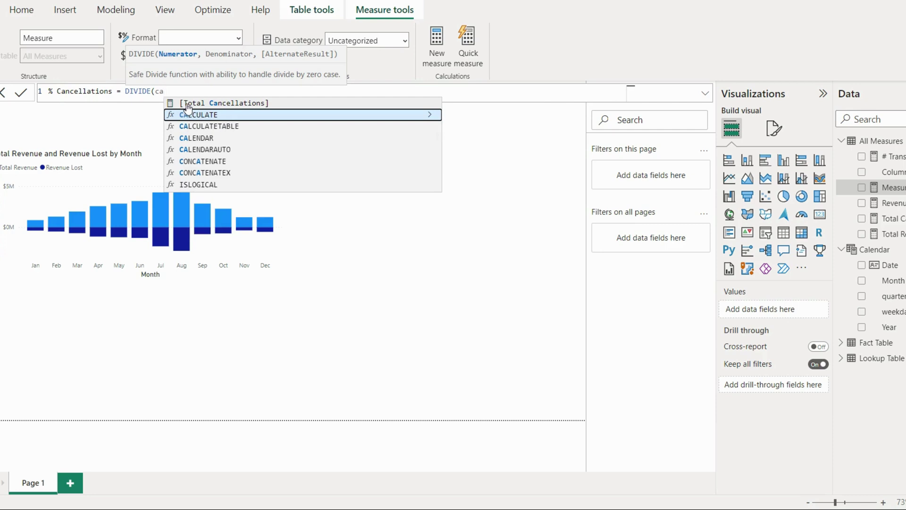
{"action": "left_click", "coordinate": [187, 105]}
{"action": "type", "text": ","}
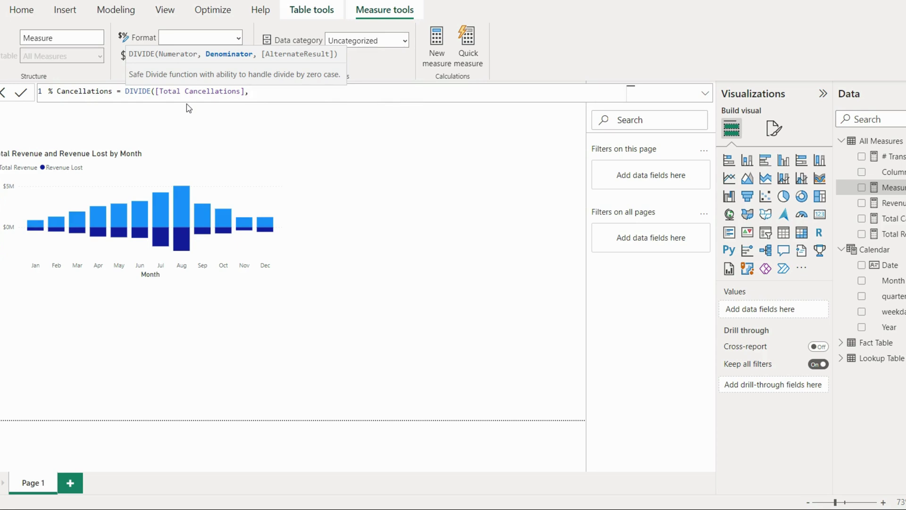
{"action": "type", "text": "tra"}
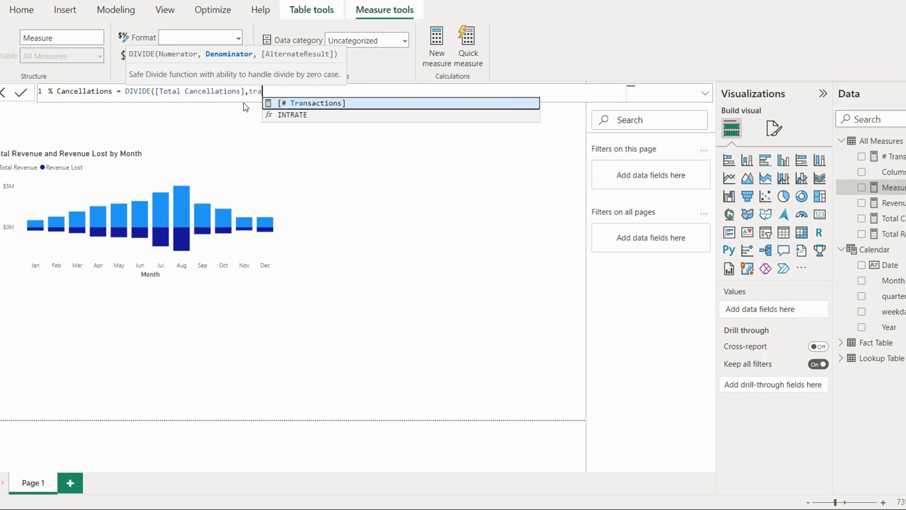
{"action": "left_click", "coordinate": [287, 102]}
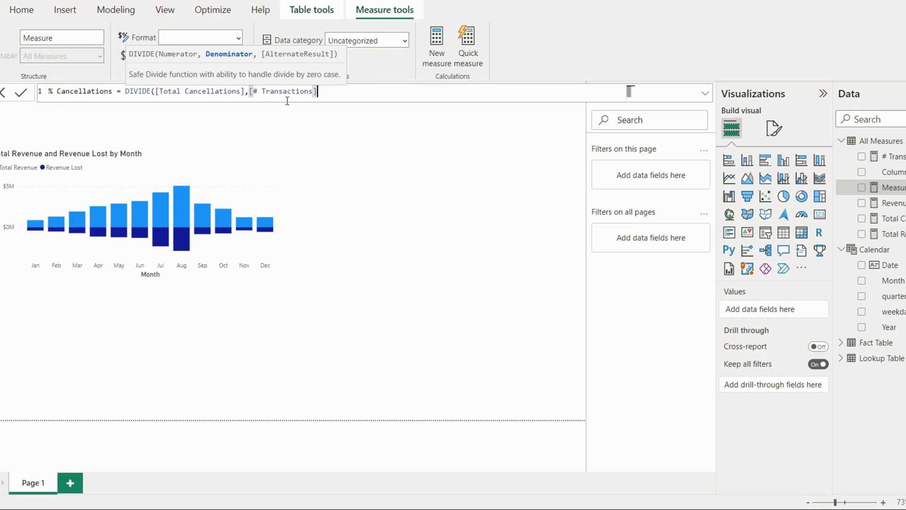
{"action": "type", "text": ",0)"}
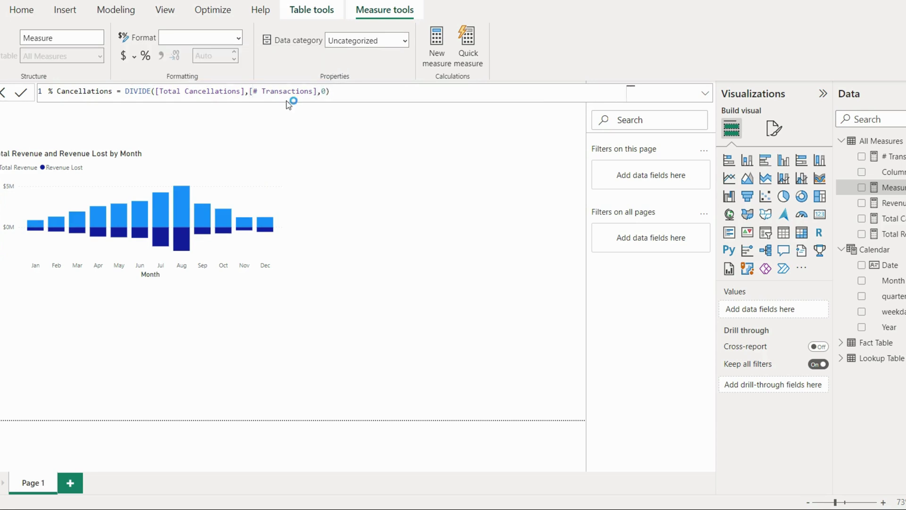
{"action": "key", "text": "Return"}
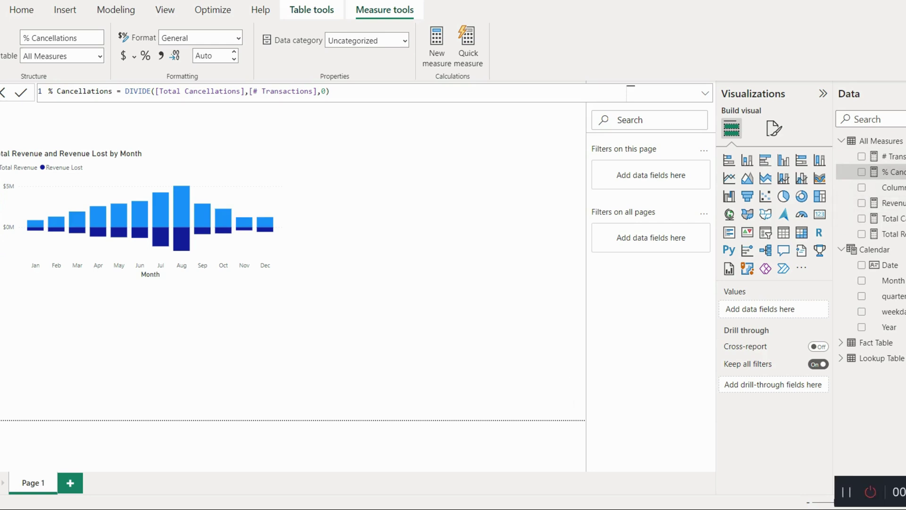
Step: Format the % Cancellations measure as a percentage with 1 decimal place
{"action": "left_click", "coordinate": [811, 501]}
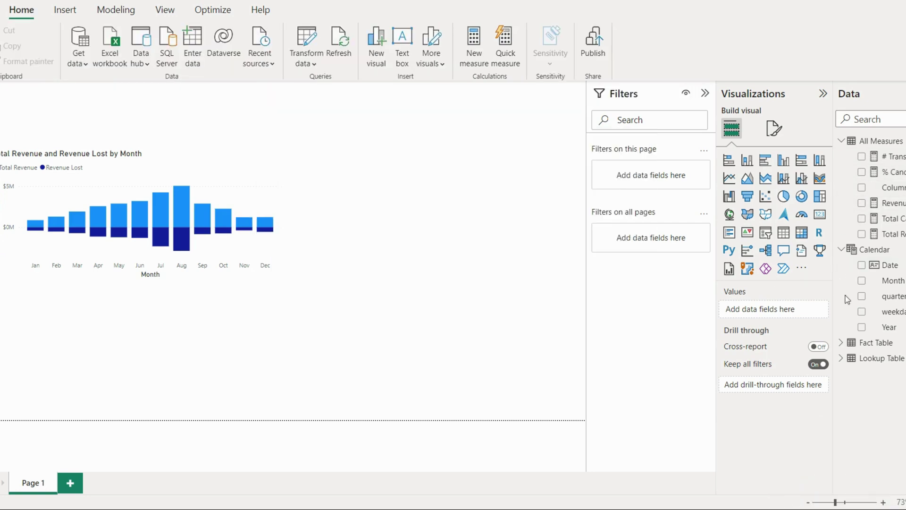
{"action": "left_click", "coordinate": [894, 171]}
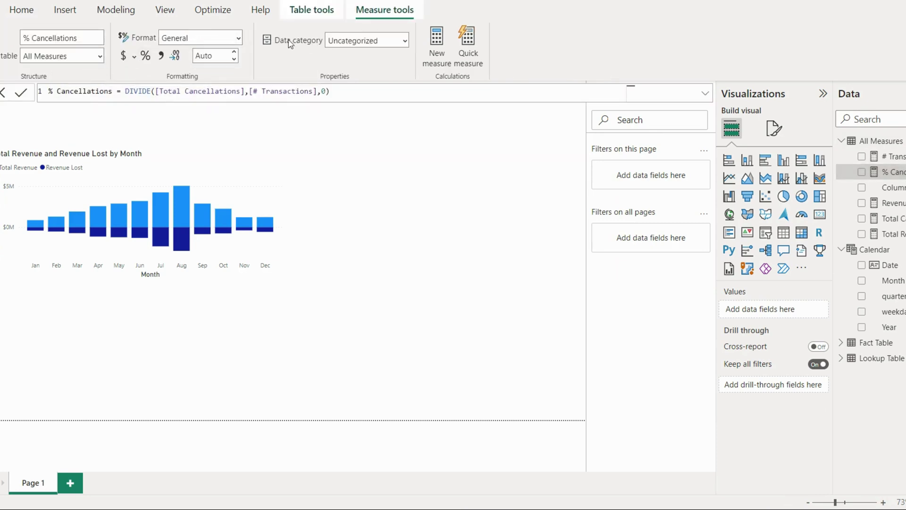
{"action": "left_click", "coordinate": [239, 40]}
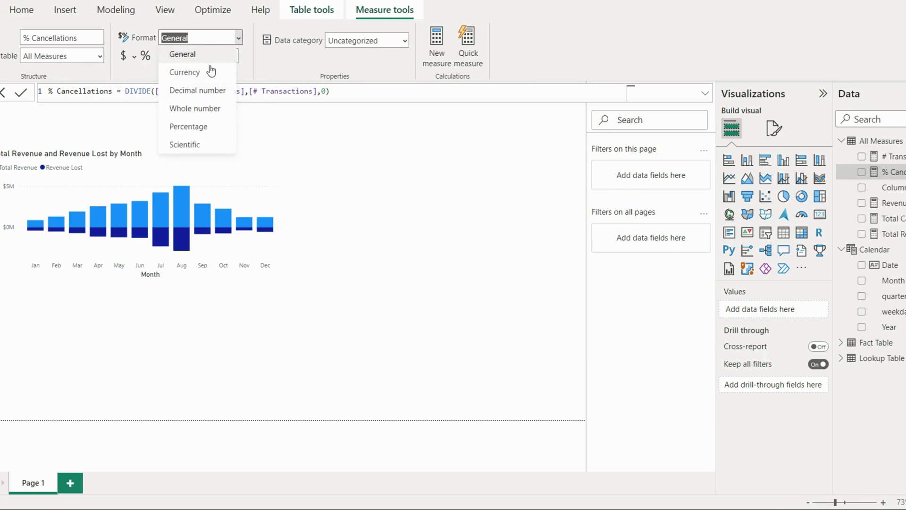
{"action": "left_click", "coordinate": [183, 132]}
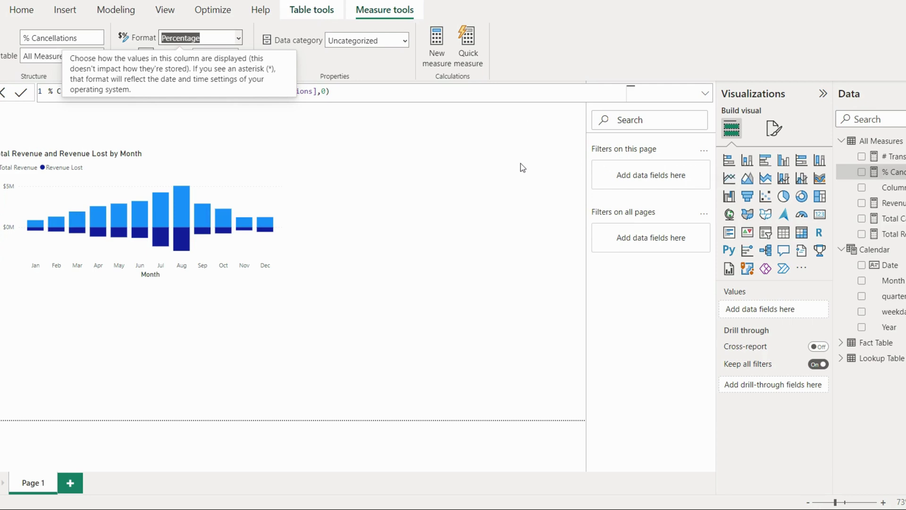
{"action": "left_click", "coordinate": [387, 123]}
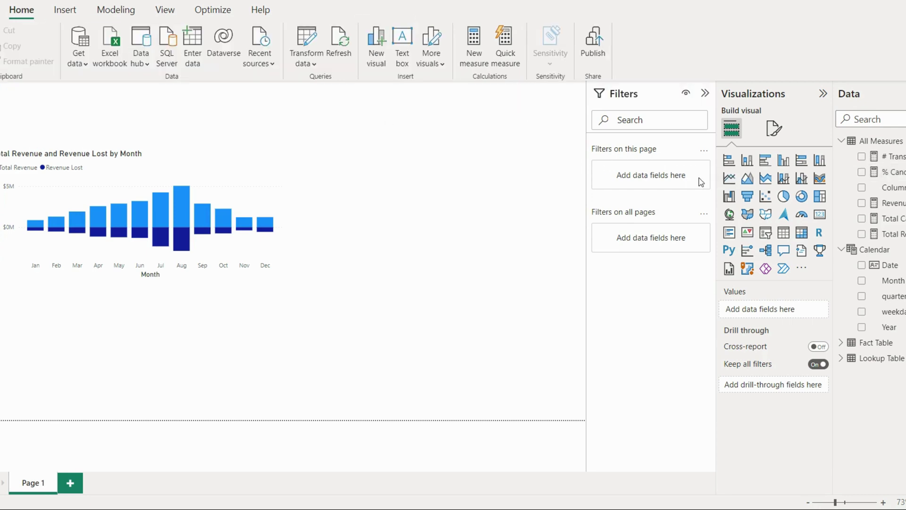
{"action": "left_click", "coordinate": [898, 175]}
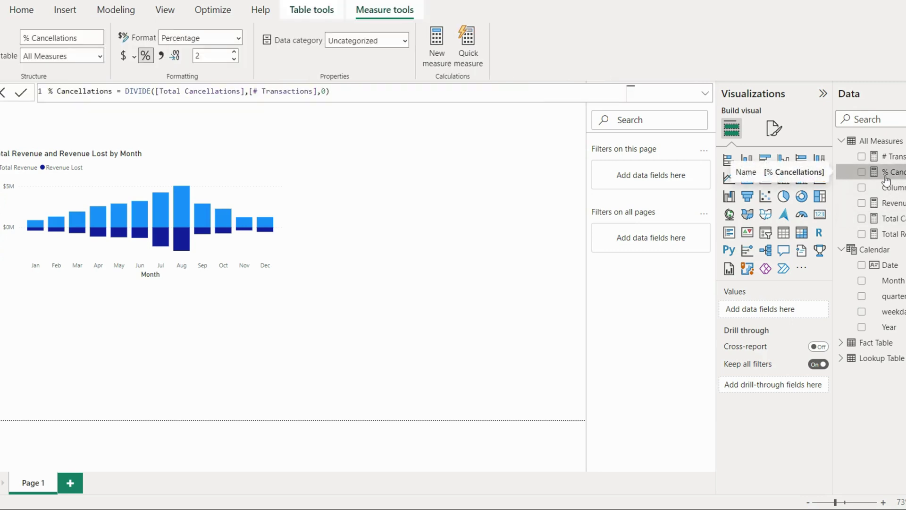
{"action": "left_click", "coordinate": [234, 60]}
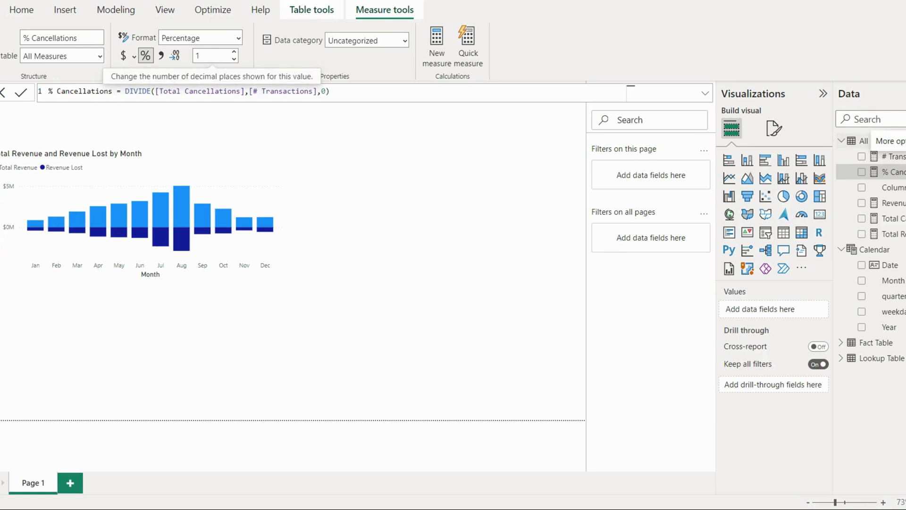
Step: Add an Avg Daily Rate measure to the All Measures table with the formula AVERAGE('Fact Table'[Avg Daily Rate])
{"action": "right_click", "coordinate": [863, 173]}
{"action": "key", "text": "Escape"}
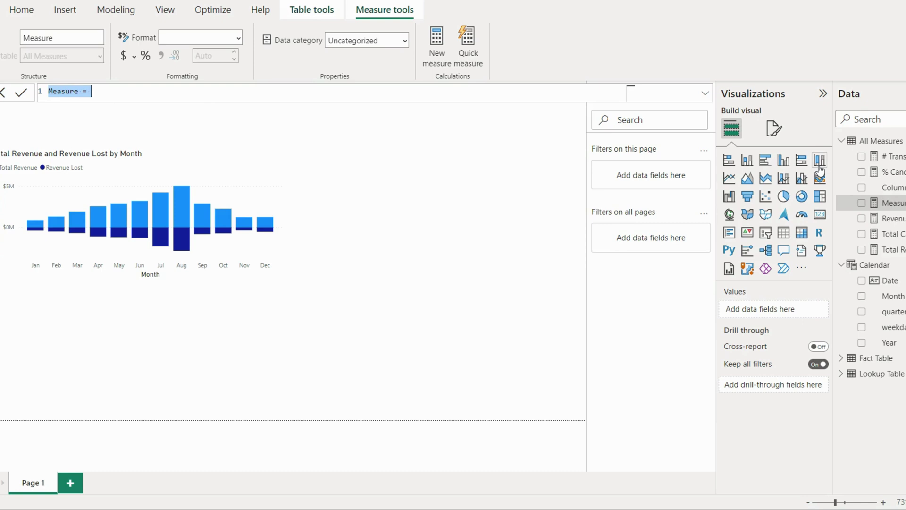
{"action": "type", "text": "A"}
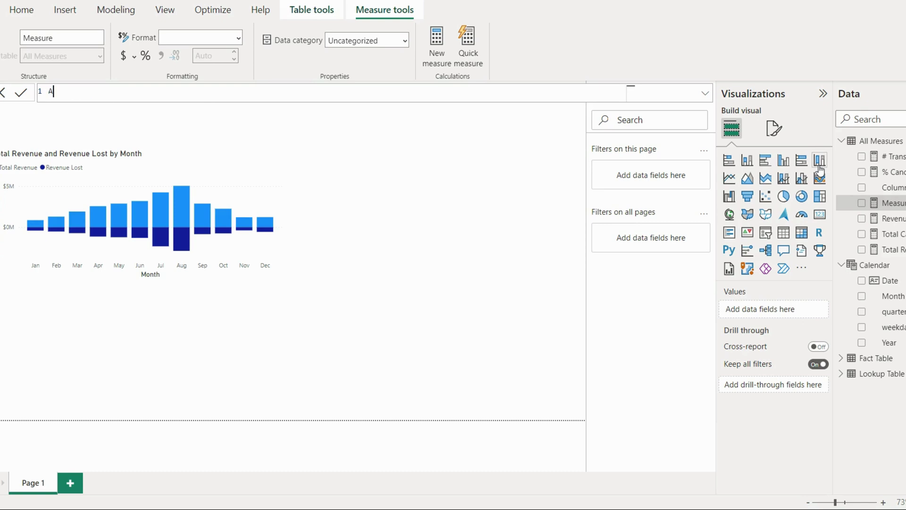
{"action": "type", "text": "vg Daily Rate = av"}
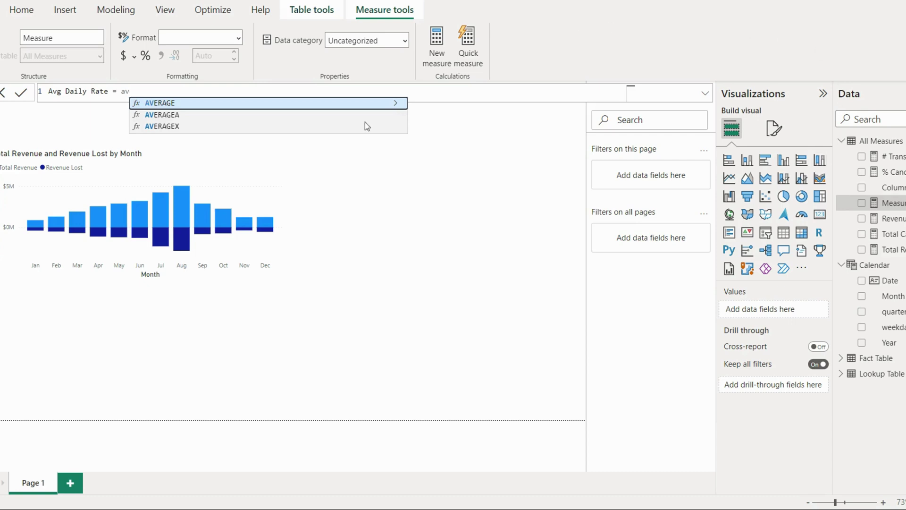
{"action": "left_click", "coordinate": [174, 104]}
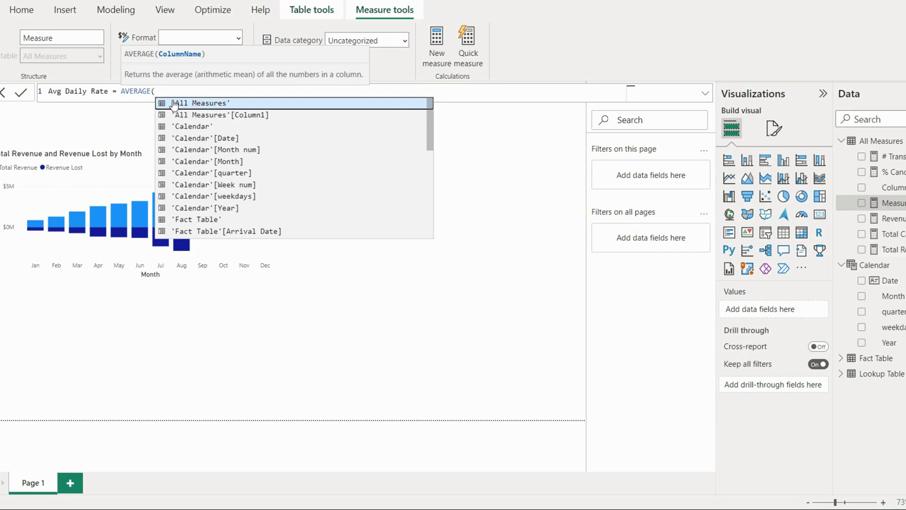
{"action": "type", "text": "dai"}
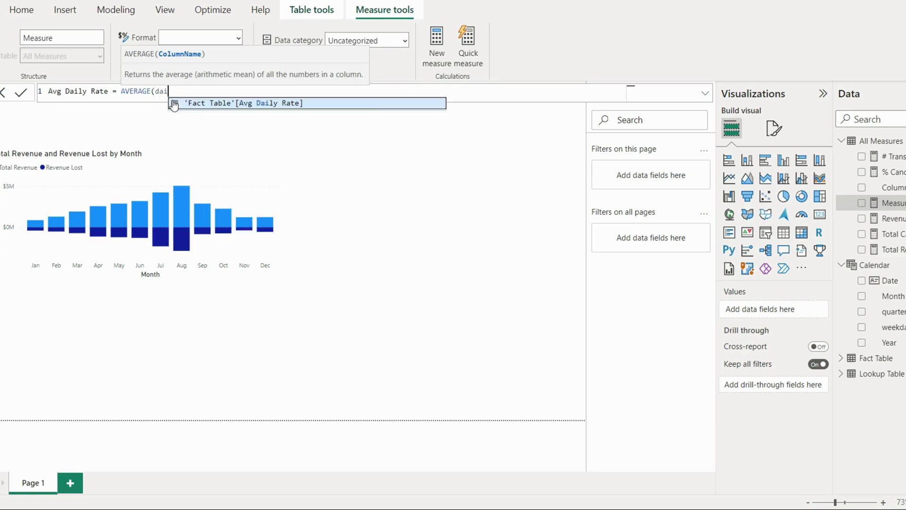
{"action": "left_click", "coordinate": [198, 104]}
{"action": "type", "text": ")"}
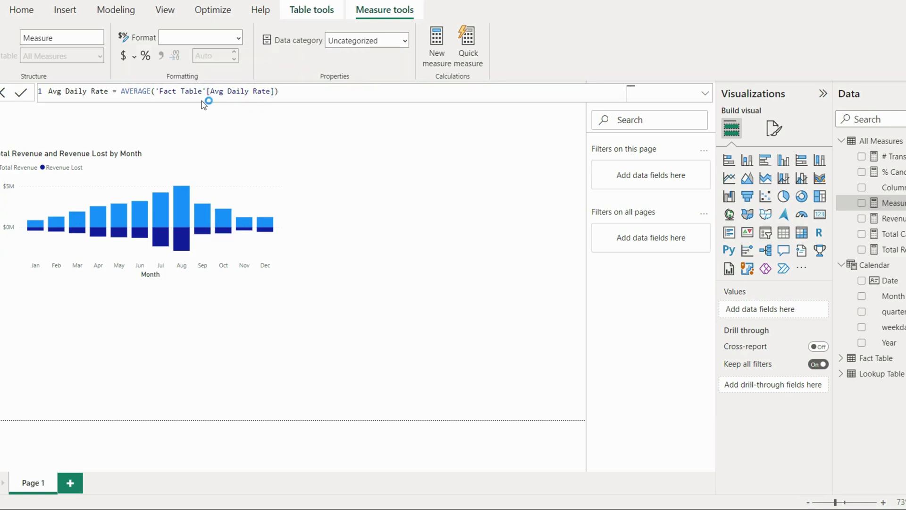
{"action": "key", "text": "Return"}
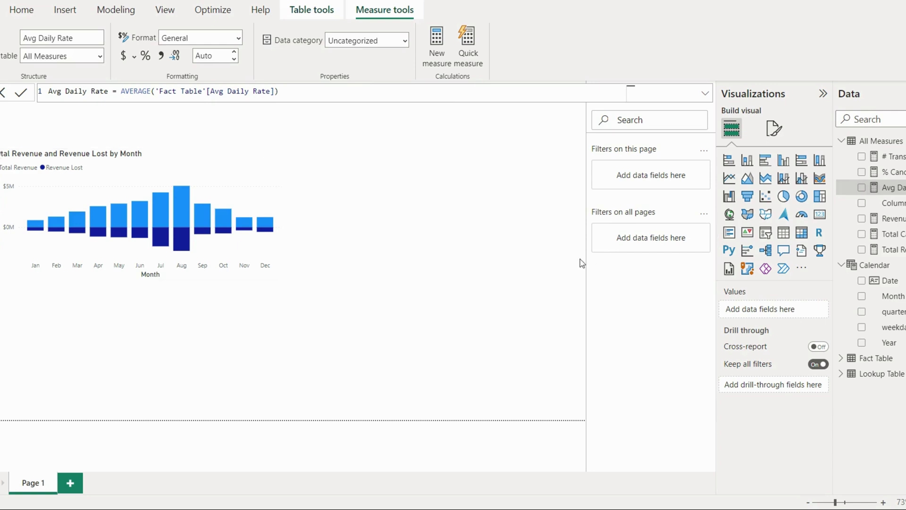
Step: Add a line and stacked column chart below the revenue chart, with Avg Daily Rate columns and a % Cancellations line by Month
{"action": "left_click", "coordinate": [784, 180]}
{"action": "left_click_drag", "start_coordinate": [66, 326], "coordinate": [109, 338]}
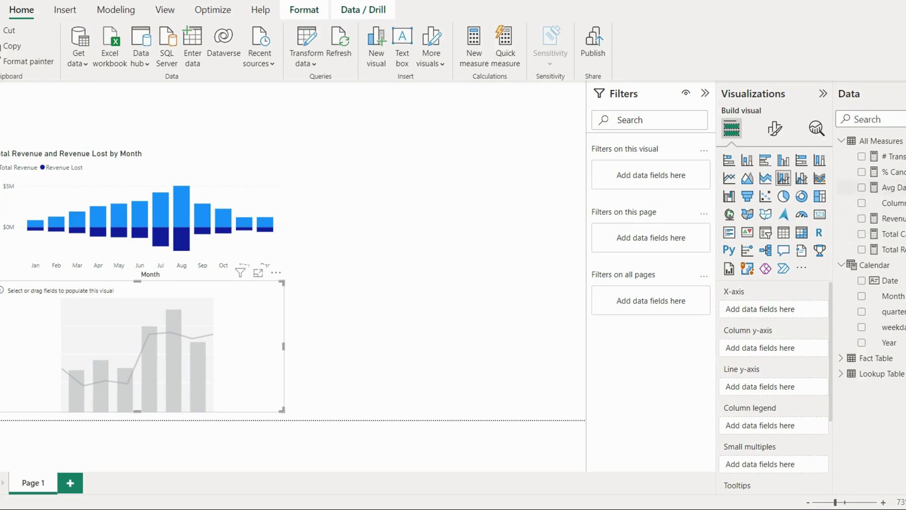
{"action": "left_click_drag", "start_coordinate": [890, 187], "coordinate": [784, 312]}
{"action": "left_click_drag", "start_coordinate": [895, 187], "coordinate": [779, 352]}
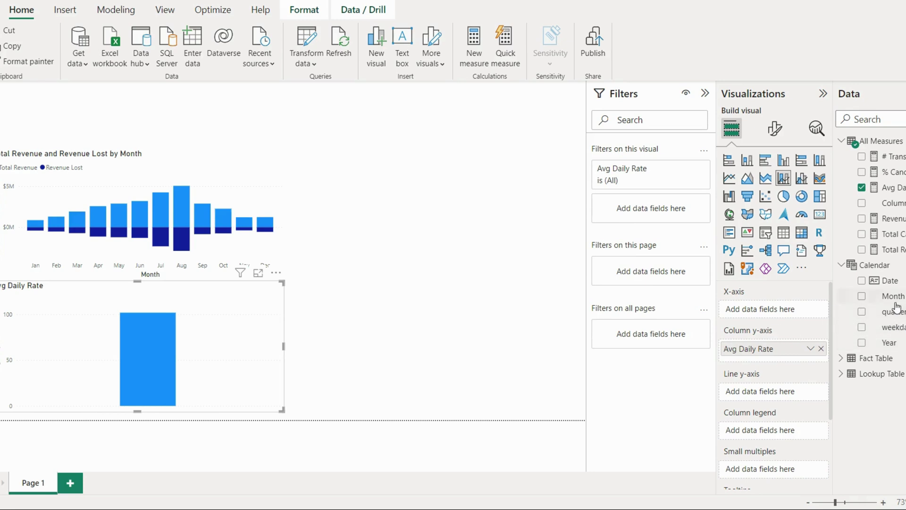
{"action": "left_click_drag", "start_coordinate": [893, 296], "coordinate": [792, 318]}
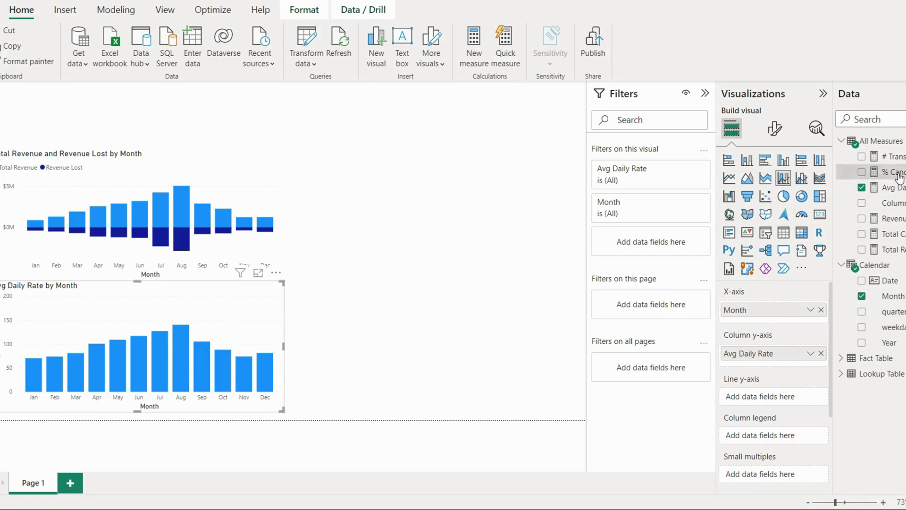
{"action": "left_click_drag", "start_coordinate": [893, 171], "coordinate": [782, 397]}
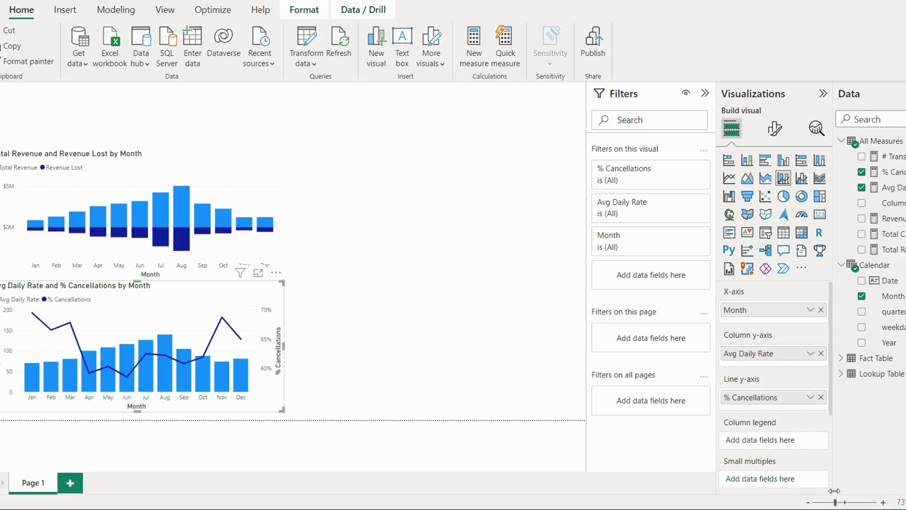
{"action": "mouse_move", "coordinate": [787, 503]}
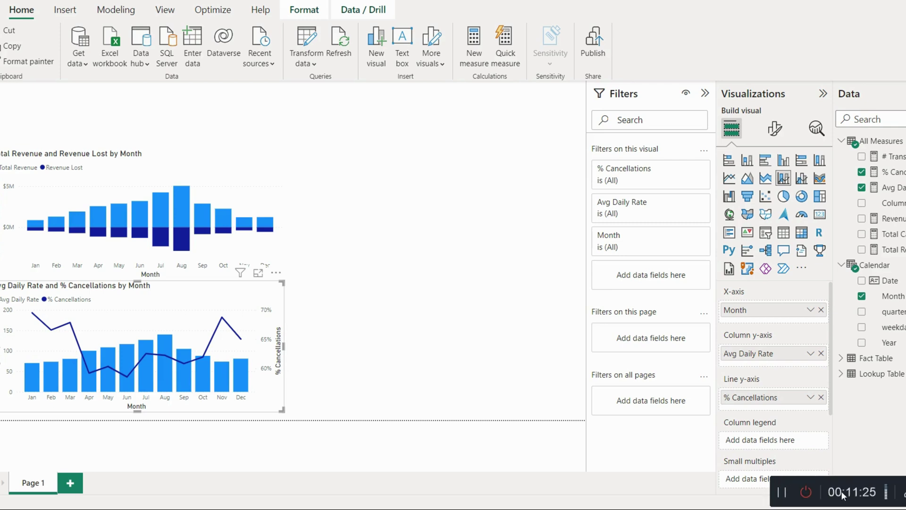
{"action": "left_click", "coordinate": [778, 489]}
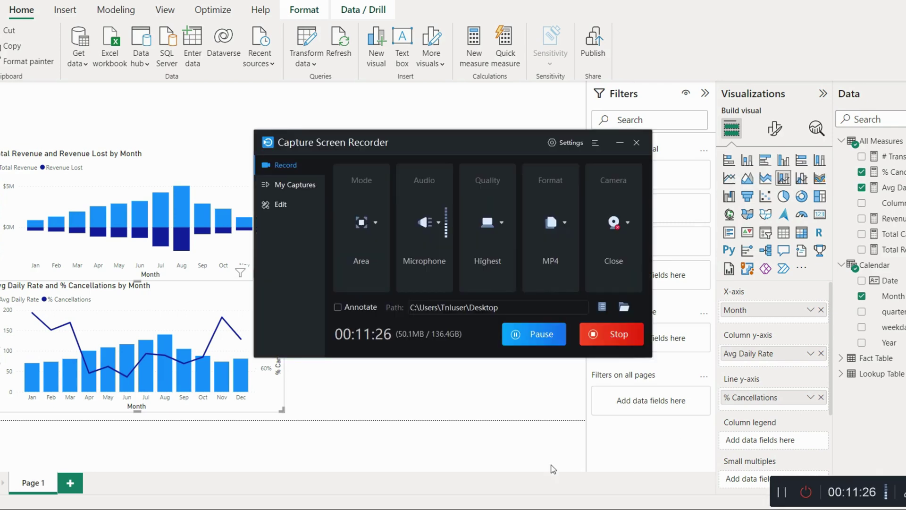
{"action": "left_click", "coordinate": [457, 448]}
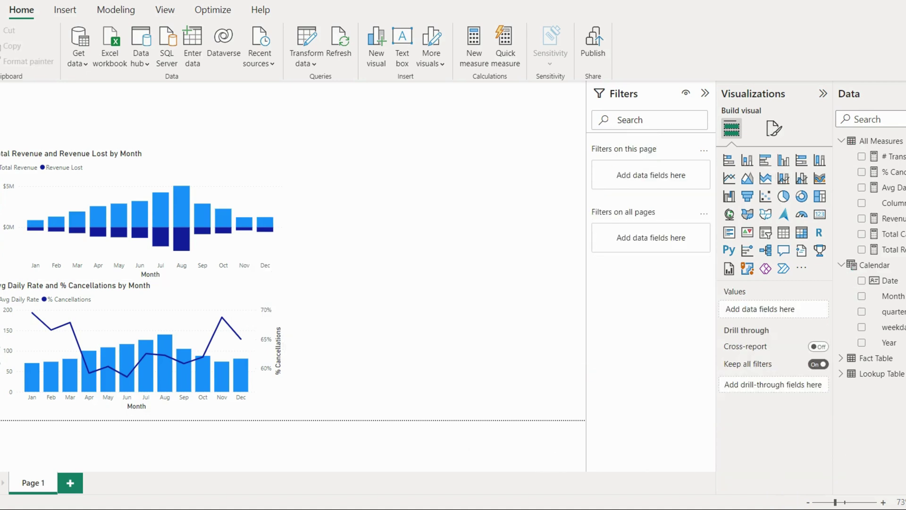
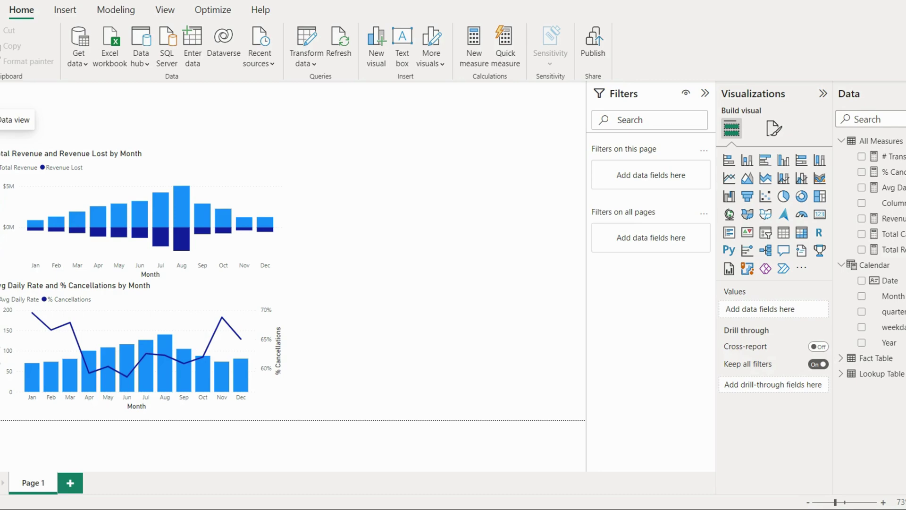
Step: Examine the range of Lead Time values in the Fact Table's data
{"action": "left_click", "coordinate": [0, 119]}
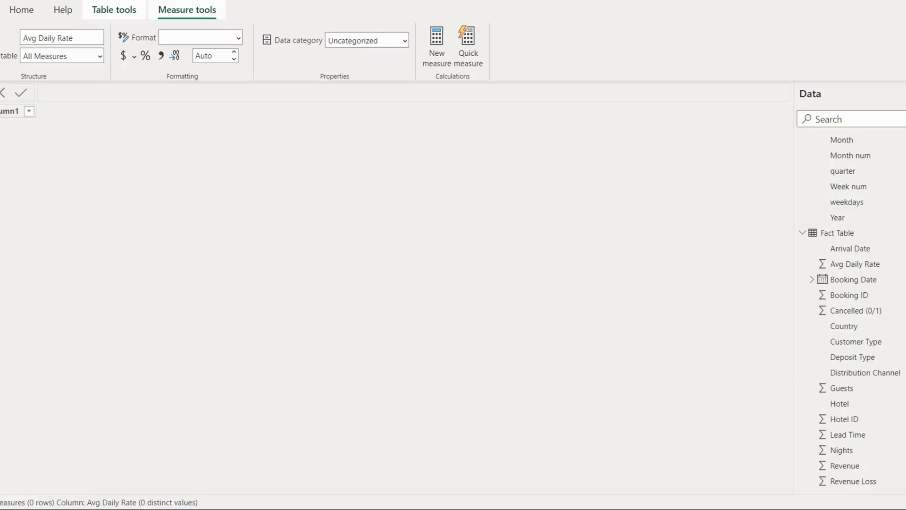
{"action": "left_click", "coordinate": [833, 236]}
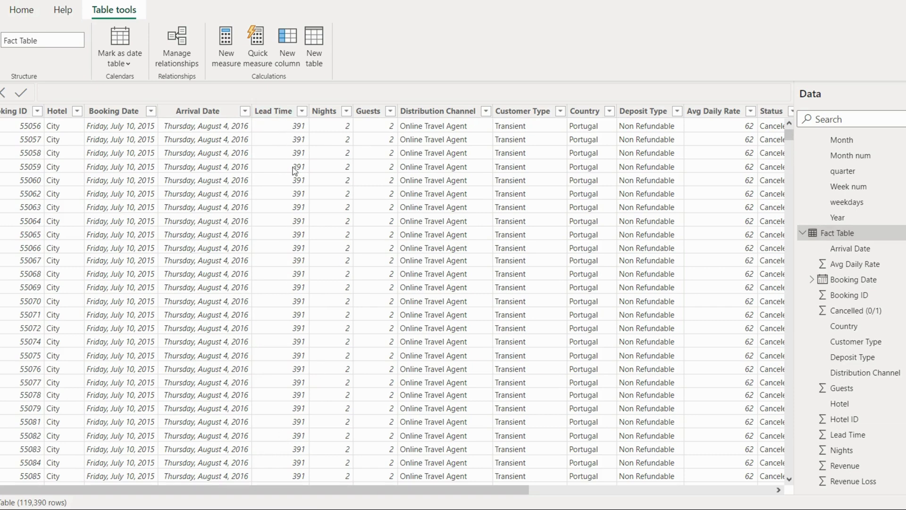
{"action": "left_click", "coordinate": [279, 114]}
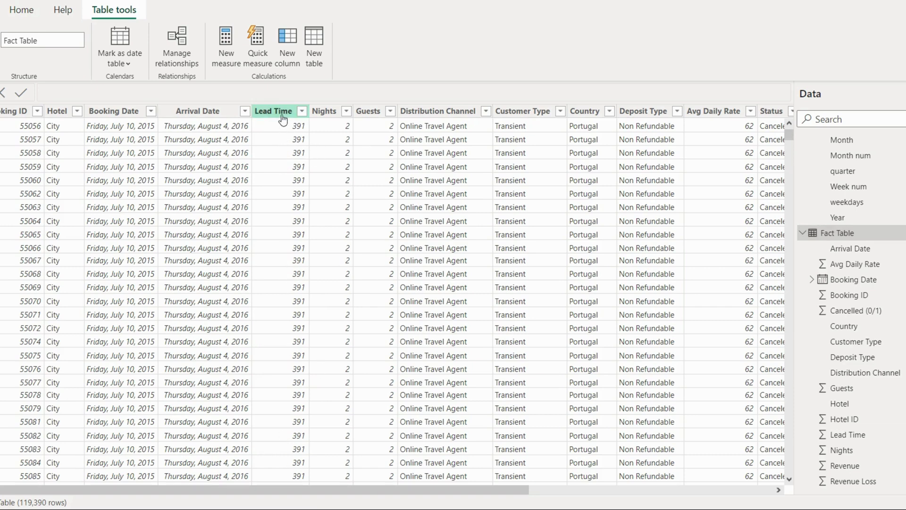
{"action": "left_click", "coordinate": [301, 112]}
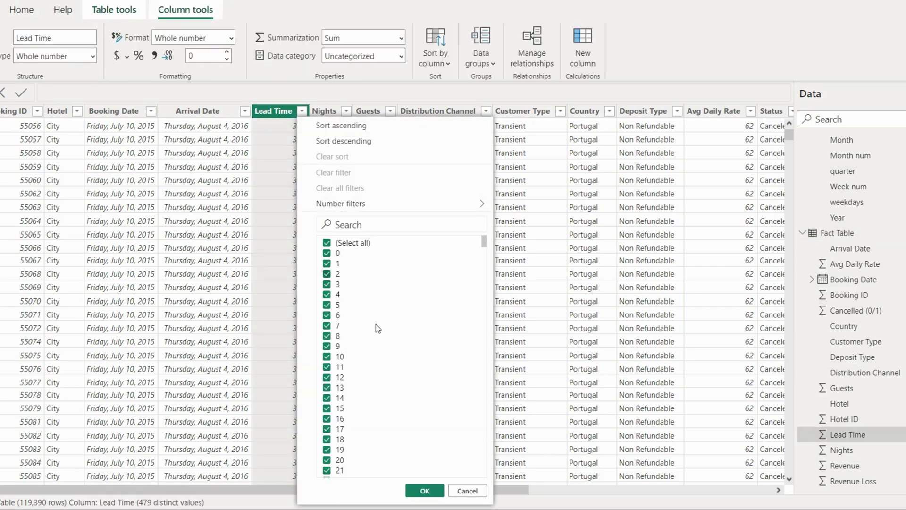
{"action": "scroll", "coordinate": [375, 324], "scroll_direction": "down", "scroll_amount": 4}
{"action": "left_click_drag", "start_coordinate": [482, 250], "coordinate": [489, 218]}
{"action": "left_click", "coordinate": [22, 10]}
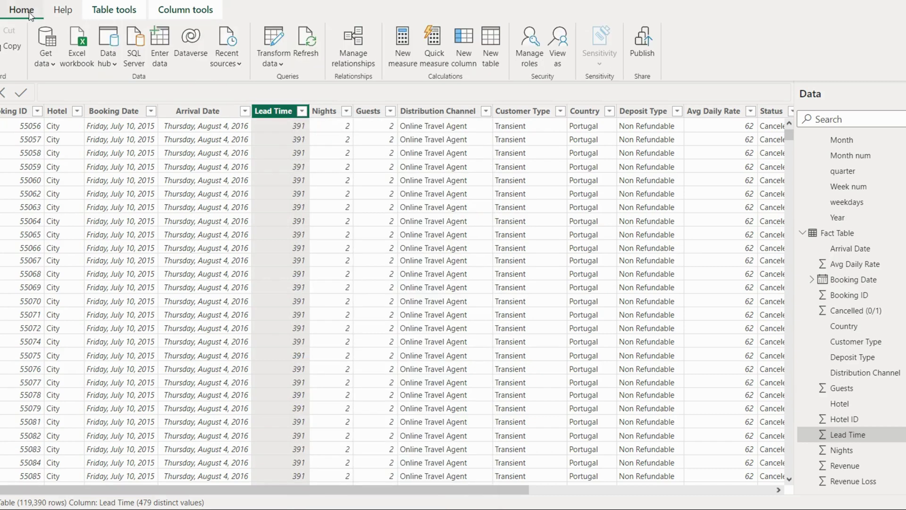
{"action": "left_click", "coordinate": [126, 11]}
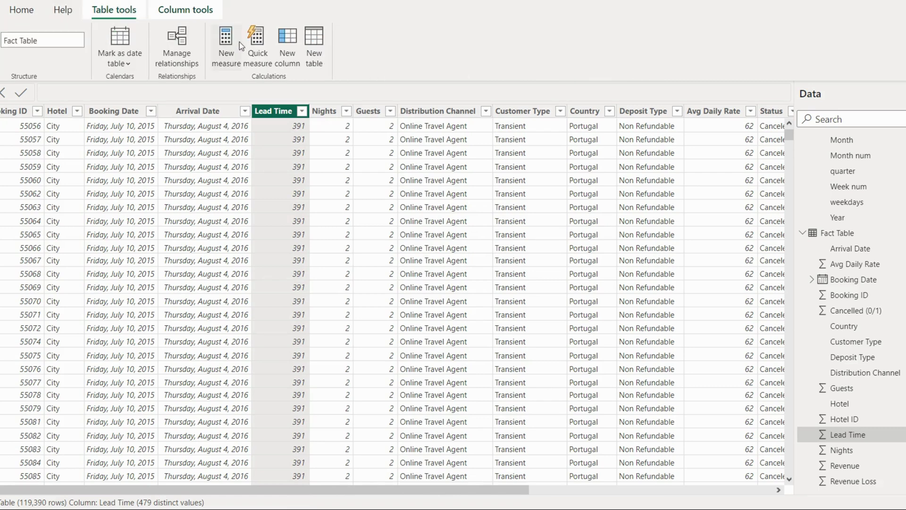
{"action": "left_click", "coordinate": [289, 54]}
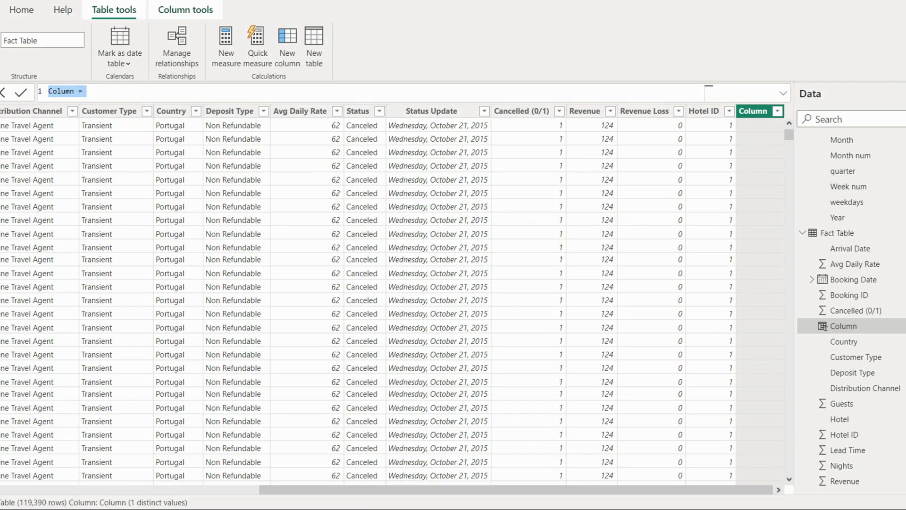
{"action": "left_click", "coordinate": [894, 326]}
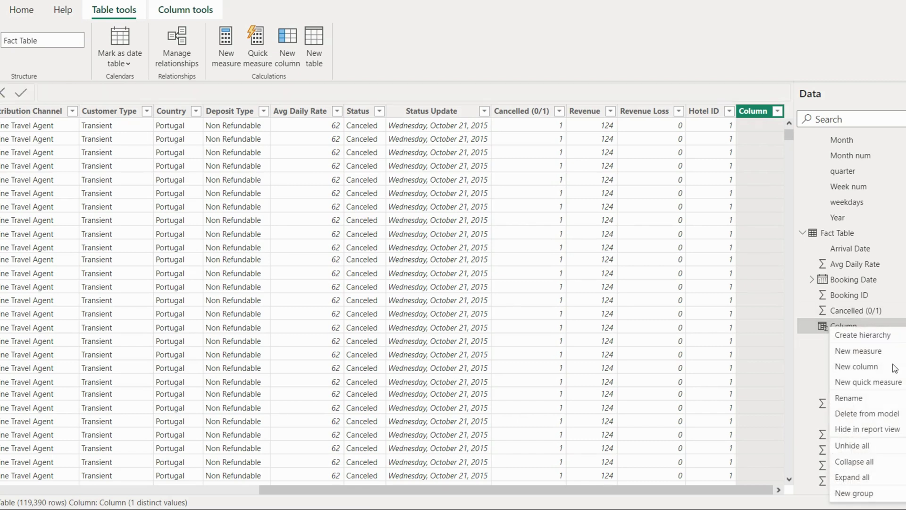
{"action": "left_click", "coordinate": [883, 414]}
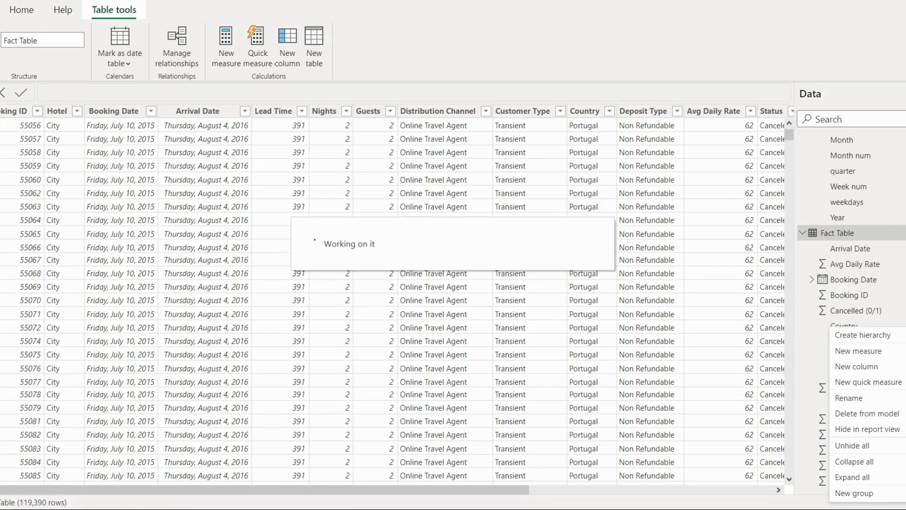
Step: In Power Query Editor, start a conditional column named Lead Time Transformed in the Fact Table query
{"action": "left_click", "coordinate": [779, 492]}
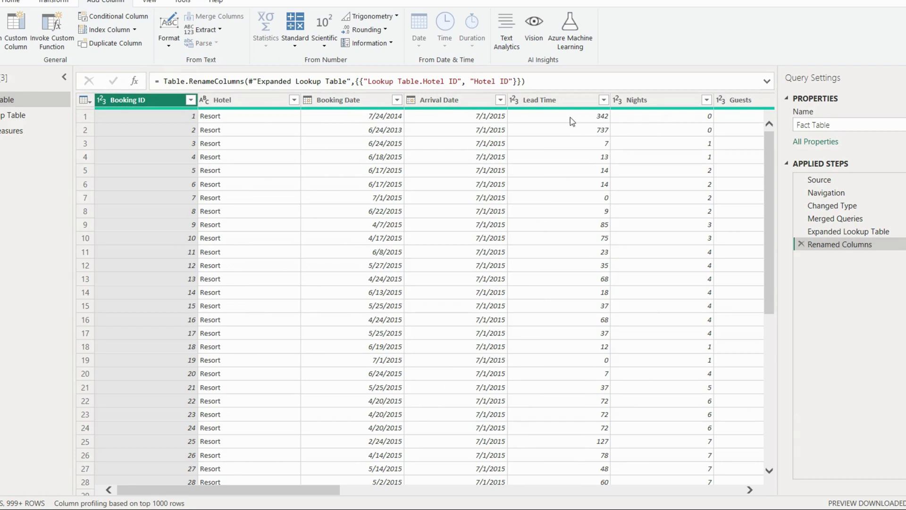
{"action": "left_click", "coordinate": [548, 99]}
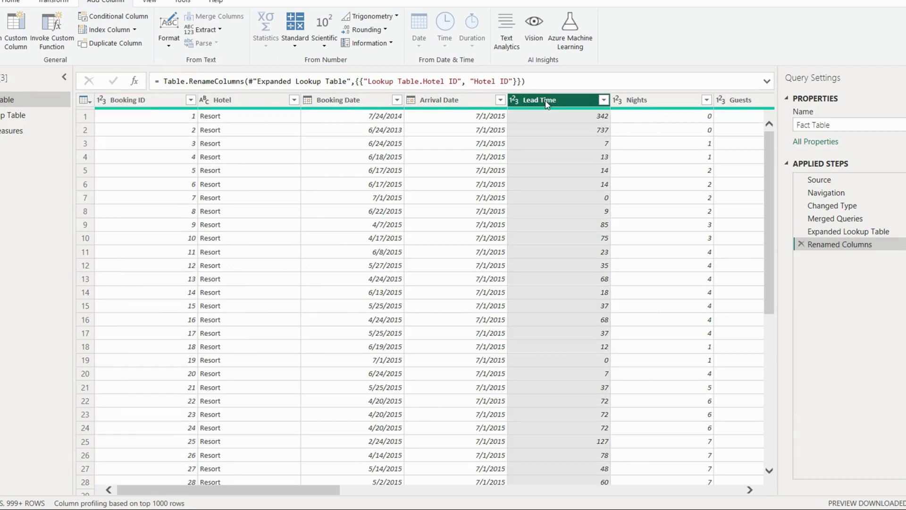
{"action": "left_click", "coordinate": [117, 21]}
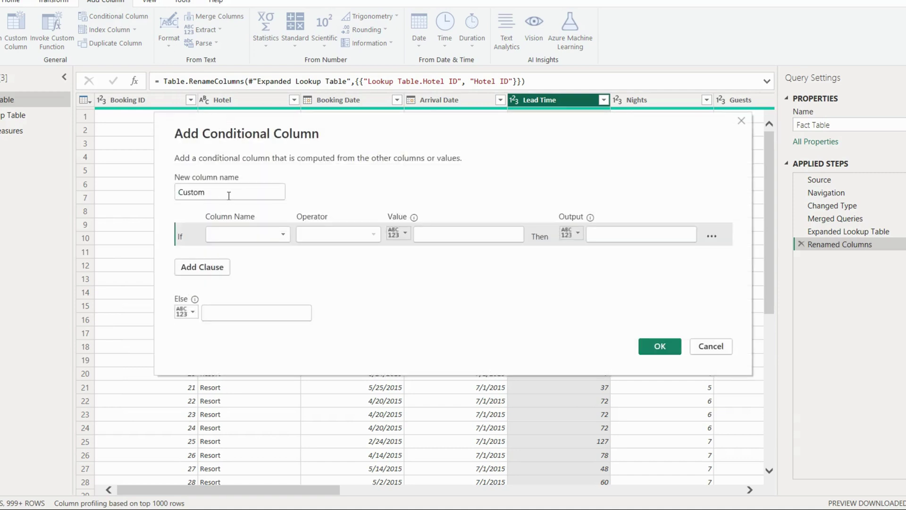
{"action": "key", "text": "ctrl+a"}
{"action": "type", "text": "Le"}
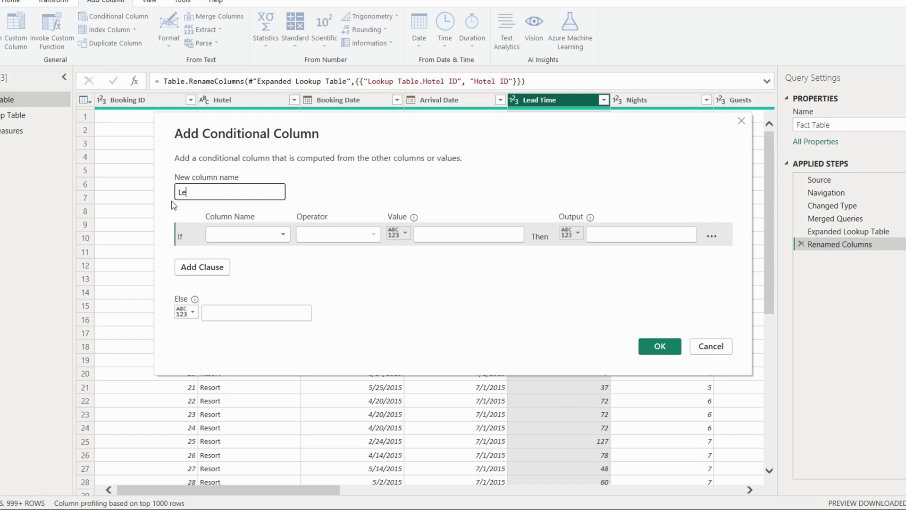
{"action": "type", "text": "ad Time Transformed"}
Step: Define the column's condition so that Lead Time is less than or equal to 30 outputs 0-30 Days
{"action": "left_click", "coordinate": [246, 234]}
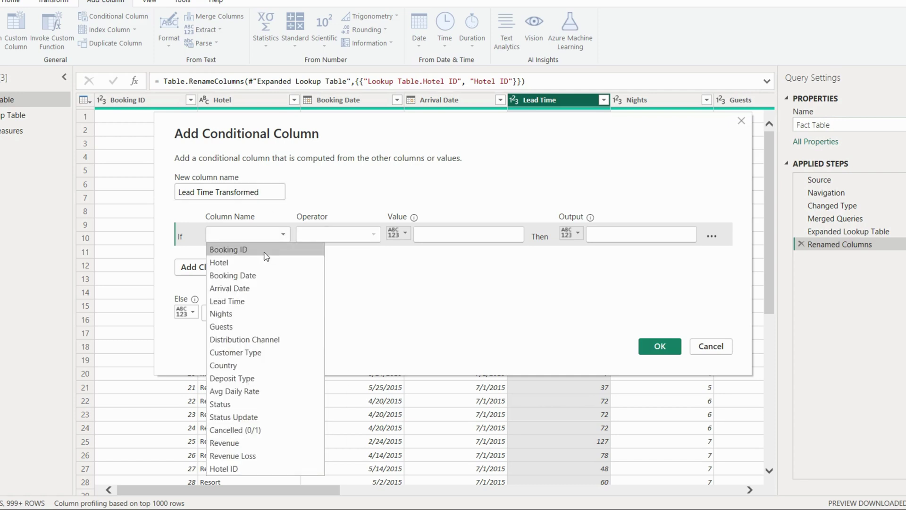
{"action": "left_click", "coordinate": [263, 301]}
{"action": "left_click", "coordinate": [362, 240]}
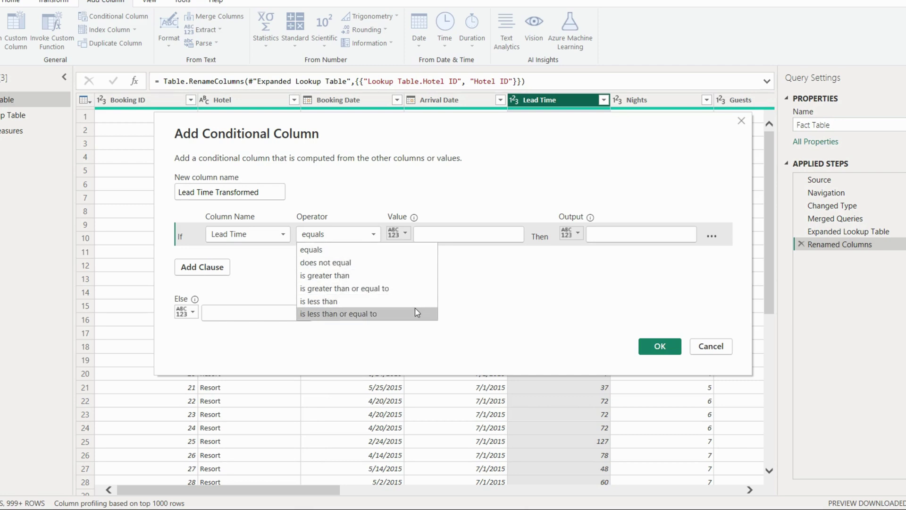
{"action": "left_click", "coordinate": [370, 313]}
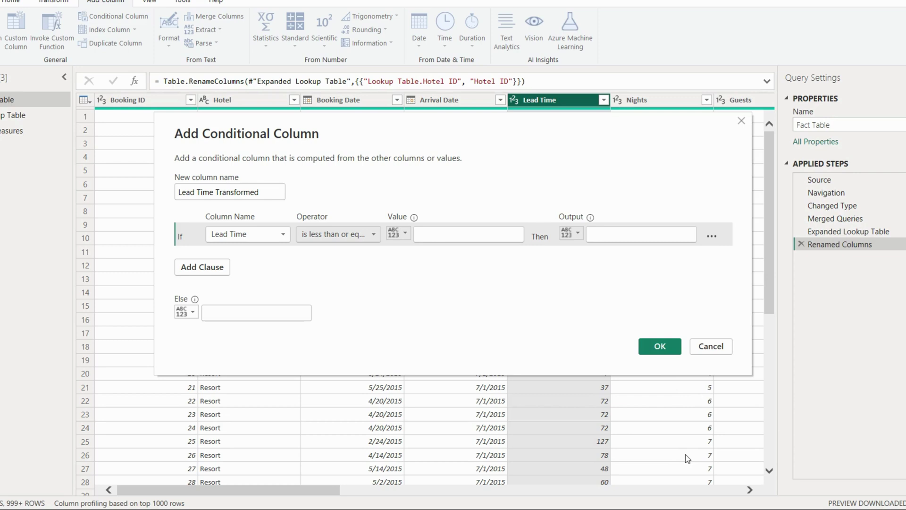
{"action": "left_click", "coordinate": [457, 233]}
{"action": "type", "text": "30"}
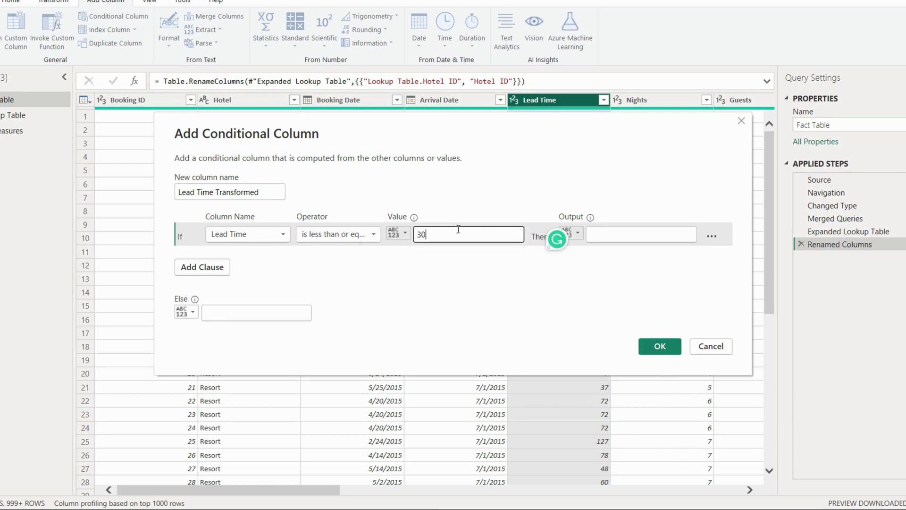
{"action": "left_click", "coordinate": [624, 232]}
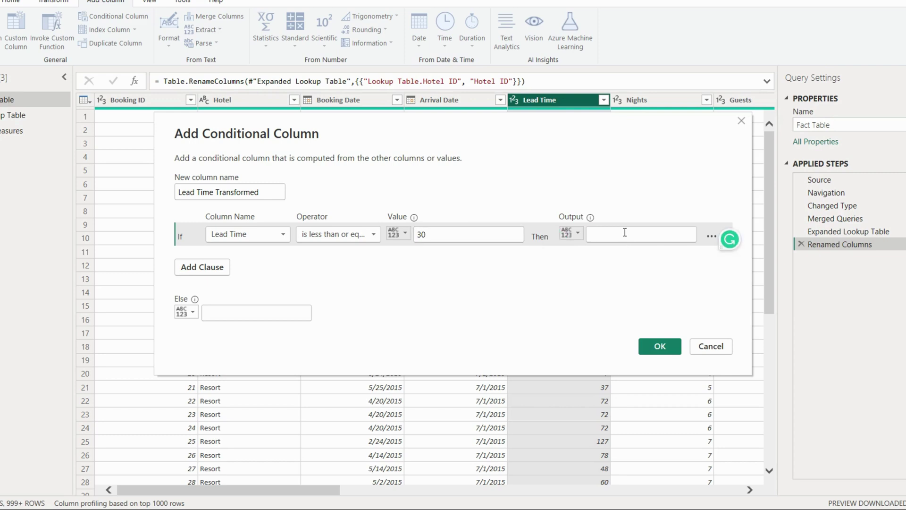
{"action": "type", "text": "0-"}
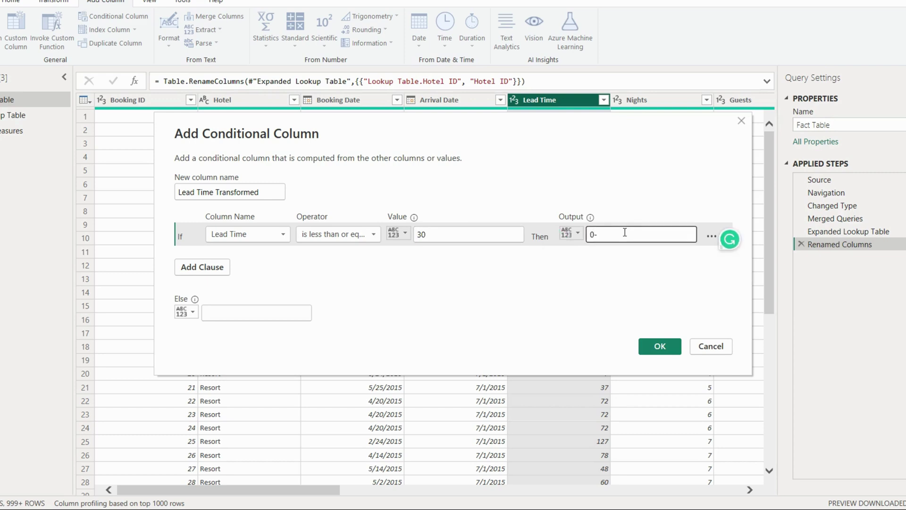
{"action": "type", "text": "30 Days"}
Step: Set the conditional column's Else output to >30 Days and create the column
{"action": "left_click", "coordinate": [252, 326]}
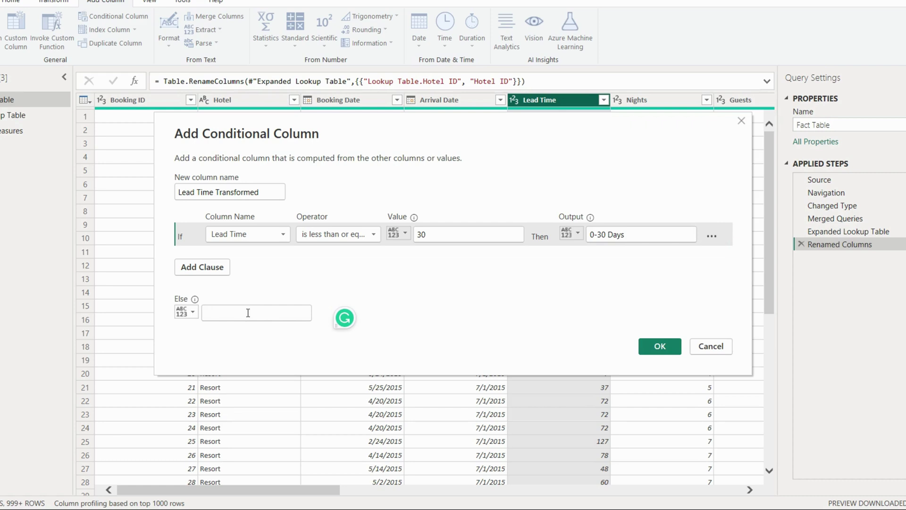
{"action": "type", "text": ">30 "}
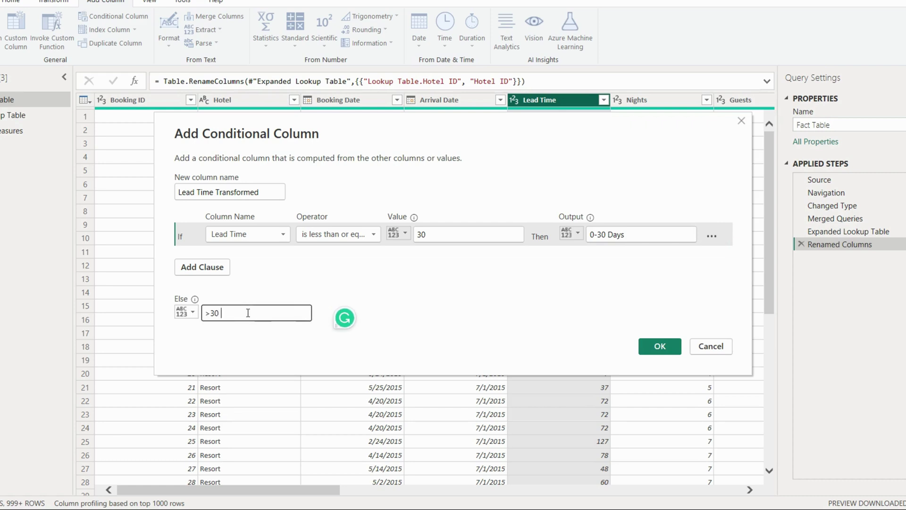
{"action": "type", "text": "Days"}
{"action": "left_click", "coordinate": [420, 292]}
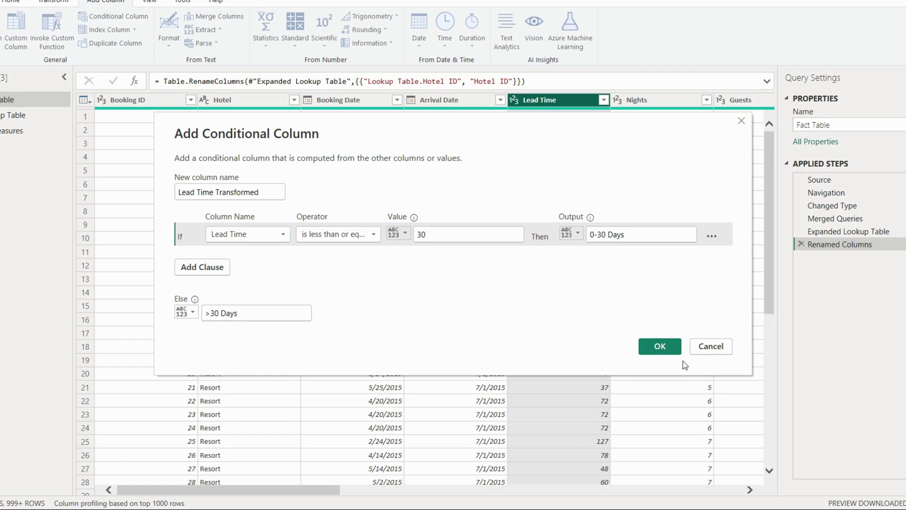
{"action": "left_click", "coordinate": [669, 348]}
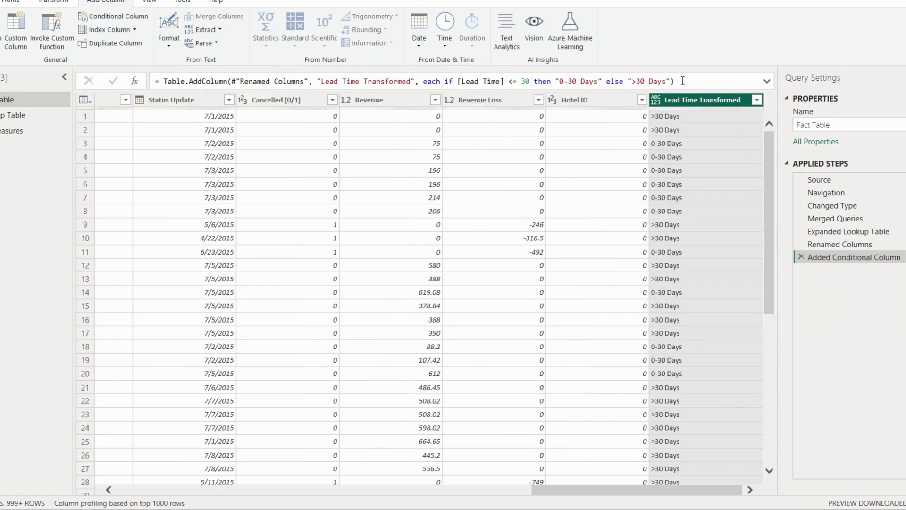
Step: Change the Lead Time Transformed column's data type to Text, apply the query changes and check the column in the Fact Table
{"action": "left_click", "coordinate": [657, 101]}
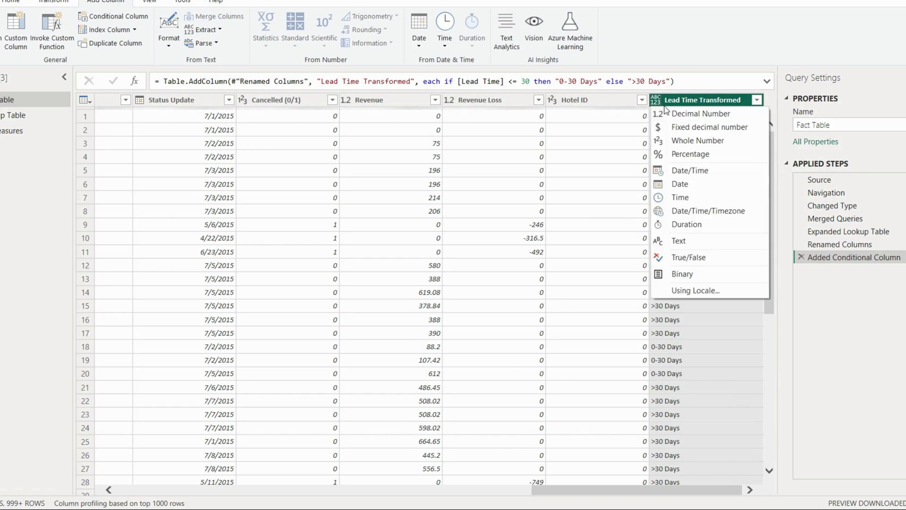
{"action": "left_click", "coordinate": [690, 239]}
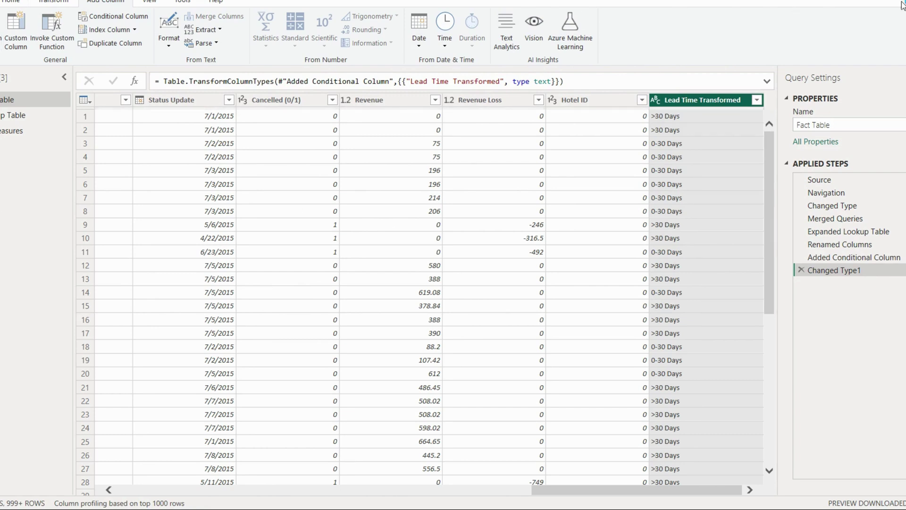
{"action": "key", "text": "alt+F4"}
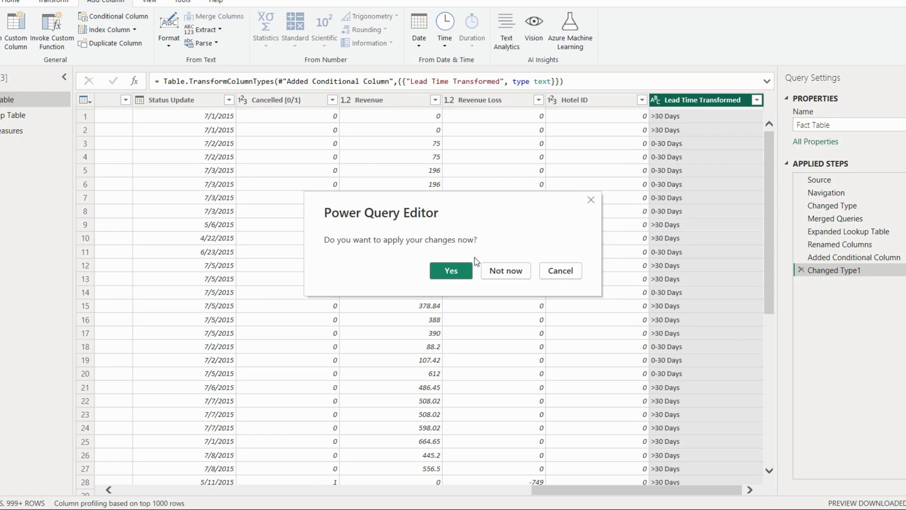
{"action": "left_click", "coordinate": [443, 270]}
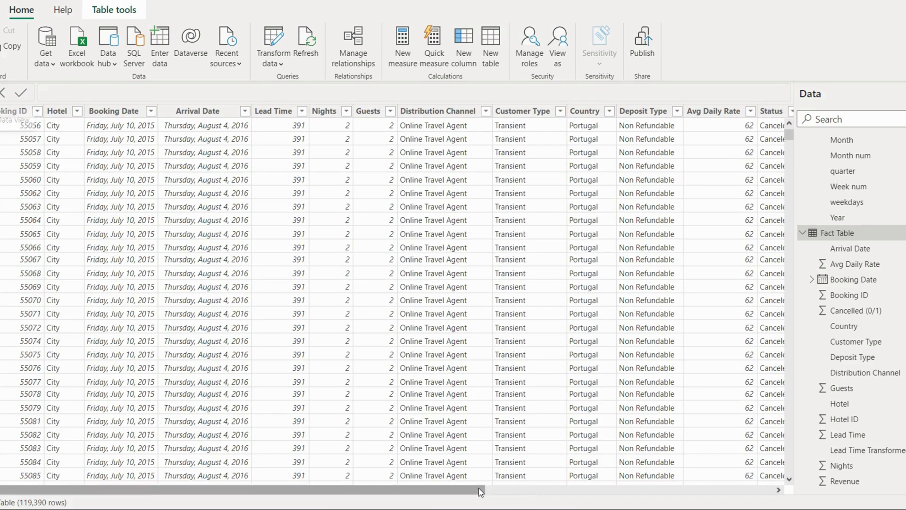
{"action": "left_click", "coordinate": [715, 488]}
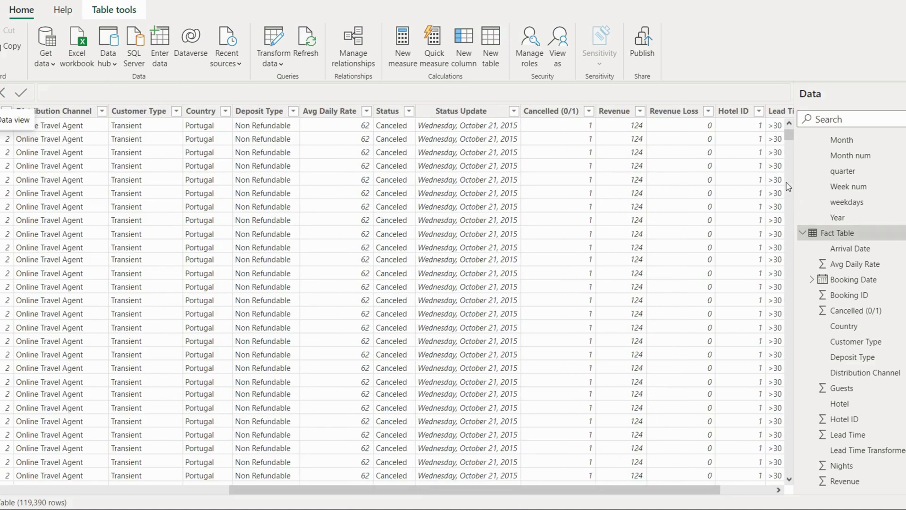
{"action": "left_click_drag", "start_coordinate": [659, 493], "coordinate": [718, 494]}
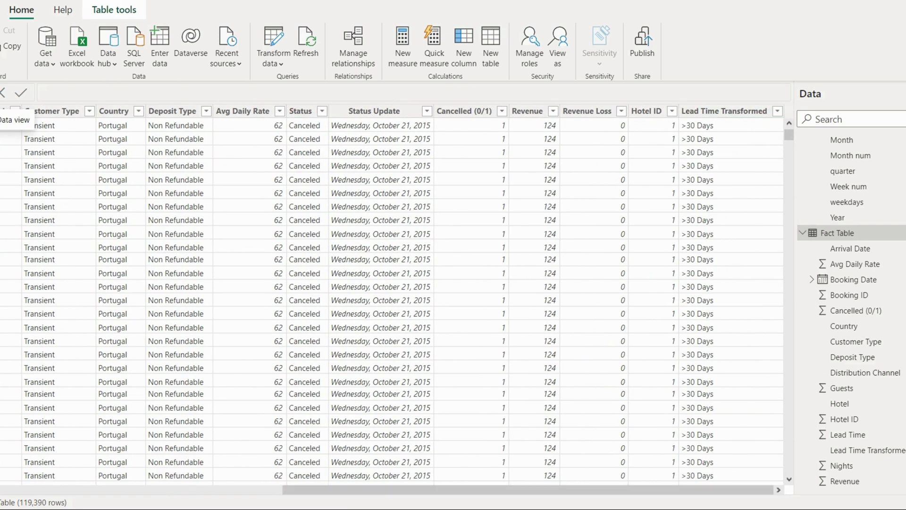
Step: Add a stacked column chart to the report page showing % Cancellations by Lead Time Transformed
{"action": "left_click", "coordinate": [0, 96]}
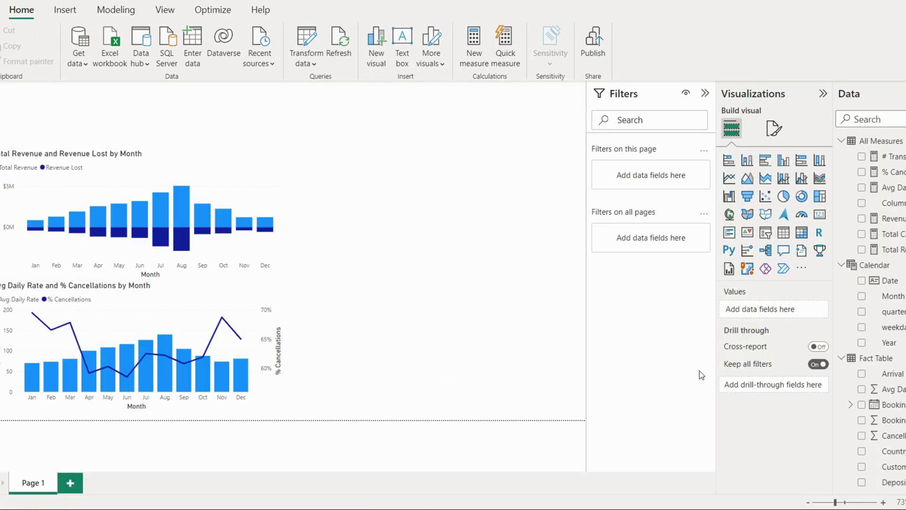
{"action": "left_click", "coordinate": [747, 160]}
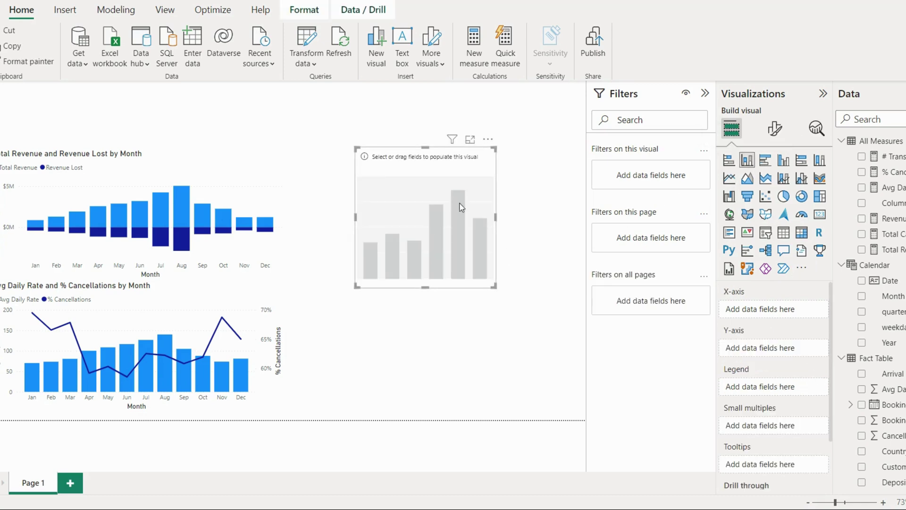
{"action": "left_click_drag", "start_coordinate": [459, 203], "coordinate": [495, 205]}
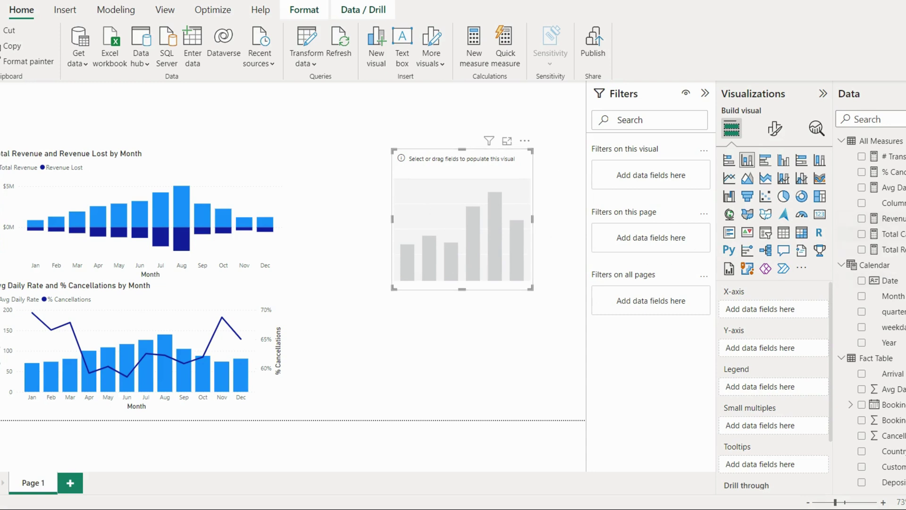
{"action": "scroll", "coordinate": [871, 307], "scroll_direction": "down", "scroll_amount": 5}
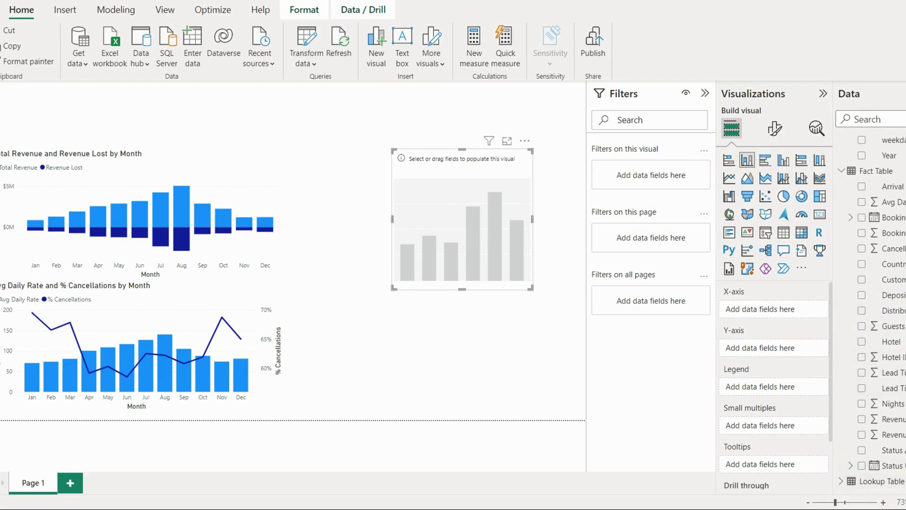
{"action": "left_click_drag", "start_coordinate": [890, 387], "coordinate": [773, 312]}
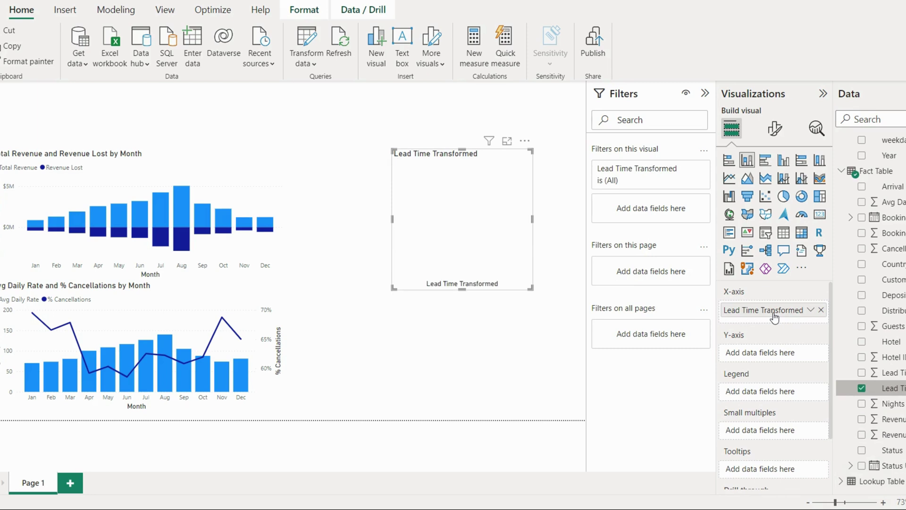
{"action": "scroll", "coordinate": [870, 307], "scroll_direction": "up", "scroll_amount": 4}
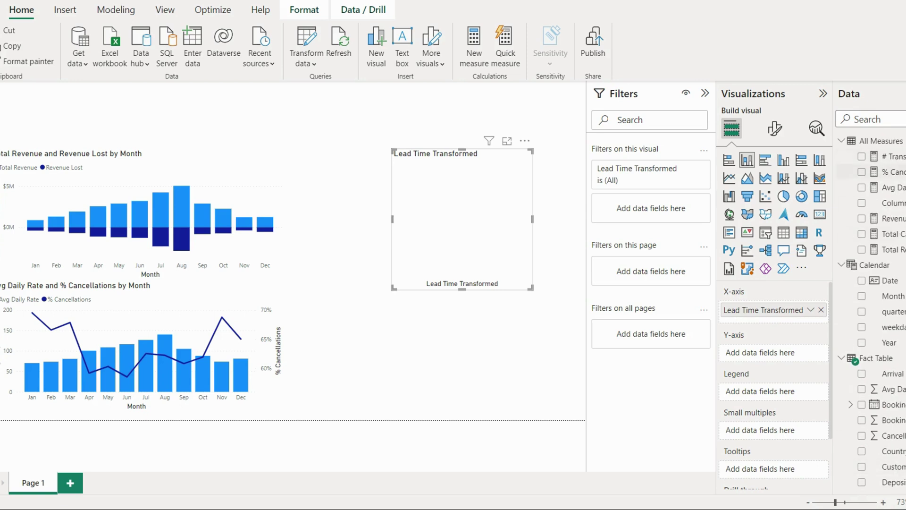
{"action": "left_click_drag", "start_coordinate": [887, 171], "coordinate": [805, 349]}
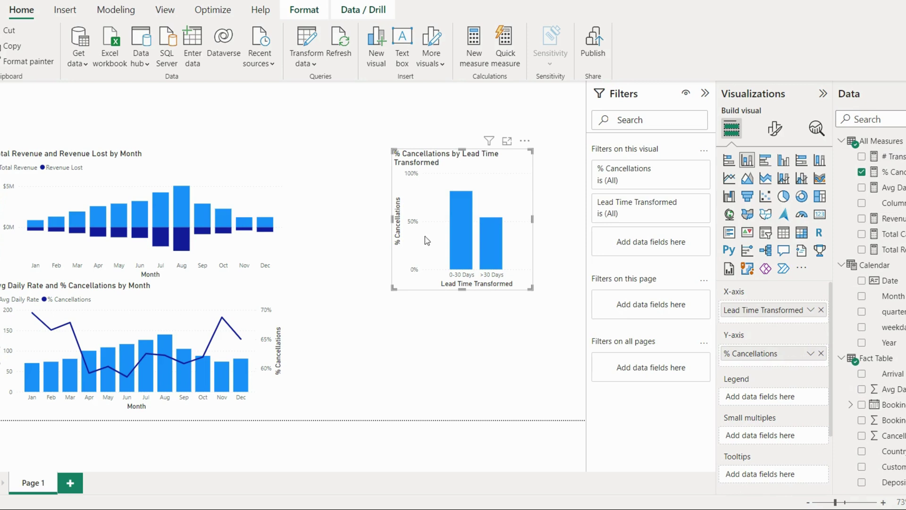
Step: Cross-highlight the report by the 0-30 Days and >30 Days columns, and clear the selection
{"action": "left_click", "coordinate": [461, 211]}
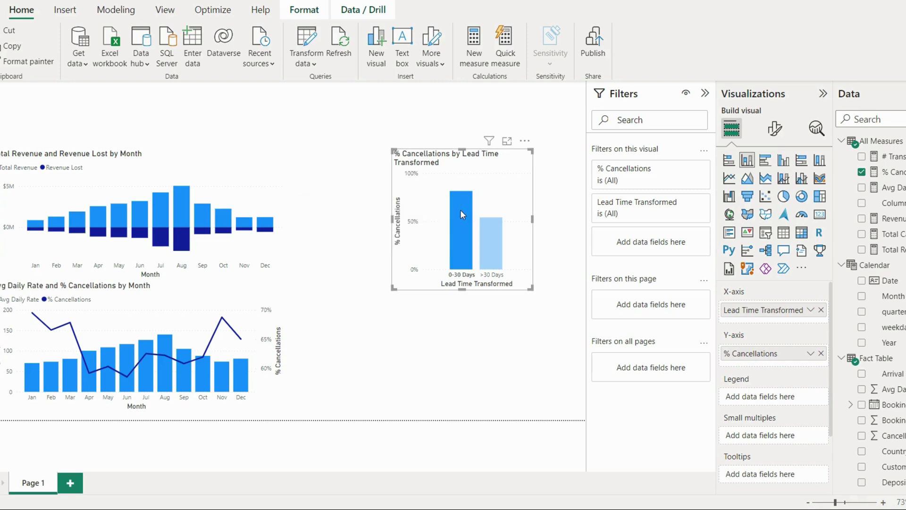
{"action": "left_click", "coordinate": [490, 247]}
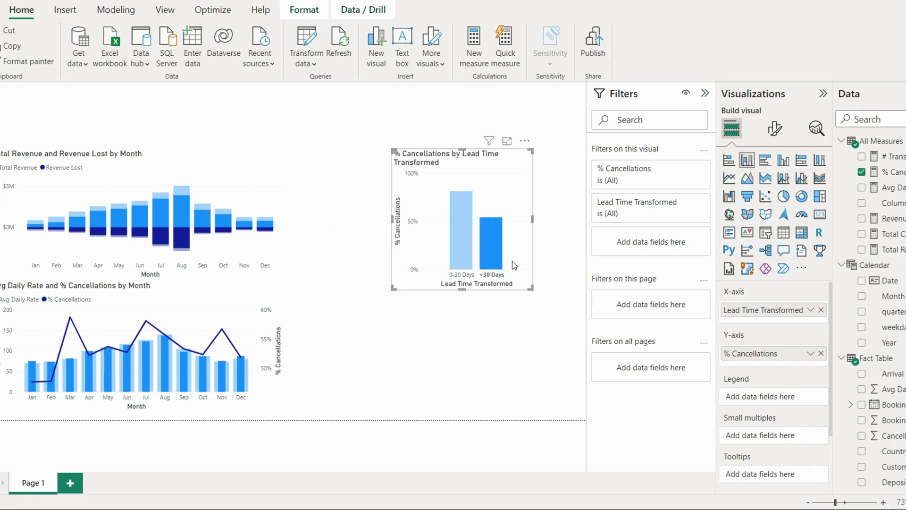
{"action": "left_click", "coordinate": [511, 253]}
Step: Move the lead time cancellations chart level with the monthly daily rate chart, and place a slightly narrower copy beside it
{"action": "left_click_drag", "start_coordinate": [519, 187], "coordinate": [451, 290]}
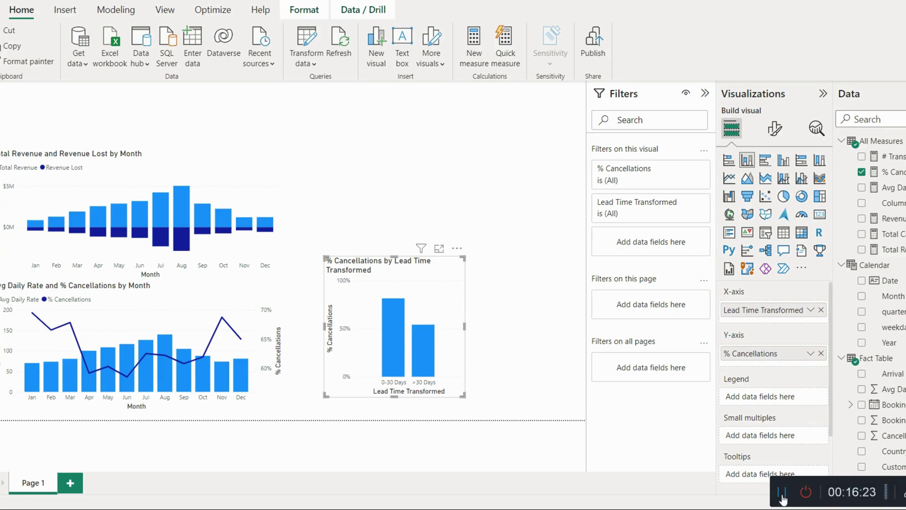
{"action": "left_click", "coordinate": [774, 495]}
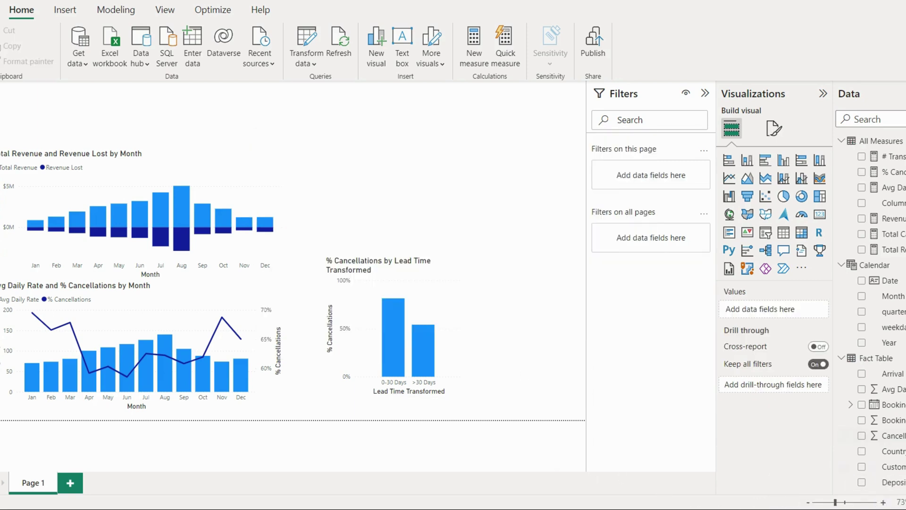
{"action": "left_click", "coordinate": [423, 295]}
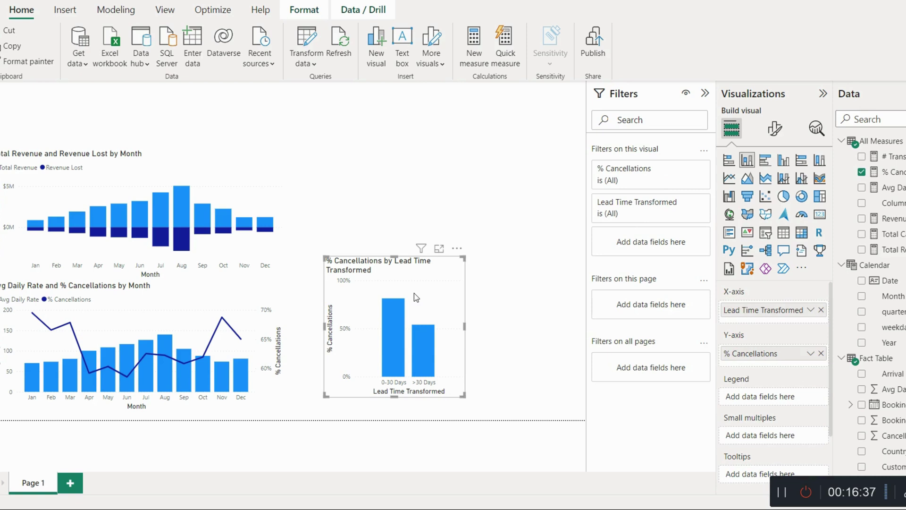
{"action": "key", "text": "ctrl+c"}
{"action": "key", "text": "ctrl+v"}
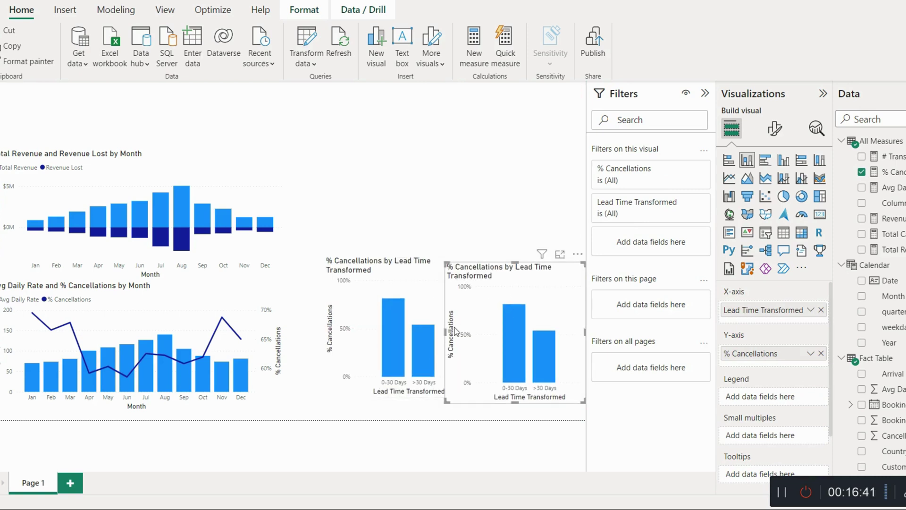
{"action": "left_click_drag", "start_coordinate": [446, 333], "coordinate": [467, 336]}
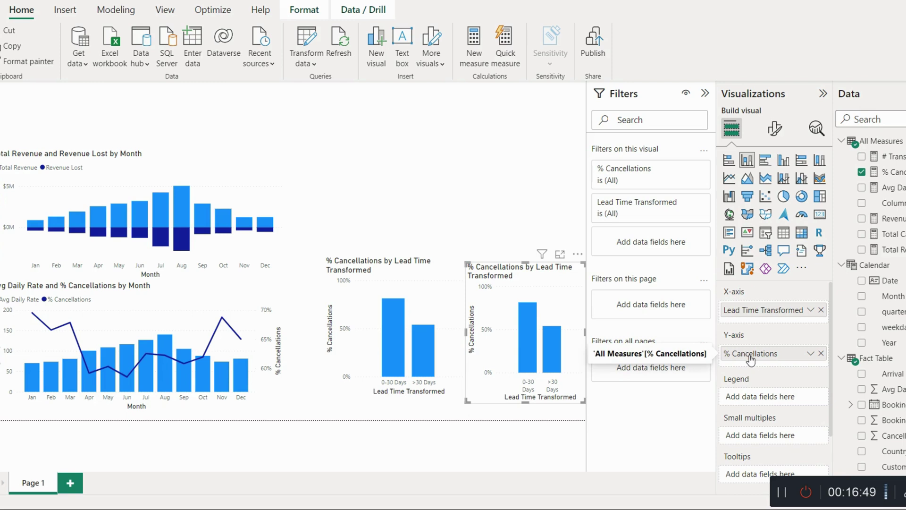
Step: Replace % Cancellations with Avg Daily Rate on the copied chart's Y-axis and inspect its column values
{"action": "left_click", "coordinate": [821, 354]}
{"action": "left_click_drag", "start_coordinate": [890, 188], "coordinate": [798, 352]}
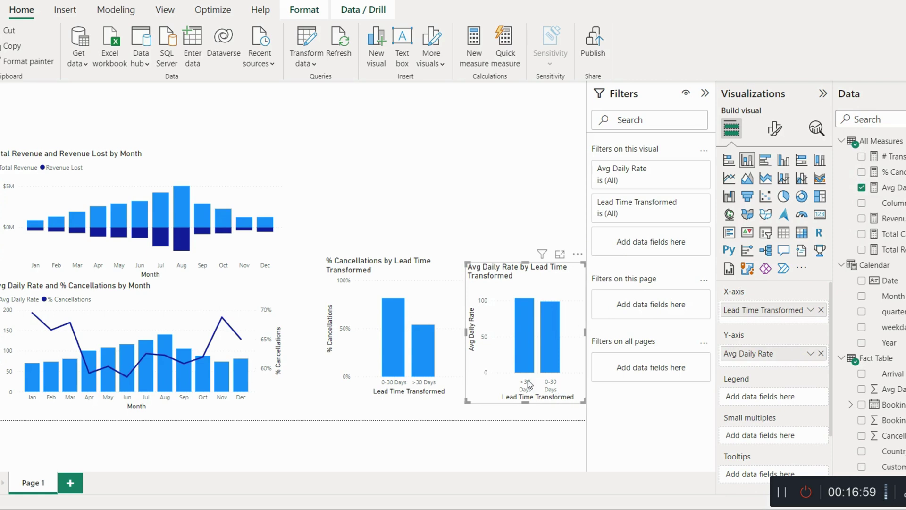
{"action": "mouse_move", "coordinate": [528, 348]}
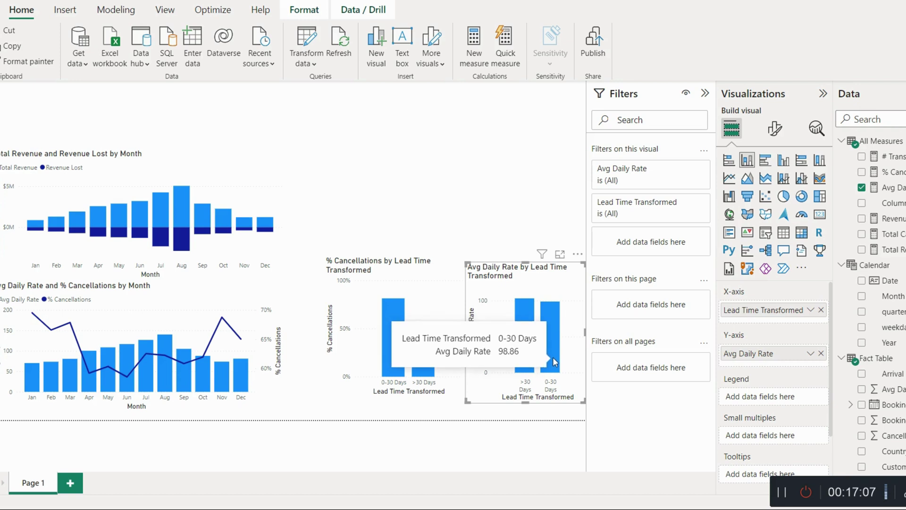
{"action": "left_click", "coordinate": [780, 498]}
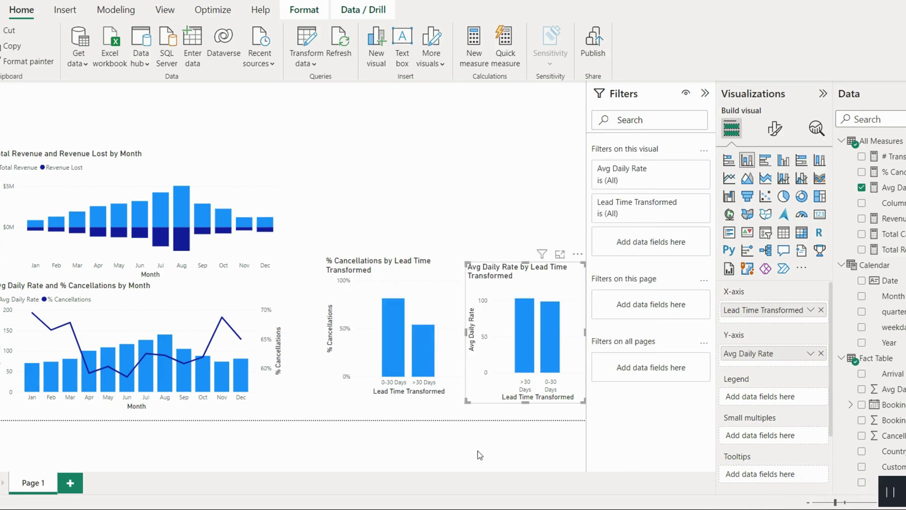
{"action": "left_click", "coordinate": [478, 451]}
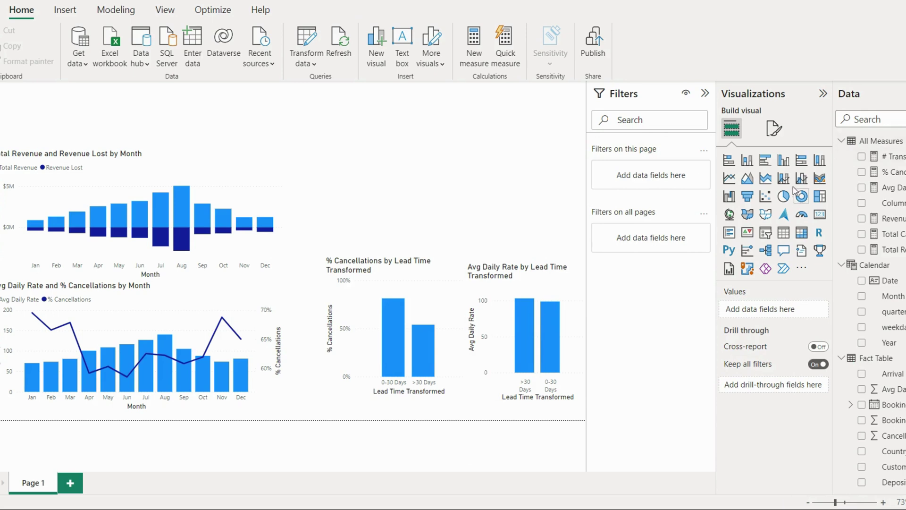
Step: Add a stacked column chart showing Total Cancellations by weekdays above the lead time charts
{"action": "left_click", "coordinate": [744, 162]}
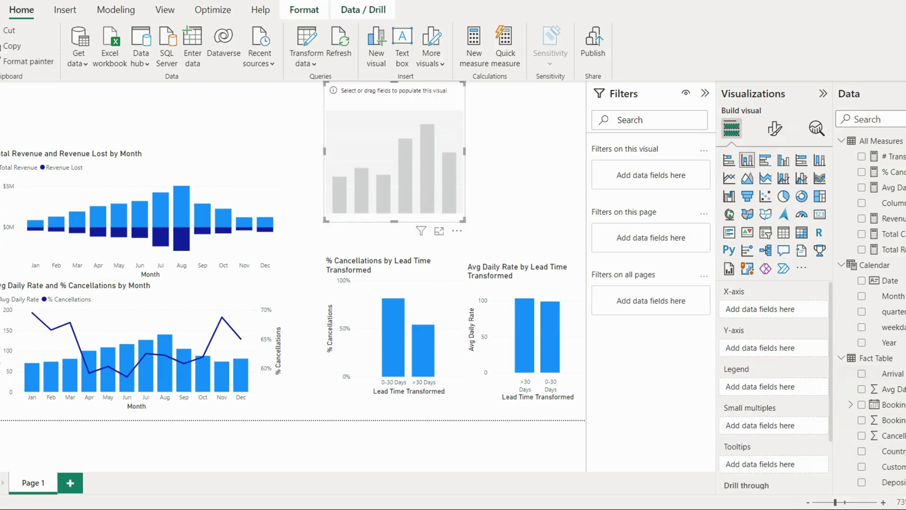
{"action": "left_click_drag", "start_coordinate": [891, 326], "coordinate": [784, 320]}
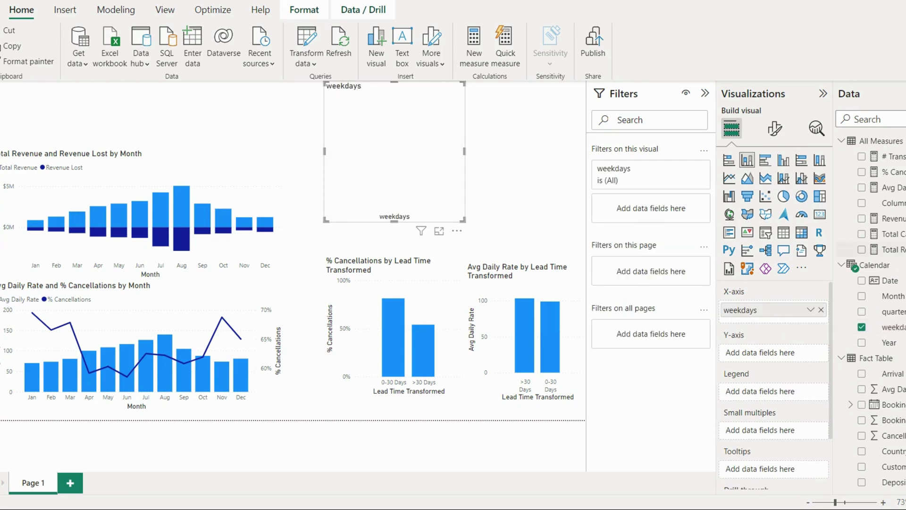
{"action": "left_click_drag", "start_coordinate": [890, 234], "coordinate": [799, 350]}
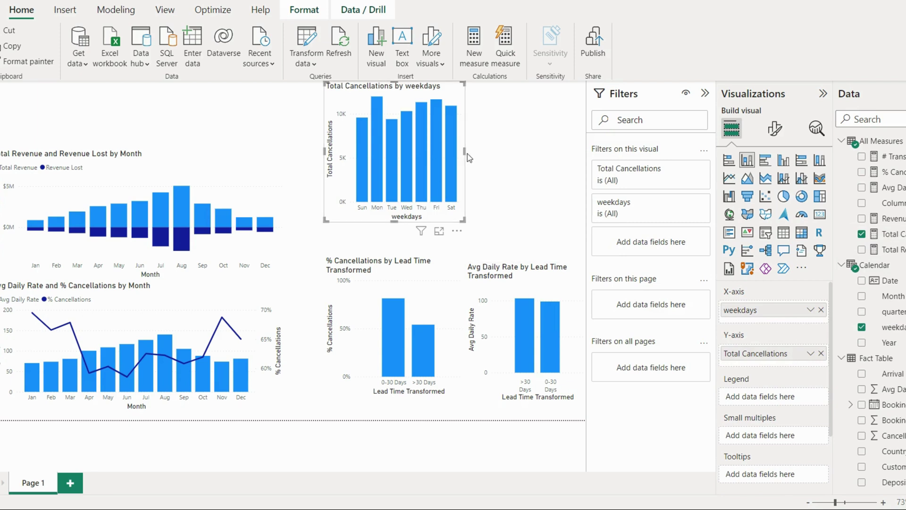
Step: Resize the weekdays chart to span the width of both lead time charts and reduce its height to about half
{"action": "left_click_drag", "start_coordinate": [465, 152], "coordinate": [586, 177]}
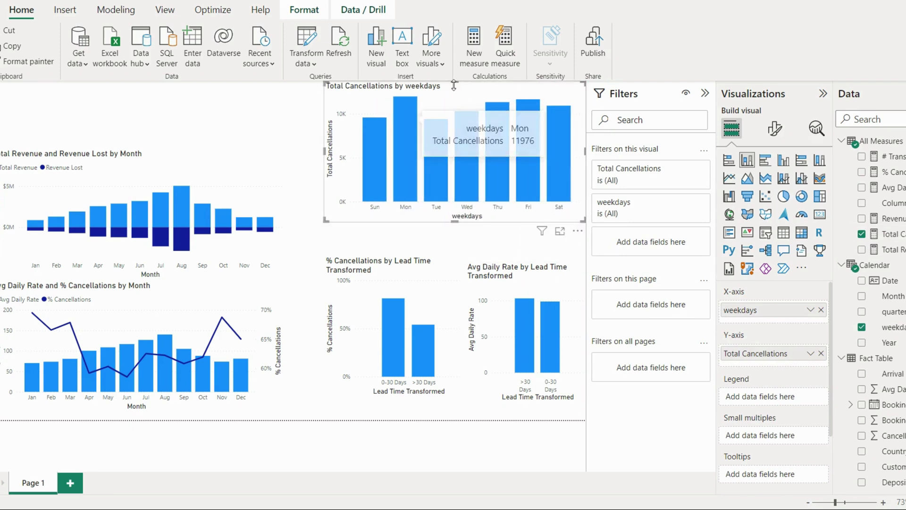
{"action": "left_click_drag", "start_coordinate": [454, 80], "coordinate": [462, 152]}
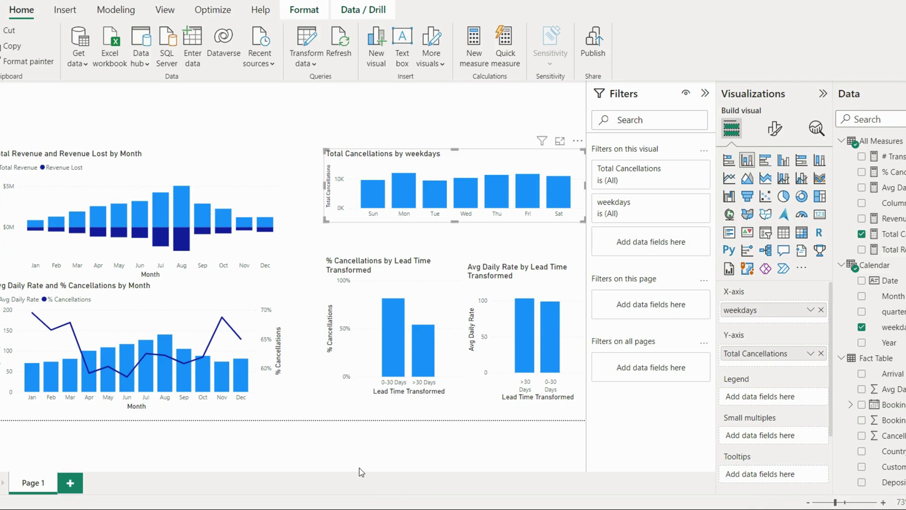
{"action": "mouse_move", "coordinate": [784, 497]}
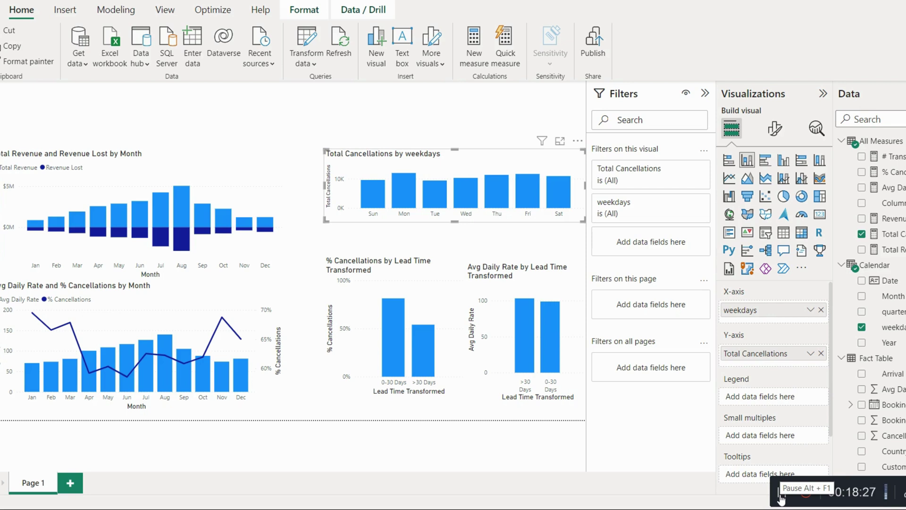
{"action": "left_click", "coordinate": [779, 497]}
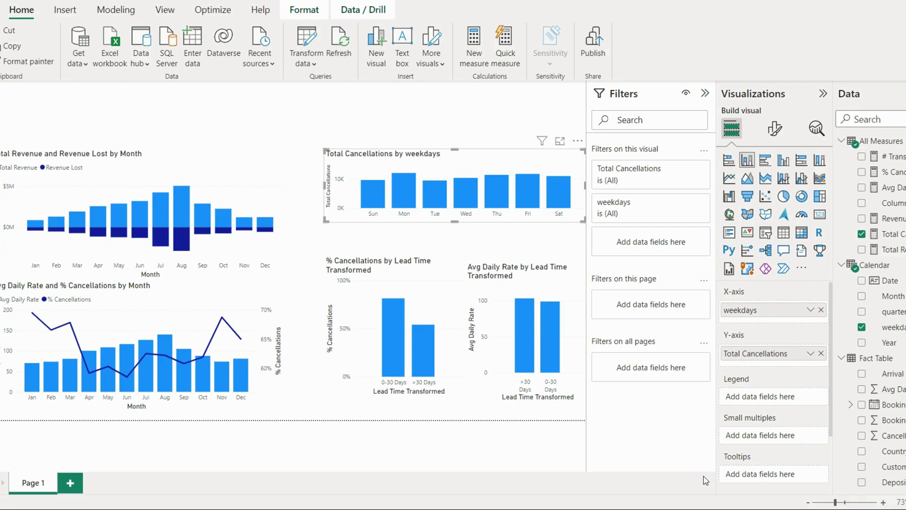
Step: Swap the positions of the Total Cancellations by weekdays chart and the Avg Daily Rate and % Cancellations by Month chart
{"action": "mouse_move", "coordinate": [536, 257]}
{"action": "left_click_drag", "start_coordinate": [414, 170], "coordinate": [137, 102]}
{"action": "left_click", "coordinate": [163, 322]}
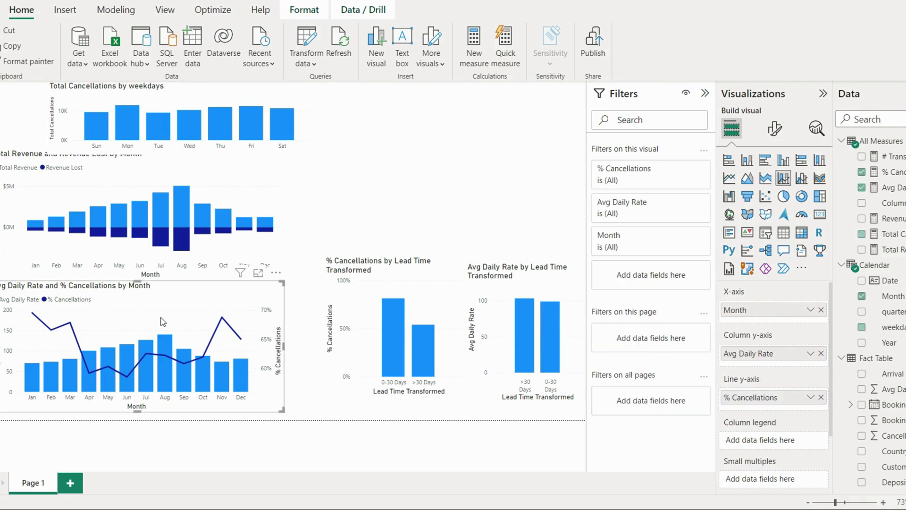
{"action": "left_click_drag", "start_coordinate": [162, 321], "coordinate": [457, 172]}
{"action": "left_click_drag", "start_coordinate": [208, 100], "coordinate": [173, 331]}
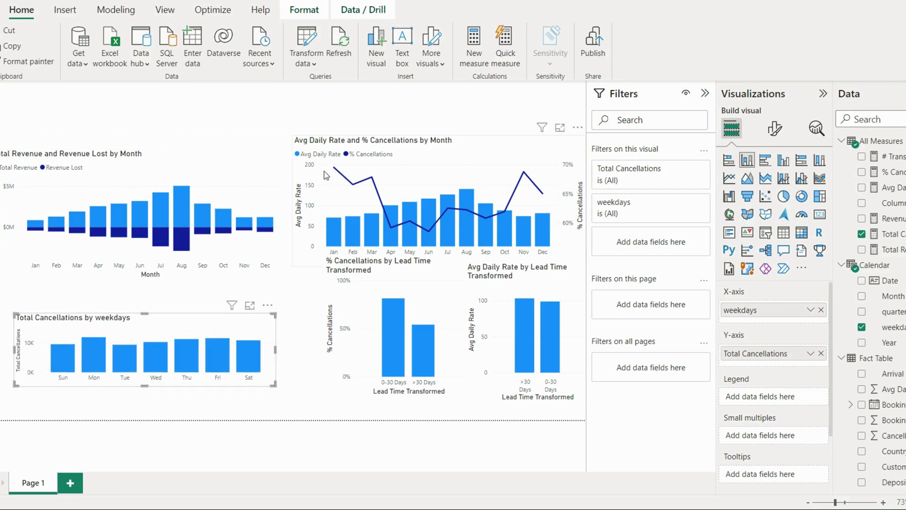
Step: Narrow the monthly revenue chart and align its top with the Avg Daily Rate and % Cancellations chart, widening the latter toward it
{"action": "left_click", "coordinate": [227, 169]}
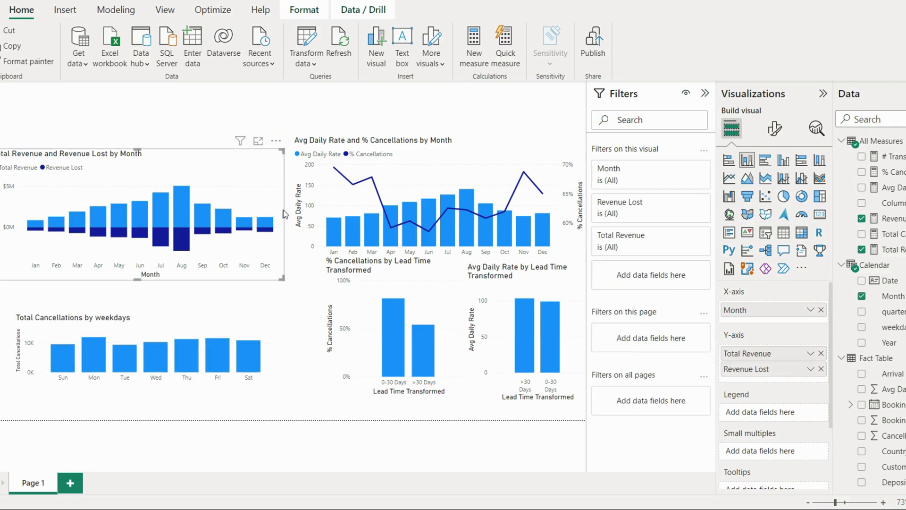
{"action": "left_click_drag", "start_coordinate": [284, 213], "coordinate": [271, 213]}
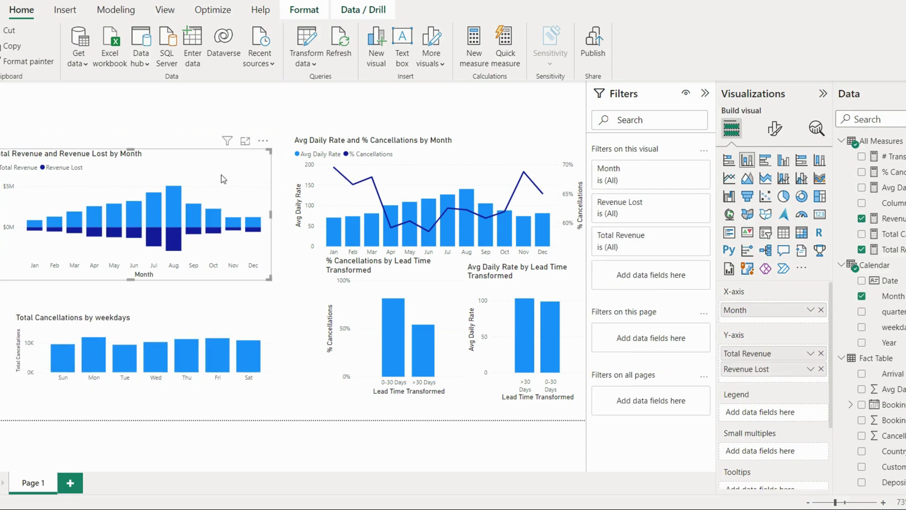
{"action": "left_click_drag", "start_coordinate": [224, 178], "coordinate": [222, 165]}
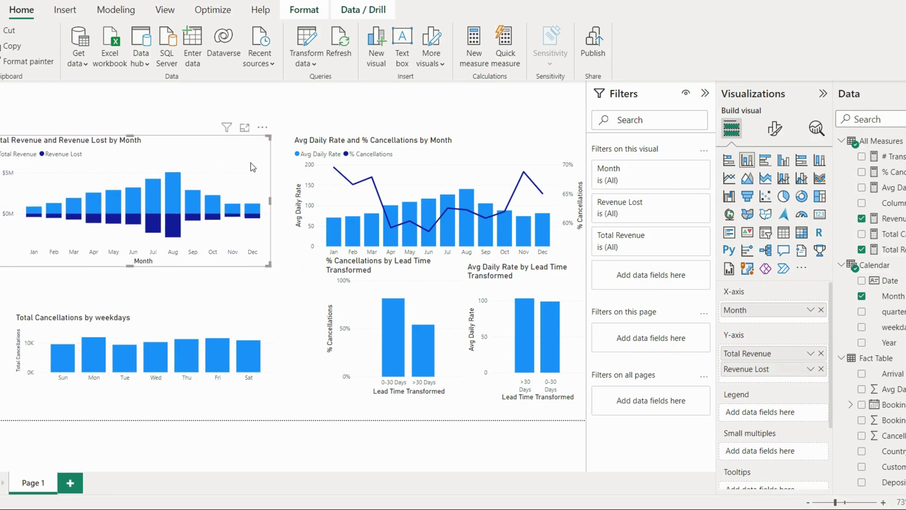
{"action": "left_click", "coordinate": [322, 192]}
{"action": "left_click_drag", "start_coordinate": [293, 199], "coordinate": [282, 199]}
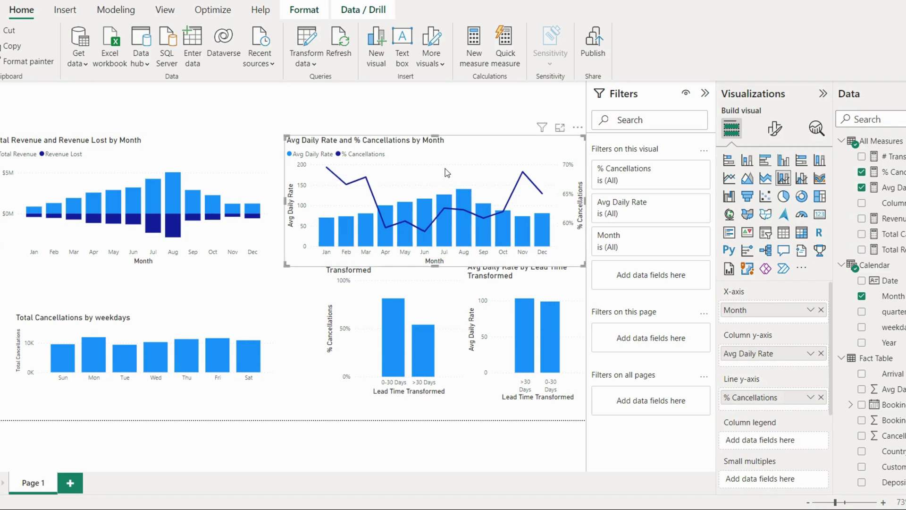
{"action": "key", "text": "Left"}
{"action": "key", "text": "Left"}
{"action": "key", "text": "Left"}
{"action": "key", "text": "Left"}
{"action": "key", "text": "Left"}
{"action": "key", "text": "Left"}
{"action": "key", "text": "Left"}
{"action": "key", "text": "Left"}
{"action": "key", "text": "Left"}
{"action": "key", "text": "Left"}
{"action": "key", "text": "Left"}
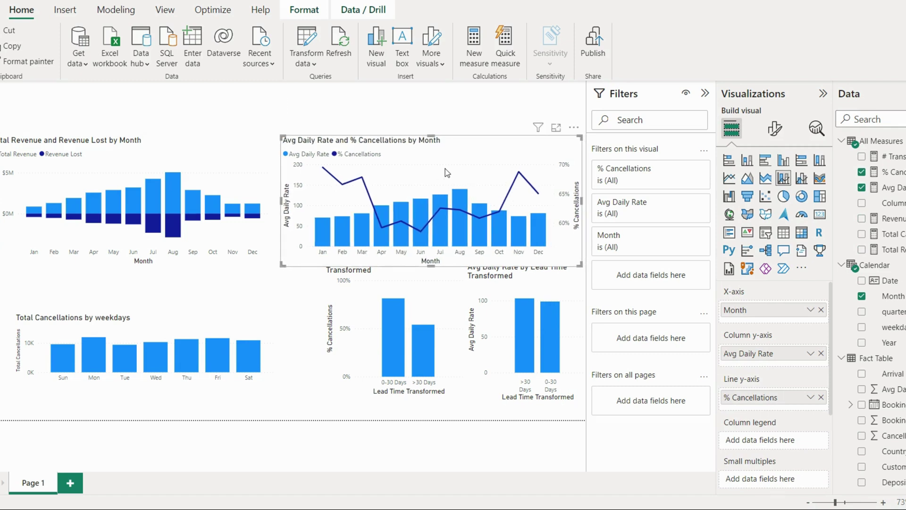
{"action": "key", "text": "Left"}
{"action": "key", "text": "Left"}
{"action": "key", "text": "Left"}
{"action": "key", "text": "Left"}
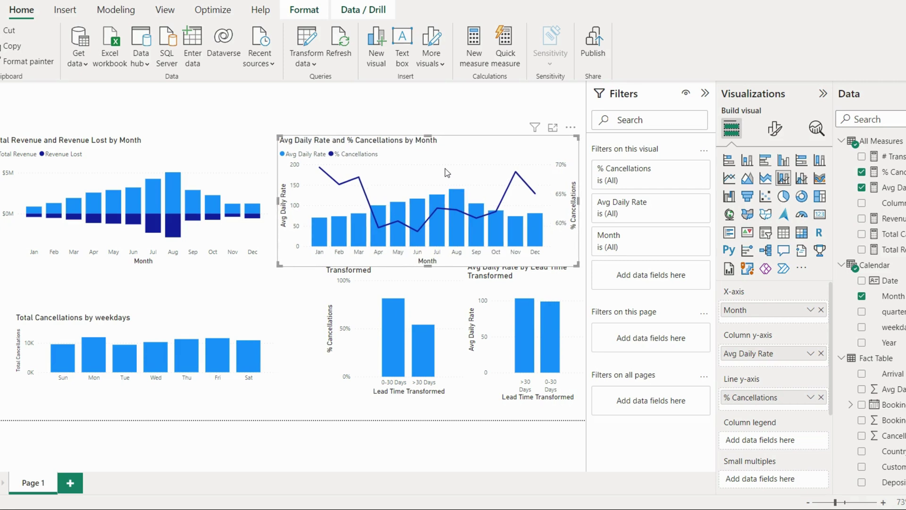
{"action": "mouse_move", "coordinate": [445, 168]}
{"action": "left_mouse_down"}
{"action": "mouse_move", "coordinate": [446, 155]}
{"action": "mouse_move", "coordinate": [456, 173]}
{"action": "left_mouse_up"}
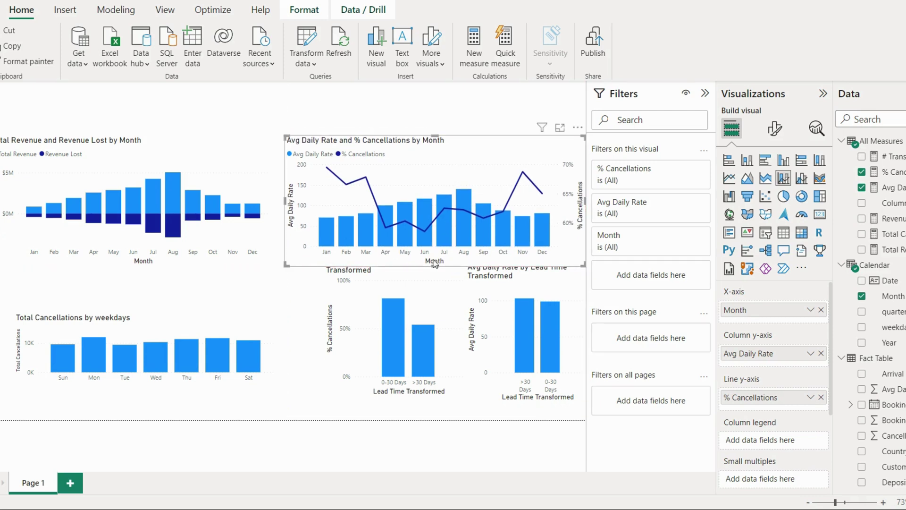
Step: Move both lead time charts down clear of the Avg Daily Rate and % Cancellations by Month chart, slightly reducing their heights to fit the page
{"action": "left_click", "coordinate": [424, 287]}
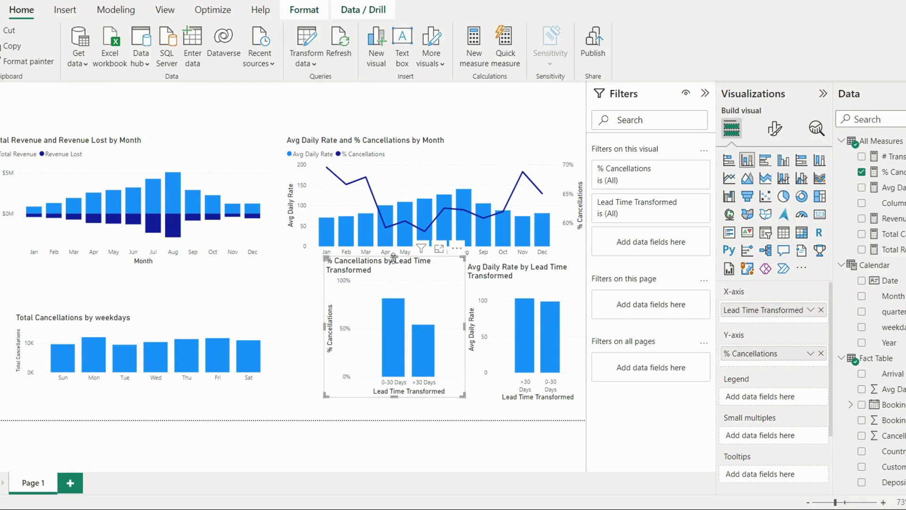
{"action": "left_click_drag", "start_coordinate": [393, 258], "coordinate": [364, 296]}
{"action": "left_click_drag", "start_coordinate": [499, 296], "coordinate": [477, 304]}
{"action": "left_click_drag", "start_coordinate": [500, 408], "coordinate": [499, 398]}
{"action": "left_click_drag", "start_coordinate": [486, 306], "coordinate": [509, 332]}
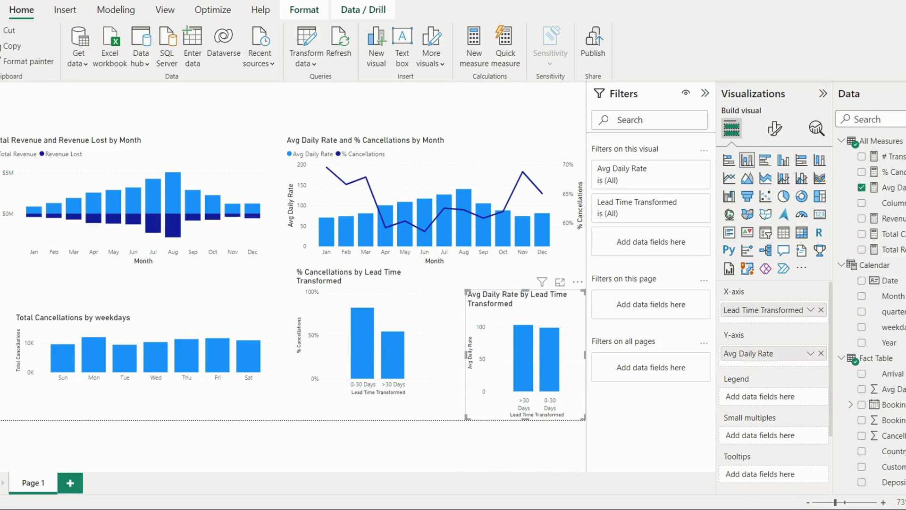
{"action": "mouse_move", "coordinate": [817, 501]}
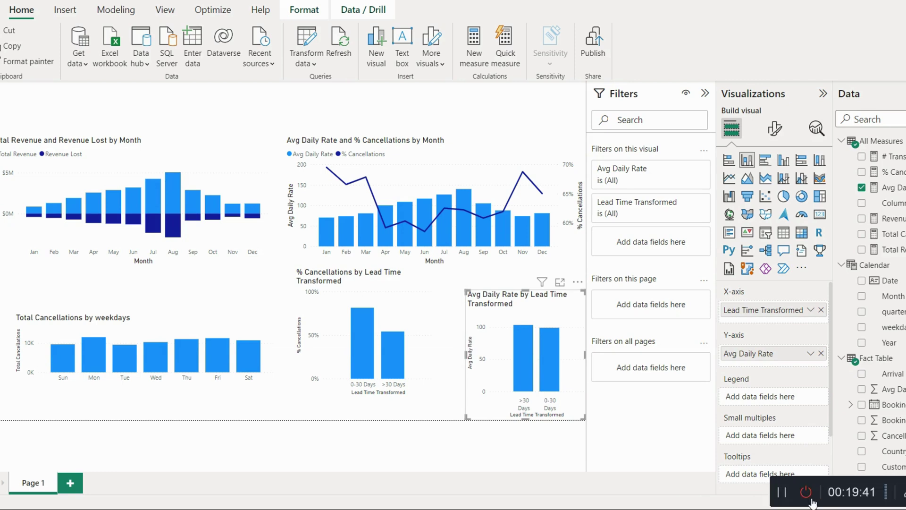
{"action": "left_click", "coordinate": [574, 496]}
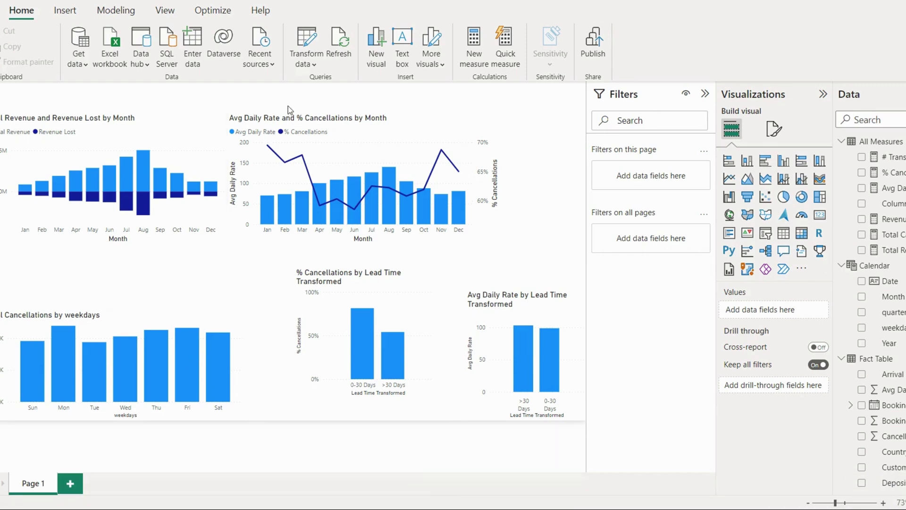
Step: Add a text box reading "Hotel Analysis Dashboard" over the monthly revenue chart
{"action": "left_click", "coordinate": [398, 43]}
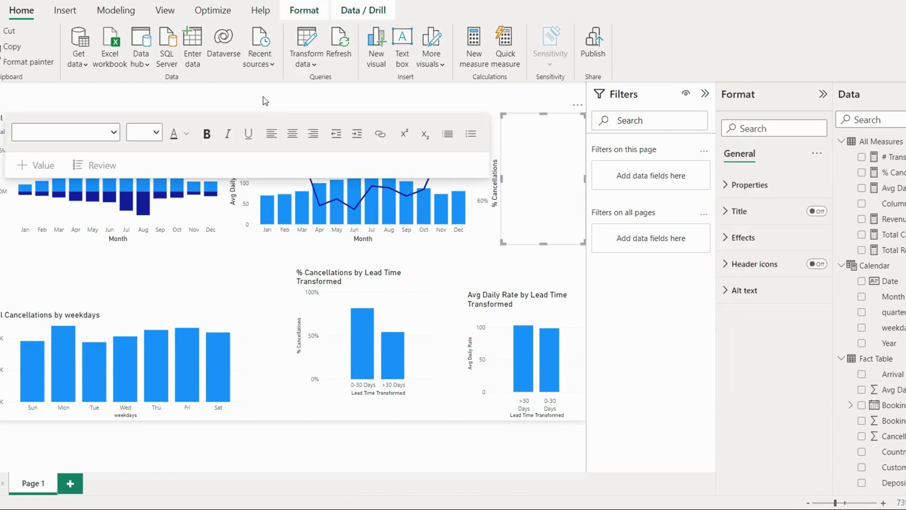
{"action": "left_click", "coordinate": [49, 99]}
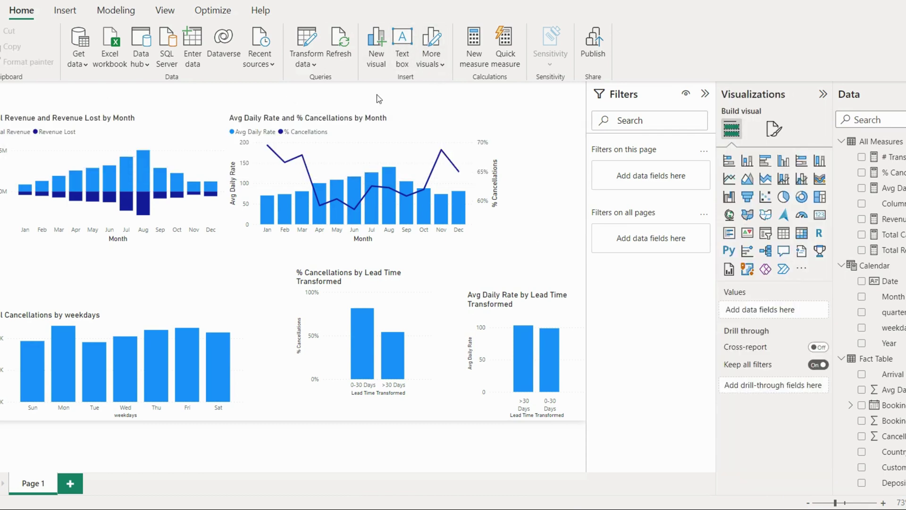
{"action": "left_click", "coordinate": [392, 49]}
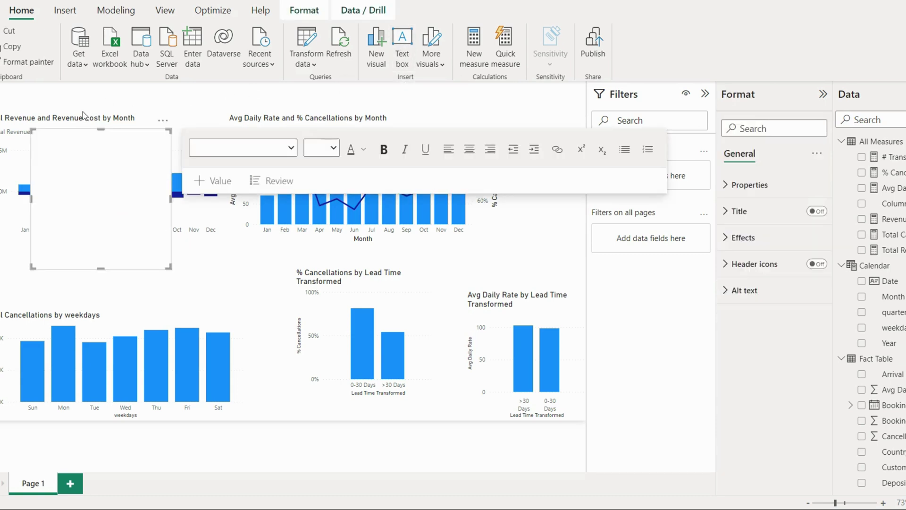
{"action": "left_click", "coordinate": [77, 144]}
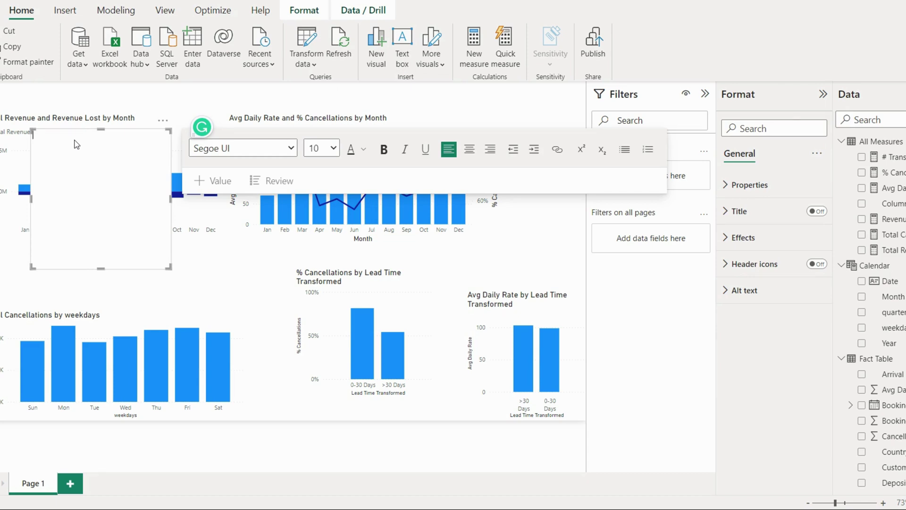
{"action": "type", "text": "Hotel Analysis Dashboard"}
Step: Set the whole dashboard title text to font size 42 and center it
{"action": "key", "text": "ctrl+a"}
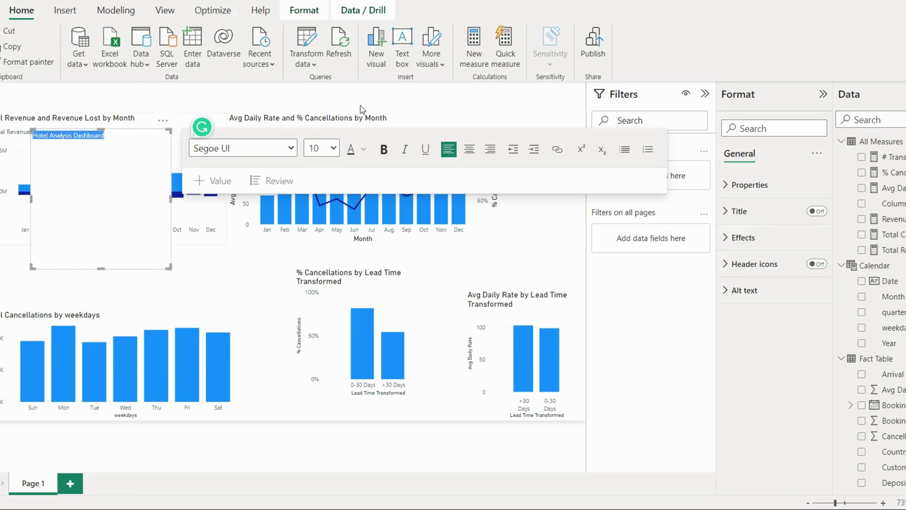
{"action": "left_click", "coordinate": [333, 148]}
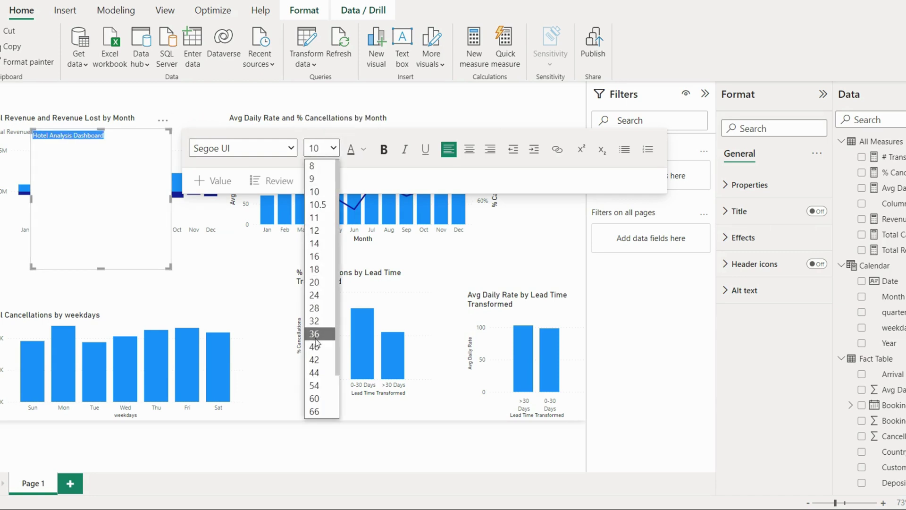
{"action": "left_click", "coordinate": [315, 359]}
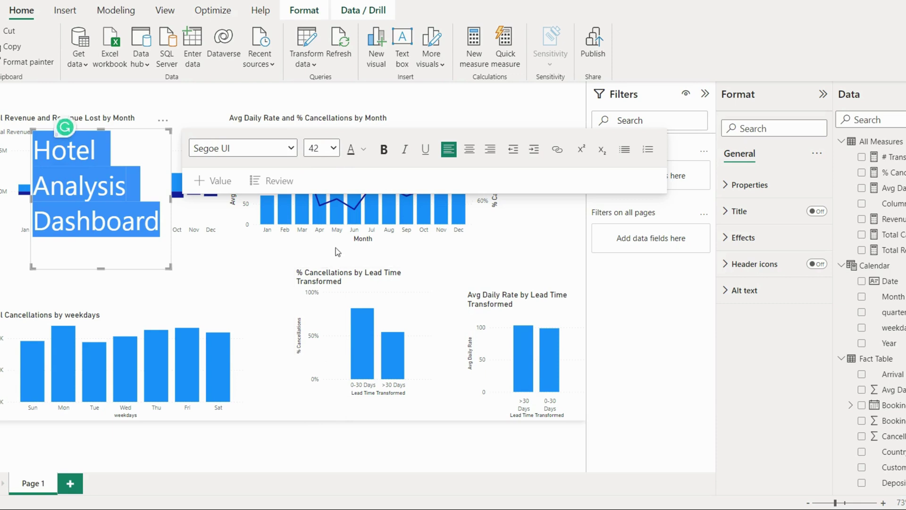
{"action": "left_click", "coordinate": [469, 150]}
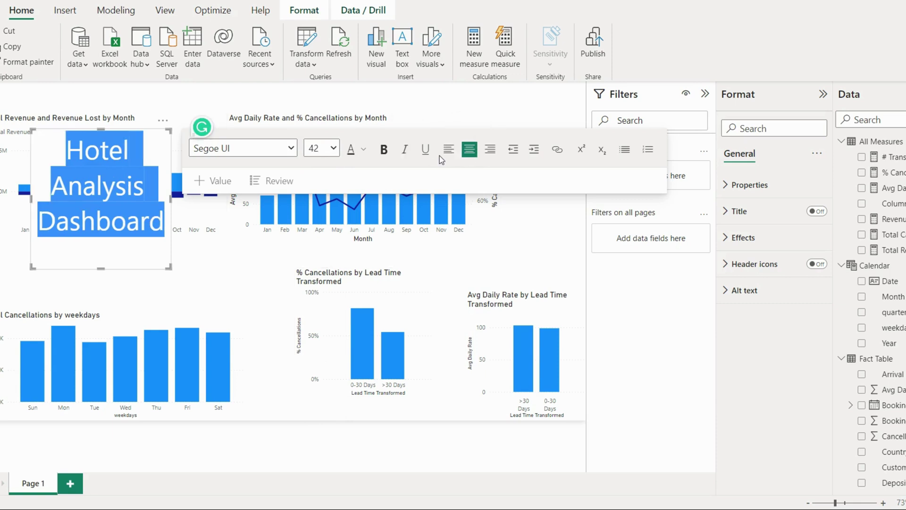
Step: Set the "Hotel Analysis Dashboard" title's font to Arial Unicode MS and make it bold
{"action": "left_click", "coordinate": [291, 148]}
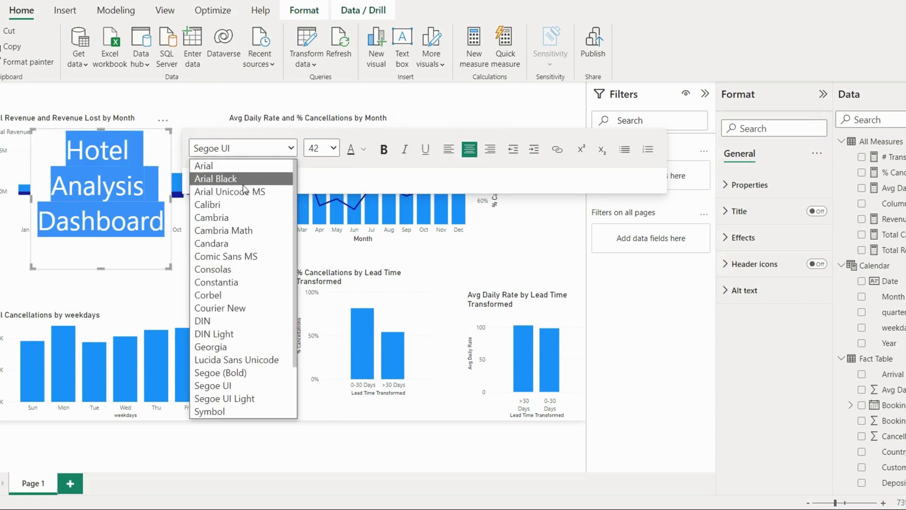
{"action": "left_click", "coordinate": [239, 191]}
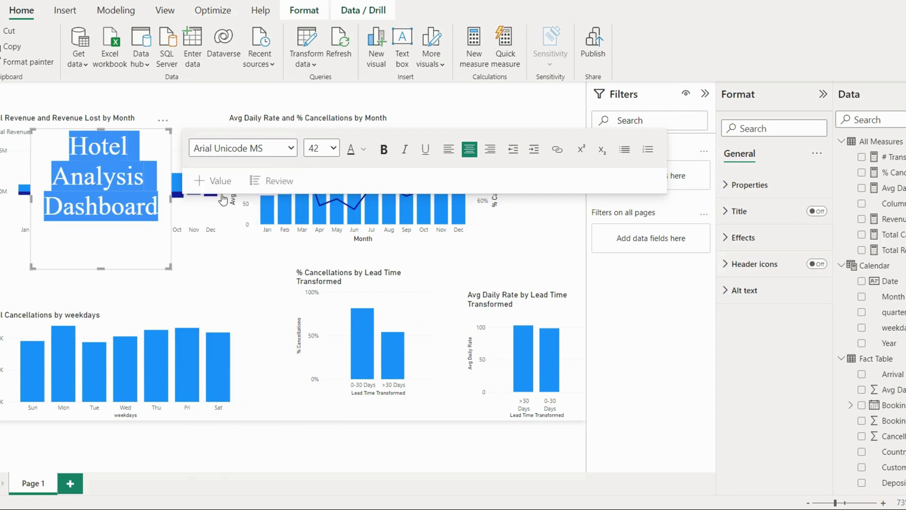
{"action": "left_click", "coordinate": [383, 150]}
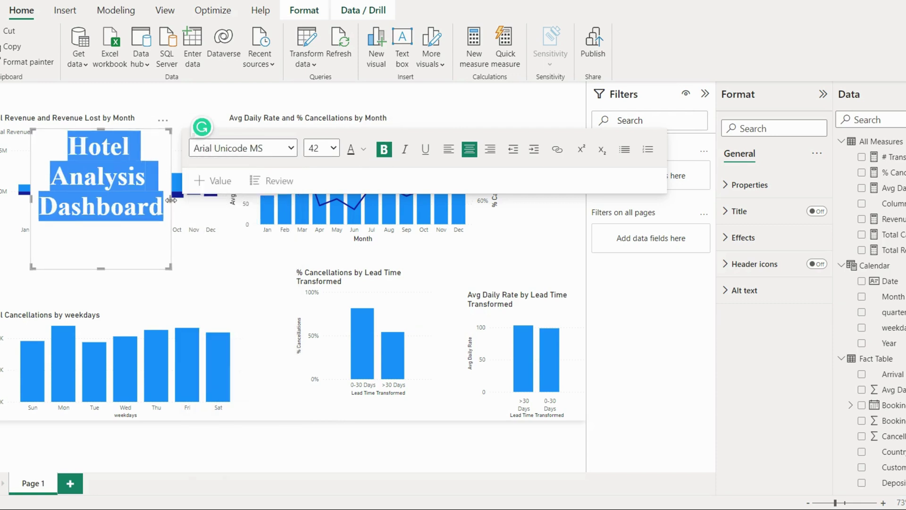
Step: Widen the title text box across the full report page and reduce its height to a single line of text
{"action": "left_click_drag", "start_coordinate": [171, 191], "coordinate": [587, 194]}
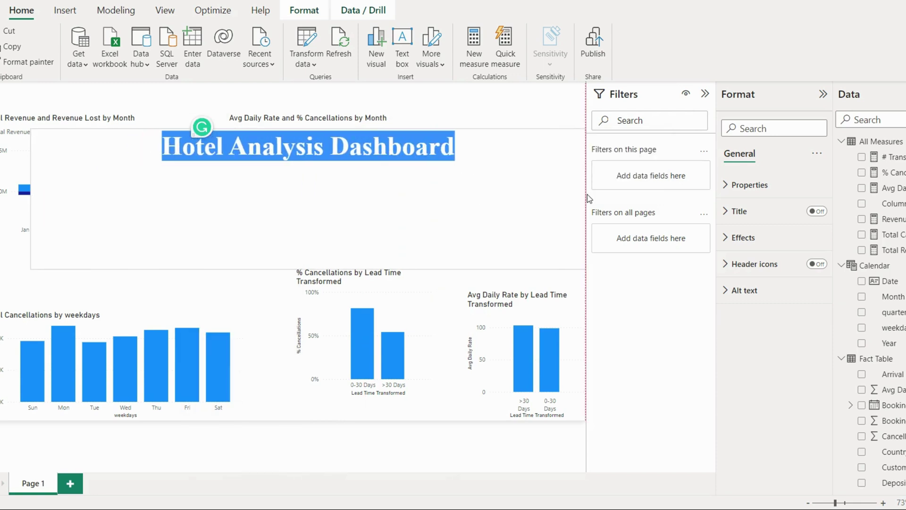
{"action": "left_click_drag", "start_coordinate": [30, 200], "coordinate": [1, 200]}
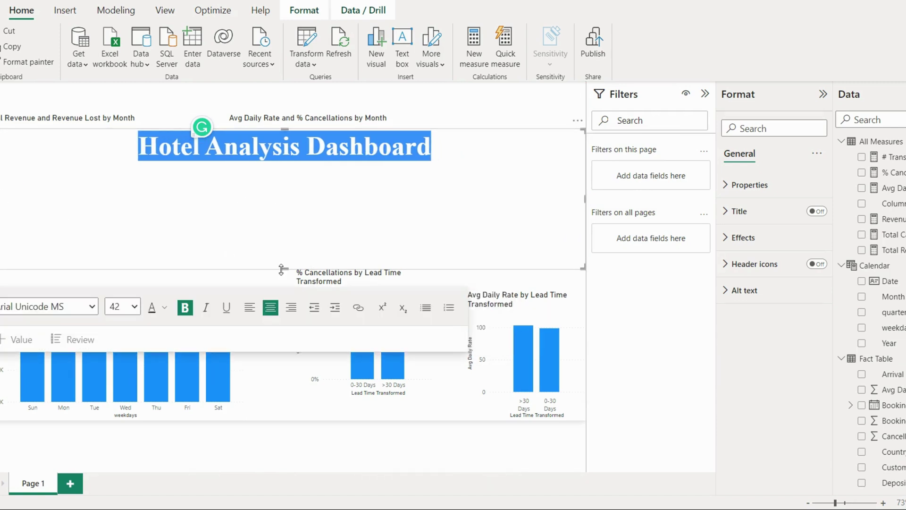
{"action": "left_click", "coordinate": [288, 209]}
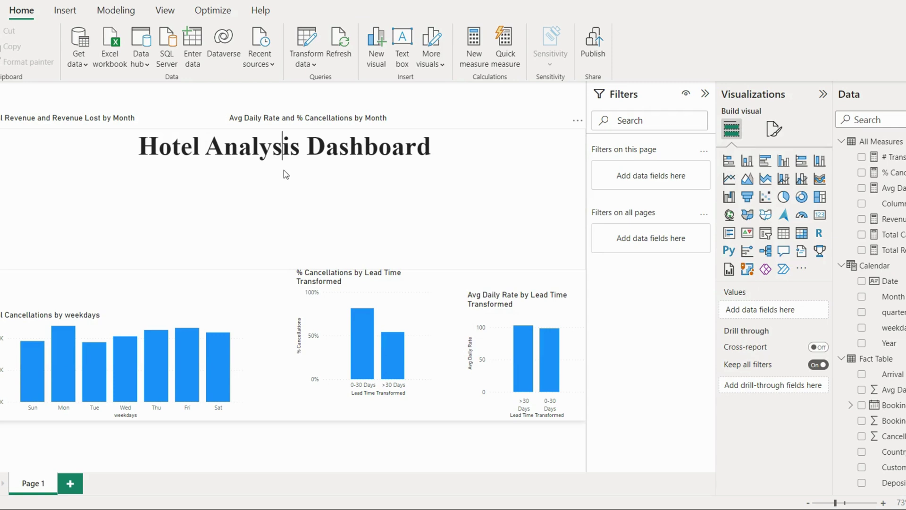
{"action": "left_click", "coordinate": [284, 170]}
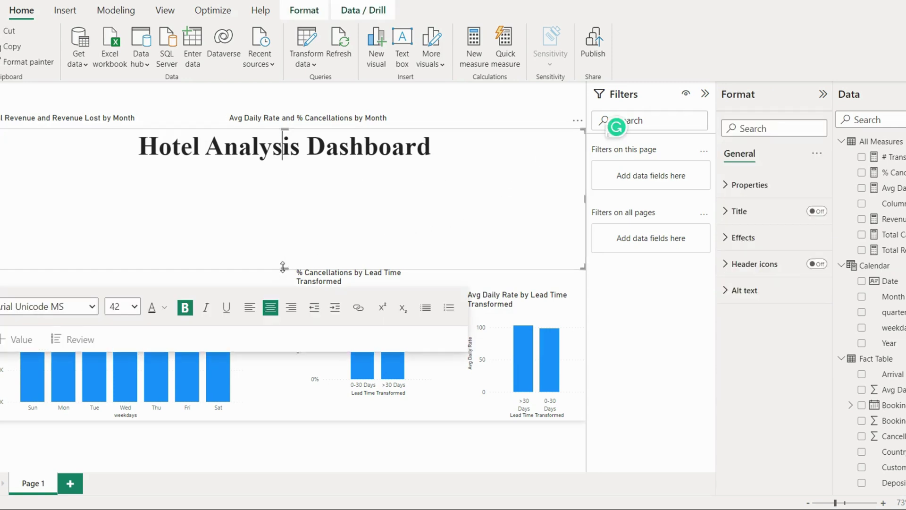
{"action": "left_click_drag", "start_coordinate": [284, 265], "coordinate": [289, 161]}
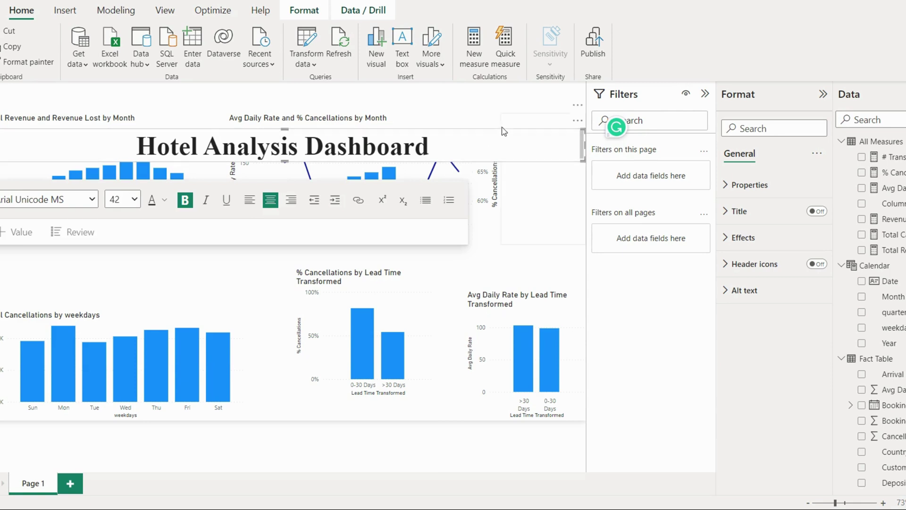
Step: Move the title text box up to the top edge of the report page, above the monthly charts
{"action": "left_click", "coordinate": [508, 116]}
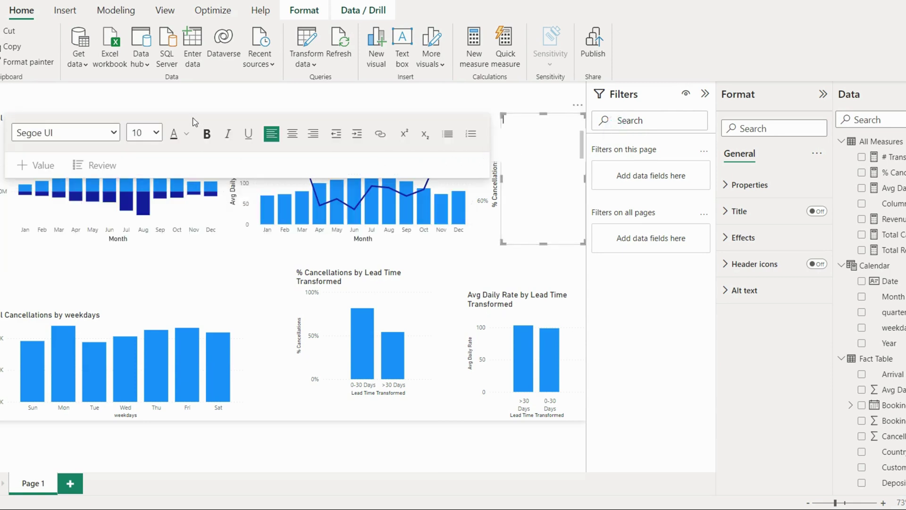
{"action": "left_click", "coordinate": [189, 100]}
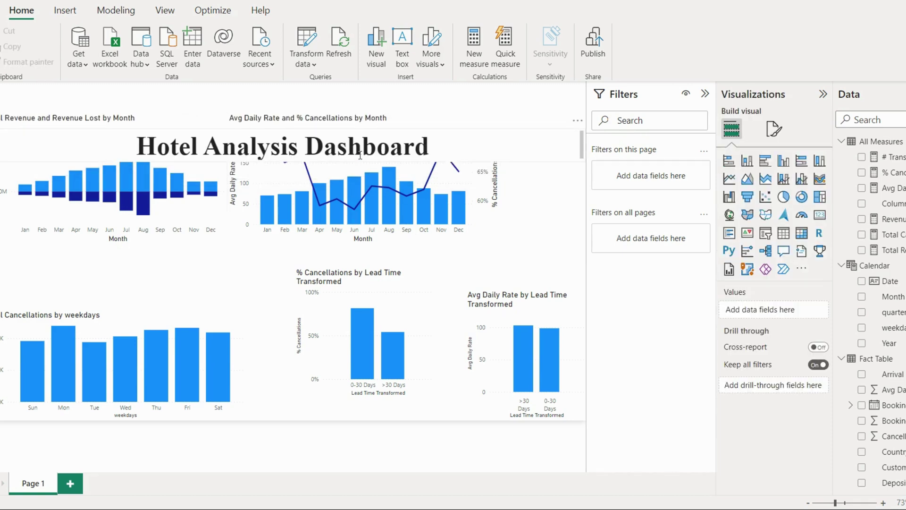
{"action": "left_click", "coordinate": [348, 144]}
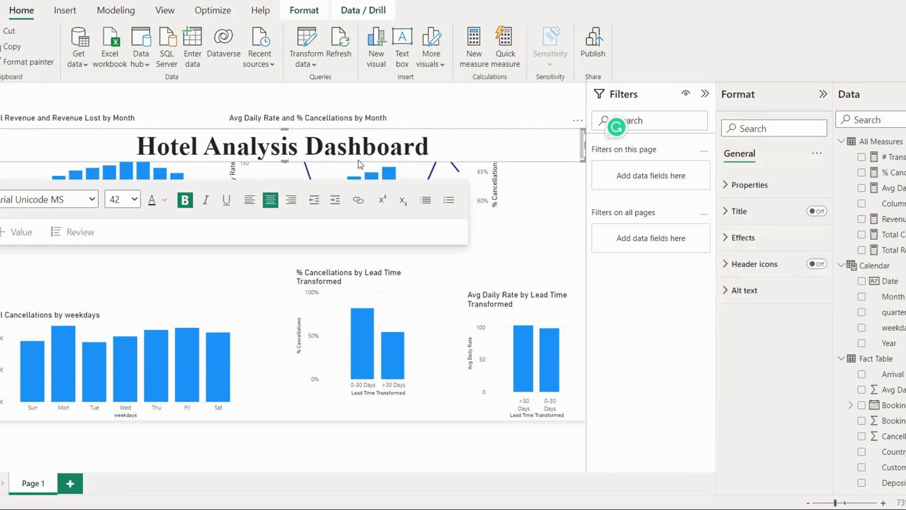
{"action": "left_click_drag", "start_coordinate": [359, 160], "coordinate": [369, 118]}
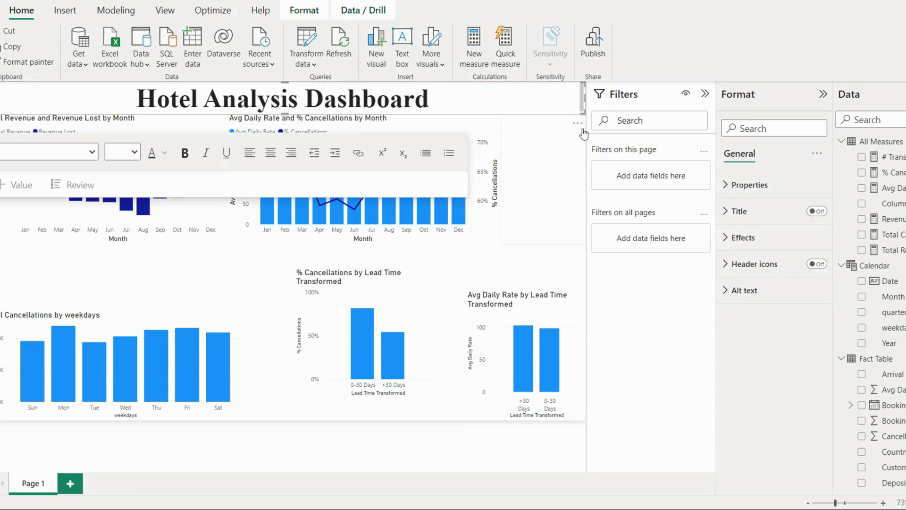
Step: Set the title text box's background to light orange with 0% transparency
{"action": "left_click", "coordinate": [747, 240]}
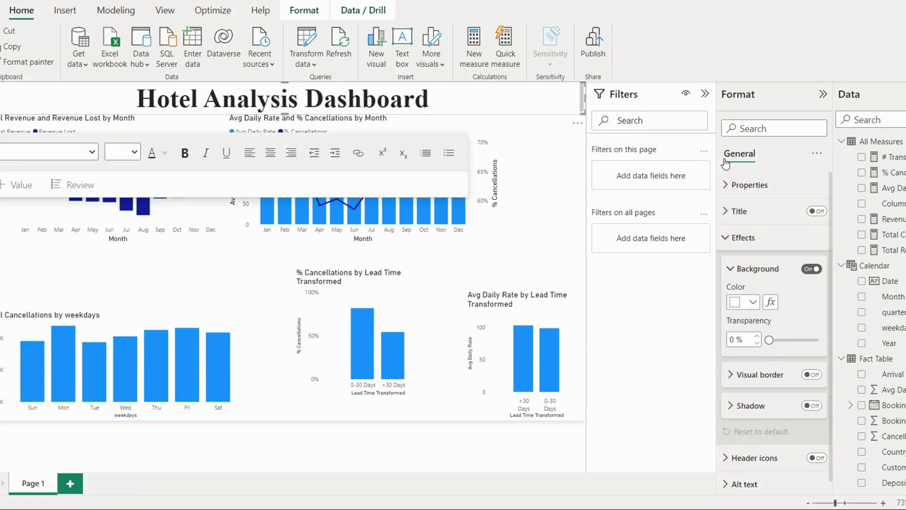
{"action": "left_click", "coordinate": [754, 303]}
{"action": "left_click", "coordinate": [761, 245]}
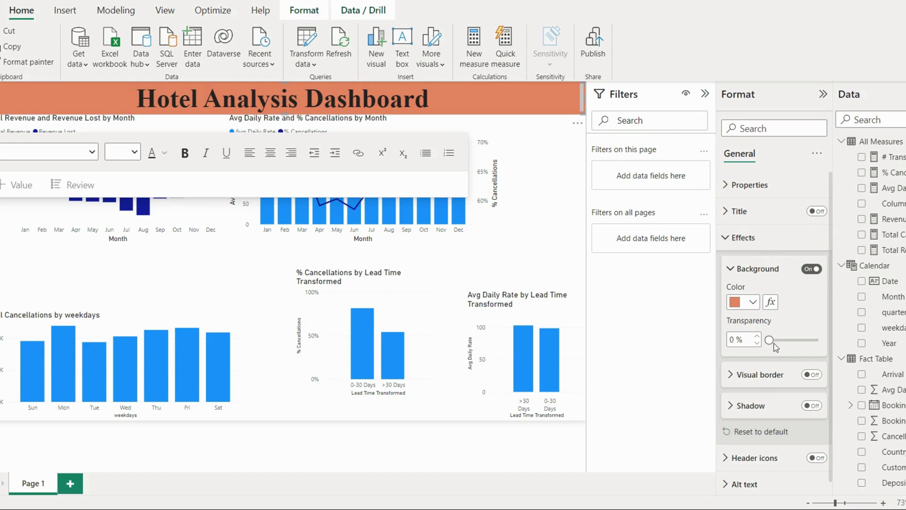
{"action": "mouse_move", "coordinate": [771, 341]}
{"action": "left_mouse_down"}
{"action": "mouse_move", "coordinate": [821, 340]}
{"action": "mouse_move", "coordinate": [769, 340]}
{"action": "left_mouse_up"}
{"action": "left_click", "coordinate": [277, 285]}
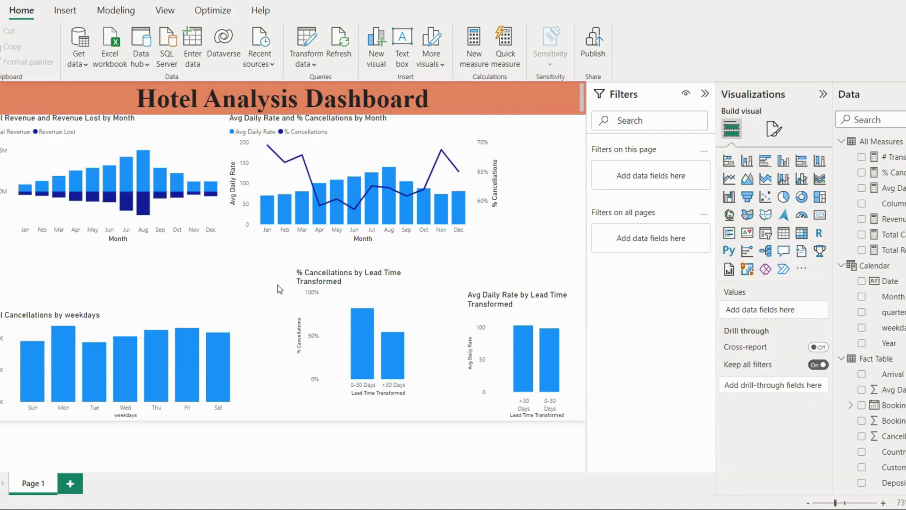
Step: Set the report page's canvas background to the same light orange as the title banner
{"action": "left_click", "coordinate": [778, 133]}
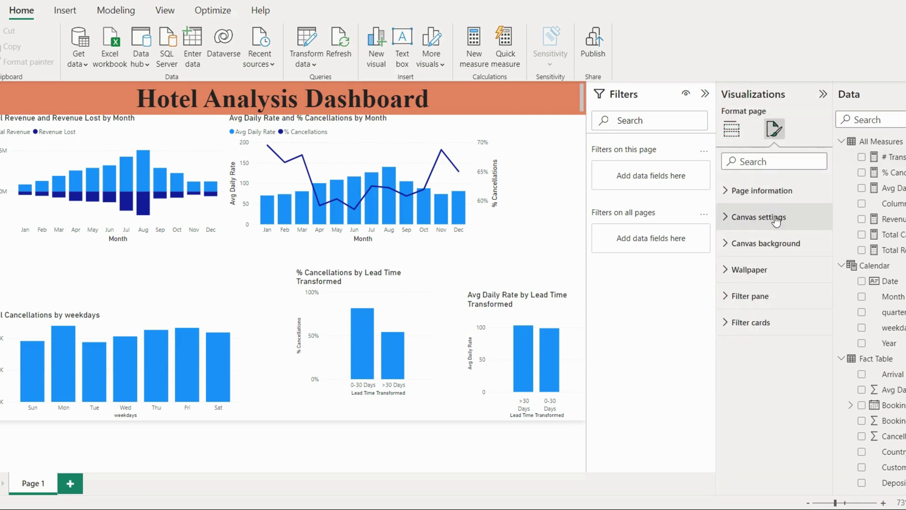
{"action": "left_click", "coordinate": [779, 243]}
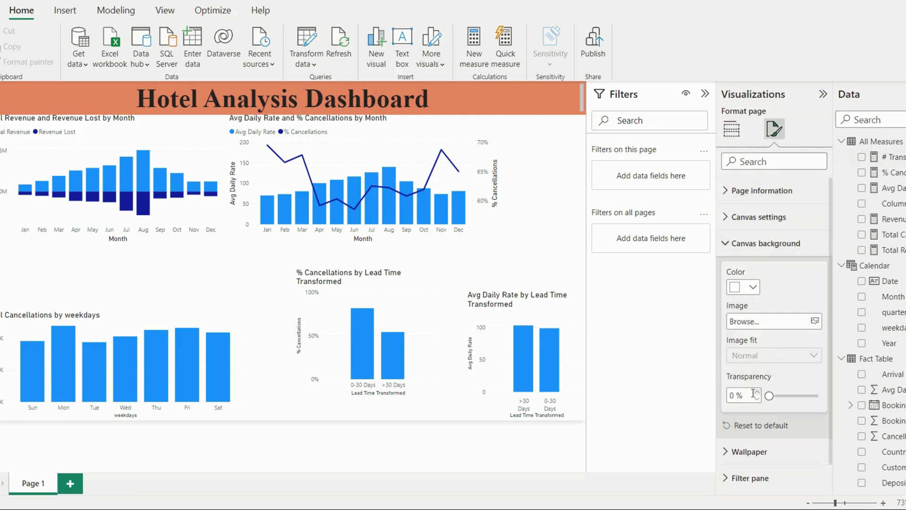
{"action": "left_click", "coordinate": [753, 288]}
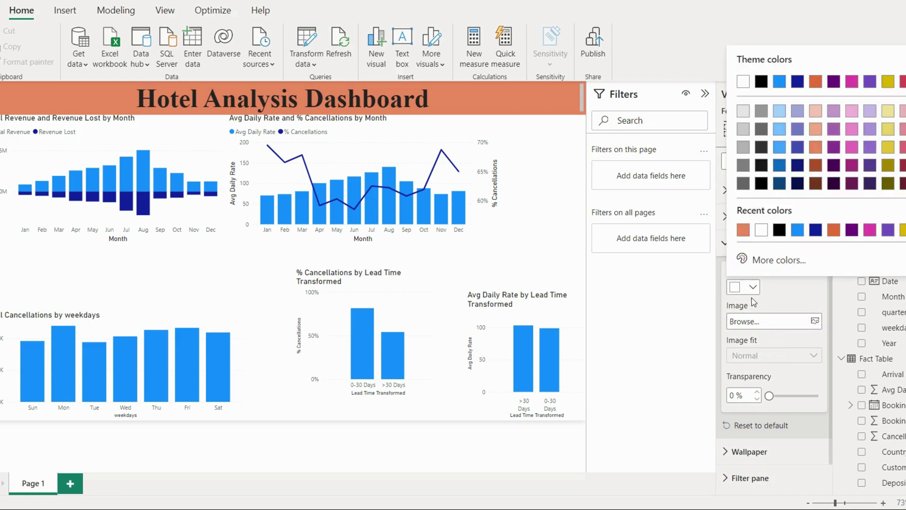
{"action": "left_click", "coordinate": [743, 230]}
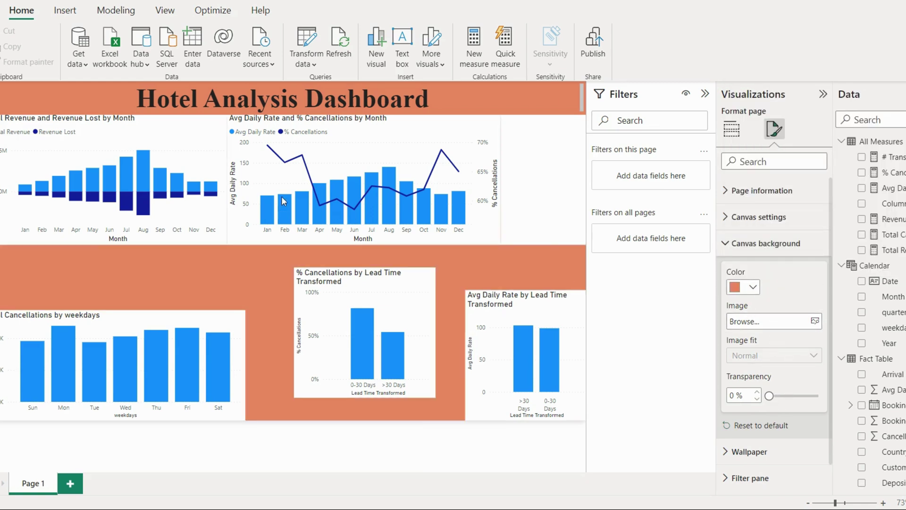
Step: Shift the revenue and average daily rate charts by month slightly down from the title banner, keeping them level with each other
{"action": "left_click", "coordinate": [179, 134]}
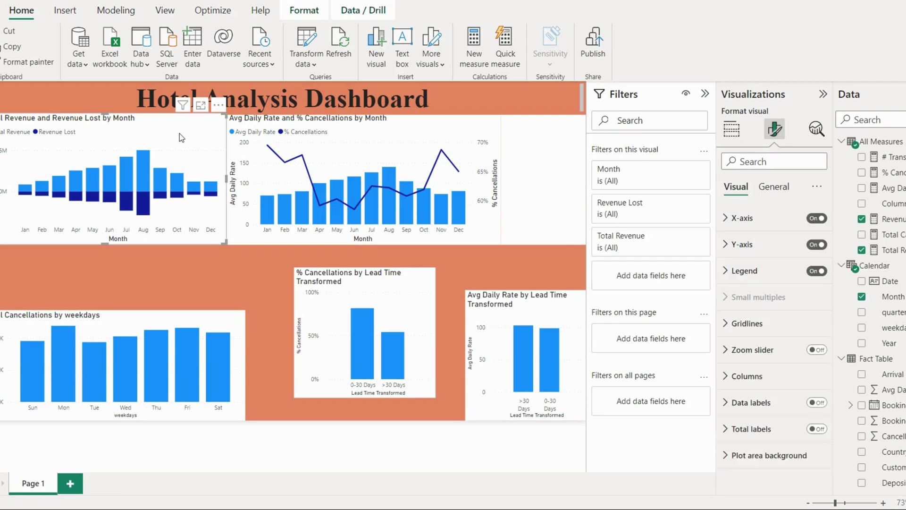
{"action": "left_click_drag", "start_coordinate": [179, 133], "coordinate": [180, 148]}
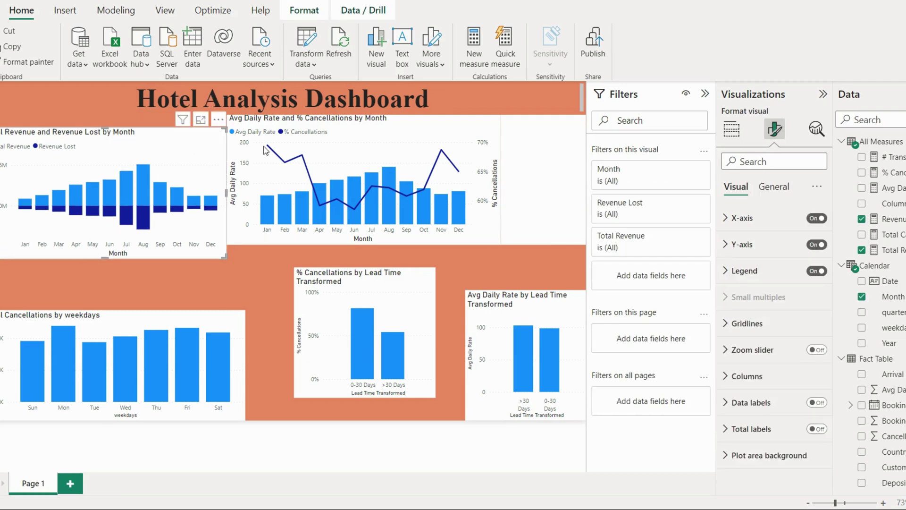
{"action": "left_click_drag", "start_coordinate": [341, 137], "coordinate": [342, 159]}
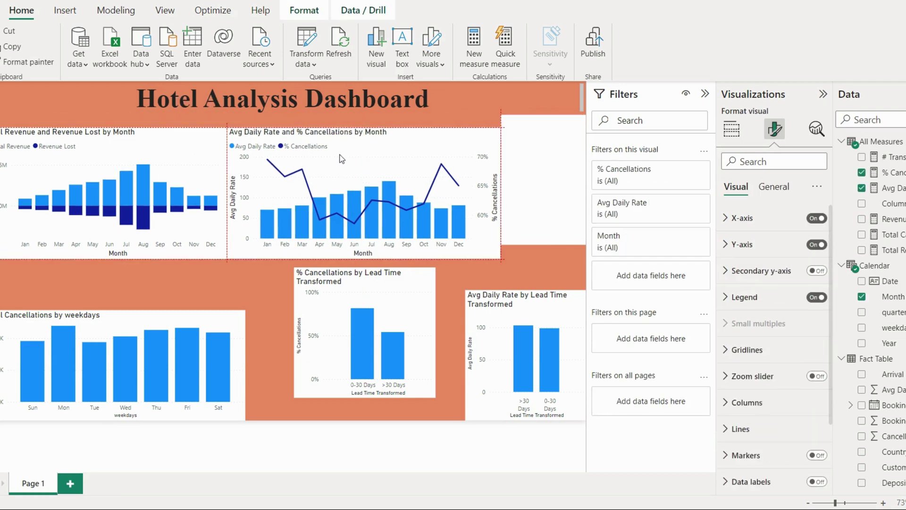
Step: Set the background of the Total Revenue and Revenue Lost by Month chart to the canvas's light orange
{"action": "left_click", "coordinate": [218, 156]}
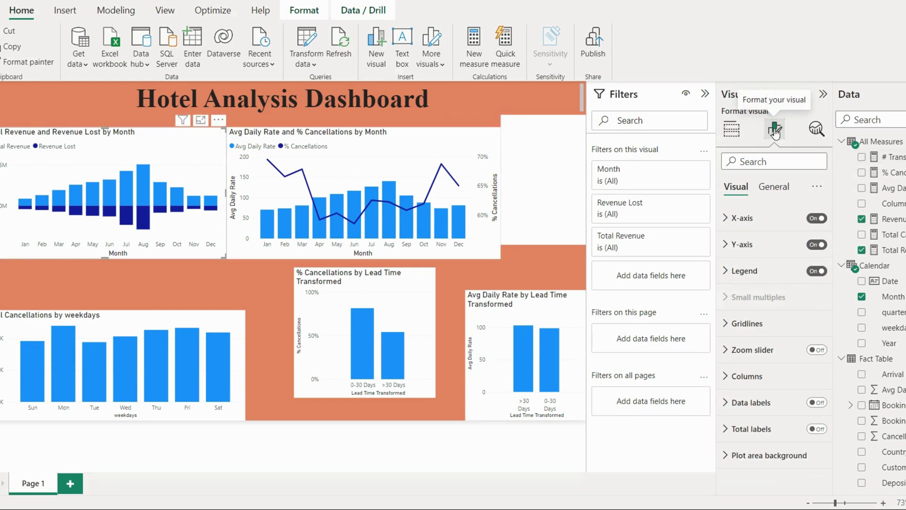
{"action": "left_click", "coordinate": [773, 187]}
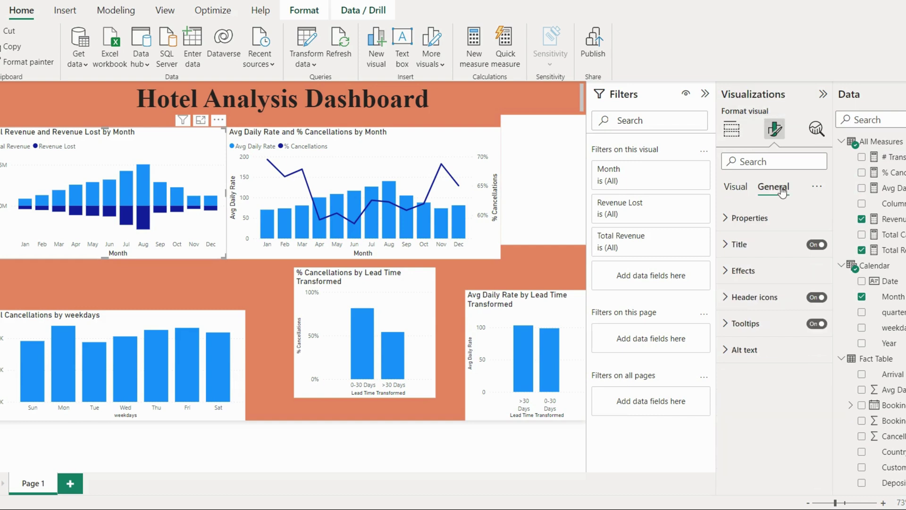
{"action": "left_click", "coordinate": [753, 278]}
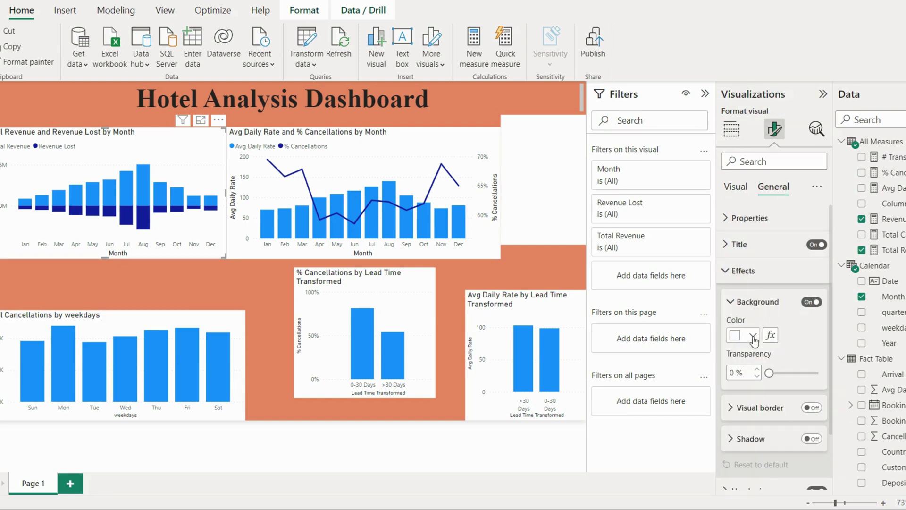
{"action": "left_click", "coordinate": [754, 336]}
{"action": "left_click", "coordinate": [743, 278]}
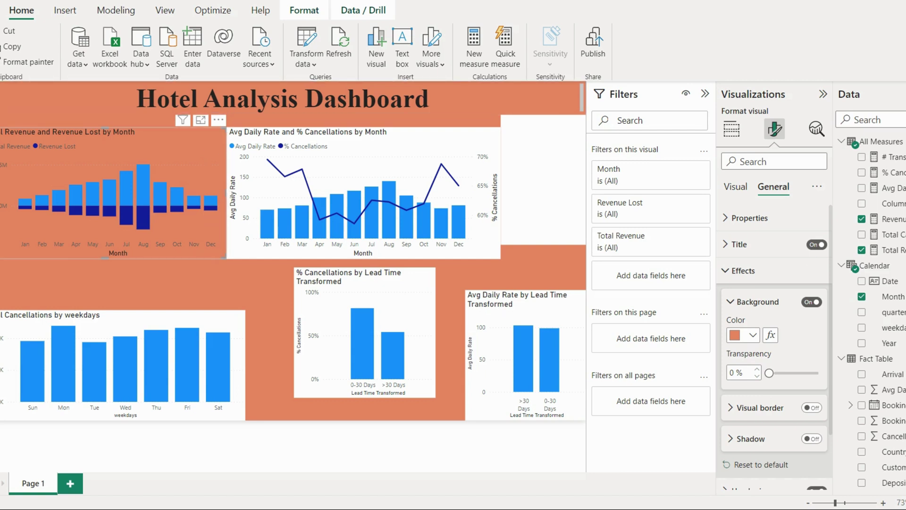
Step: Make the X-axis values of the Total Revenue and Revenue Lost by Month chart bold and black
{"action": "left_click", "coordinate": [735, 186]}
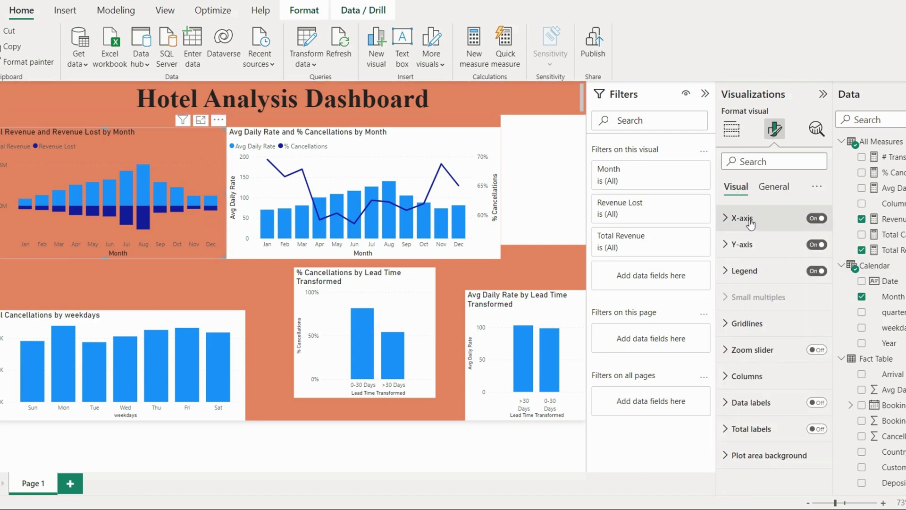
{"action": "left_click", "coordinate": [748, 221]}
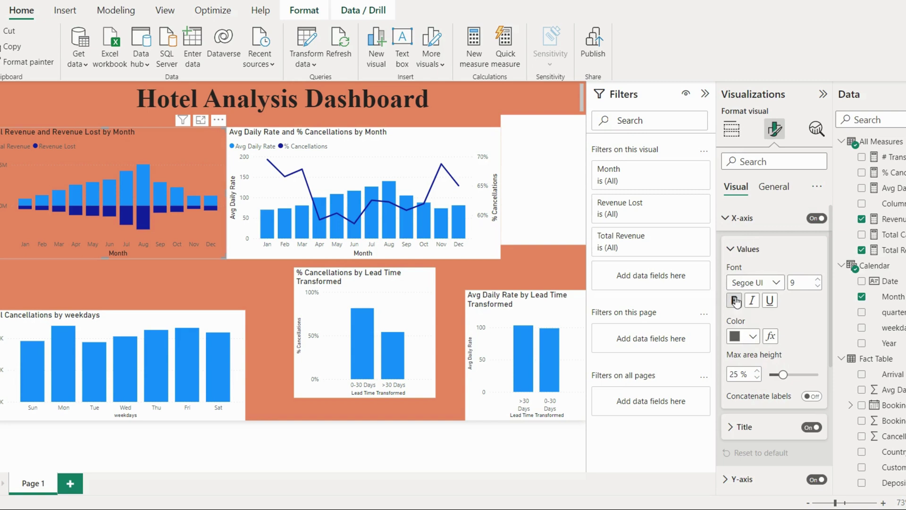
{"action": "left_click", "coordinate": [743, 336]}
{"action": "left_click", "coordinate": [779, 279]}
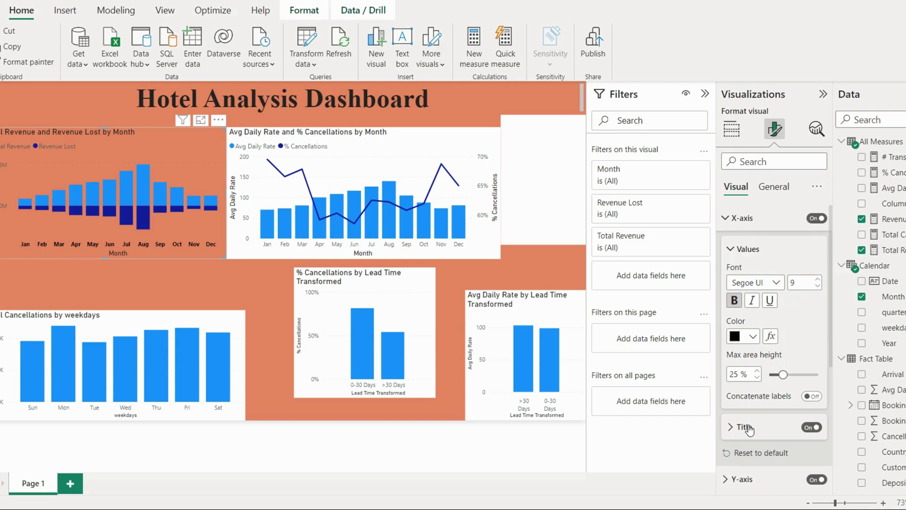
{"action": "left_click", "coordinate": [748, 249]}
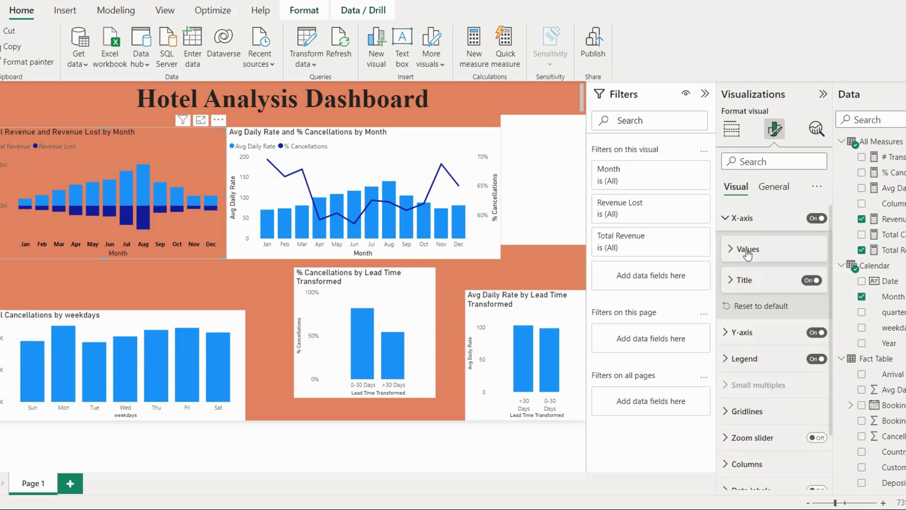
Step: Make the Y-axis values of the Total Revenue and Revenue Lost by Month chart bold and black
{"action": "left_click", "coordinate": [746, 333]}
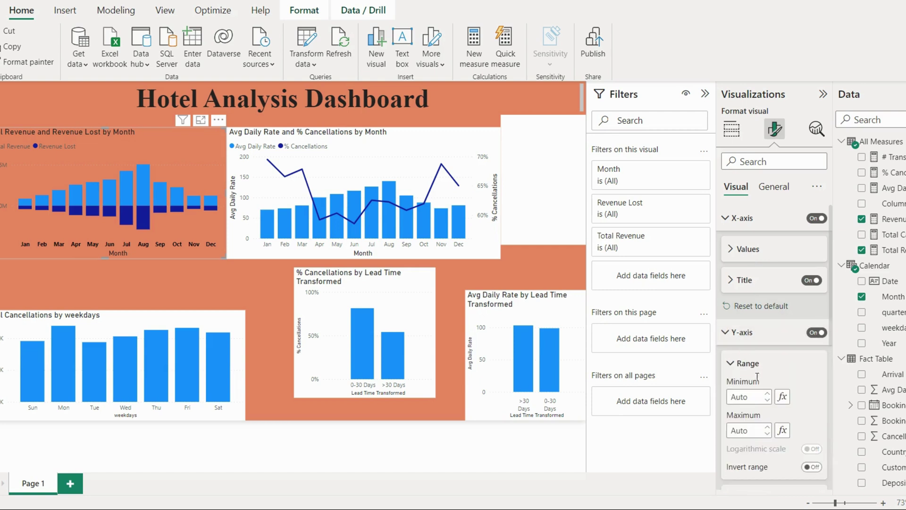
{"action": "scroll", "coordinate": [755, 401], "scroll_direction": "down", "scroll_amount": 2}
{"action": "left_click", "coordinate": [757, 412]}
{"action": "scroll", "coordinate": [752, 387], "scroll_direction": "down", "scroll_amount": 3}
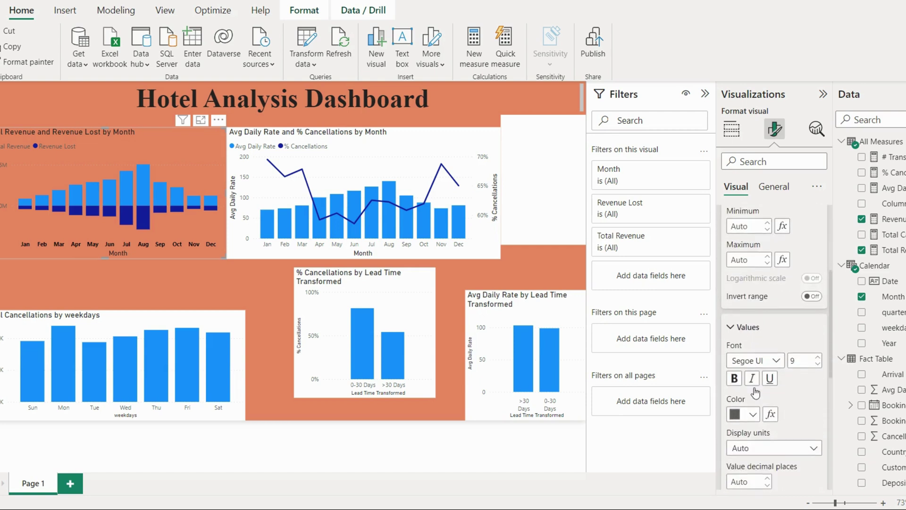
{"action": "left_click", "coordinate": [753, 372]}
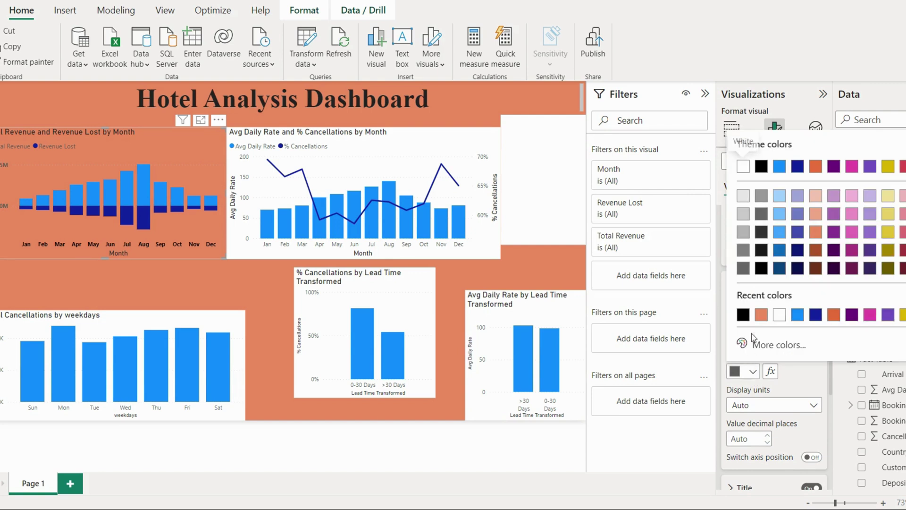
{"action": "left_click", "coordinate": [743, 315]}
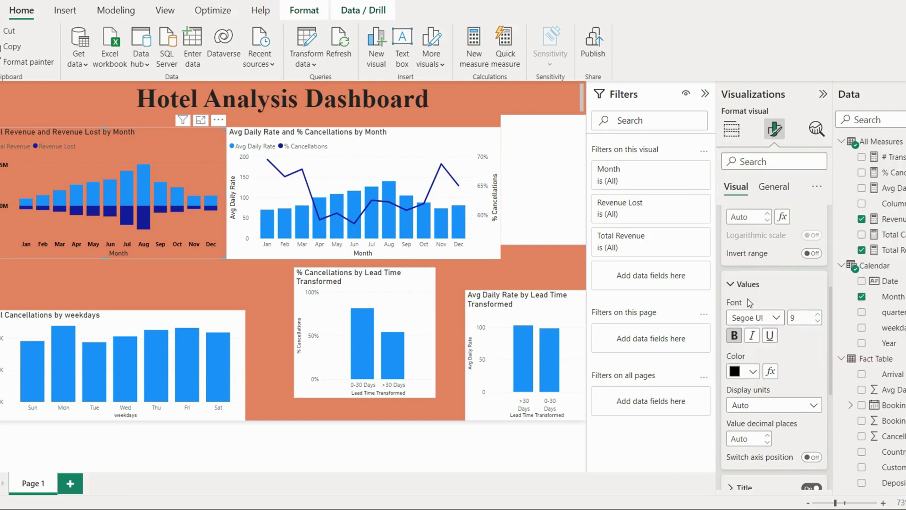
{"action": "left_click", "coordinate": [746, 286]}
{"action": "scroll", "coordinate": [754, 293], "scroll_direction": "down", "scroll_amount": 2}
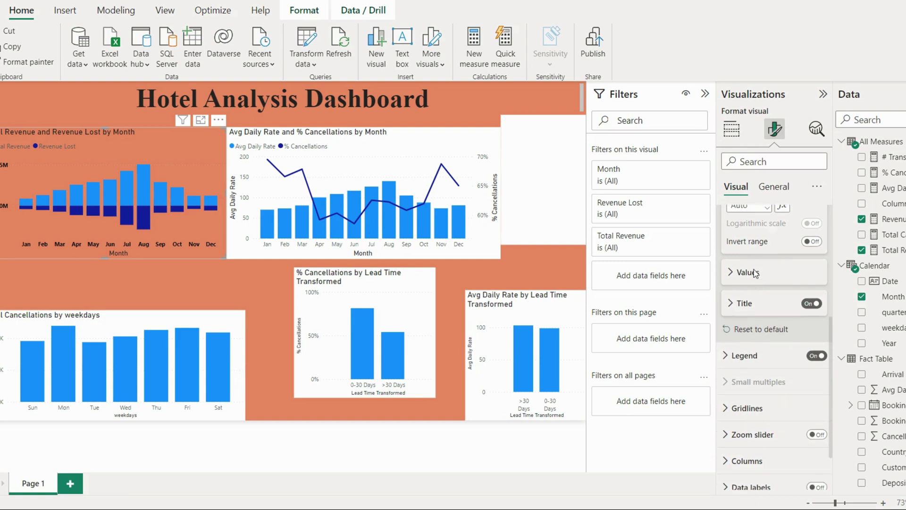
Step: Make the legend text of the Total Revenue and Revenue Lost by Month chart bold and black
{"action": "left_click", "coordinate": [756, 325]}
{"action": "scroll", "coordinate": [761, 355], "scroll_direction": "down", "scroll_amount": 3}
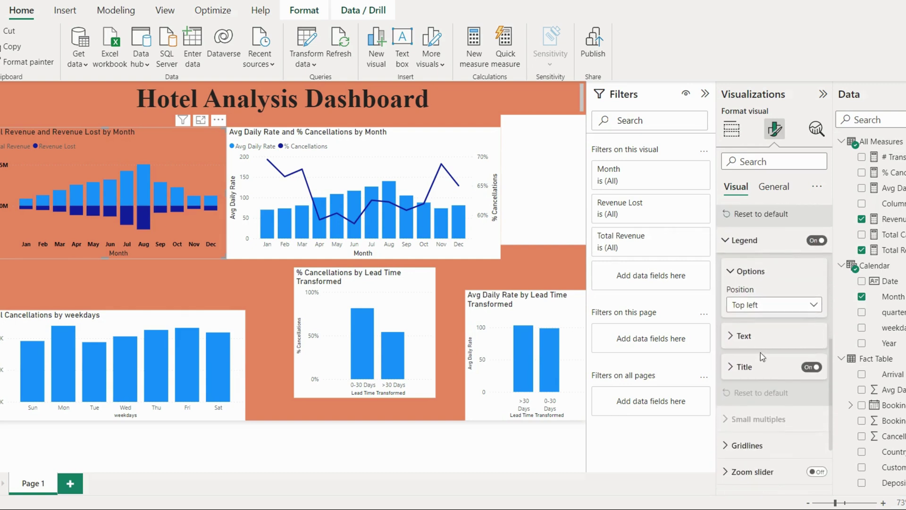
{"action": "left_click", "coordinate": [744, 335]}
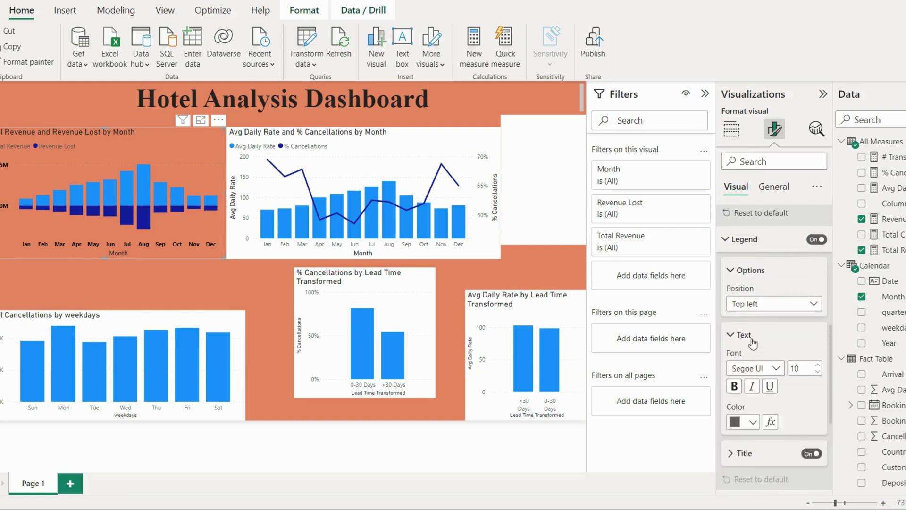
{"action": "scroll", "coordinate": [754, 330], "scroll_direction": "down", "scroll_amount": 3}
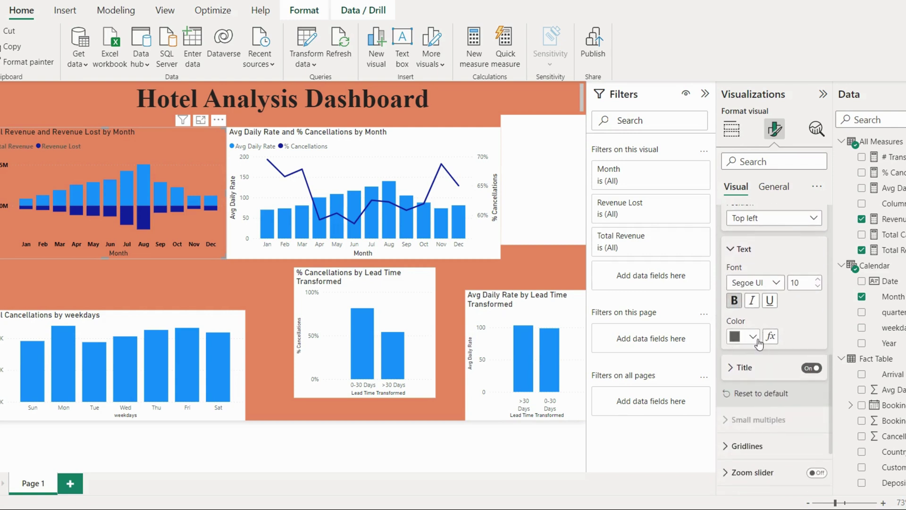
{"action": "left_click", "coordinate": [752, 337]}
{"action": "left_click", "coordinate": [743, 280]}
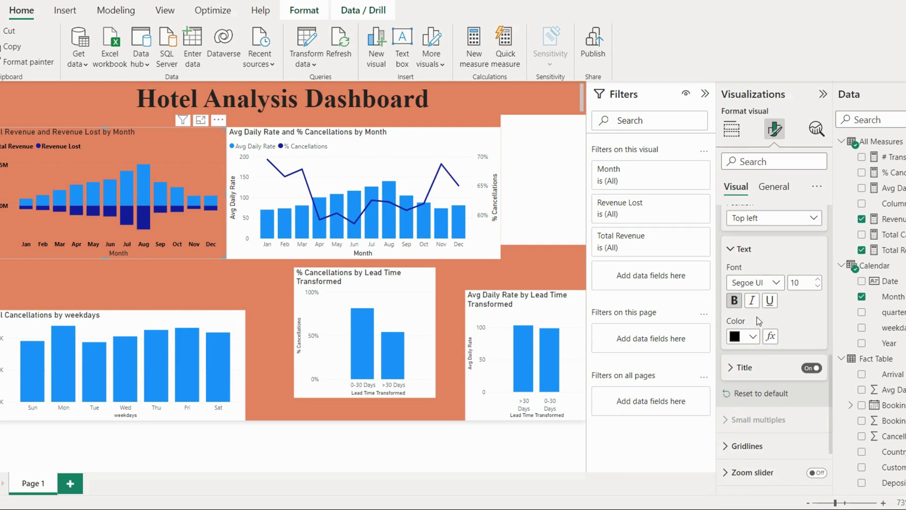
{"action": "left_click", "coordinate": [744, 250]}
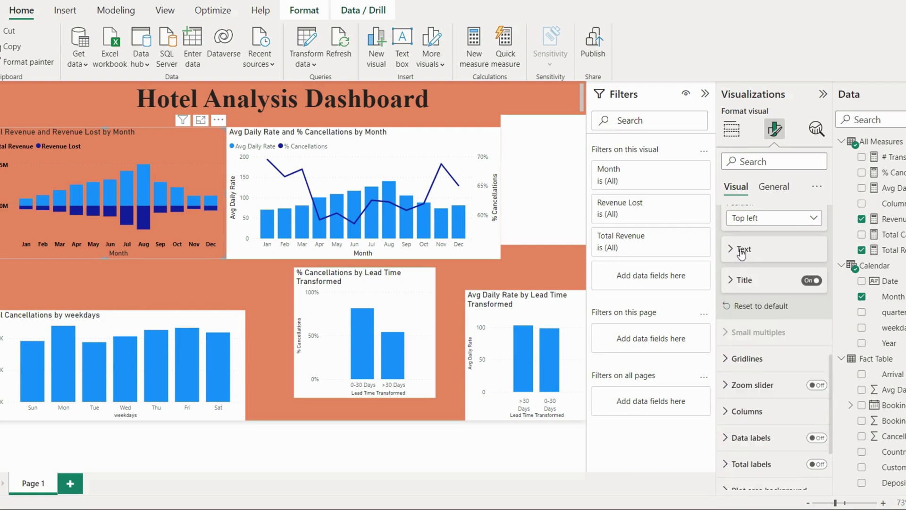
Step: Set the horizontal gridlines of the Total Revenue and Revenue Lost by Month chart to black
{"action": "left_click", "coordinate": [785, 360]}
{"action": "scroll", "coordinate": [778, 354], "scroll_direction": "down", "scroll_amount": 2}
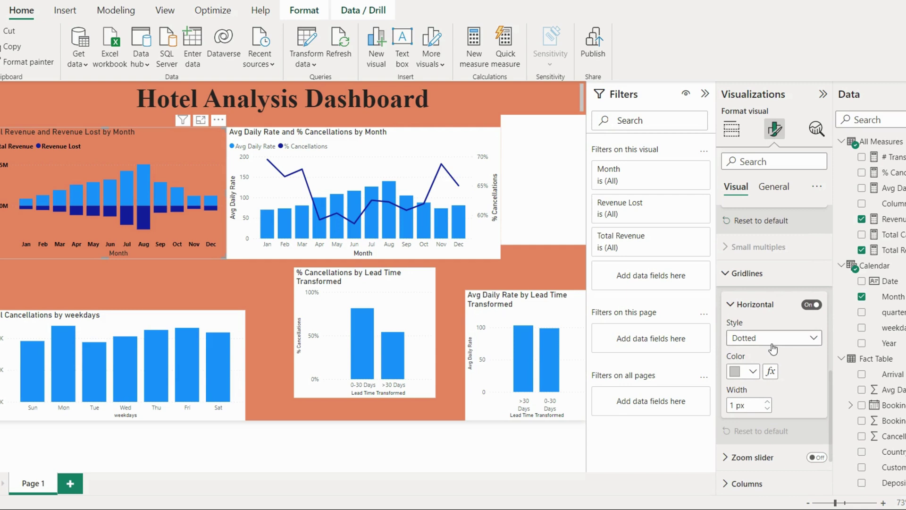
{"action": "left_click", "coordinate": [753, 371]}
{"action": "left_click", "coordinate": [743, 314]}
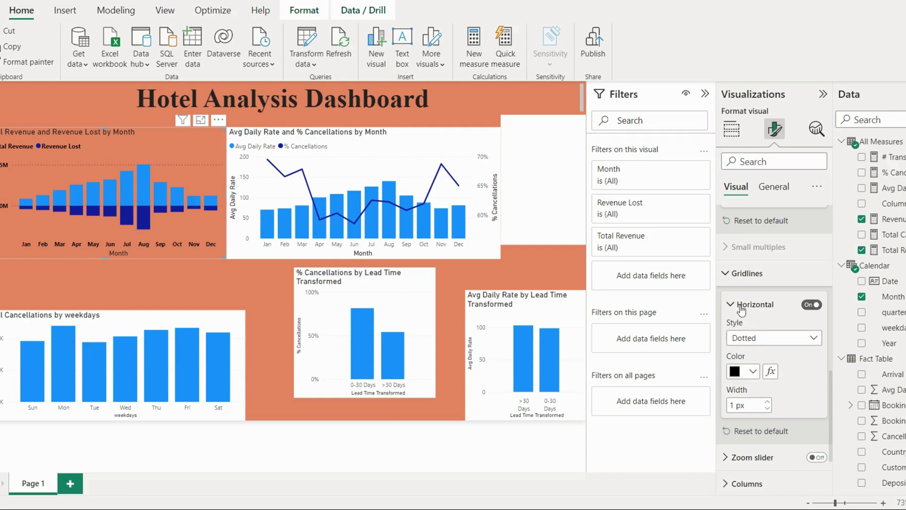
{"action": "left_click", "coordinate": [743, 305]}
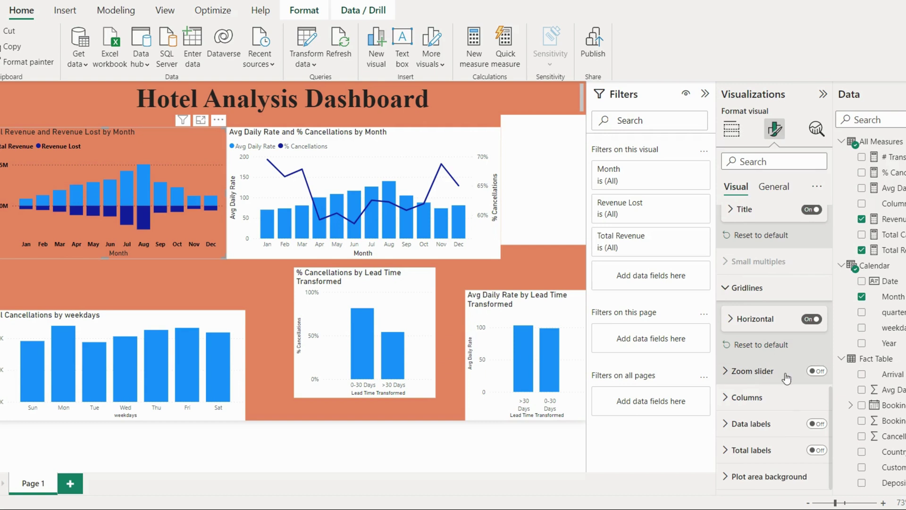
Step: Change the Revenue Lost columns of the monthly revenue chart to red
{"action": "left_click", "coordinate": [760, 402]}
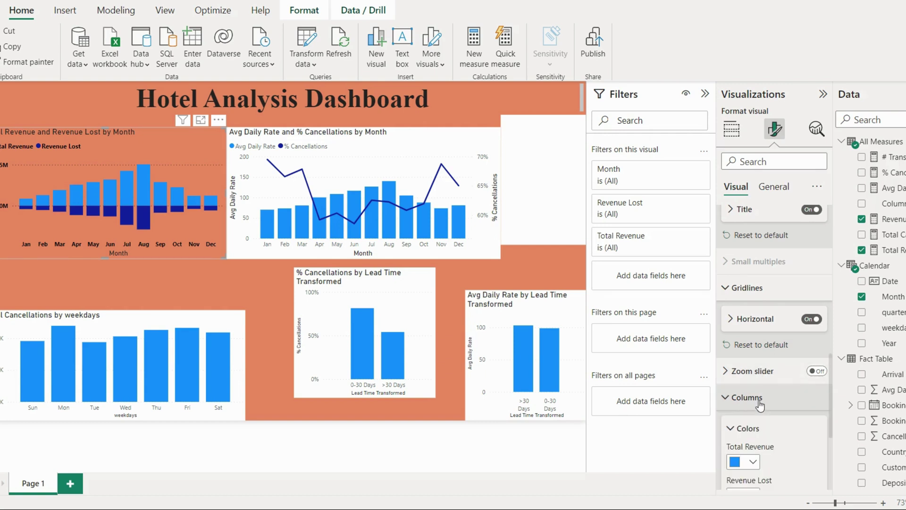
{"action": "scroll", "coordinate": [759, 405], "scroll_direction": "down", "scroll_amount": 2}
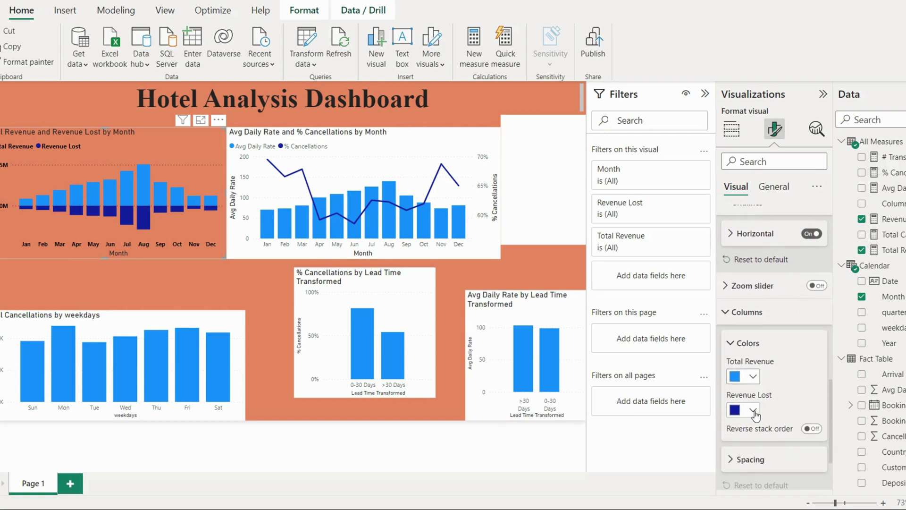
{"action": "left_click", "coordinate": [754, 410]}
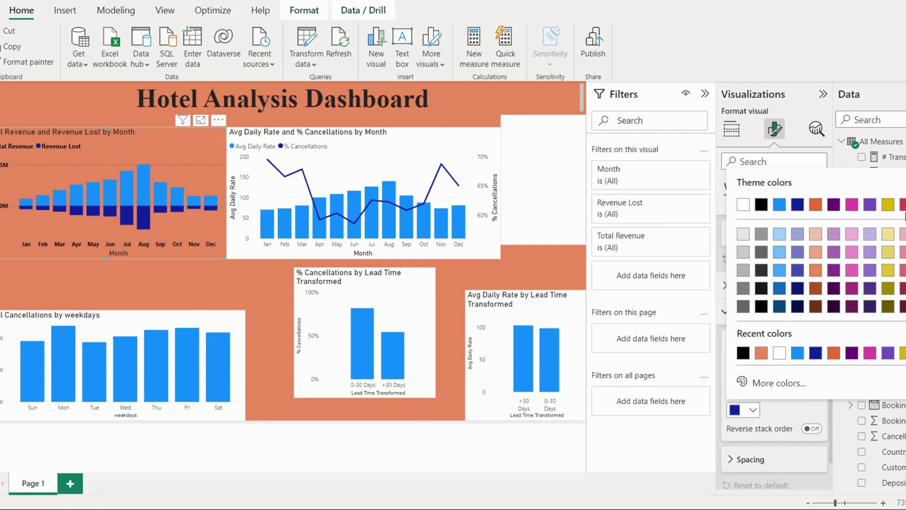
{"action": "left_click", "coordinate": [902, 205]}
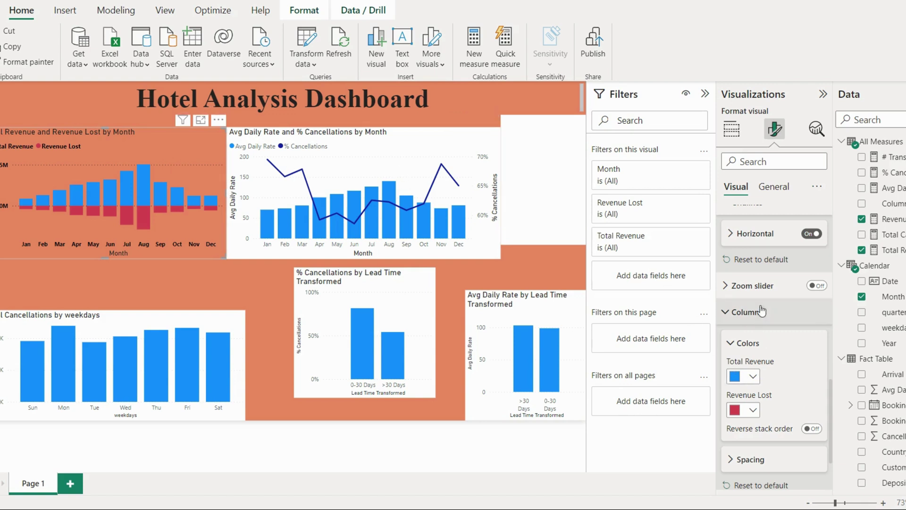
Step: Change the page's canvas background to light yellow
{"action": "left_click", "coordinate": [256, 310]}
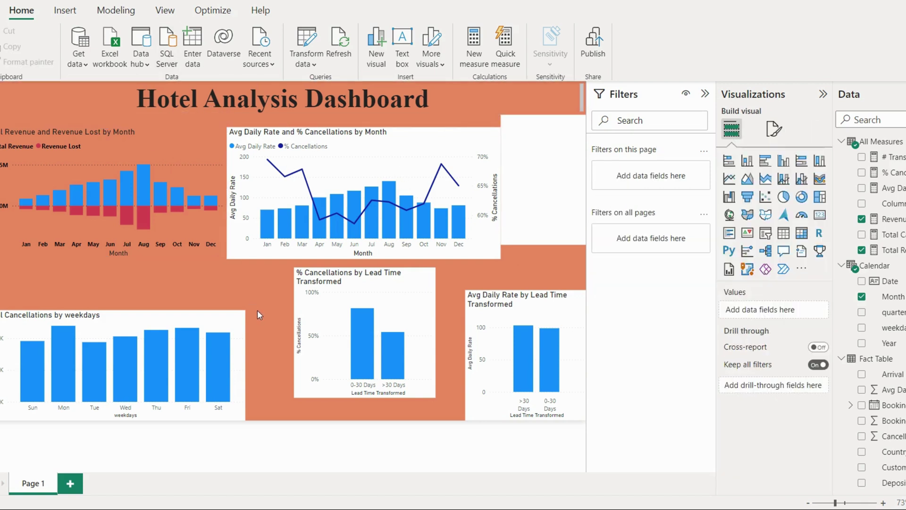
{"action": "left_click", "coordinate": [774, 131]}
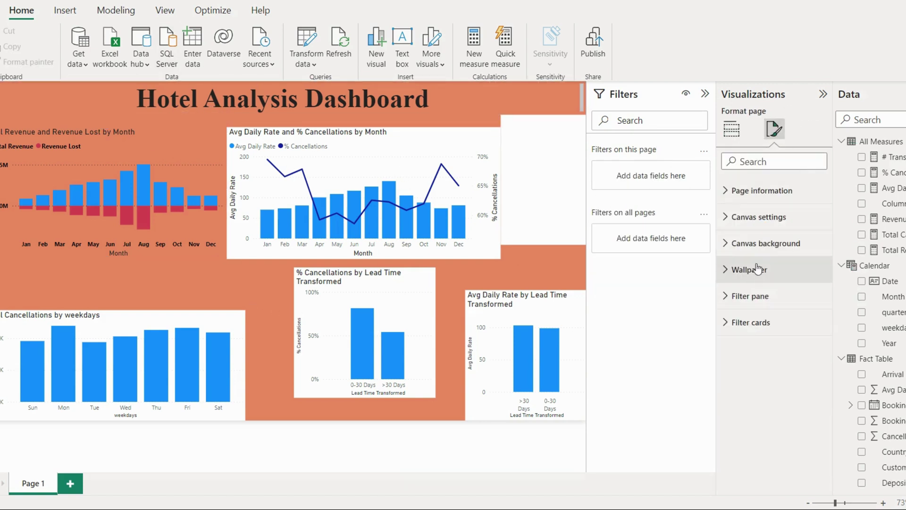
{"action": "left_click", "coordinate": [777, 246]}
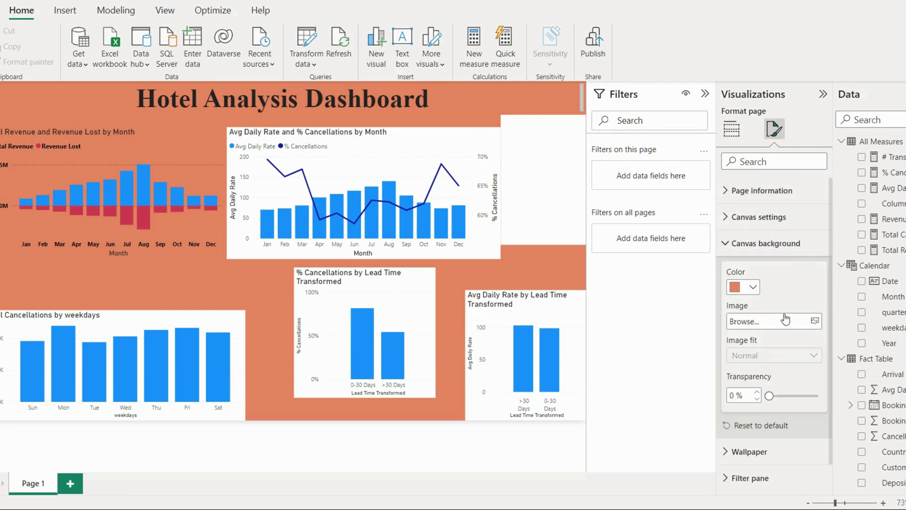
{"action": "left_click", "coordinate": [753, 287]}
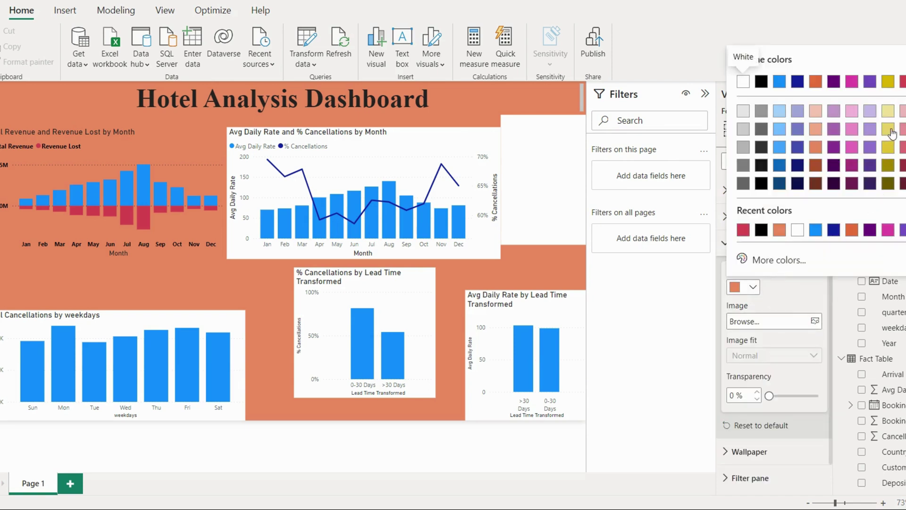
{"action": "left_click", "coordinate": [888, 113]}
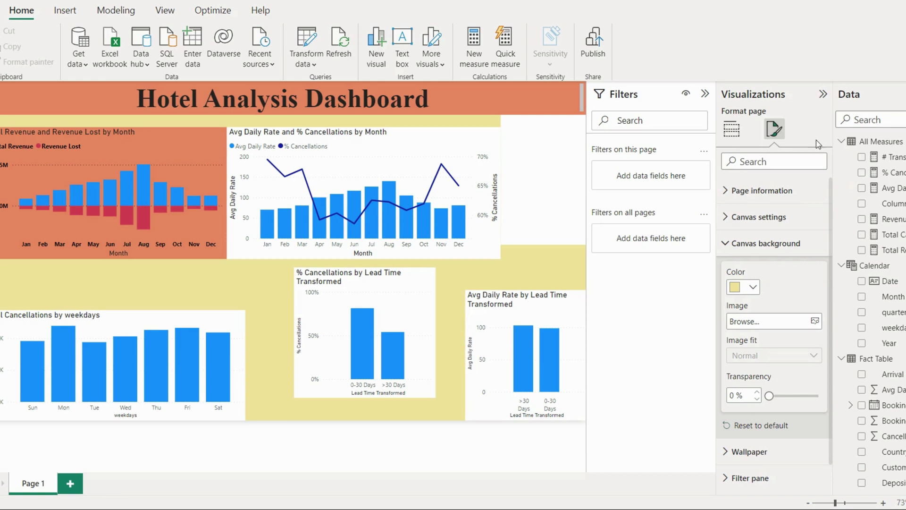
Step: Set the background of the Hotel Analysis Dashboard title banner to the canvas's light yellow
{"action": "left_click", "coordinate": [506, 112]}
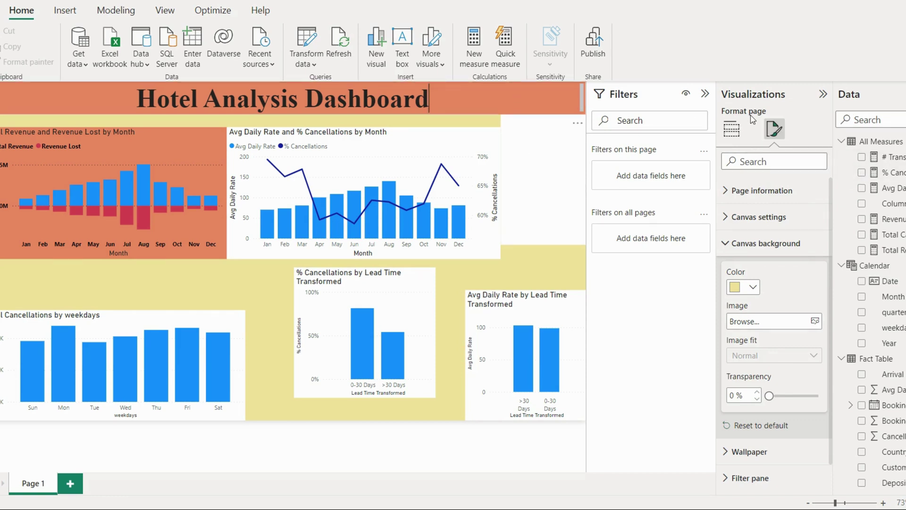
{"action": "left_click", "coordinate": [757, 250]}
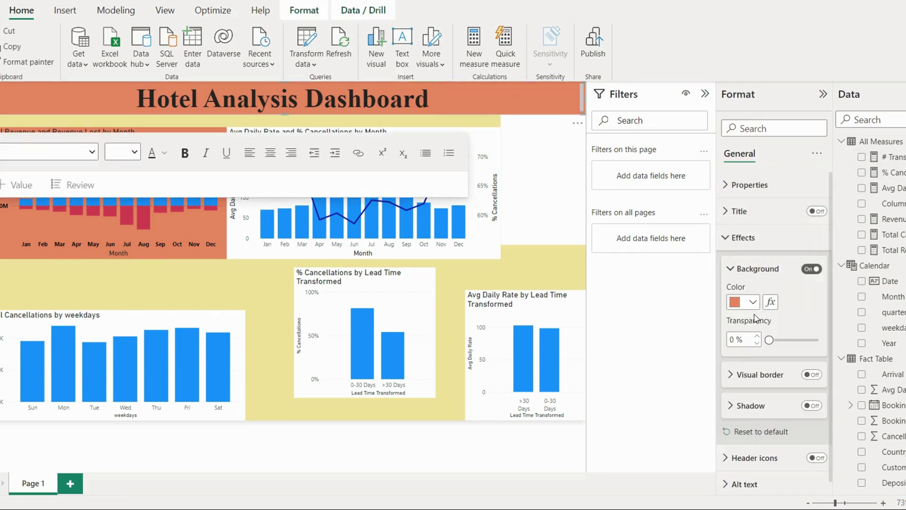
{"action": "left_click", "coordinate": [753, 301]}
{"action": "left_click", "coordinate": [743, 245]}
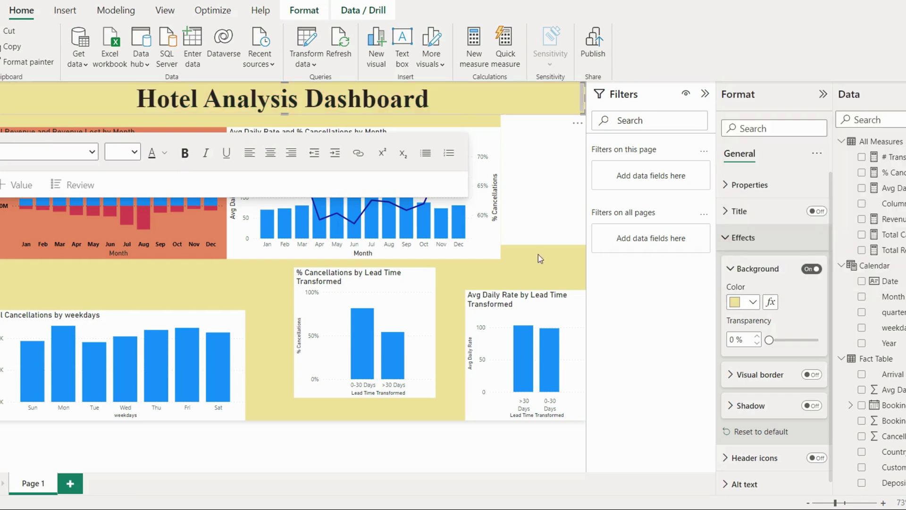
Step: Set the background of the Total Revenue and Revenue Lost by Month chart to the canvas's light yellow
{"action": "left_click", "coordinate": [223, 228]}
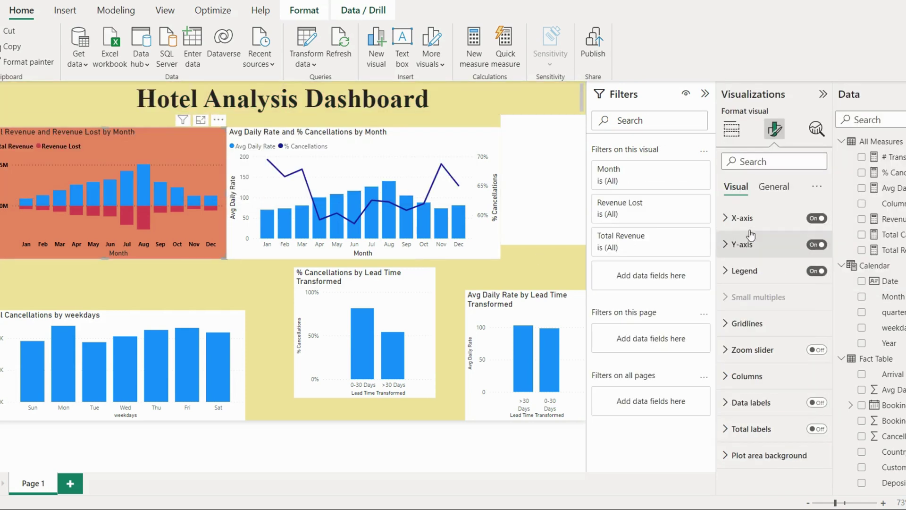
{"action": "left_click", "coordinate": [780, 191]}
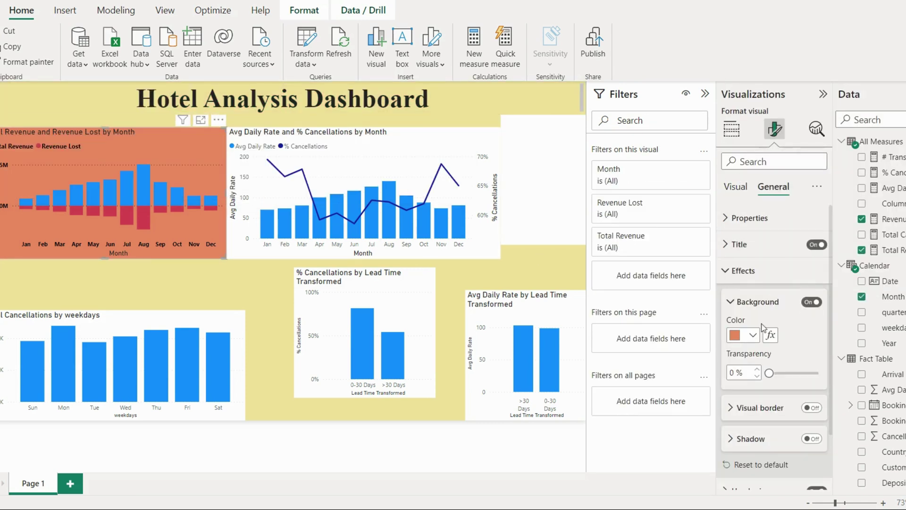
{"action": "left_click", "coordinate": [753, 335]}
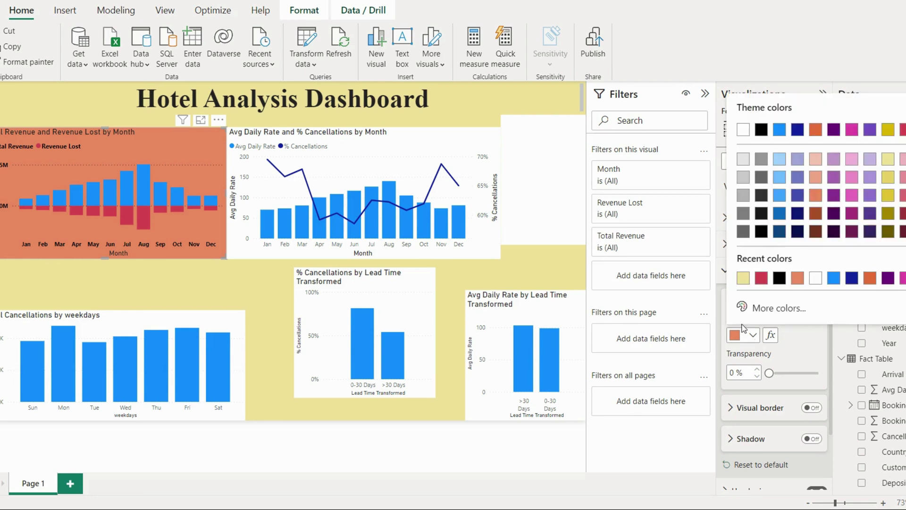
{"action": "left_click", "coordinate": [743, 278]}
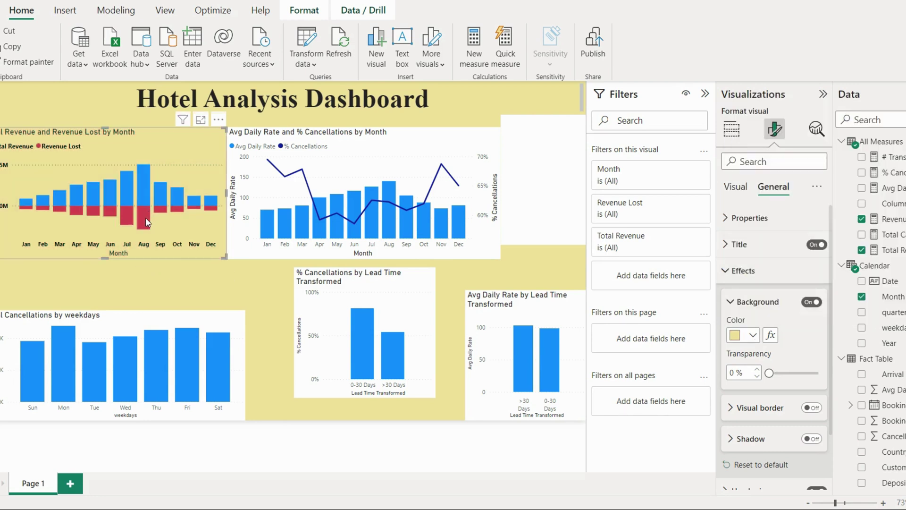
Step: Change the Total Revenue columns of the monthly revenue chart to dark navy blue
{"action": "mouse_move", "coordinate": [147, 223]}
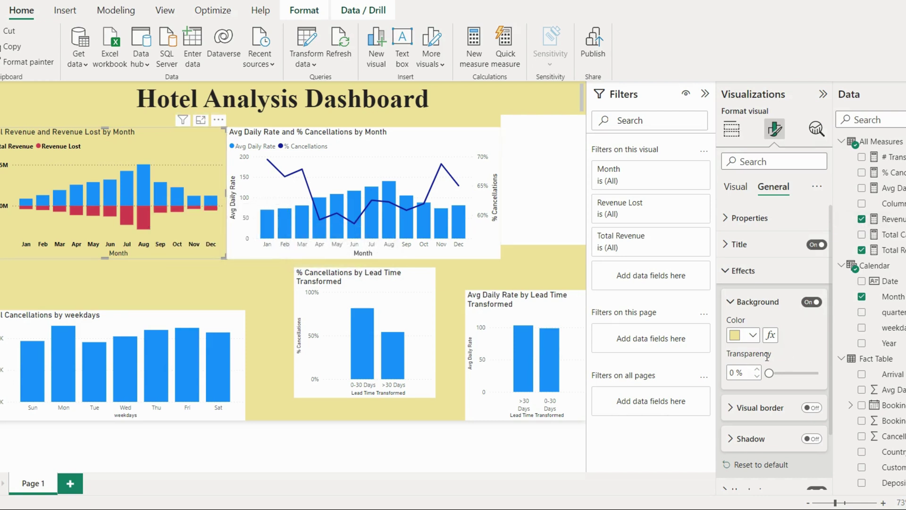
{"action": "scroll", "coordinate": [765, 339], "scroll_direction": "down", "scroll_amount": 1}
{"action": "scroll", "coordinate": [765, 338], "scroll_direction": "down", "scroll_amount": 1}
{"action": "scroll", "coordinate": [765, 338], "scroll_direction": "up", "scroll_amount": 2}
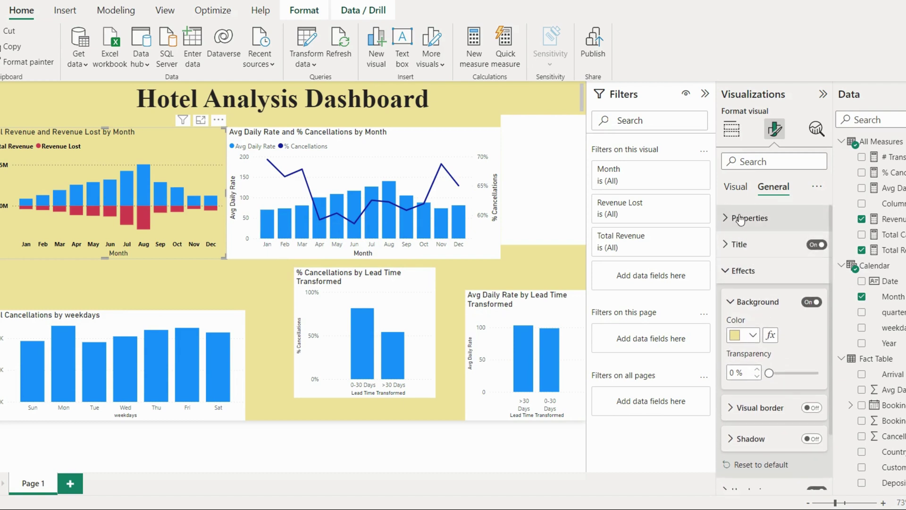
{"action": "left_click", "coordinate": [736, 186]}
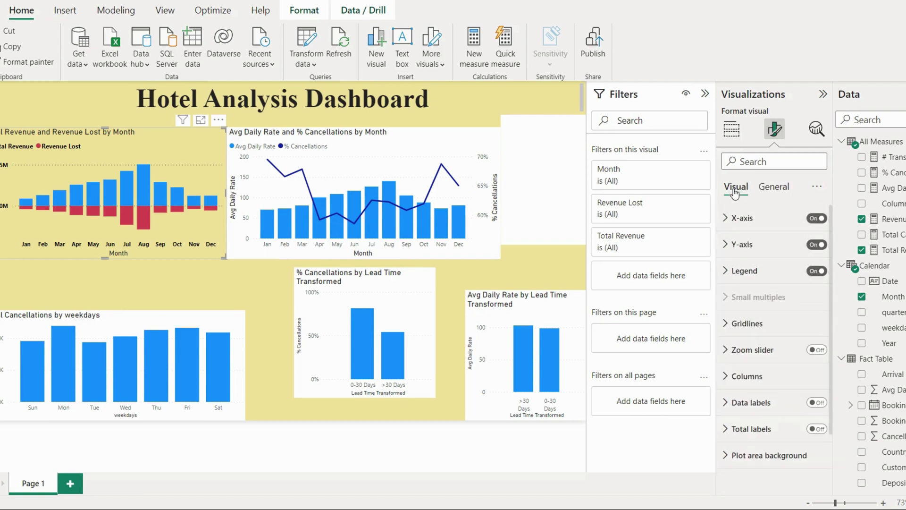
{"action": "left_click", "coordinate": [756, 376]}
{"action": "left_click", "coordinate": [754, 398]}
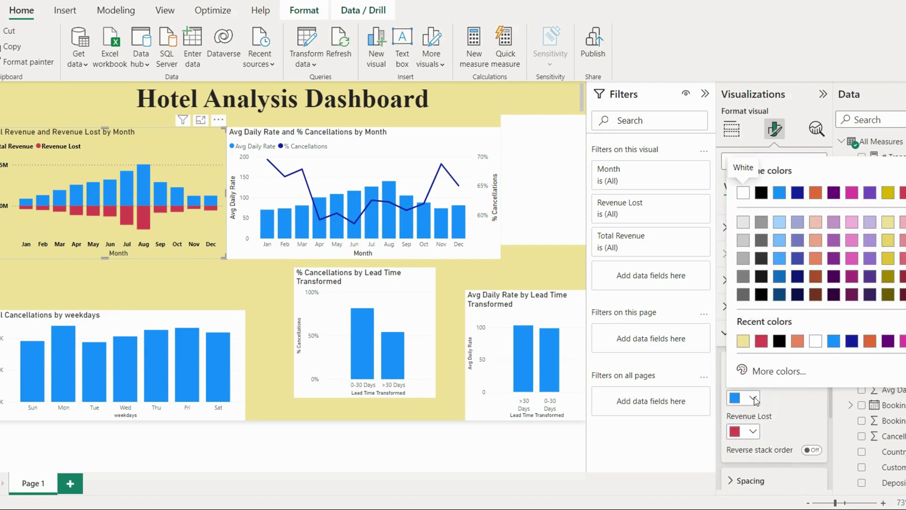
{"action": "left_click", "coordinate": [797, 283]}
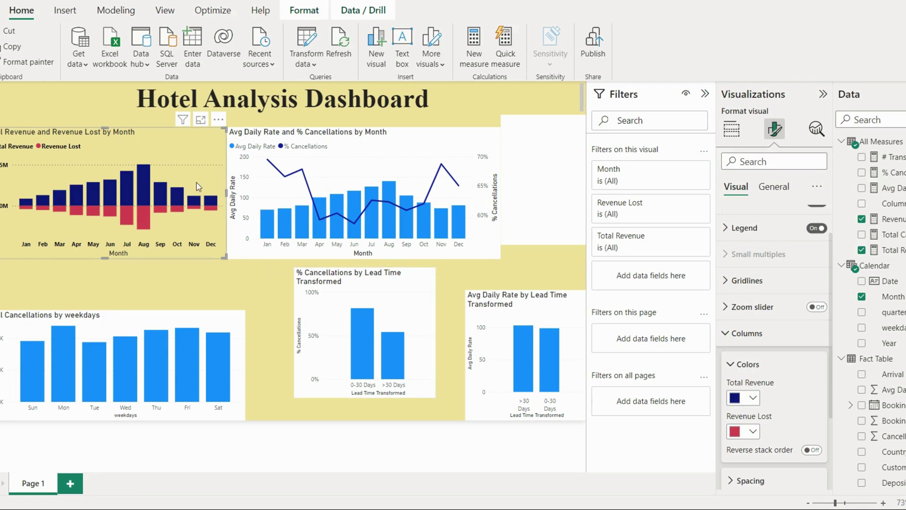
Step: Make the title of the Total Revenue and Revenue Lost by Month chart bold and center it horizontally
{"action": "left_click", "coordinate": [776, 191]}
{"action": "left_click", "coordinate": [743, 192]}
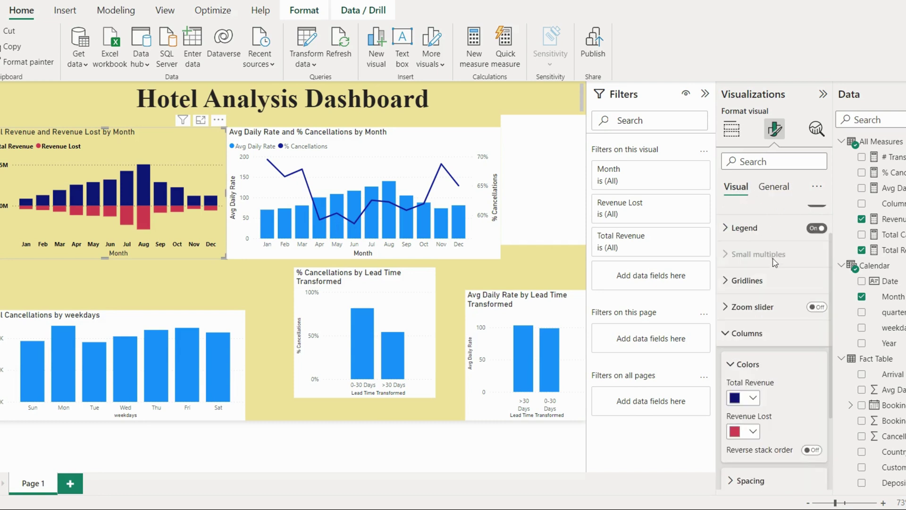
{"action": "scroll", "coordinate": [775, 262], "scroll_direction": "up", "scroll_amount": 2}
{"action": "left_click", "coordinate": [771, 197]}
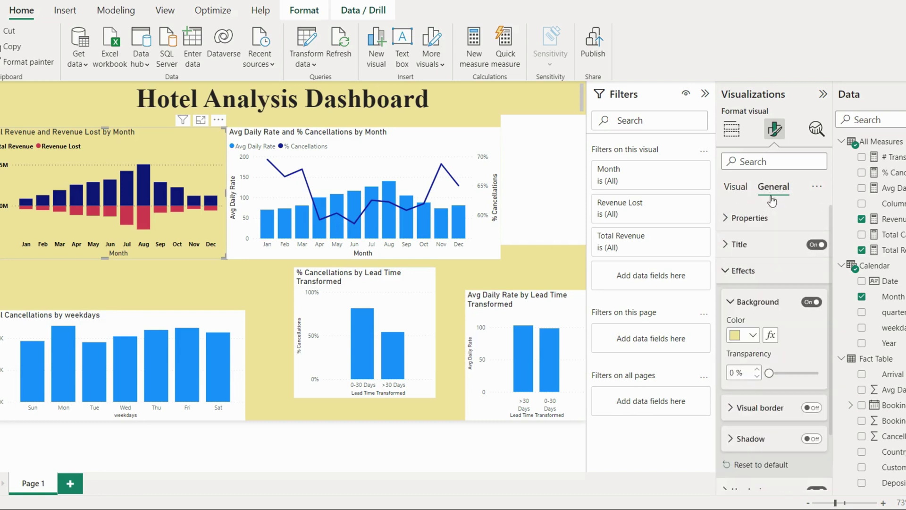
{"action": "left_click", "coordinate": [737, 244]}
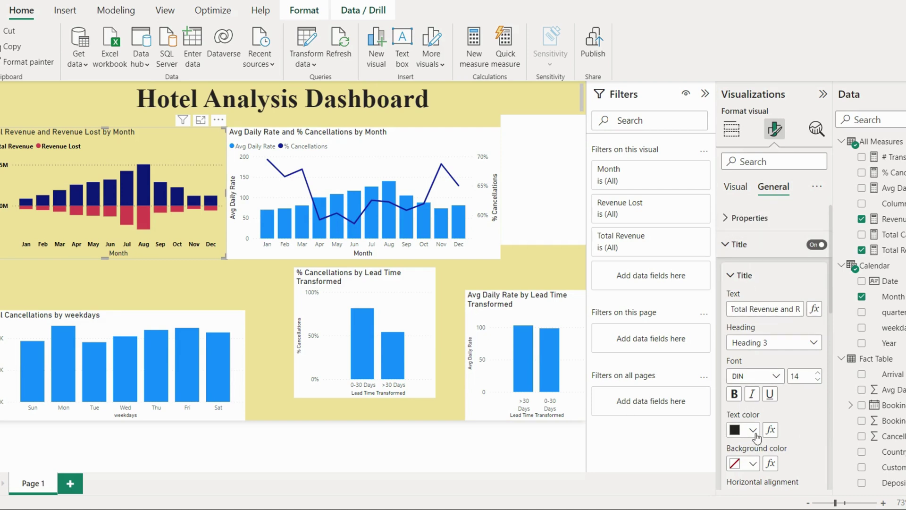
{"action": "left_click", "coordinate": [734, 393]}
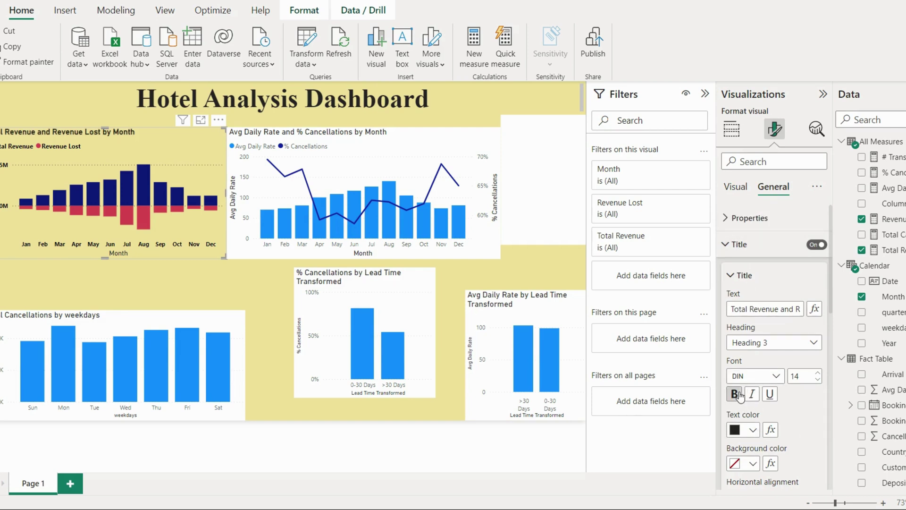
{"action": "scroll", "coordinate": [750, 406], "scroll_direction": "down", "scroll_amount": 3}
{"action": "left_click", "coordinate": [754, 419]}
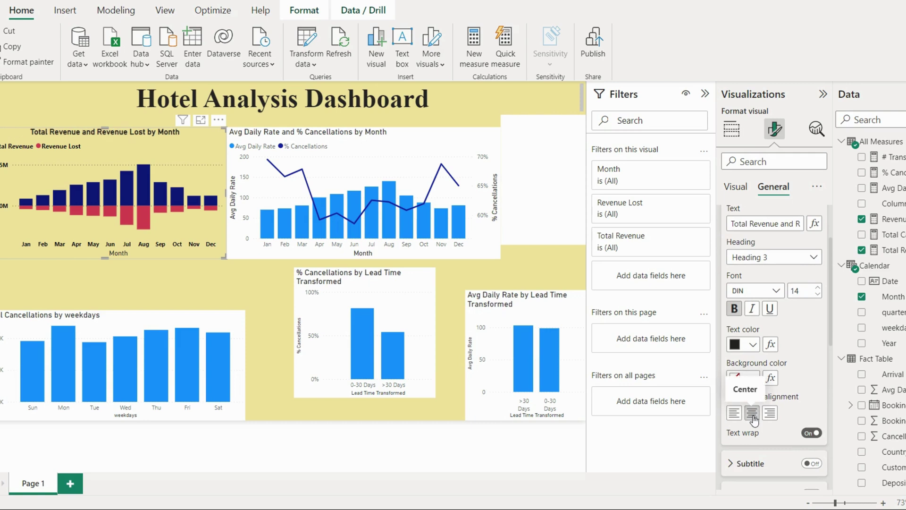
{"action": "scroll", "coordinate": [754, 418], "scroll_direction": "down", "scroll_amount": 2}
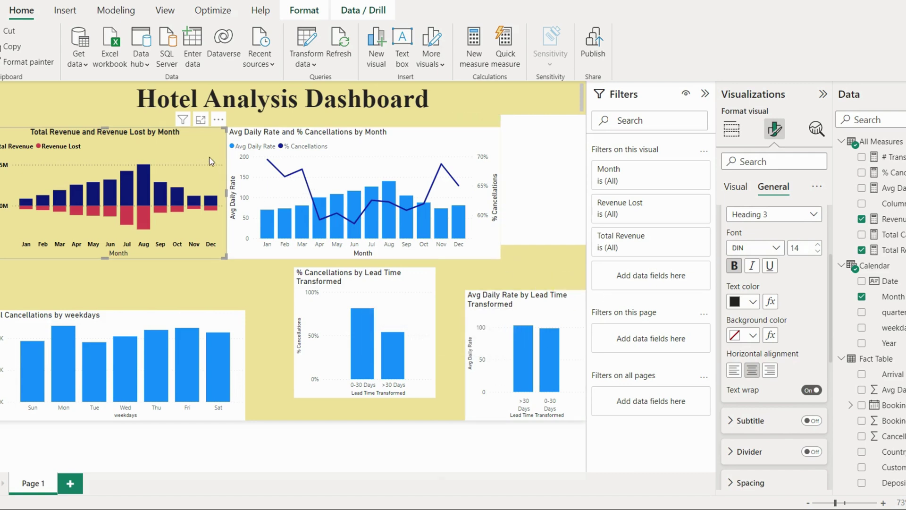
Step: Copy the Total Revenue and Revenue Lost by Month formatting to the Avg Daily Rate and % Cancellations by Month and Total Cancellations by weekdays charts
{"action": "left_click", "coordinate": [26, 63]}
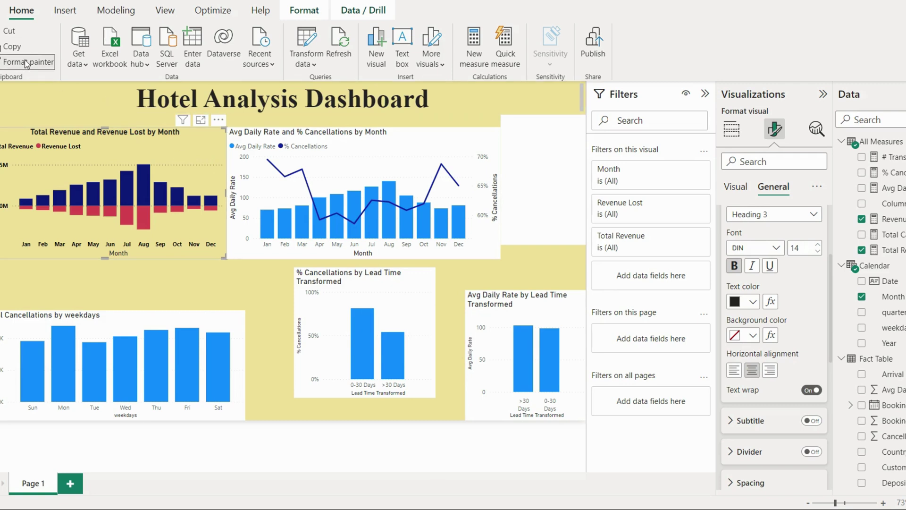
{"action": "left_click", "coordinate": [347, 159]}
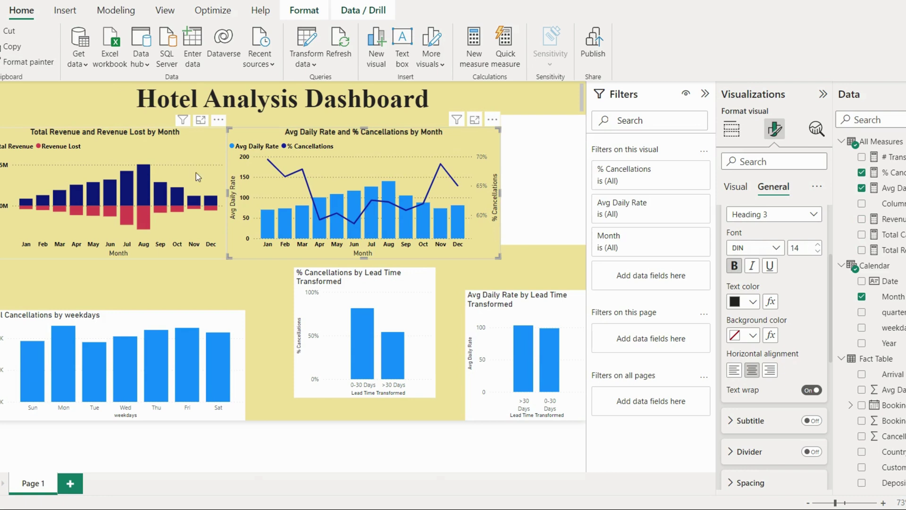
{"action": "left_click", "coordinate": [190, 153]}
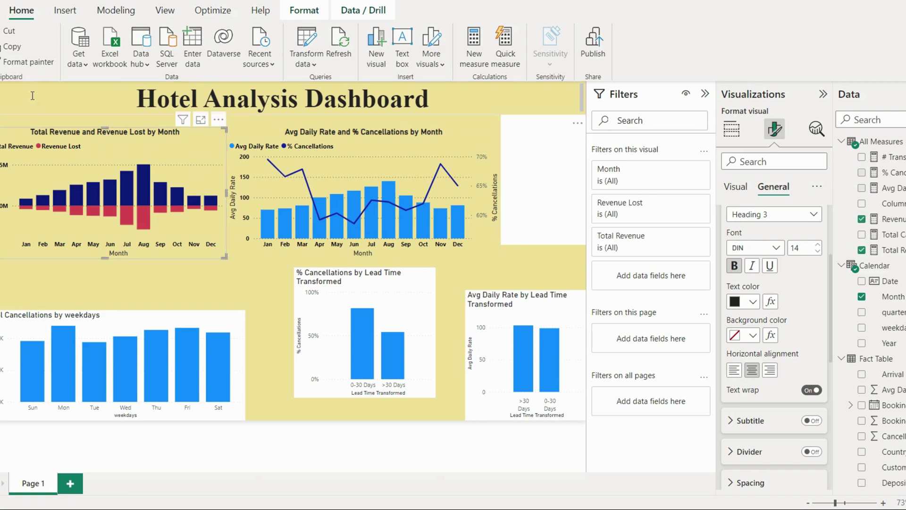
{"action": "left_click", "coordinate": [28, 63]}
{"action": "left_click", "coordinate": [150, 320]}
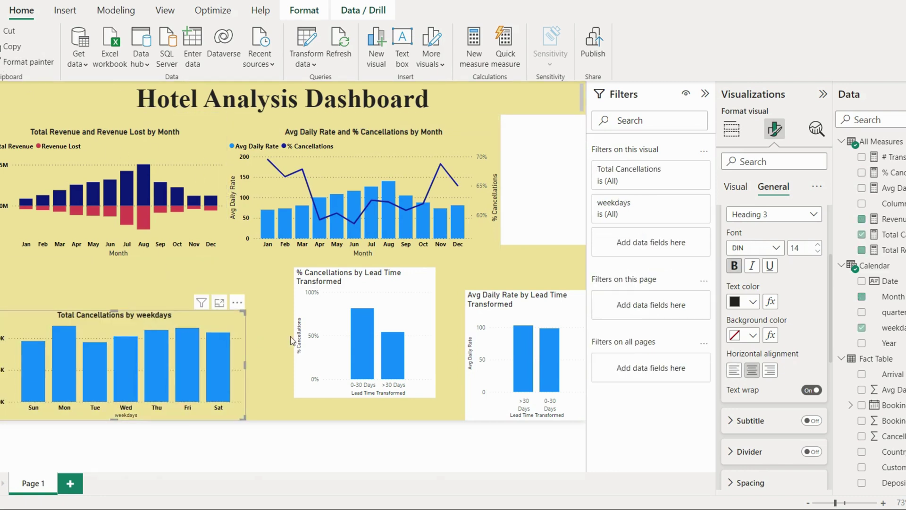
Step: Apply the same copied formatting to the % Cancellations and Avg Daily Rate by Lead Time Transformed charts with Format painter
{"action": "left_click", "coordinate": [42, 64]}
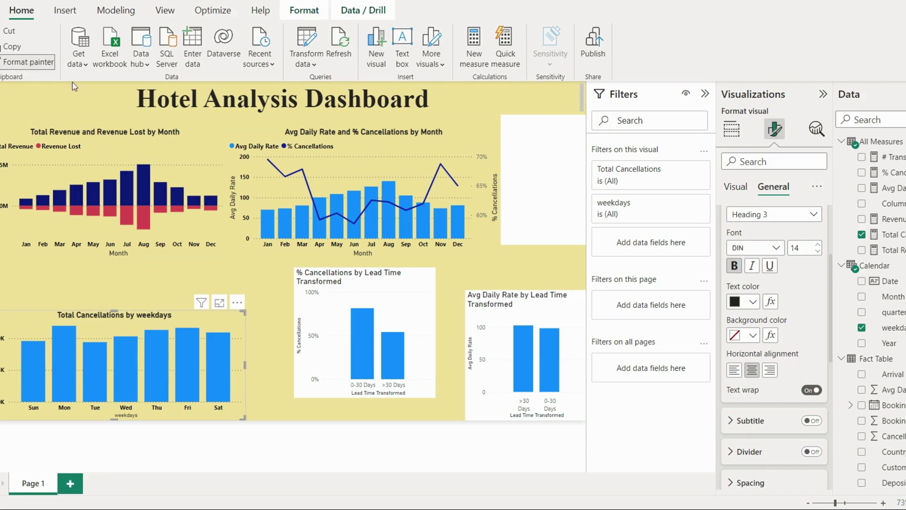
{"action": "left_click", "coordinate": [360, 298]}
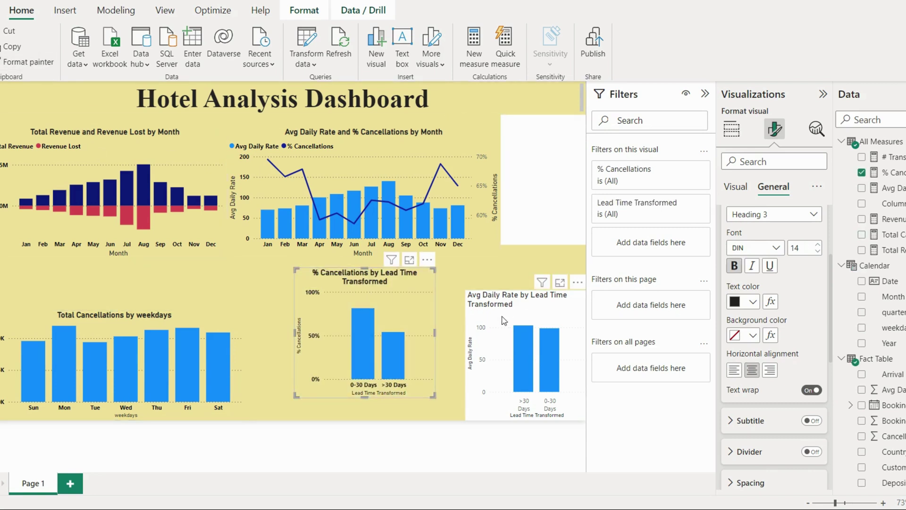
{"action": "left_click", "coordinate": [530, 319]}
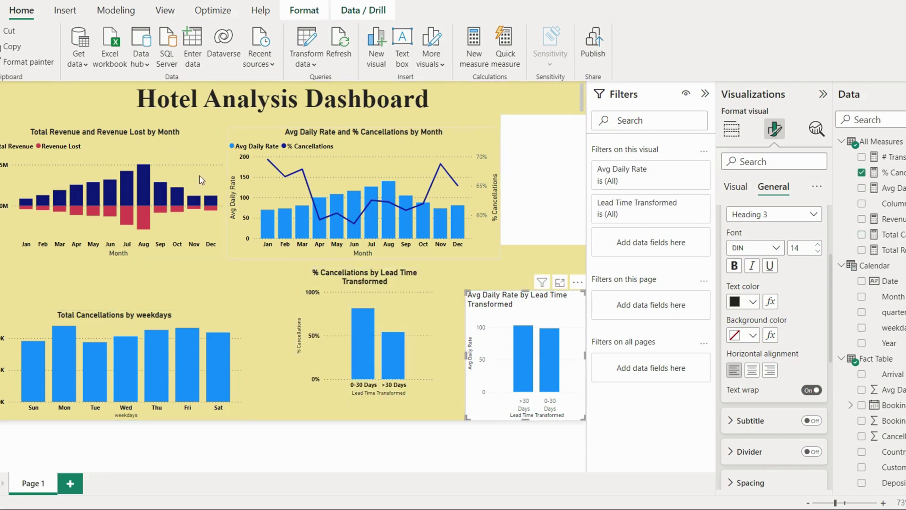
{"action": "left_click", "coordinate": [325, 311]}
{"action": "left_click", "coordinate": [37, 65]}
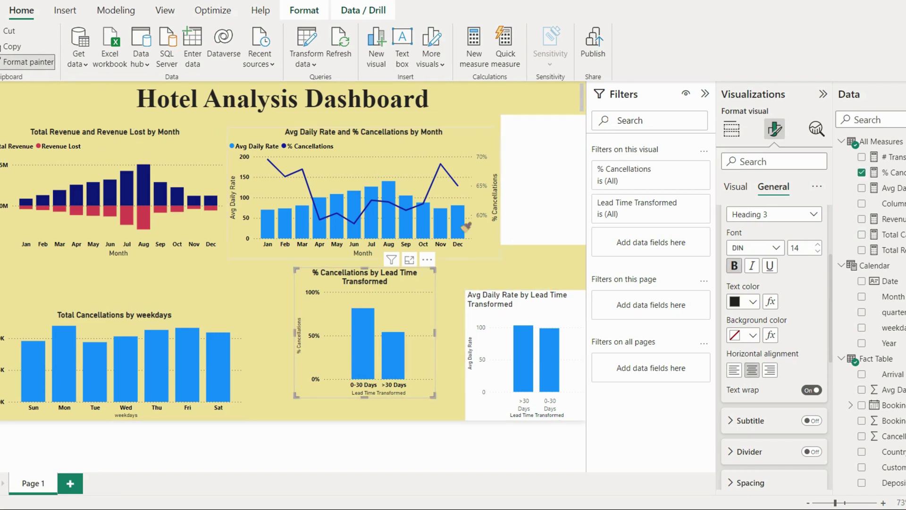
{"action": "left_click", "coordinate": [492, 325]}
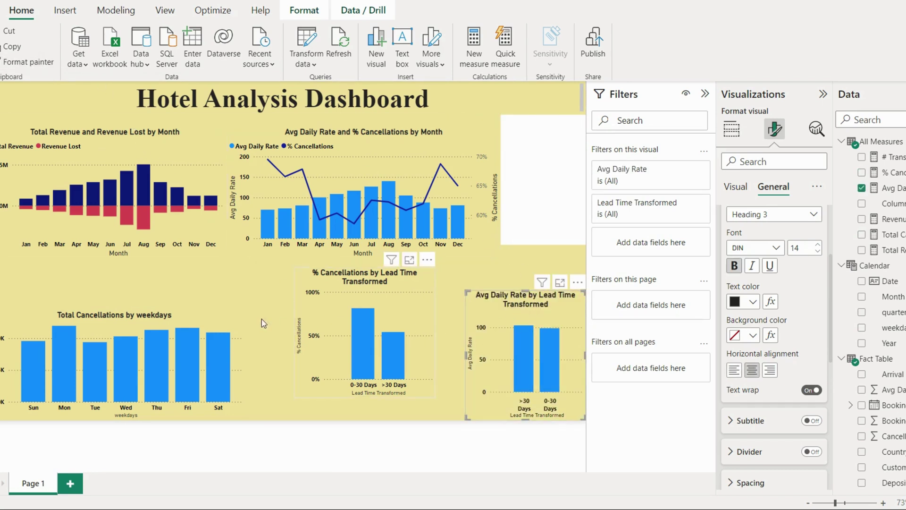
Step: Place the two Lead Time Transformed charts side by side next to the weekday chart and resize them to match its height
{"action": "left_click_drag", "start_coordinate": [321, 320], "coordinate": [273, 342]}
{"action": "left_click_drag", "start_coordinate": [296, 301], "coordinate": [311, 311]}
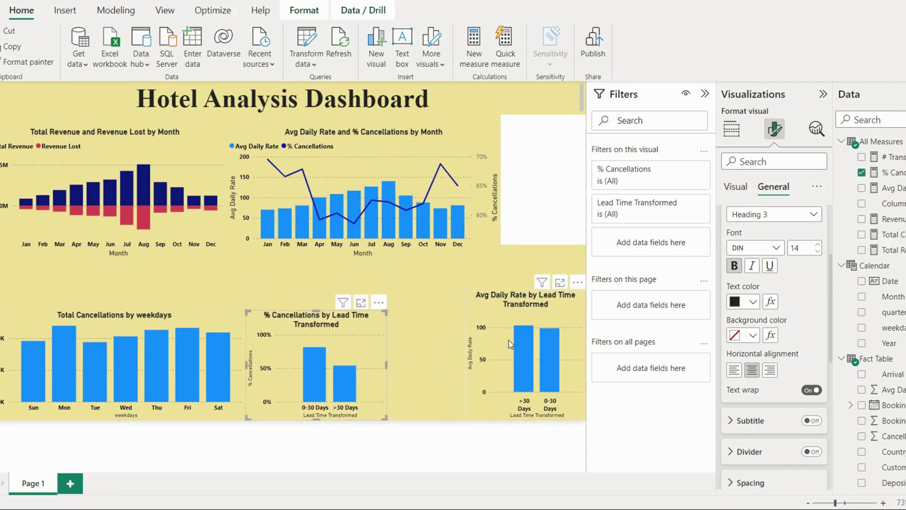
{"action": "left_click_drag", "start_coordinate": [485, 347], "coordinate": [429, 347]}
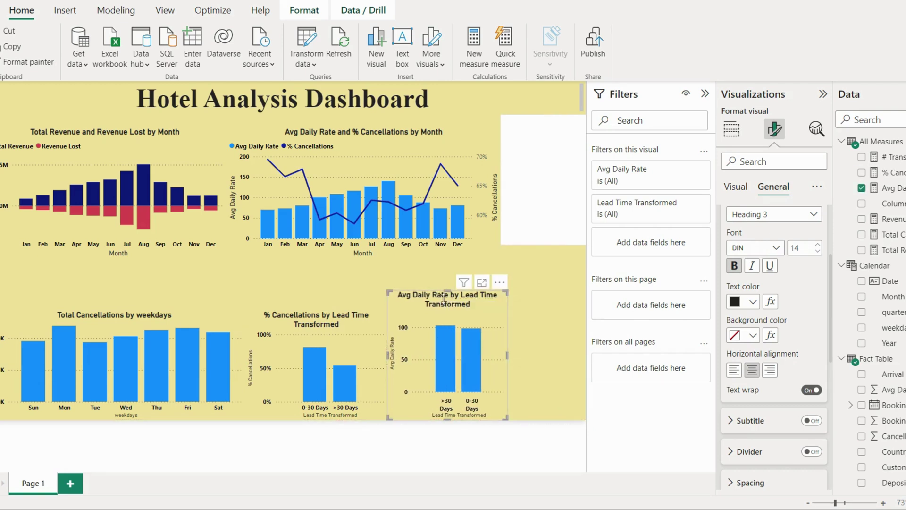
{"action": "left_click_drag", "start_coordinate": [442, 293], "coordinate": [444, 312]}
{"action": "left_click", "coordinate": [375, 347]}
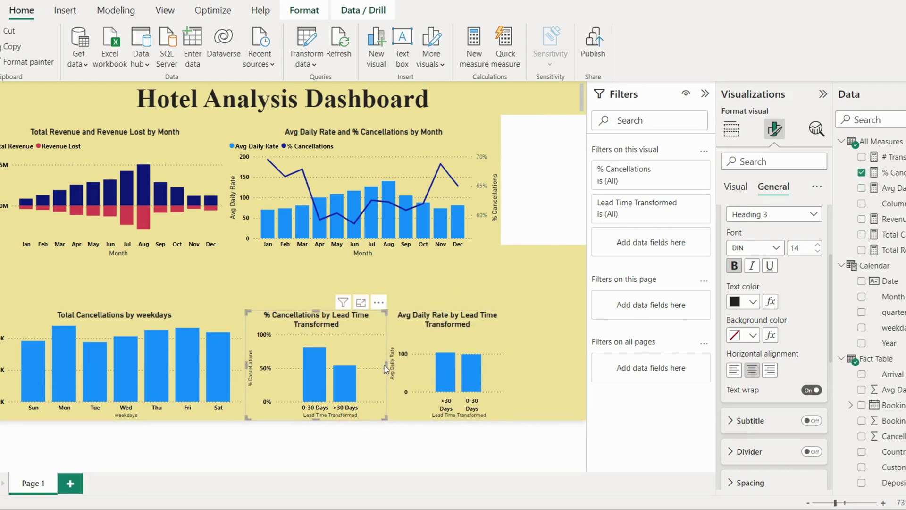
{"action": "mouse_move", "coordinate": [386, 364]}
{"action": "left_mouse_down"}
{"action": "mouse_move", "coordinate": [375, 365]}
{"action": "mouse_move", "coordinate": [400, 366]}
{"action": "left_mouse_up"}
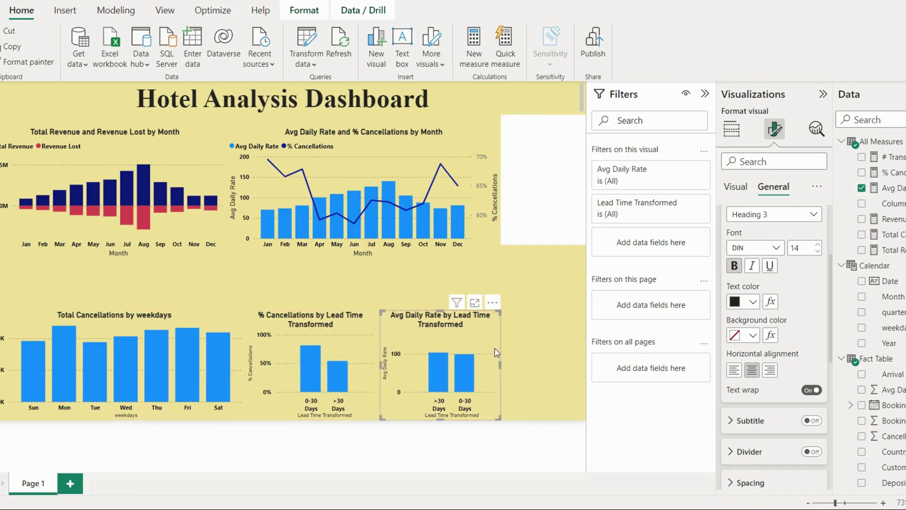
{"action": "left_click", "coordinate": [532, 346]}
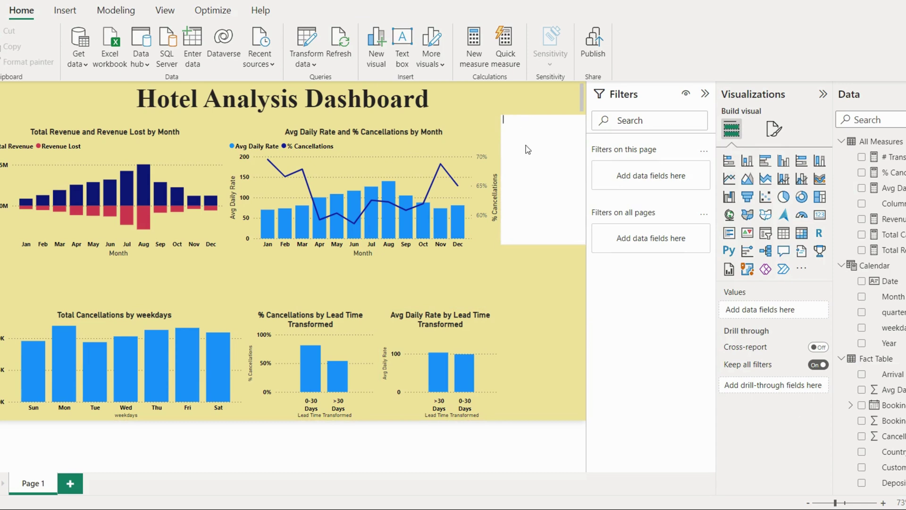
Step: Remove the empty white text box beside the Avg Daily Rate and % Cancellations by Month chart
{"action": "left_click", "coordinate": [527, 149]}
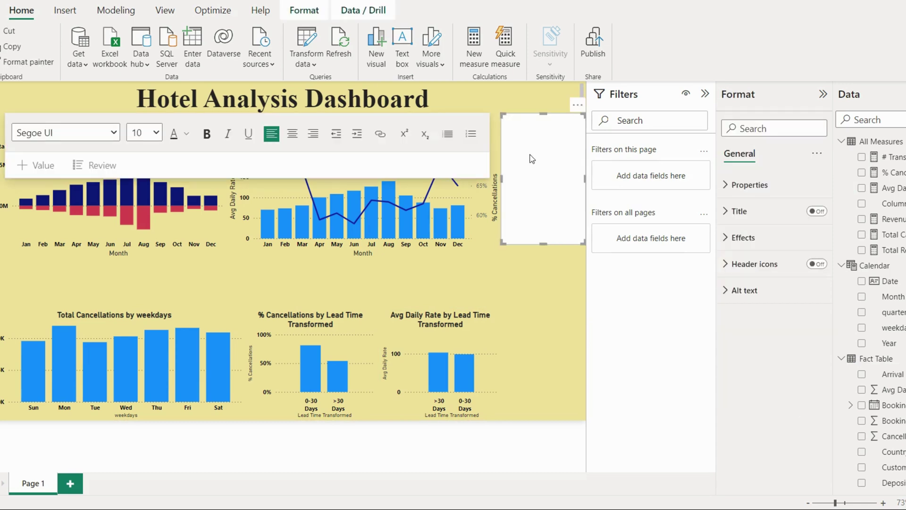
{"action": "left_click", "coordinate": [521, 245]}
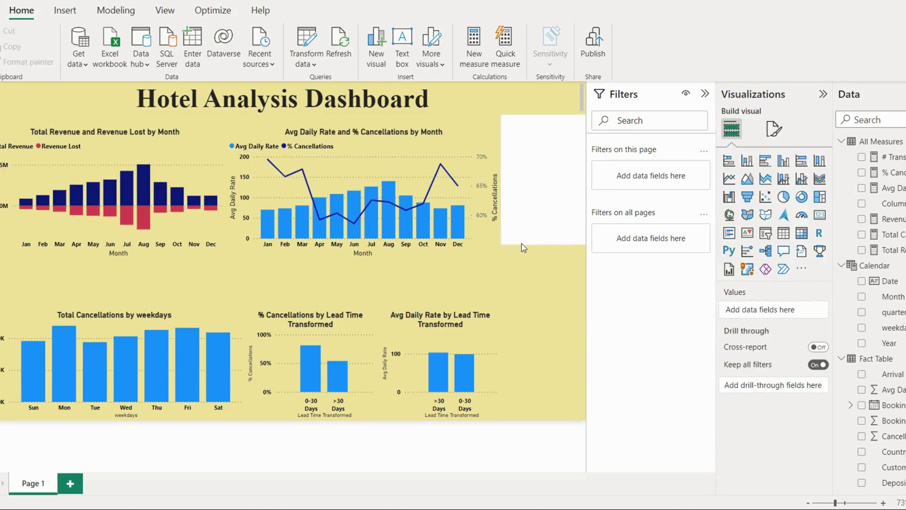
{"action": "left_click", "coordinate": [522, 243]}
{"action": "right_click", "coordinate": [520, 239]}
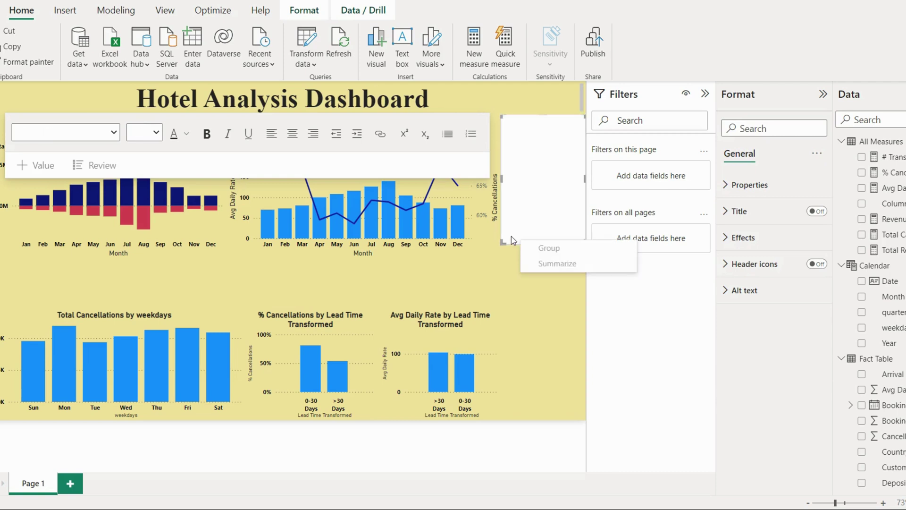
{"action": "left_click", "coordinate": [506, 240]}
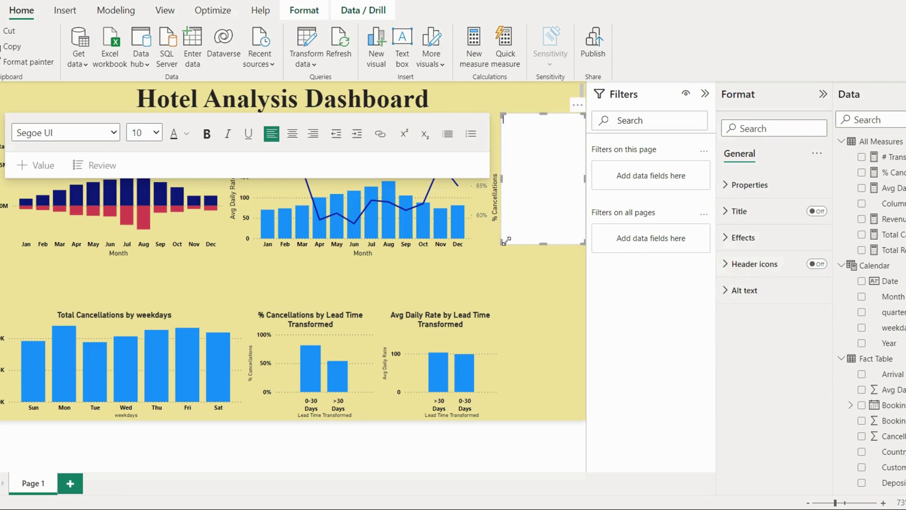
{"action": "left_click", "coordinate": [578, 104]}
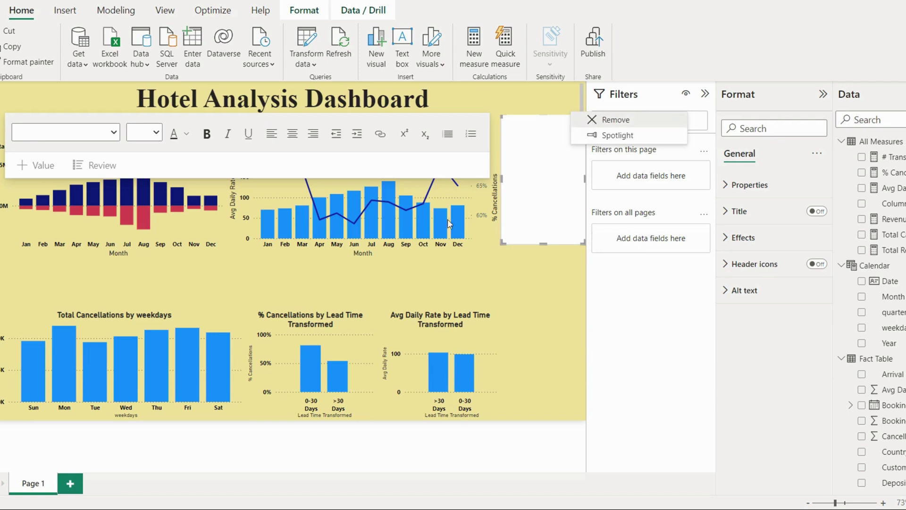
{"action": "left_click", "coordinate": [582, 121]}
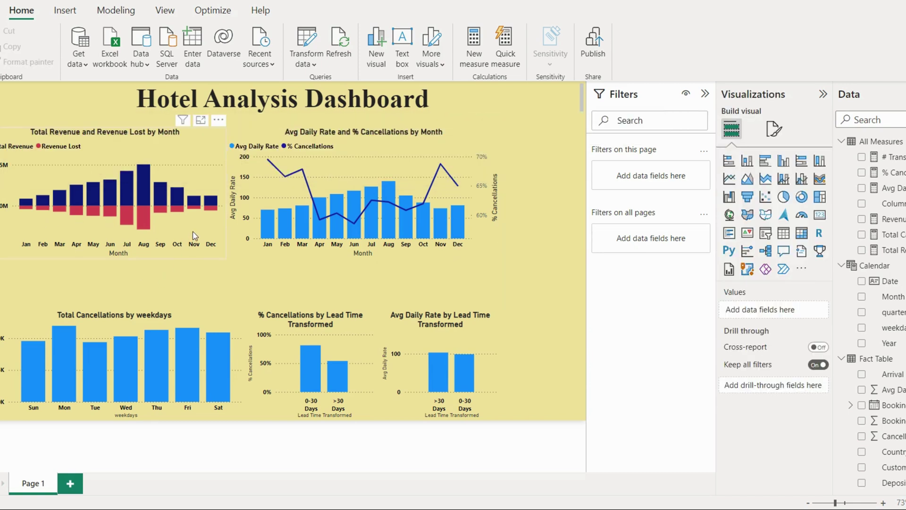
Step: Move both monthly charts down to sit directly above the lower row of charts, leaving space beneath the title banner
{"action": "left_click_drag", "start_coordinate": [195, 235], "coordinate": [191, 282]}
{"action": "left_click", "coordinate": [283, 196]}
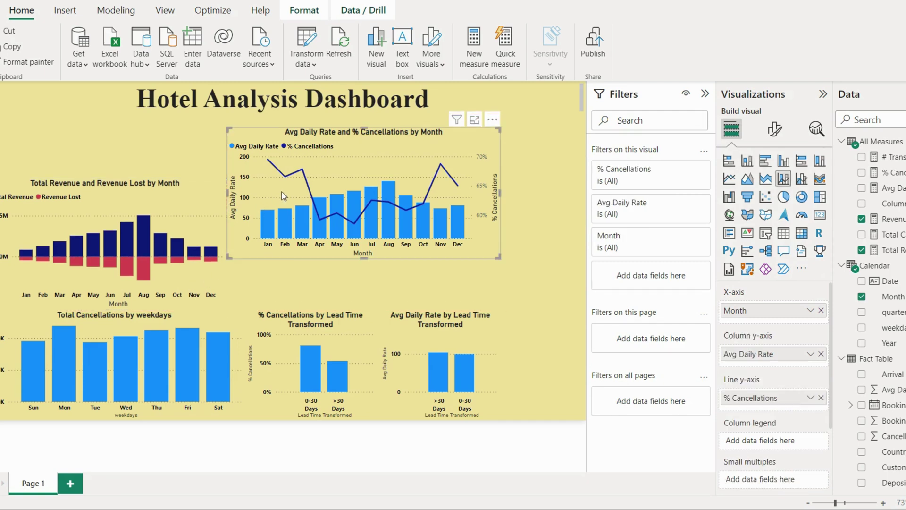
{"action": "left_click_drag", "start_coordinate": [283, 196], "coordinate": [283, 246]}
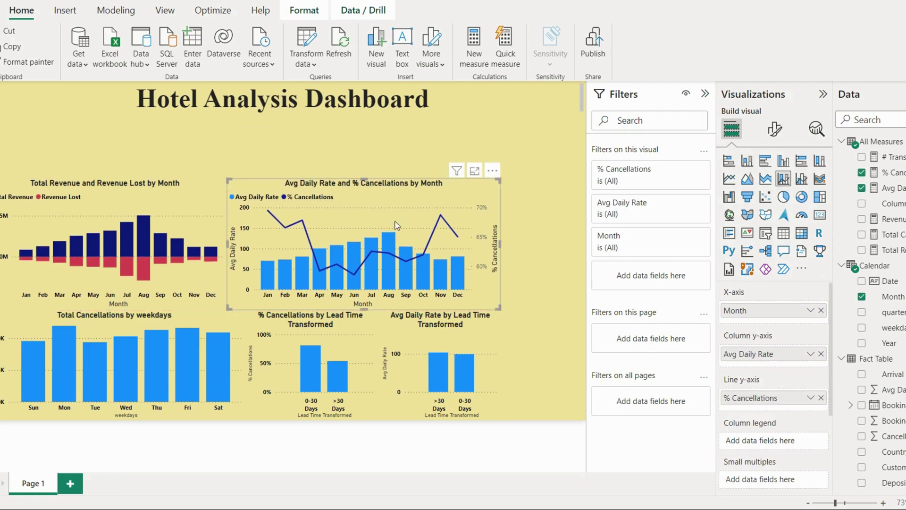
{"action": "left_click", "coordinate": [364, 149]}
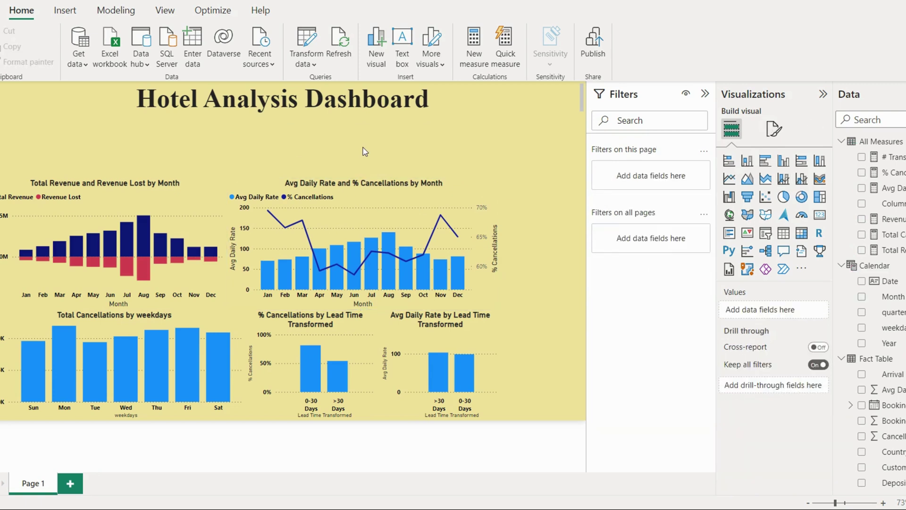
Step: Change the % Cancellations line of the Avg Daily Rate and % Cancellations by Month chart to red #D64550 and turn on its markers
{"action": "left_click", "coordinate": [366, 216]}
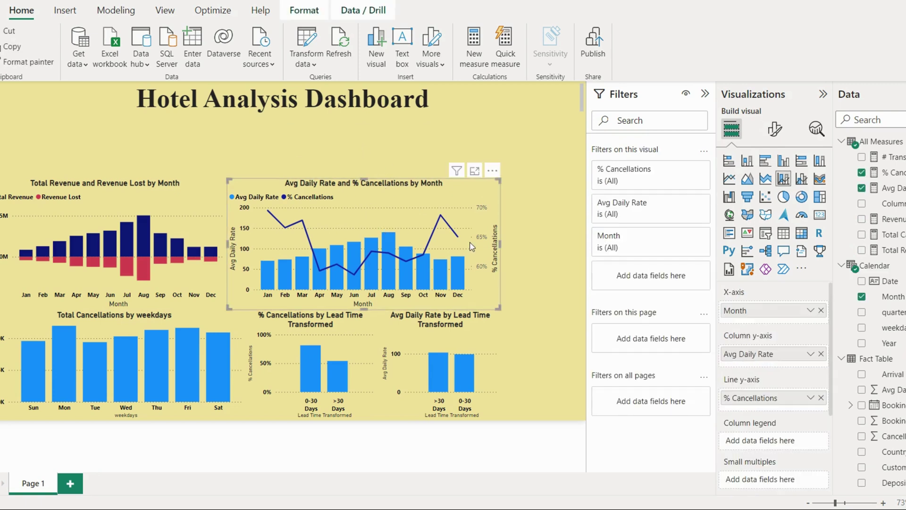
{"action": "left_click", "coordinate": [774, 131]}
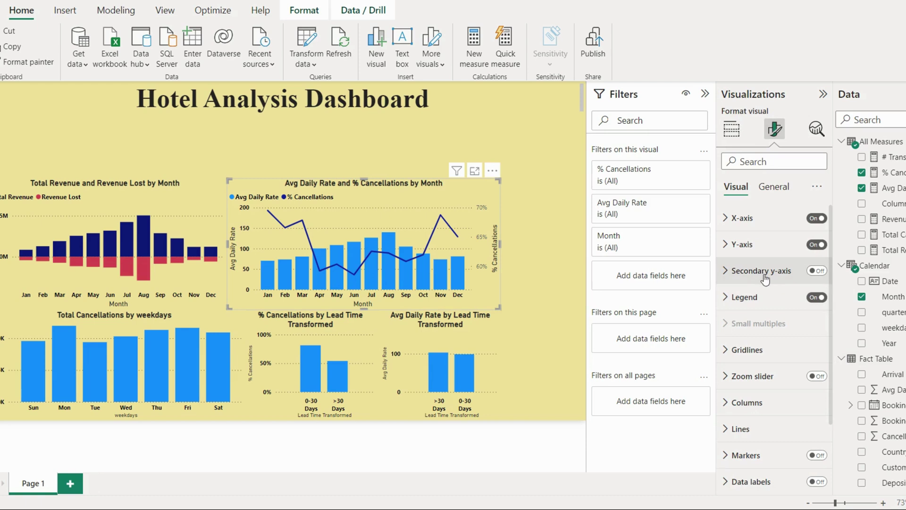
{"action": "scroll", "coordinate": [760, 406], "scroll_direction": "down", "scroll_amount": 5}
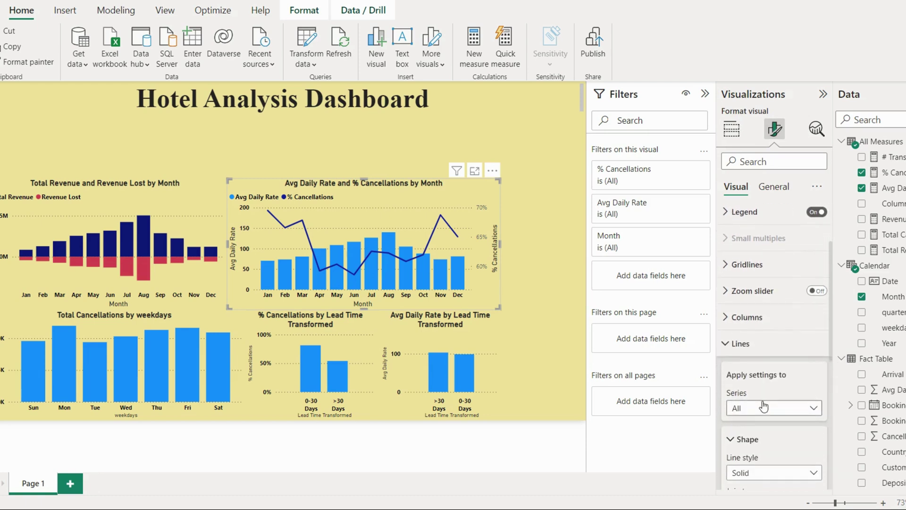
{"action": "scroll", "coordinate": [759, 323], "scroll_direction": "down", "scroll_amount": 1}
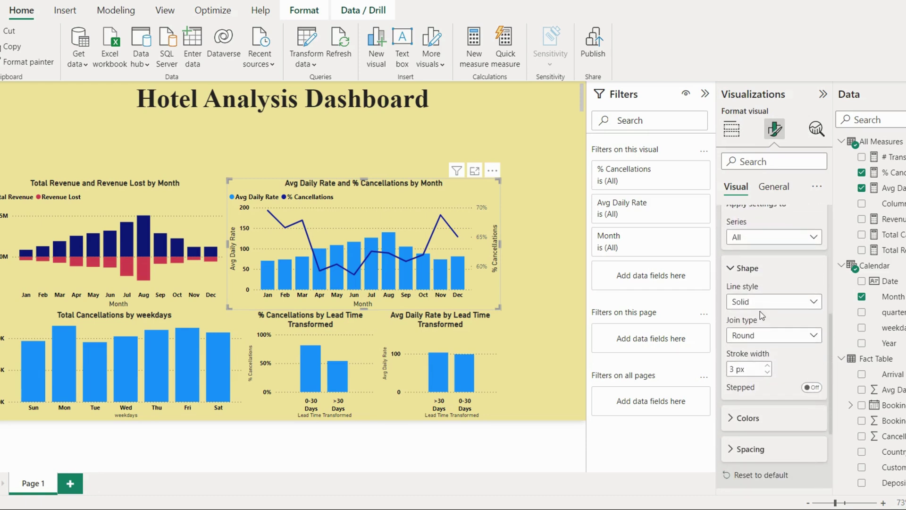
{"action": "scroll", "coordinate": [767, 322], "scroll_direction": "down", "scroll_amount": 2}
{"action": "left_click", "coordinate": [750, 372]}
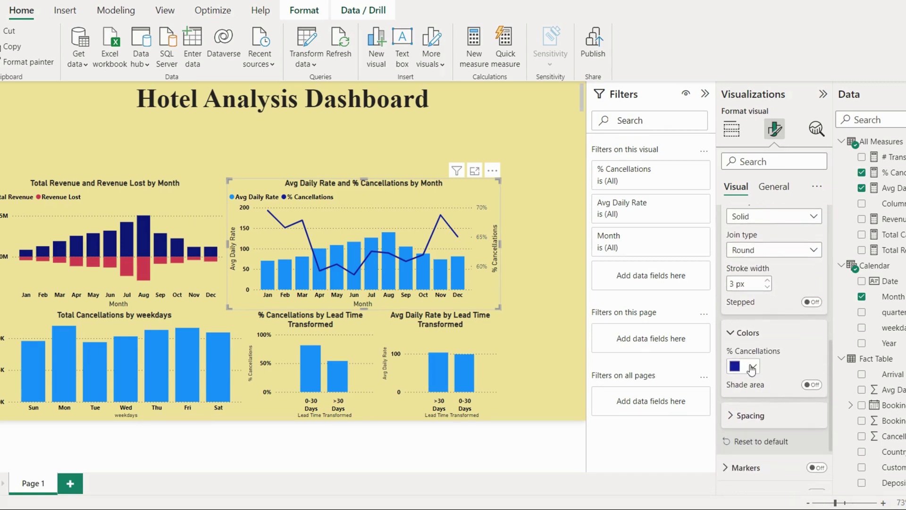
{"action": "left_click", "coordinate": [751, 368]}
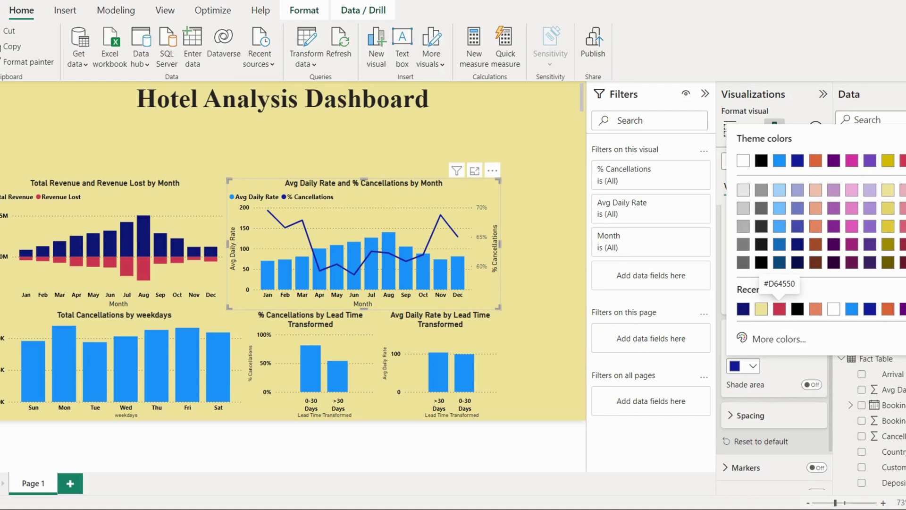
{"action": "left_click", "coordinate": [779, 309]}
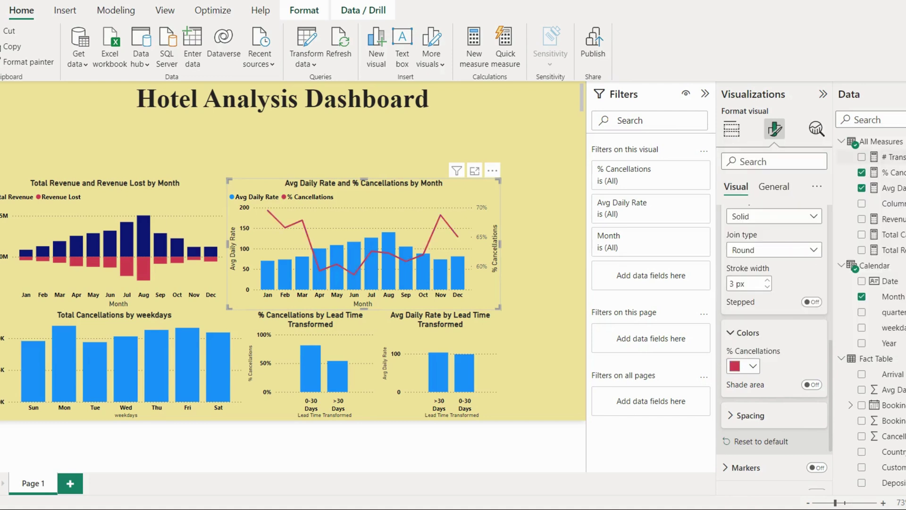
{"action": "scroll", "coordinate": [802, 380], "scroll_direction": "down", "scroll_amount": 3}
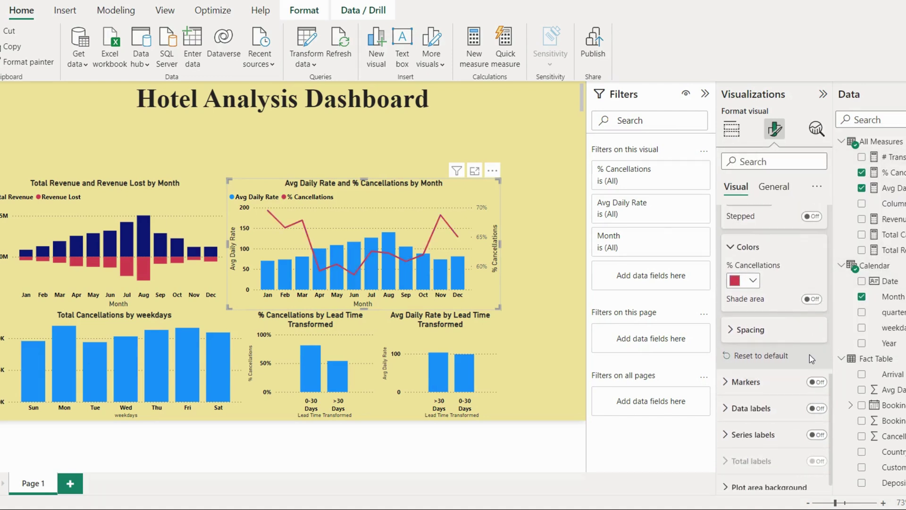
{"action": "left_click", "coordinate": [821, 383]}
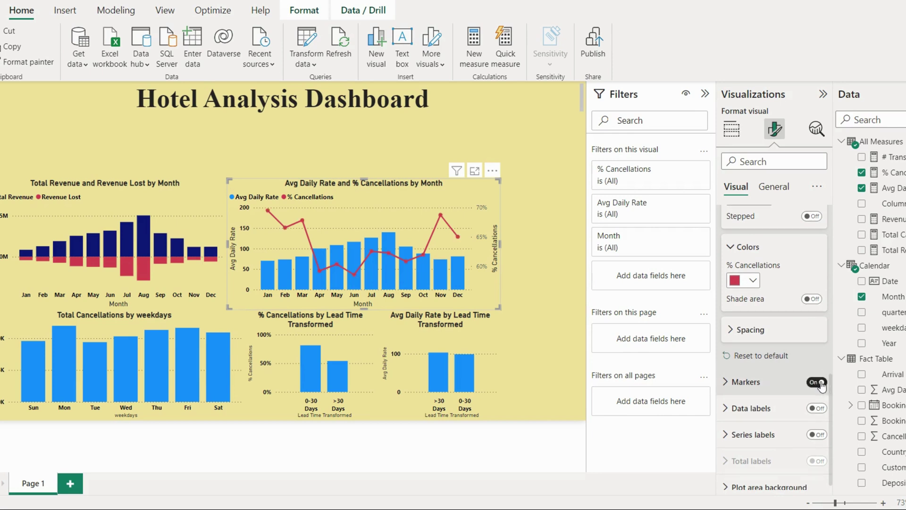
Step: Try data labels on the Avg Daily Rate and % Cancellations by Month chart and switch them back off
{"action": "left_click", "coordinate": [770, 408]}
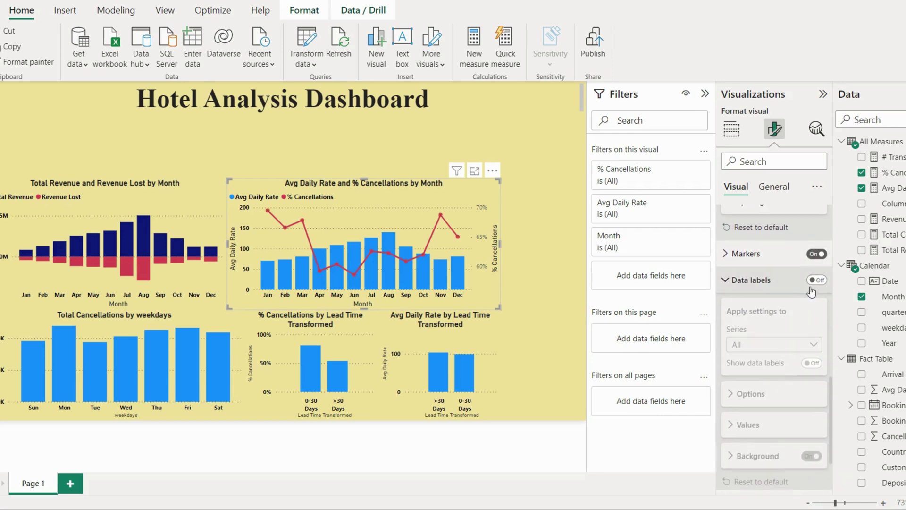
{"action": "left_click", "coordinate": [817, 281]}
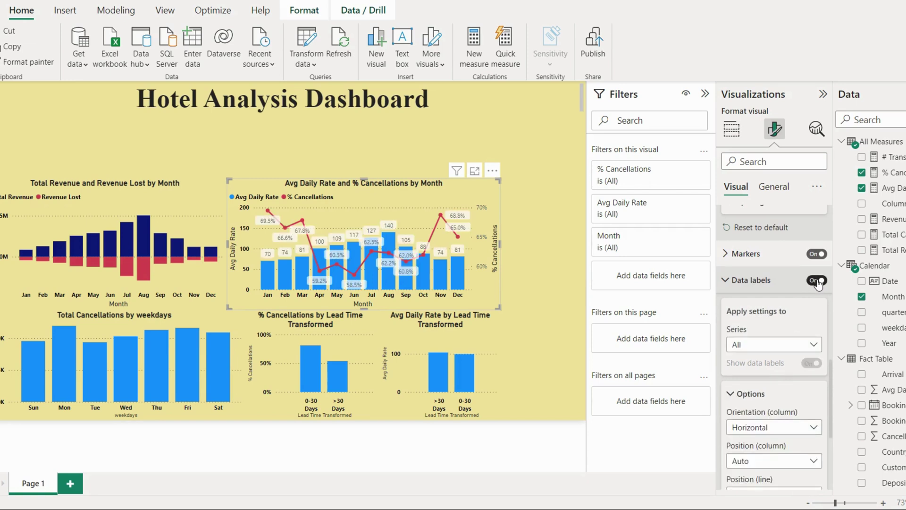
{"action": "left_click", "coordinate": [816, 283]}
{"action": "scroll", "coordinate": [759, 340], "scroll_direction": "down", "scroll_amount": 2}
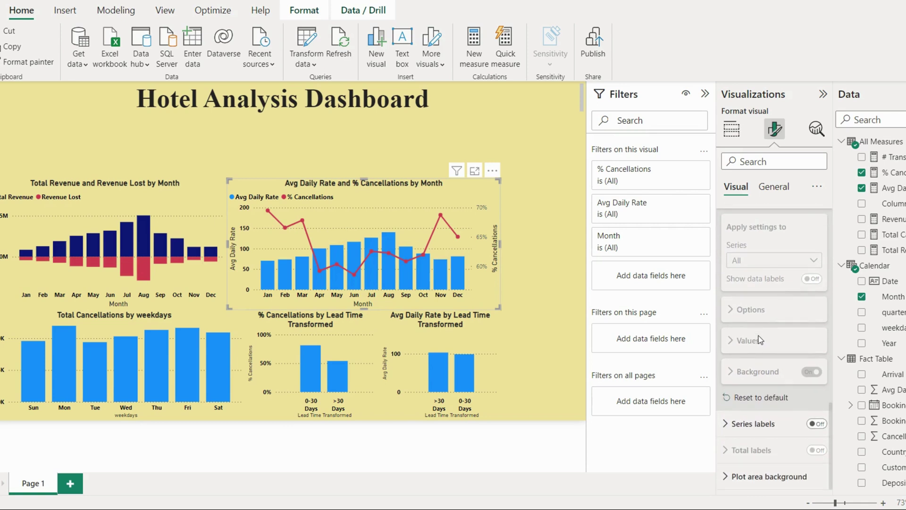
Step: Try series labels on the Avg Daily Rate and % Cancellations by Month chart and switch them back off
{"action": "left_click", "coordinate": [819, 424]}
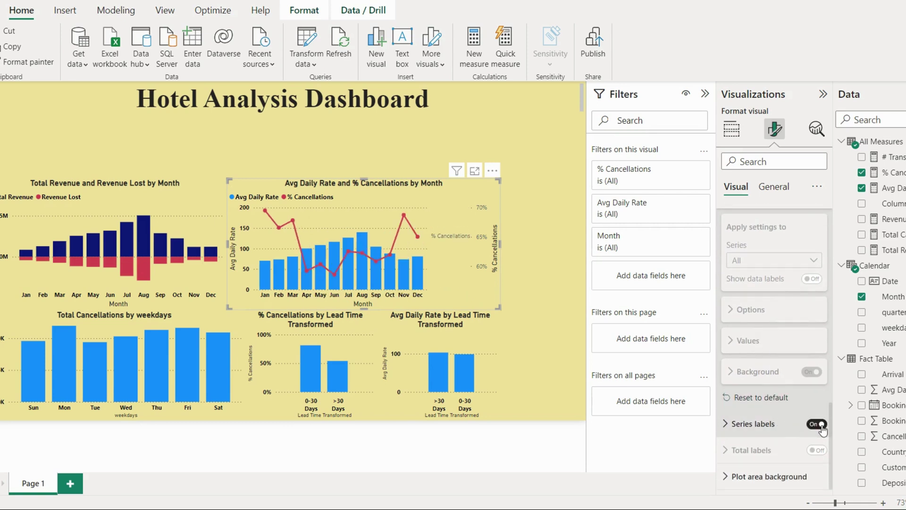
{"action": "left_click", "coordinate": [820, 424]}
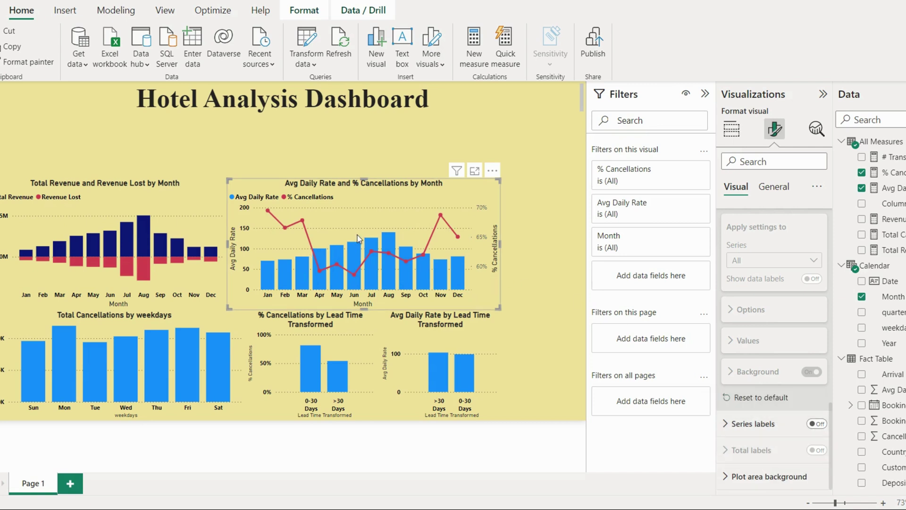
Step: Recolor the Avg Daily Rate columns of the Avg Daily Rate and % Cancellations by Month chart to the recently used dark navy blue
{"action": "scroll", "coordinate": [733, 268], "scroll_direction": "up", "scroll_amount": 3}
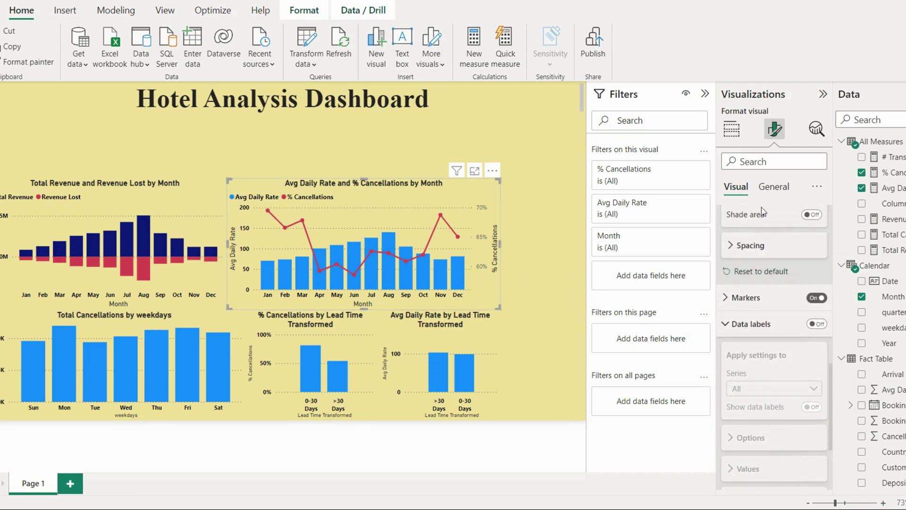
{"action": "scroll", "coordinate": [757, 250], "scroll_direction": "up", "scroll_amount": 5}
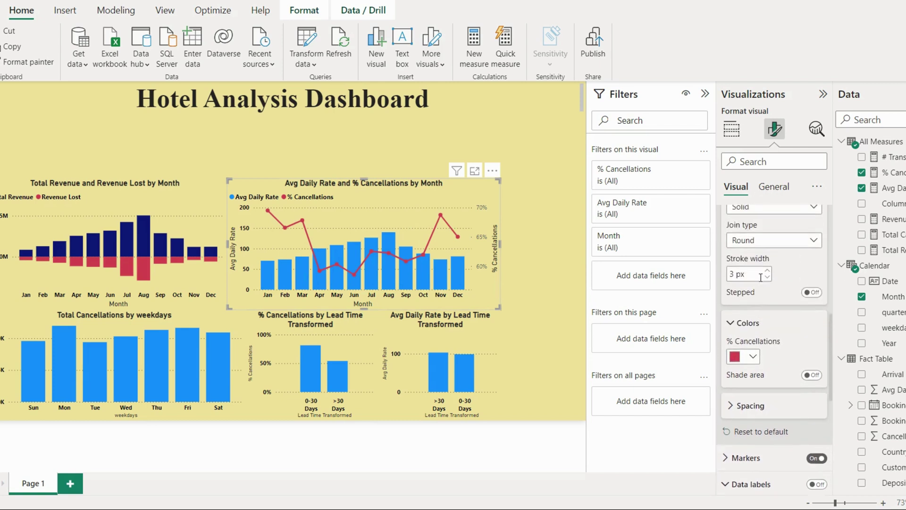
{"action": "left_click", "coordinate": [760, 278]}
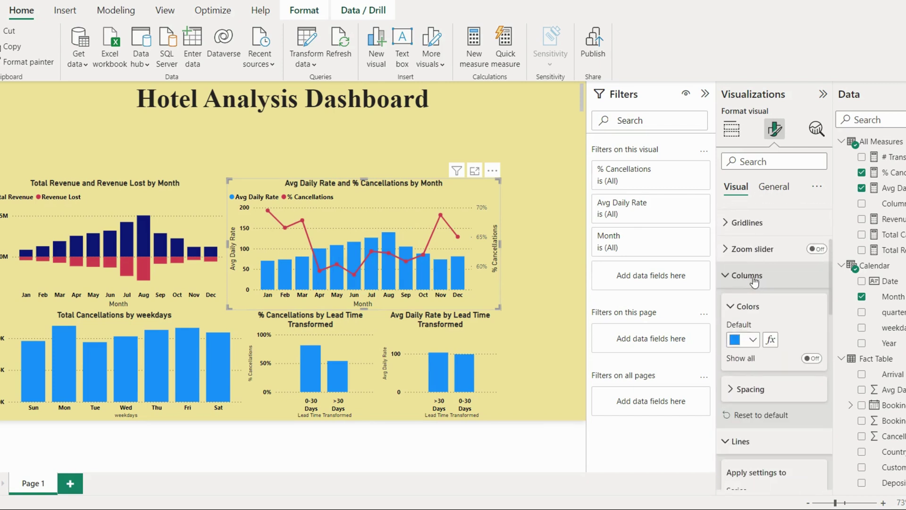
{"action": "left_click", "coordinate": [752, 339]}
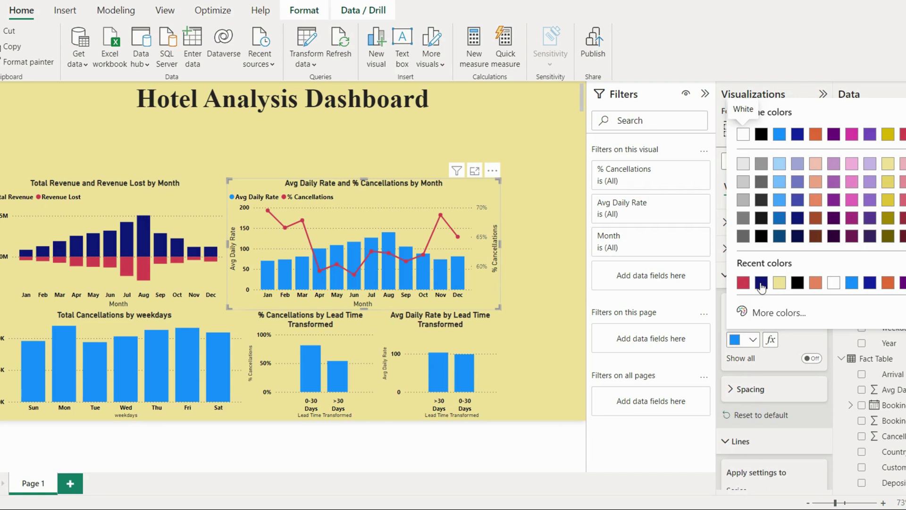
{"action": "left_click", "coordinate": [761, 284]}
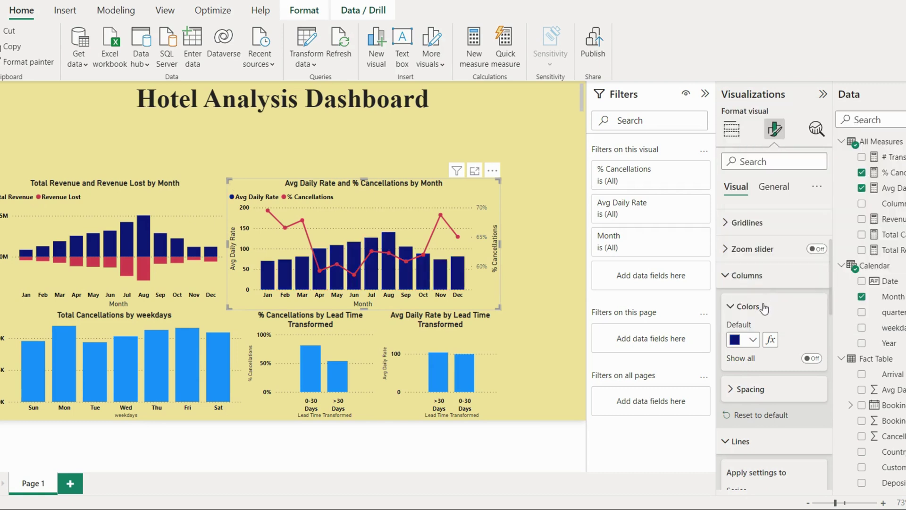
Step: Copy the monthly Avg Daily Rate chart's formatting onto the Total Cancellations by weekdays chart with Format Painter
{"action": "scroll", "coordinate": [761, 339], "scroll_direction": "down", "scroll_amount": 5}
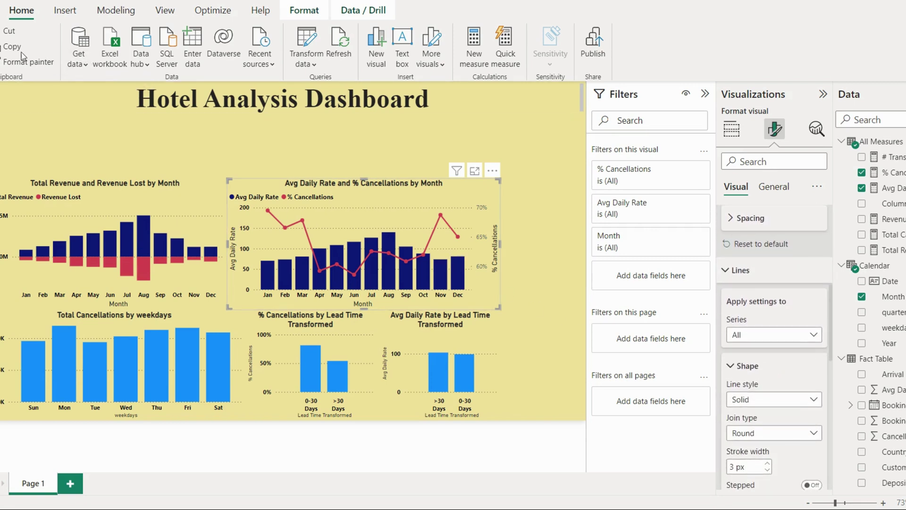
{"action": "left_click", "coordinate": [189, 316]}
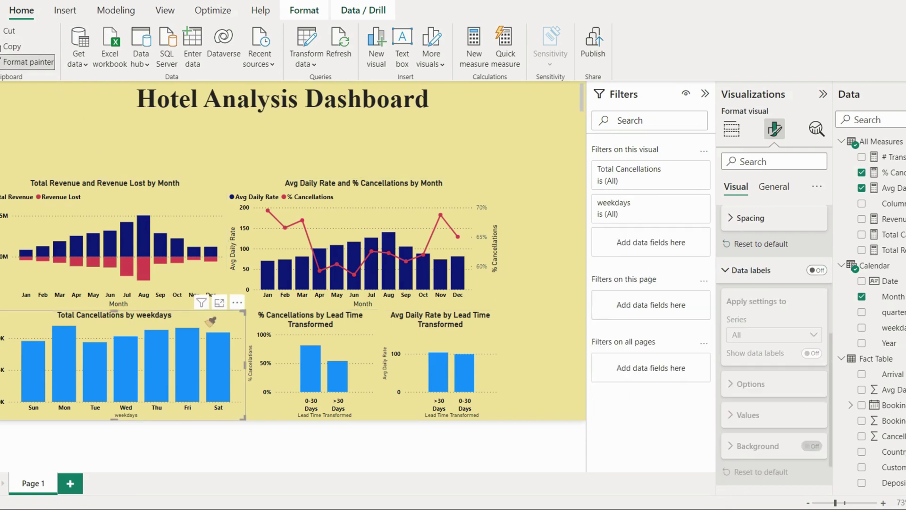
{"action": "left_click", "coordinate": [34, 67]}
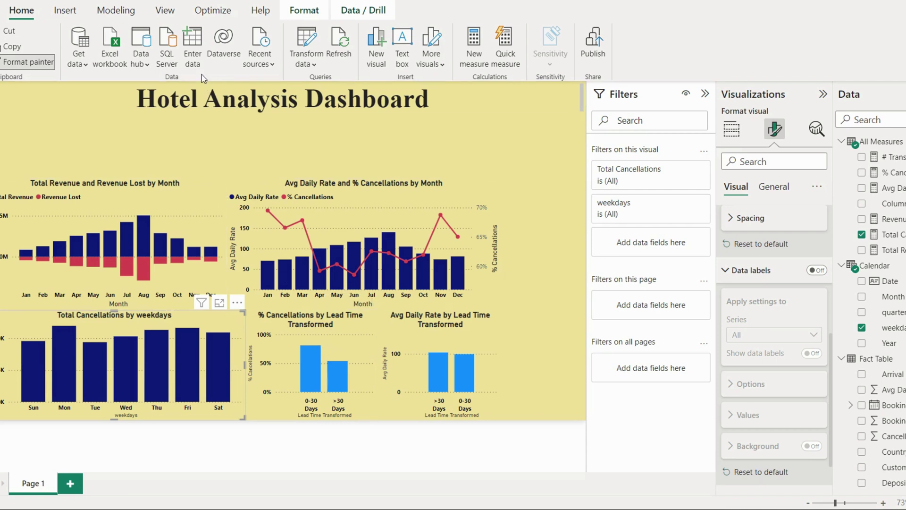
{"action": "left_click", "coordinate": [36, 58]}
{"action": "left_click", "coordinate": [104, 139]}
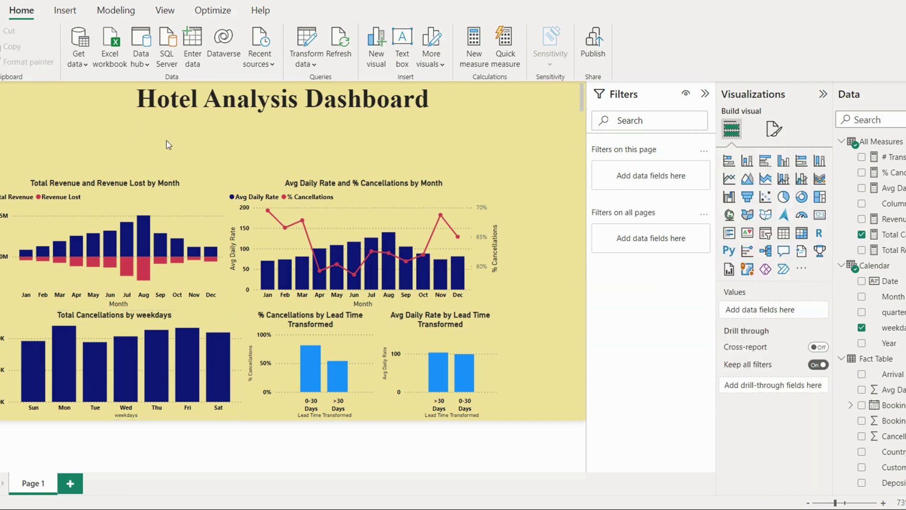
Step: Recolor the columns of the % Cancellations by Lead Time Transformed chart to the same dark navy blue
{"action": "left_click", "coordinate": [304, 374]}
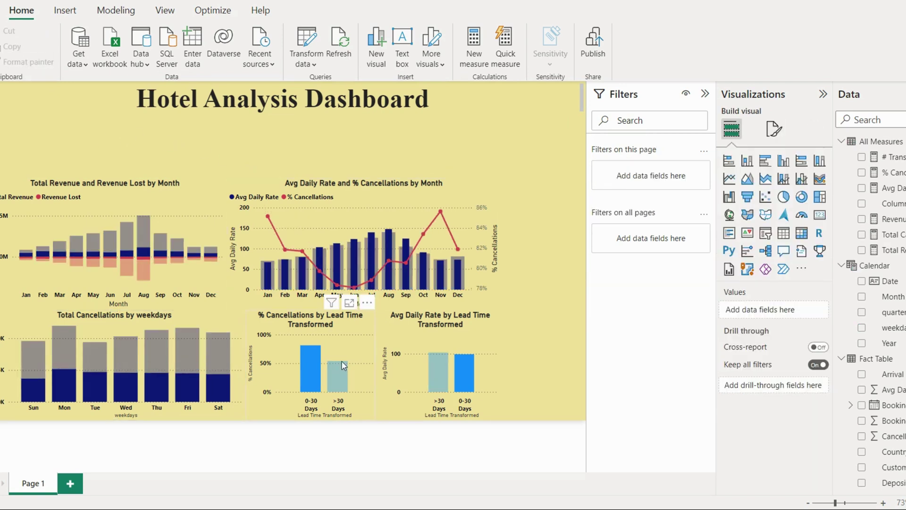
{"action": "left_click", "coordinate": [312, 361]}
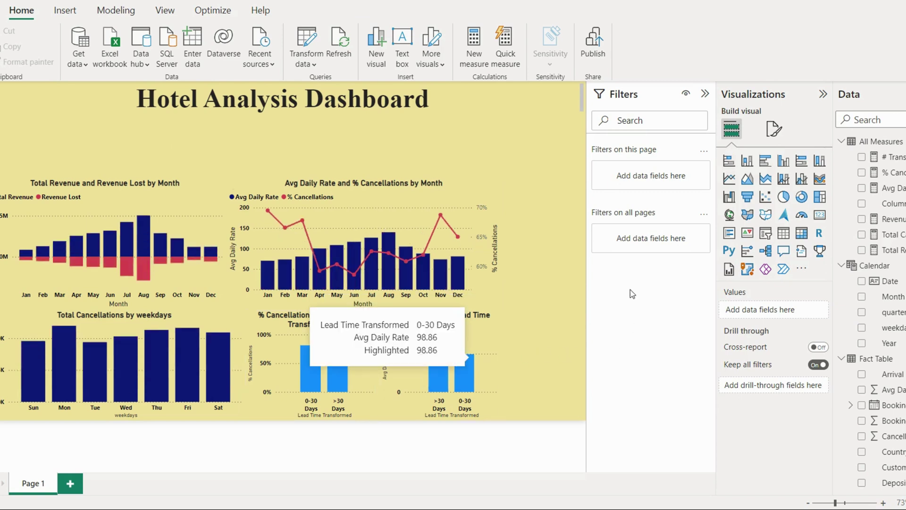
{"action": "left_click", "coordinate": [362, 415]}
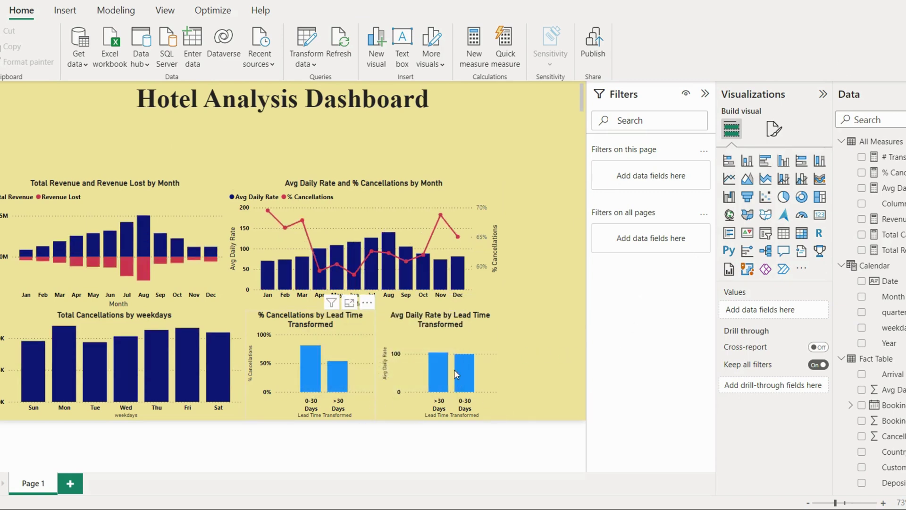
{"action": "left_click", "coordinate": [774, 128]}
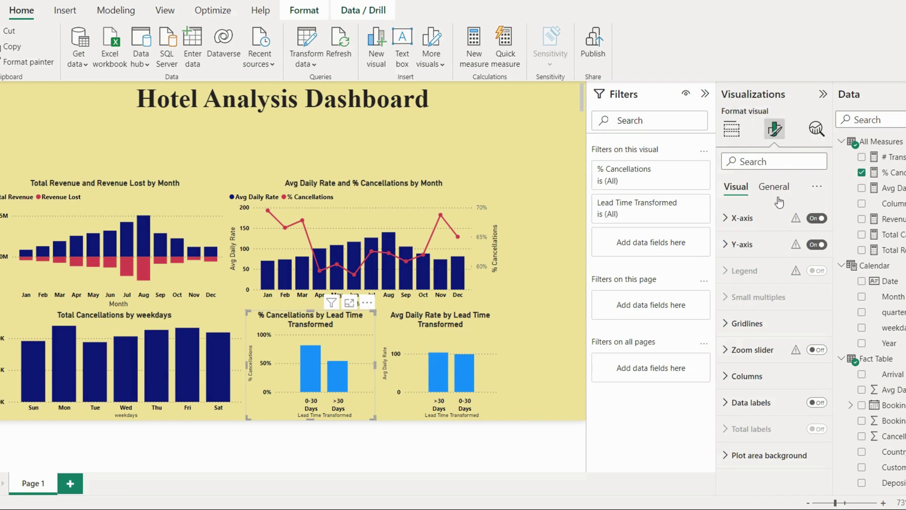
{"action": "left_click", "coordinate": [765, 376]}
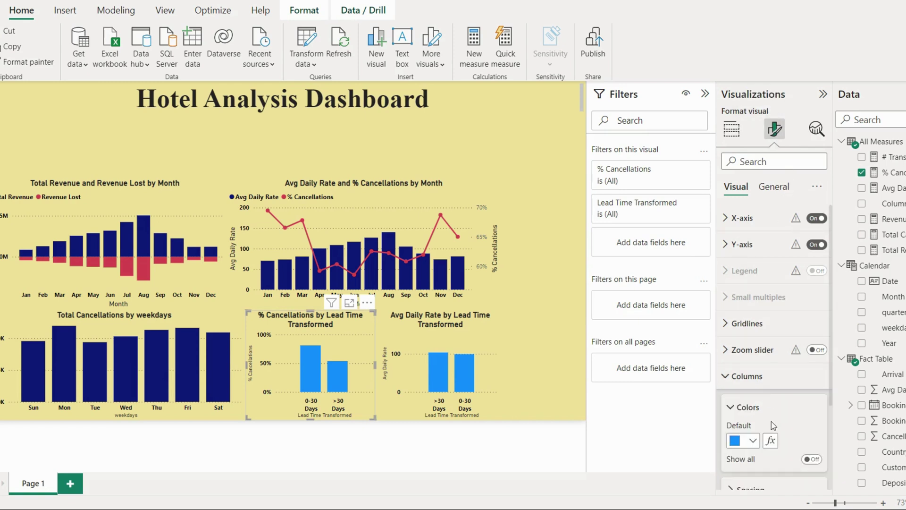
{"action": "scroll", "coordinate": [771, 420], "scroll_direction": "down", "scroll_amount": 1}
{"action": "scroll", "coordinate": [770, 416], "scroll_direction": "down", "scroll_amount": 1}
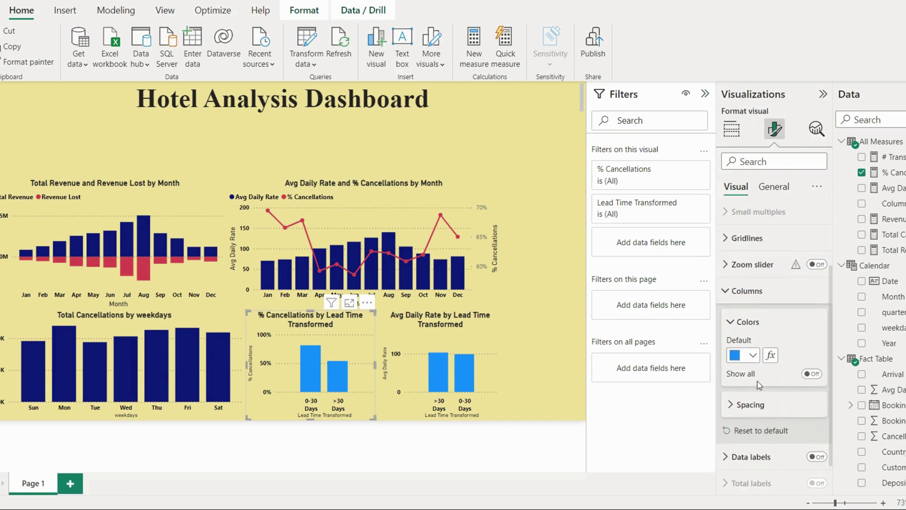
{"action": "left_click", "coordinate": [755, 355]}
{"action": "left_click", "coordinate": [736, 298]}
Step: Copy the % Cancellations by Lead Time Transformed chart's formatting onto the Avg Daily Rate by Lead Time Transformed chart with Format Painter
{"action": "left_click", "coordinate": [49, 62]}
{"action": "left_click", "coordinate": [418, 358]}
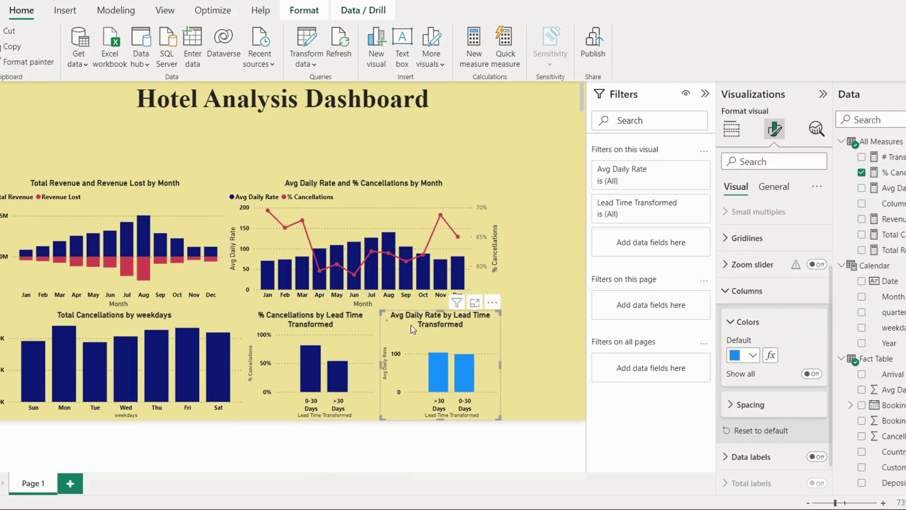
{"action": "left_click", "coordinate": [536, 305]}
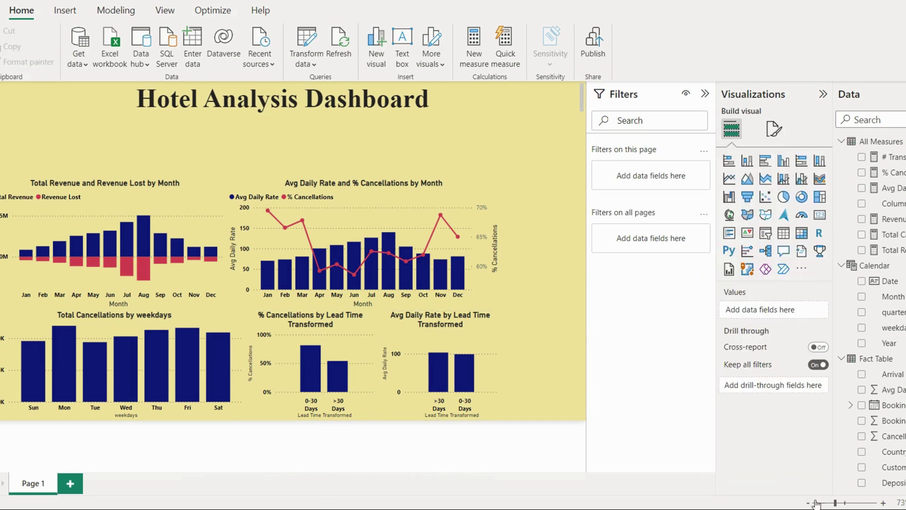
Step: Add a slicer at the page's upper-right corner beside the dashboard title and assign it the Calendar table's Year field
{"action": "mouse_move", "coordinate": [816, 508]}
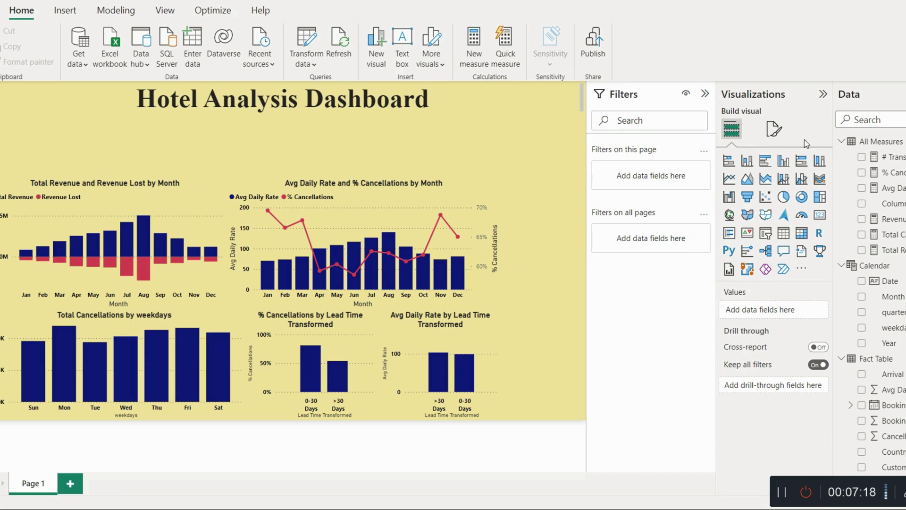
{"action": "left_click", "coordinate": [764, 233]}
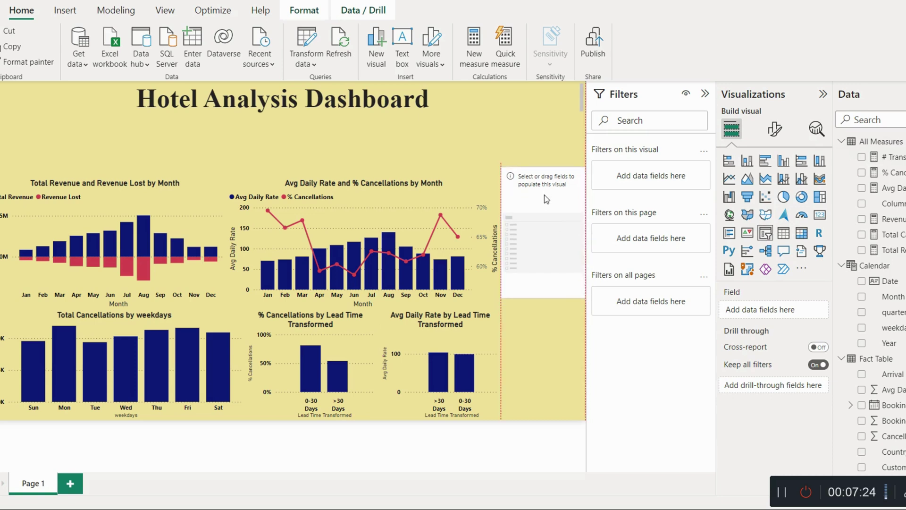
{"action": "left_click_drag", "start_coordinate": [548, 206], "coordinate": [543, 118]}
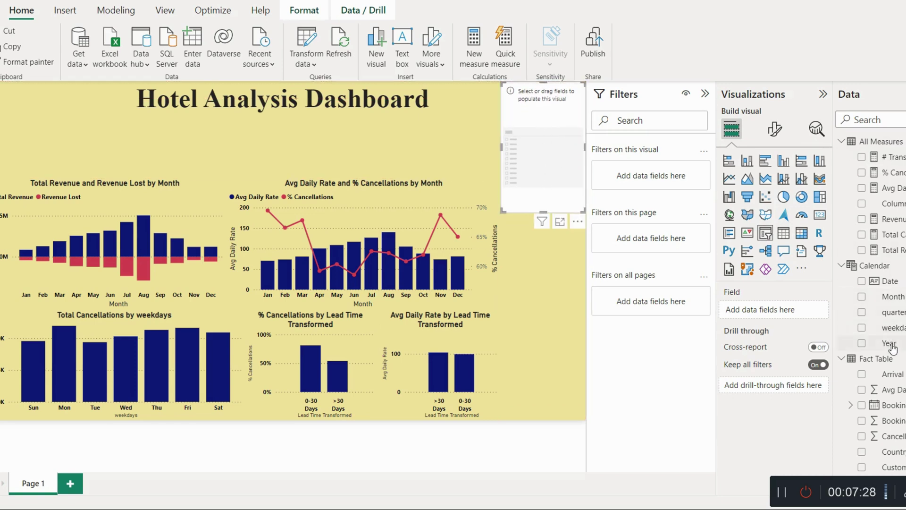
{"action": "left_click_drag", "start_coordinate": [892, 348], "coordinate": [774, 310]}
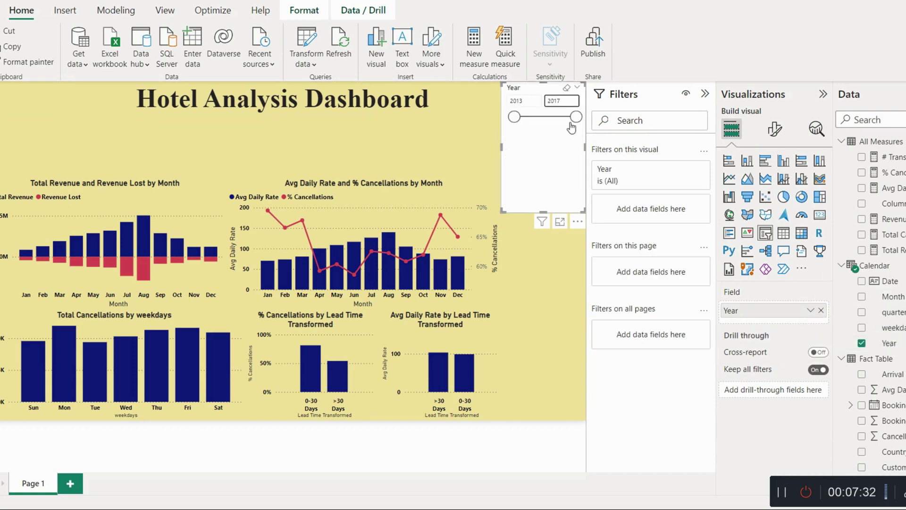
{"action": "left_click", "coordinate": [578, 222]}
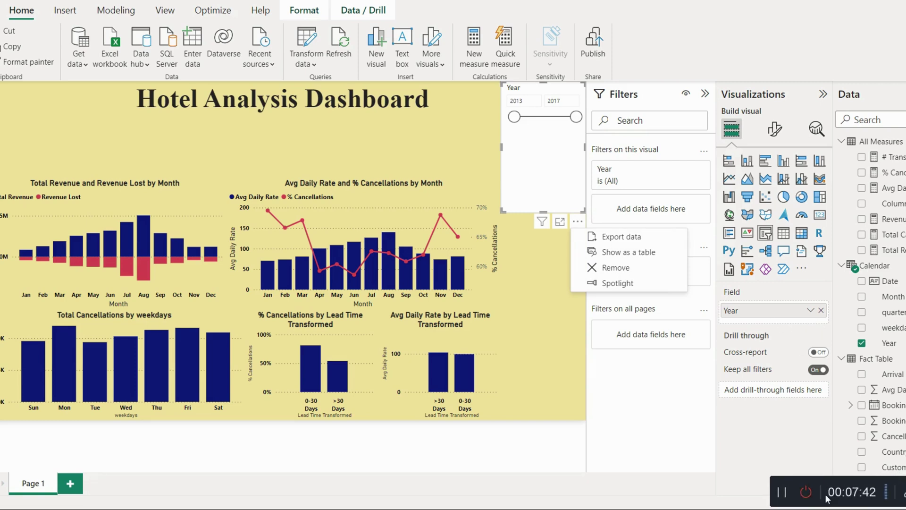
{"action": "left_click", "coordinate": [782, 493]}
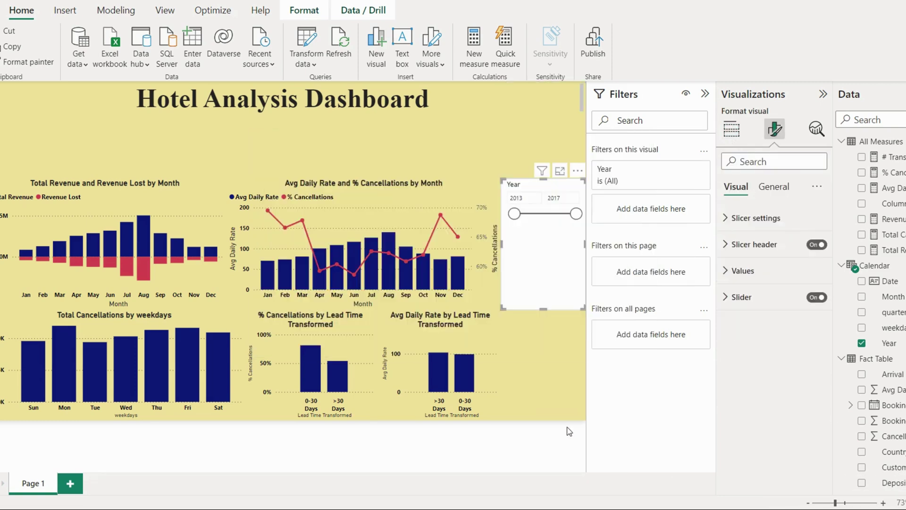
Step: Set the Year slicer's style to Vertical list and shorten its frame to end just below the 2017 entry
{"action": "key", "text": "Escape"}
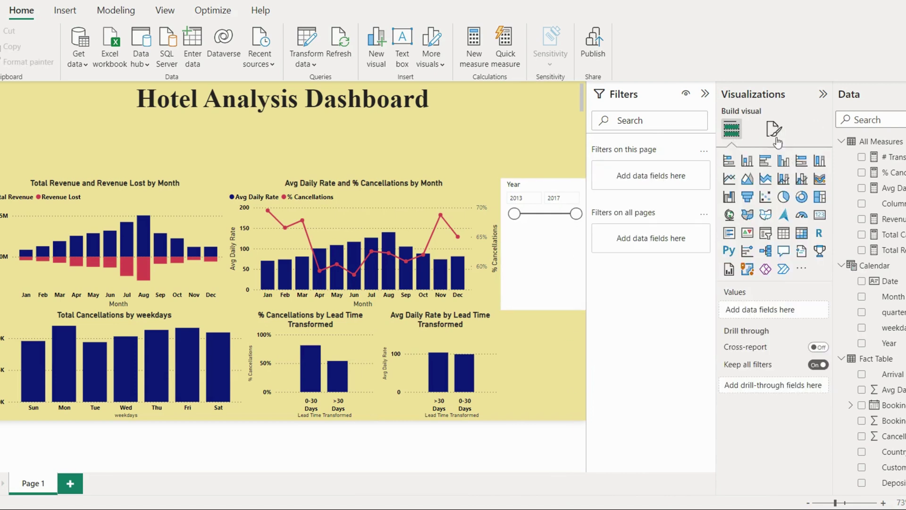
{"action": "left_click", "coordinate": [773, 131]}
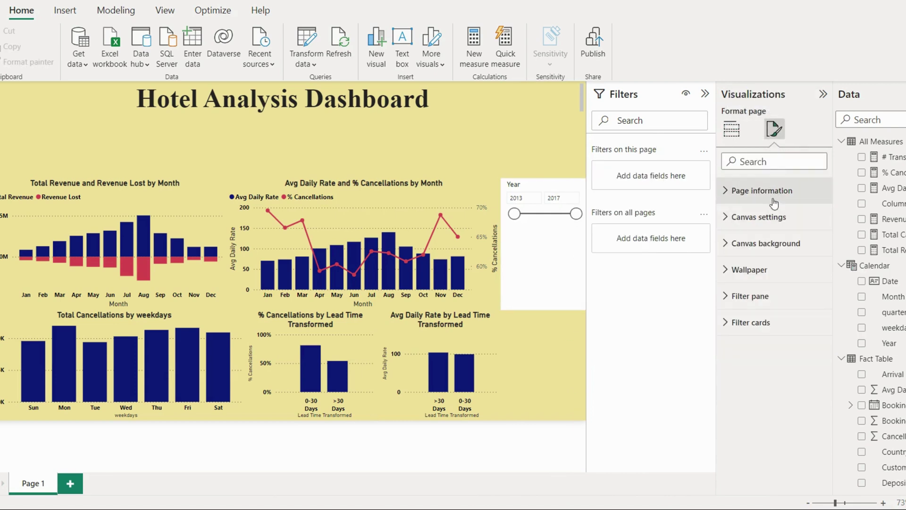
{"action": "left_click", "coordinate": [565, 256]}
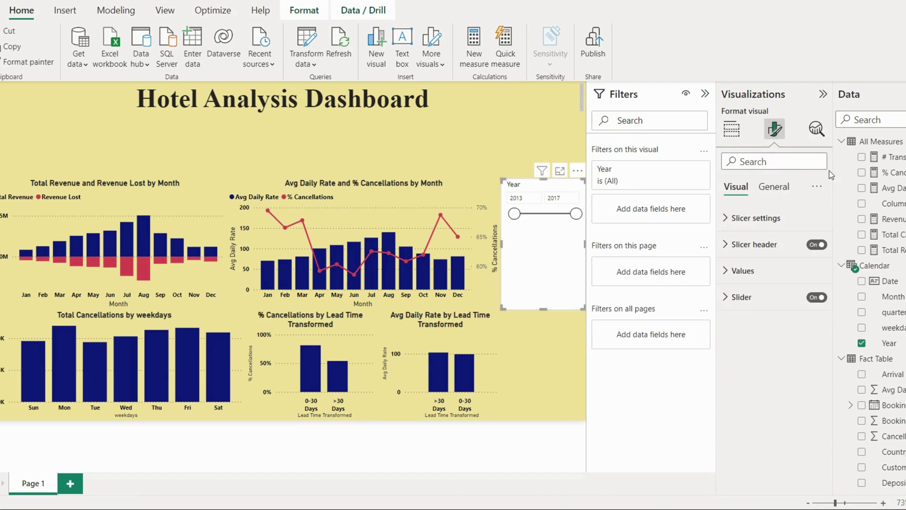
{"action": "left_click", "coordinate": [762, 218]}
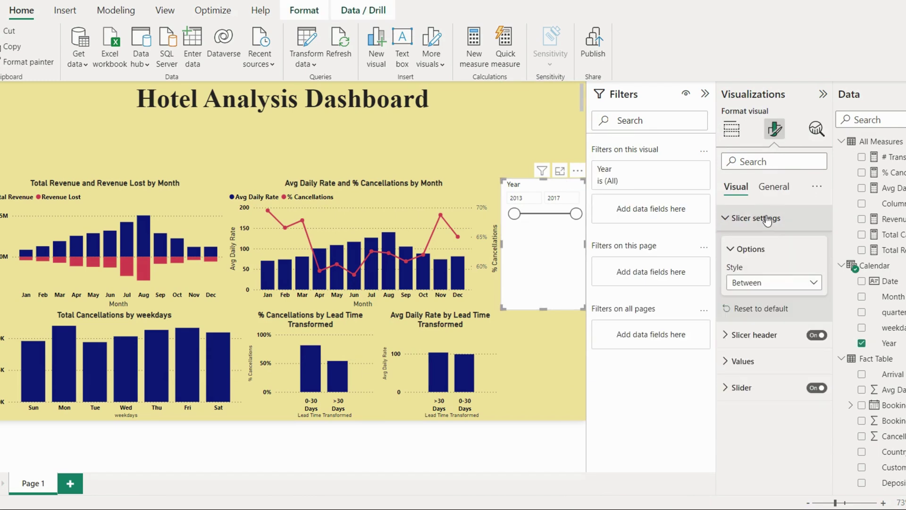
{"action": "left_click", "coordinate": [787, 284]}
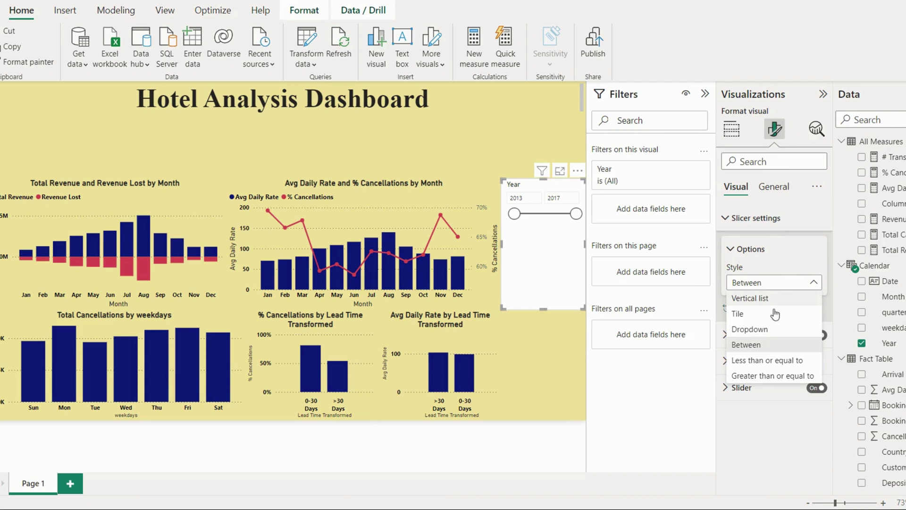
{"action": "left_click", "coordinate": [760, 298]}
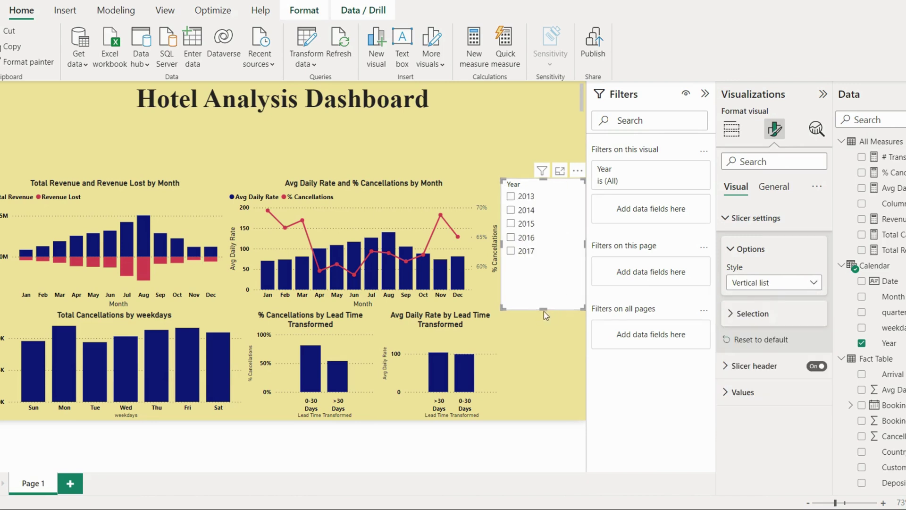
{"action": "left_click_drag", "start_coordinate": [546, 307], "coordinate": [542, 263]}
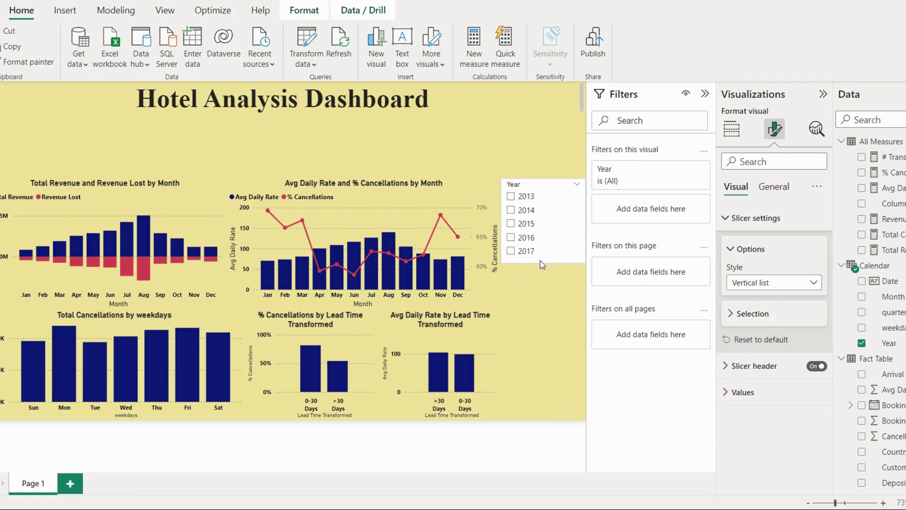
Step: Test the Year slicer by filtering the charts to 2014, 2015 and 2016 in turn, then clear the selection
{"action": "left_click", "coordinate": [517, 202]}
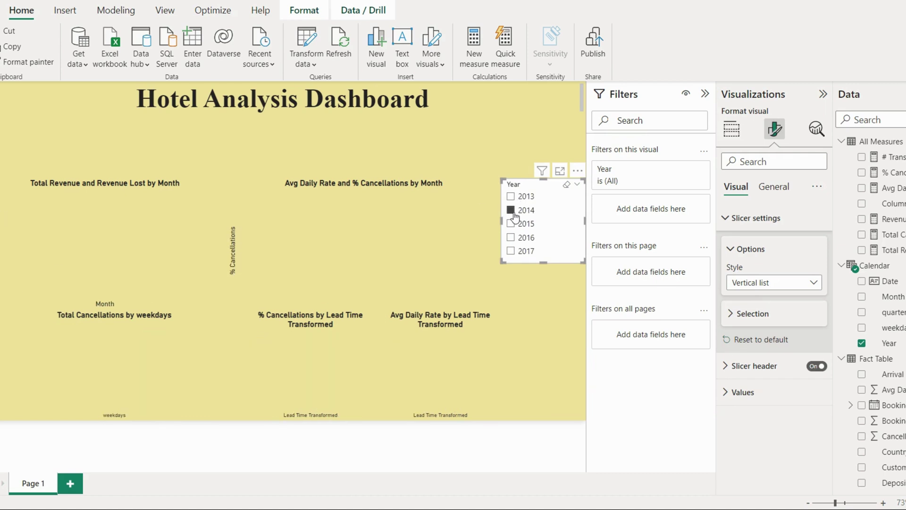
{"action": "left_click", "coordinate": [512, 223]}
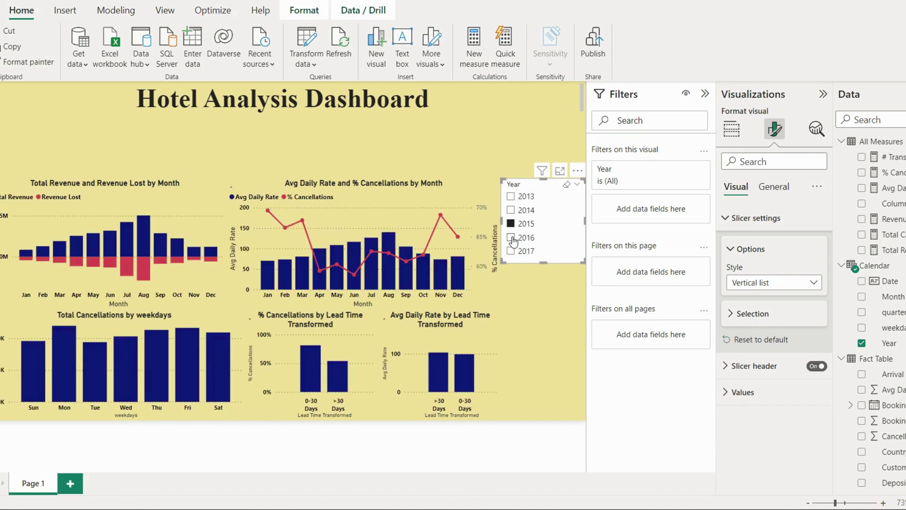
{"action": "left_click", "coordinate": [513, 237]}
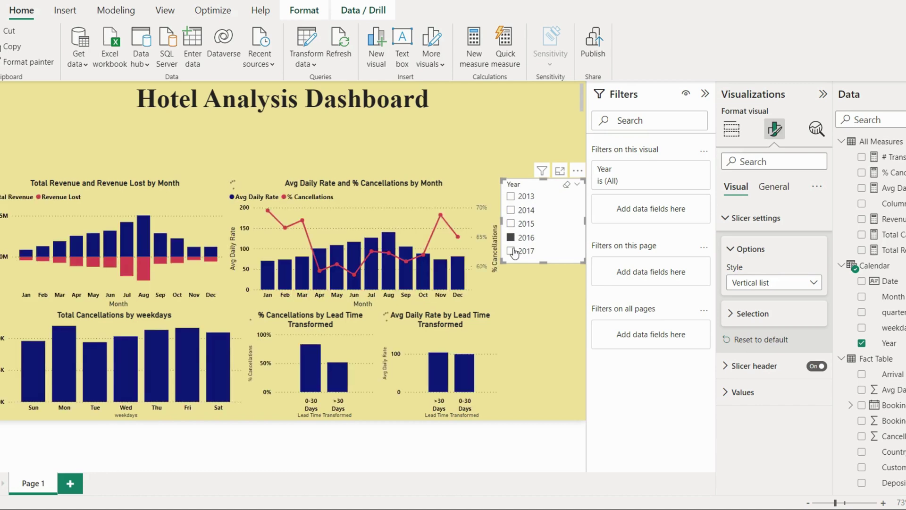
{"action": "left_click", "coordinate": [513, 238]}
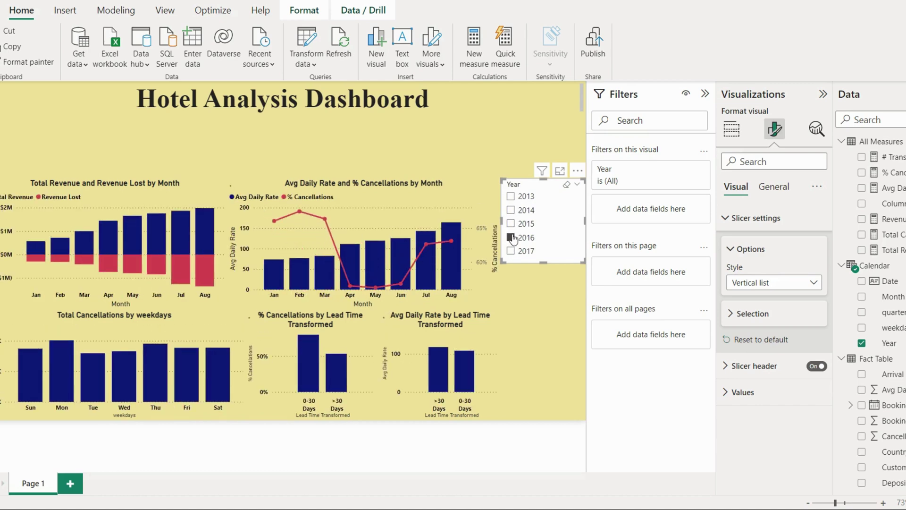
{"action": "left_click", "coordinate": [512, 225]}
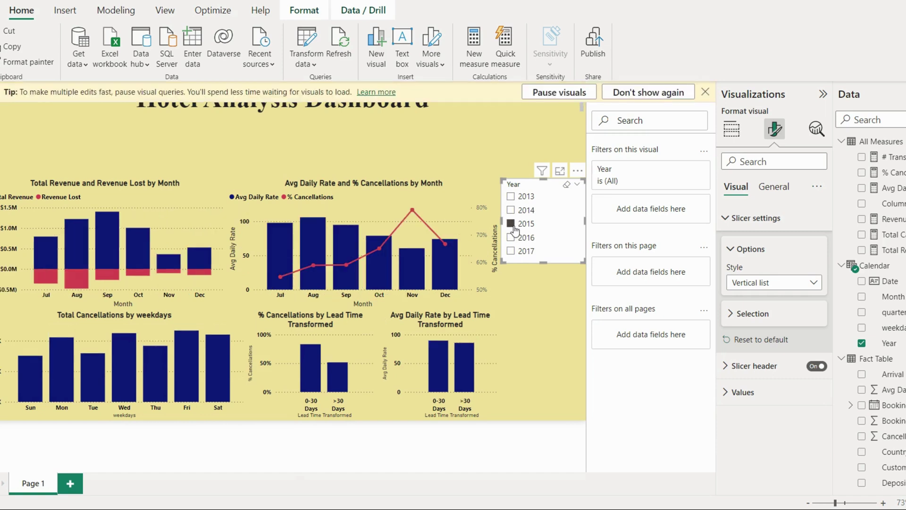
{"action": "left_click", "coordinate": [513, 226]}
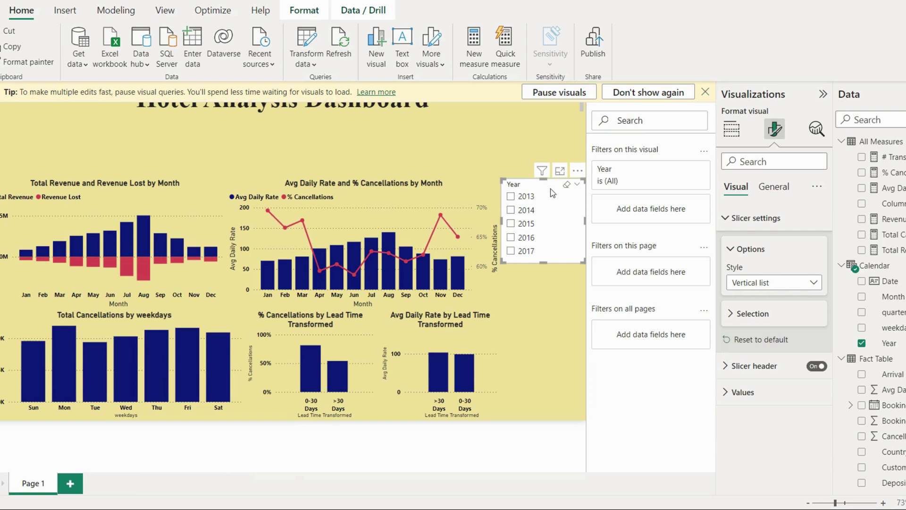
Step: Move the Year slicer up to just beneath the dashboard title's level at the page's right edge
{"action": "left_click_drag", "start_coordinate": [555, 178], "coordinate": [554, 105]}
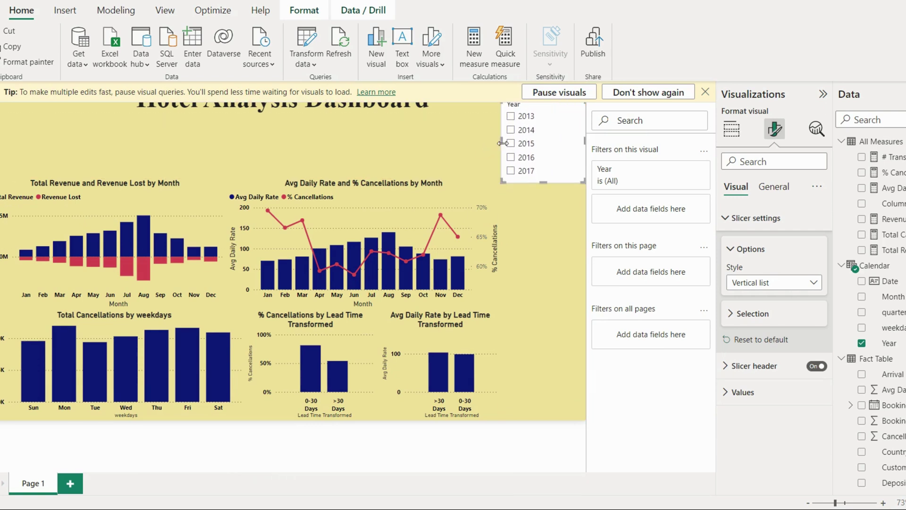
{"action": "left_click_drag", "start_coordinate": [503, 143], "coordinate": [551, 173]}
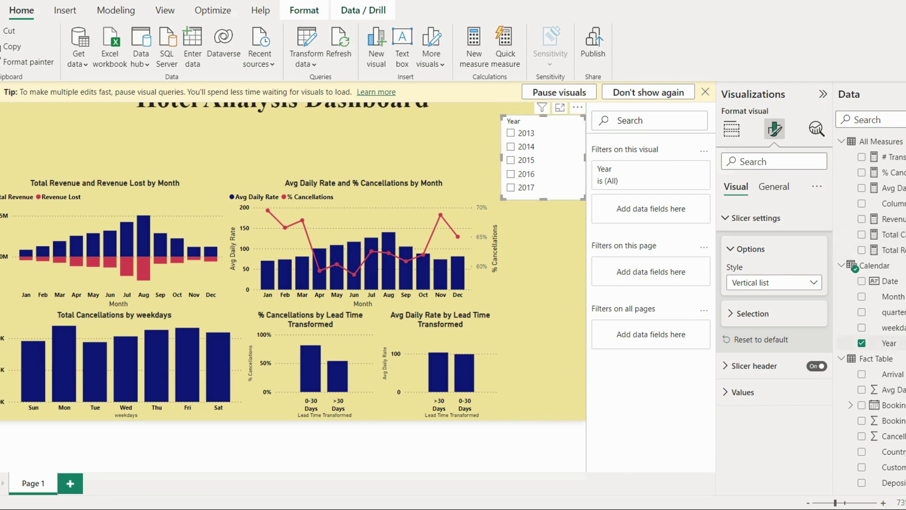
Step: Add a Customer Type slicer from the Fact Table directly below the Year slicer and shorten its frame to end below Transient-Party
{"action": "scroll", "coordinate": [871, 309], "scroll_direction": "down", "scroll_amount": 2}
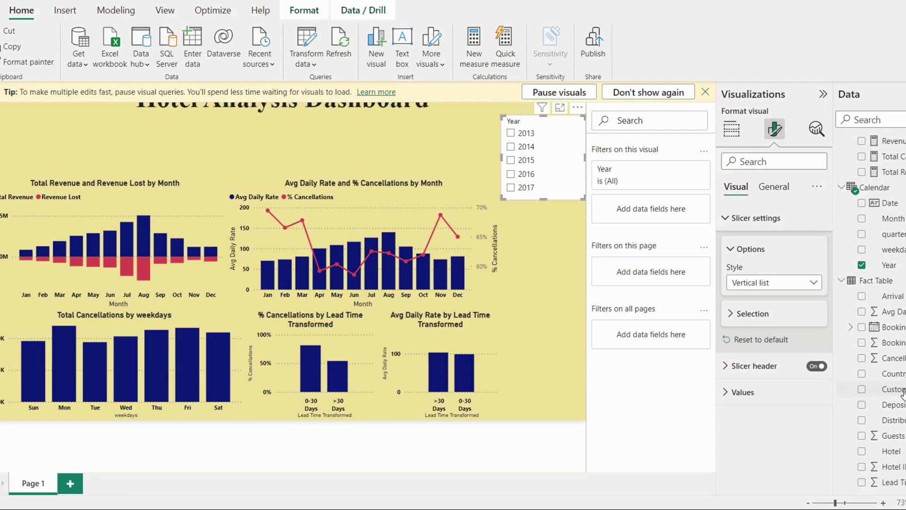
{"action": "left_click", "coordinate": [731, 125]}
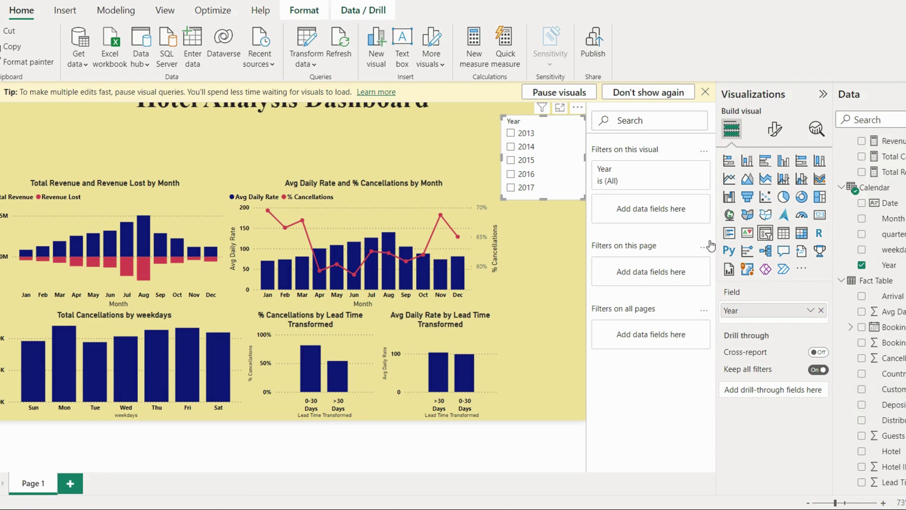
{"action": "left_click", "coordinate": [538, 228]}
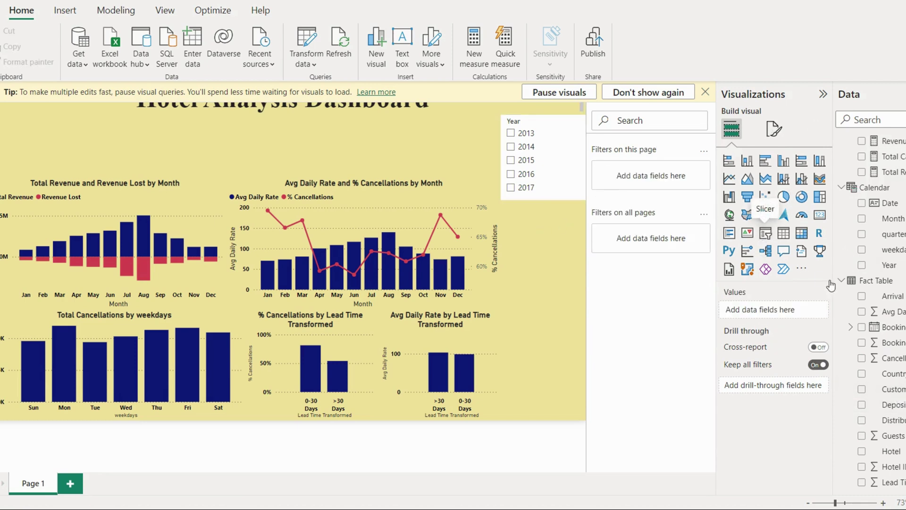
{"action": "left_click", "coordinate": [766, 236]}
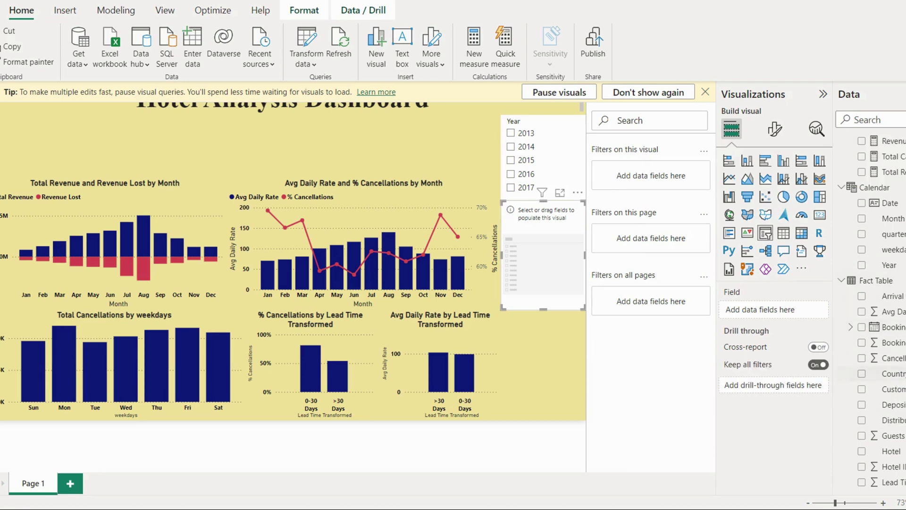
{"action": "left_click_drag", "start_coordinate": [887, 388], "coordinate": [768, 315]}
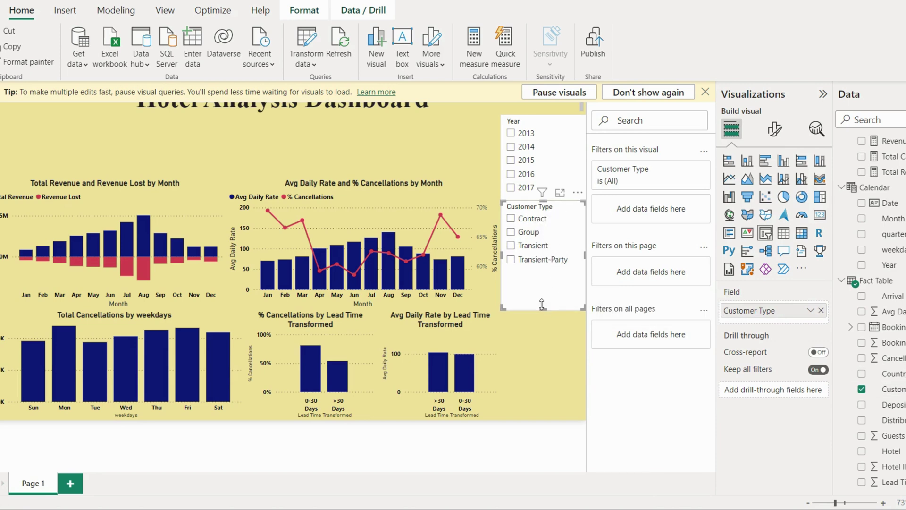
{"action": "left_click_drag", "start_coordinate": [542, 304], "coordinate": [540, 269]}
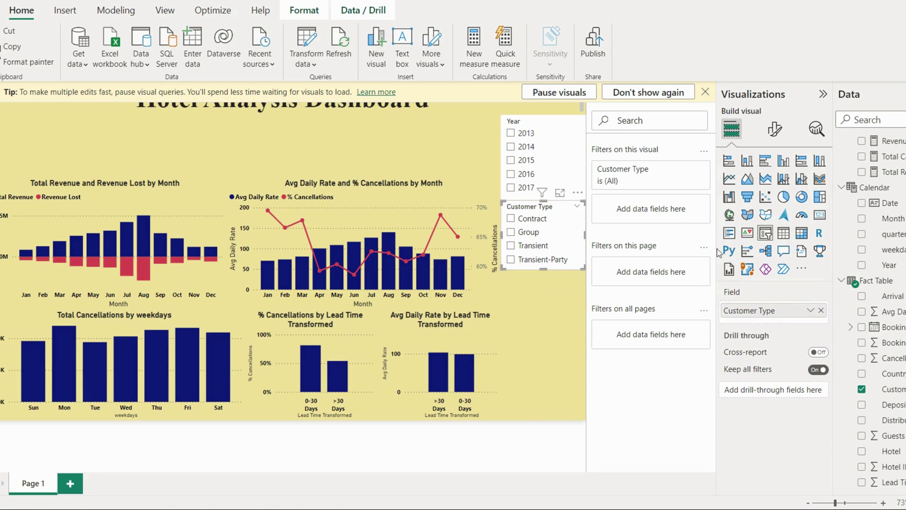
Step: Add a slicer below the Customer Type slicer and assign it the Fact Table's Country field
{"action": "left_click", "coordinate": [557, 311]}
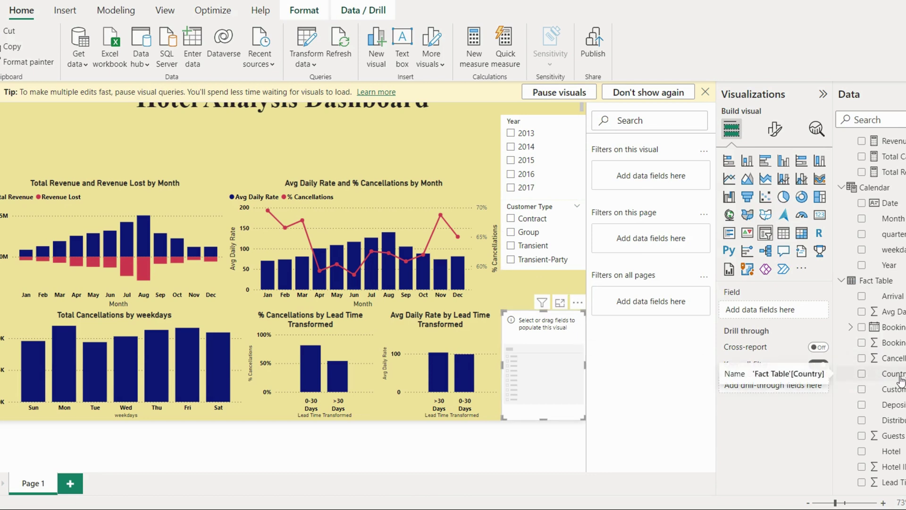
{"action": "left_click_drag", "start_coordinate": [879, 375], "coordinate": [783, 306]}
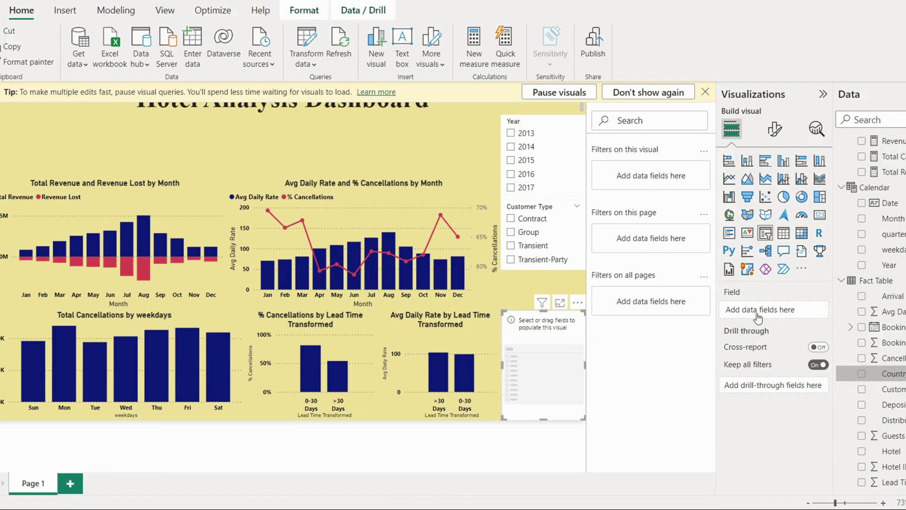
{"action": "scroll", "coordinate": [574, 350], "scroll_direction": "down", "scroll_amount": 3}
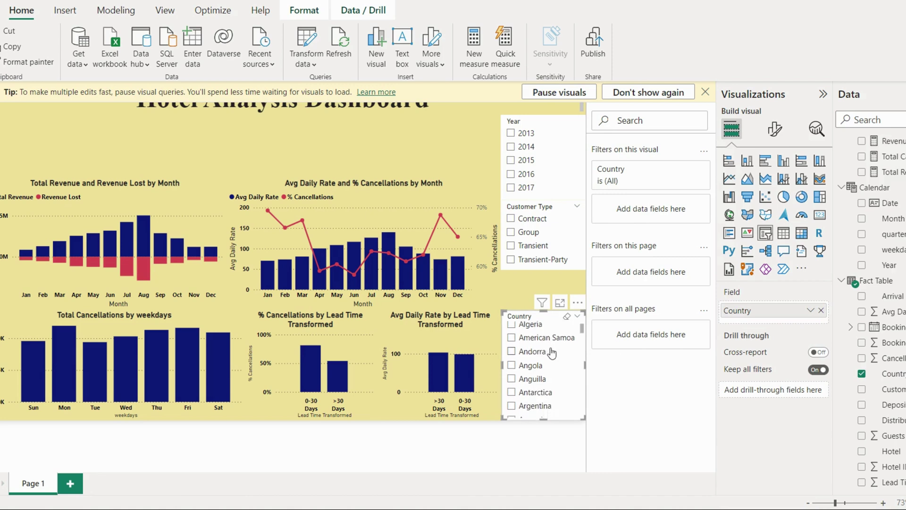
{"action": "scroll", "coordinate": [575, 348], "scroll_direction": "up", "scroll_amount": 2}
{"action": "scroll", "coordinate": [575, 349], "scroll_direction": "up", "scroll_amount": 2}
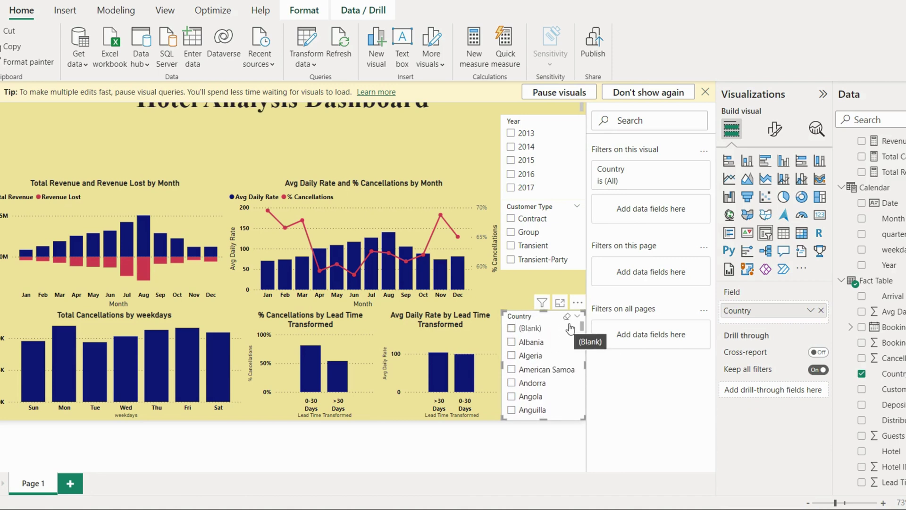
Step: Move the Country slicer up directly against the Customer Type slicer and extend its frame down to the page's lower edge
{"action": "left_click_drag", "start_coordinate": [537, 316], "coordinate": [531, 277]}
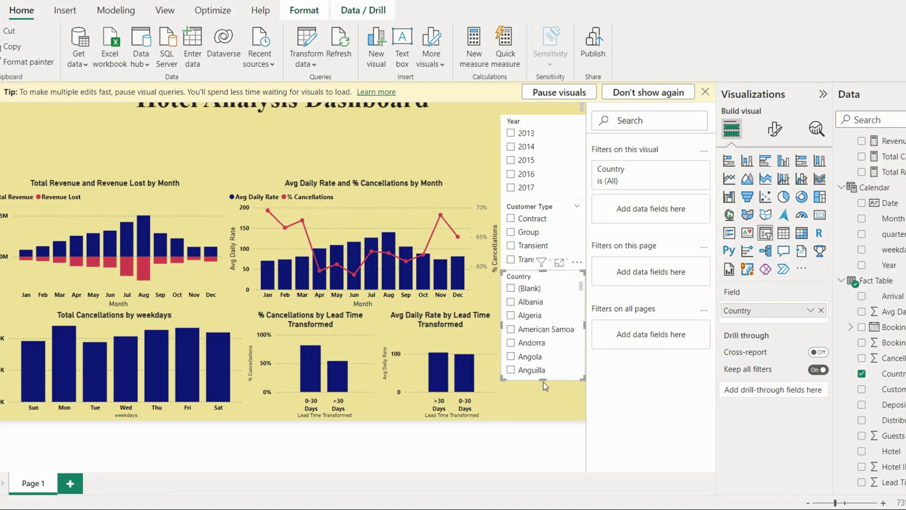
{"action": "left_click_drag", "start_coordinate": [542, 381], "coordinate": [545, 419]}
{"action": "scroll", "coordinate": [581, 302], "scroll_direction": "down", "scroll_amount": 2}
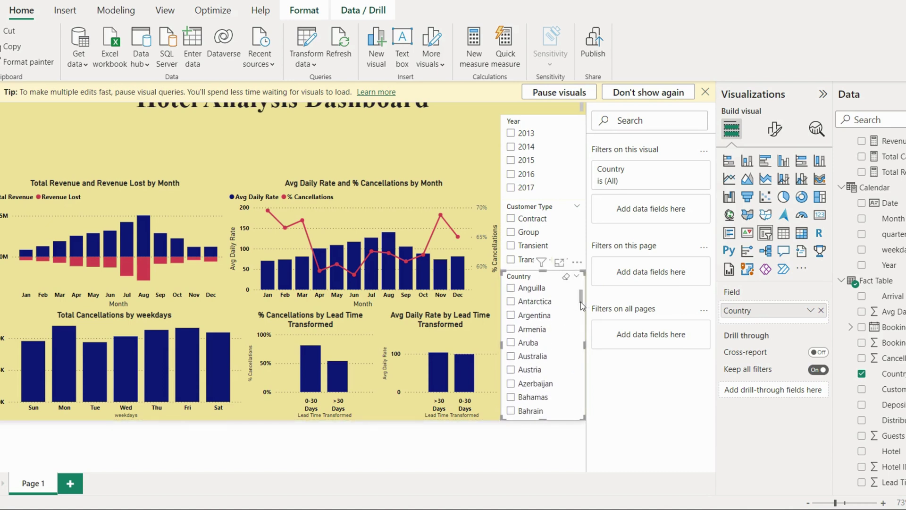
{"action": "left_click_drag", "start_coordinate": [581, 302], "coordinate": [576, 283]}
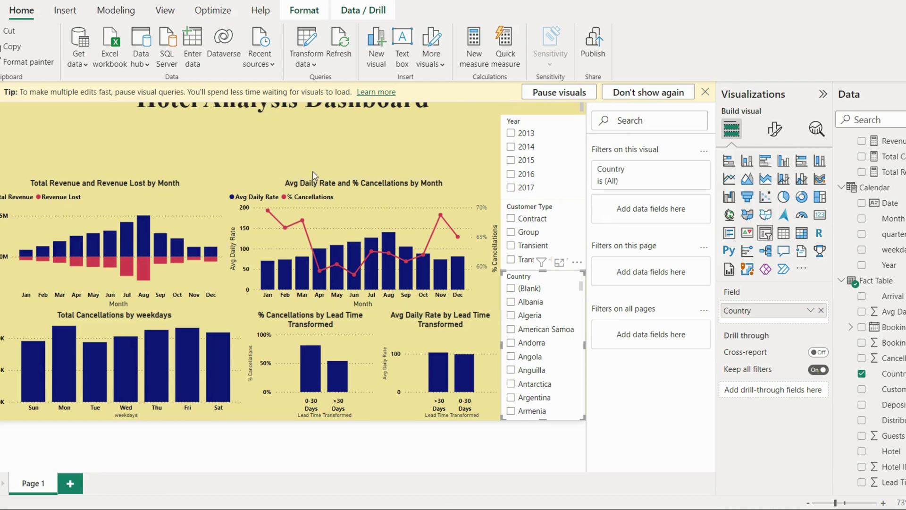
Step: Add a low, wide slicer above the Total Revenue and Revenue Lost by Month chart and assign it the Calendar table's quarter field
{"action": "left_click", "coordinate": [566, 205]}
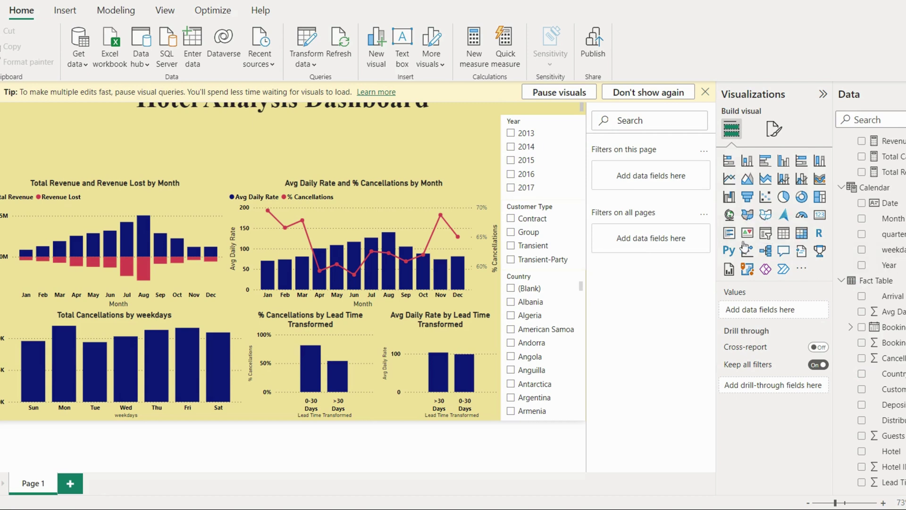
{"action": "left_click", "coordinate": [766, 234]}
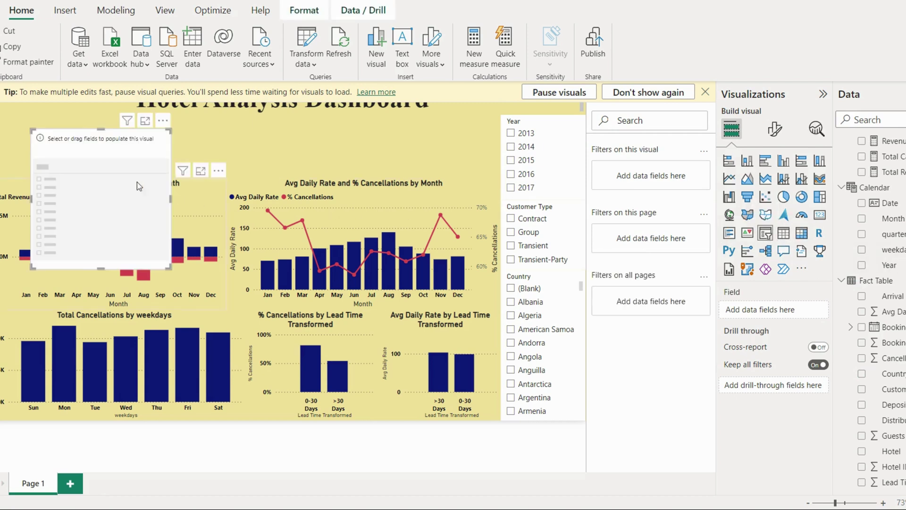
{"action": "left_click_drag", "start_coordinate": [100, 267], "coordinate": [71, 148]}
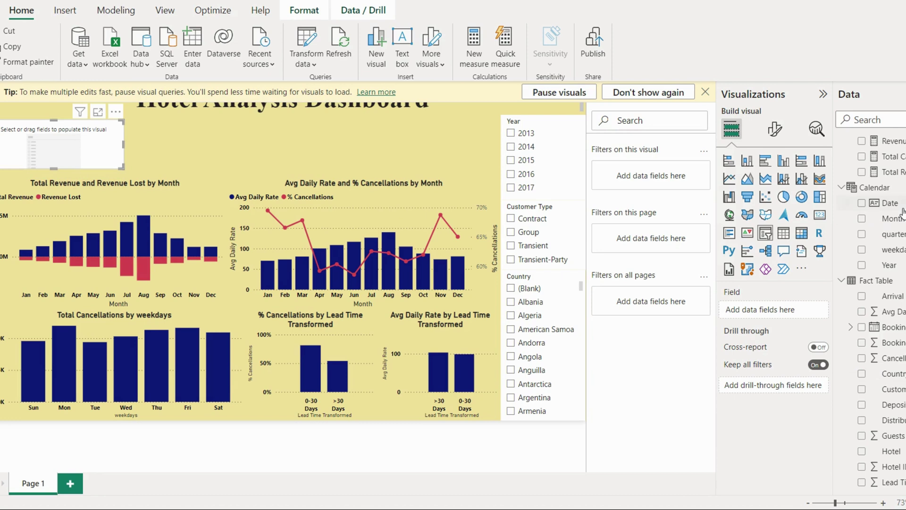
{"action": "left_click_drag", "start_coordinate": [893, 234], "coordinate": [800, 307]}
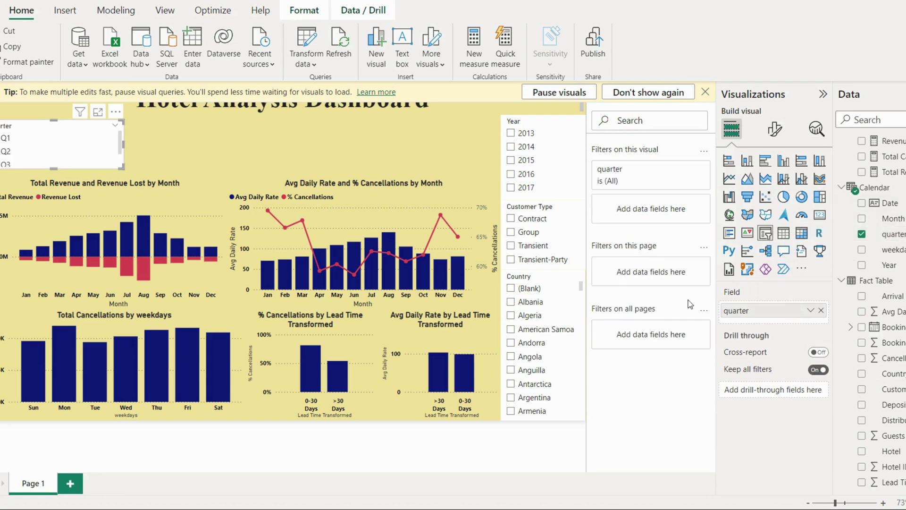
Step: Set the quarter slicer's style to Tile and narrow its frame slightly, keeping the four quarters in one row
{"action": "left_click", "coordinate": [775, 131]}
{"action": "left_click", "coordinate": [774, 188]}
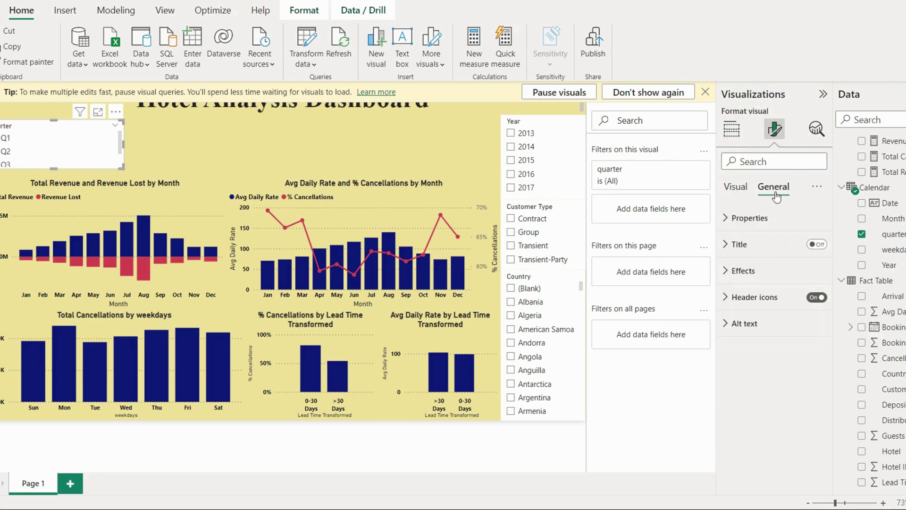
{"action": "left_click", "coordinate": [761, 219]}
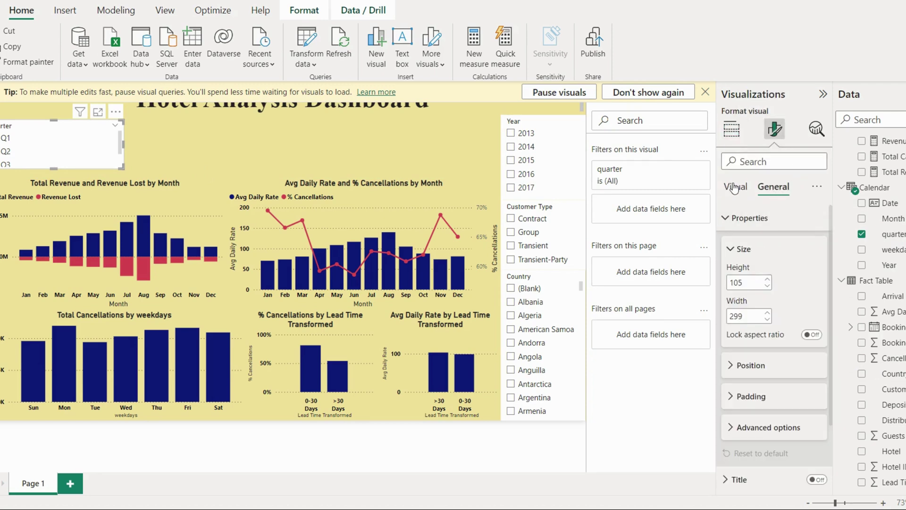
{"action": "left_click", "coordinate": [735, 188]}
{"action": "left_click", "coordinate": [753, 217]}
{"action": "left_click", "coordinate": [774, 282]}
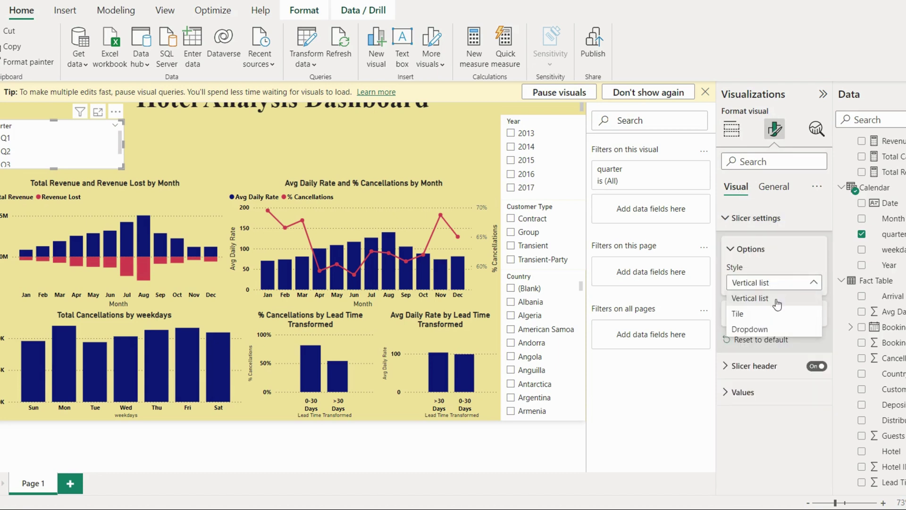
{"action": "key", "text": "Escape"}
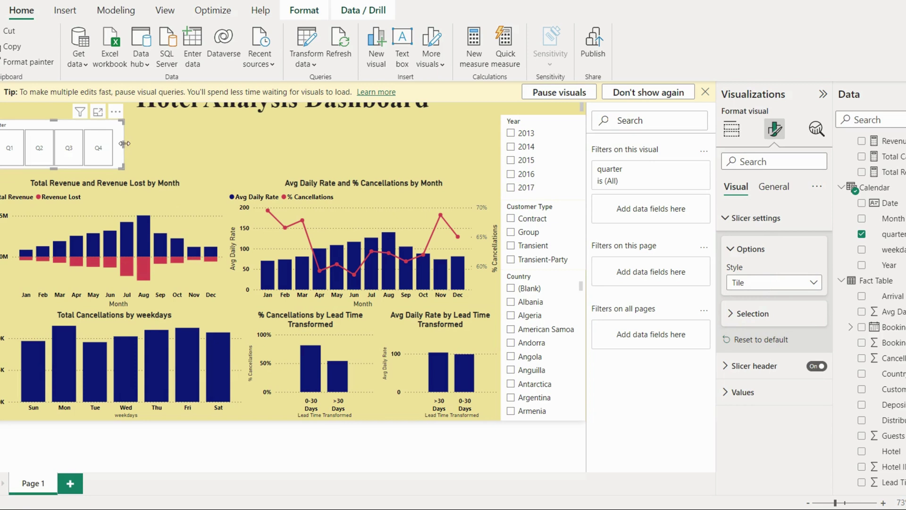
{"action": "left_click_drag", "start_coordinate": [124, 144], "coordinate": [121, 149]}
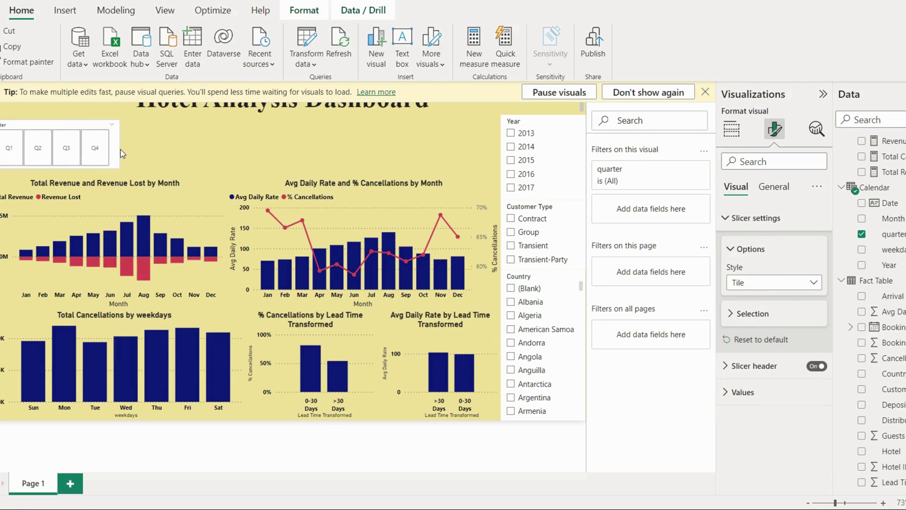
{"action": "left_click", "coordinate": [153, 152]}
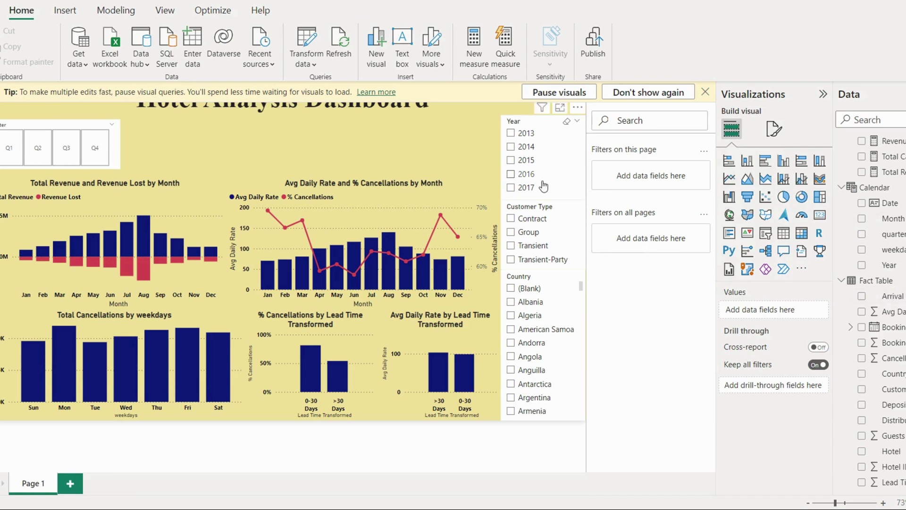
Step: Duplicate the quarter slicer, place the copy beside the original and widen it to reach the Year slicer
{"action": "left_click", "coordinate": [113, 140]}
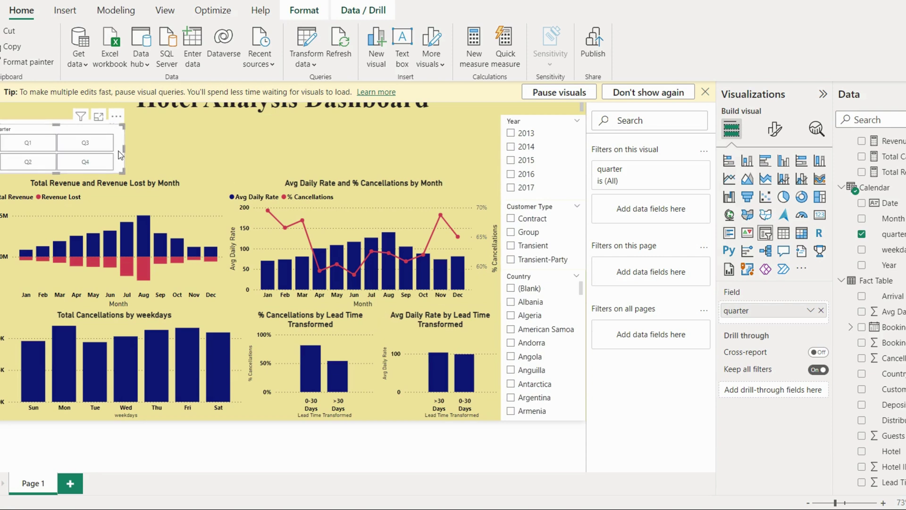
{"action": "left_click_drag", "start_coordinate": [119, 155], "coordinate": [288, 155]}
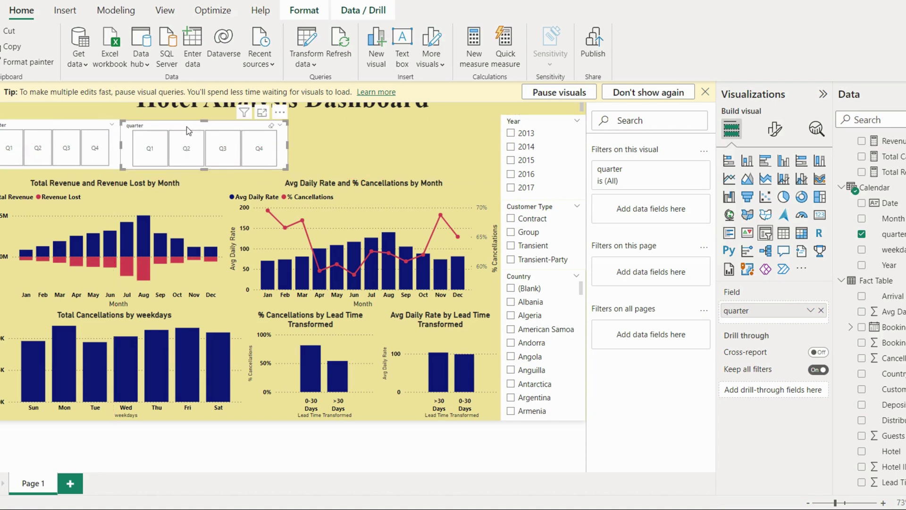
{"action": "left_click_drag", "start_coordinate": [202, 118], "coordinate": [202, 117]}
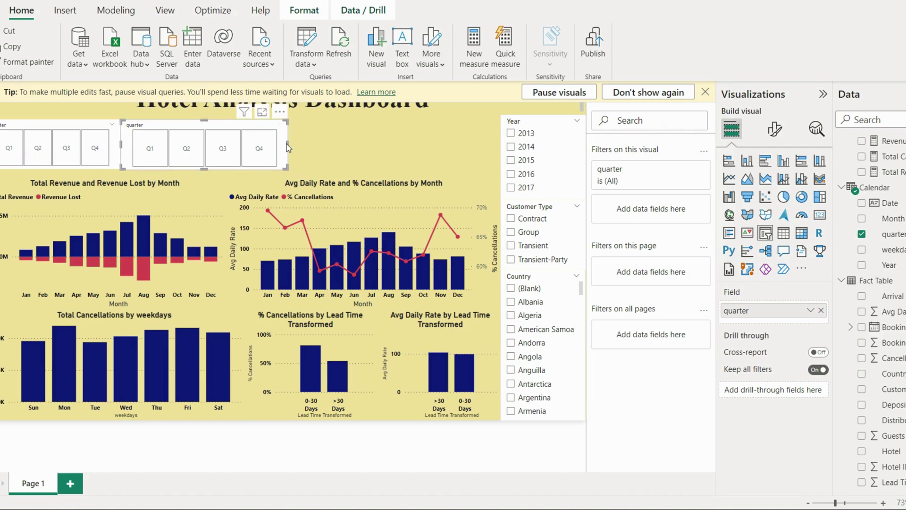
{"action": "left_click_drag", "start_coordinate": [287, 144], "coordinate": [500, 170]}
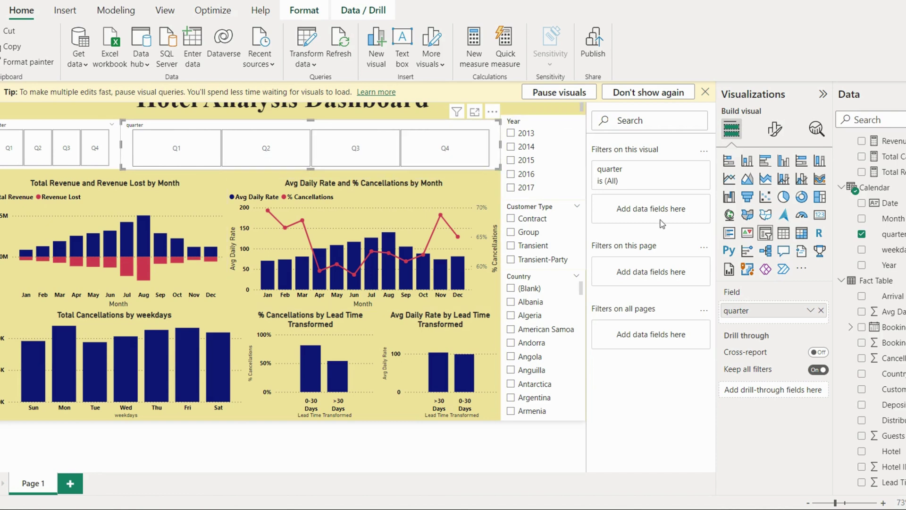
Step: Replace the quarter field in the wide copied slicer with the Calendar table's Month field
{"action": "left_click", "coordinate": [821, 310]}
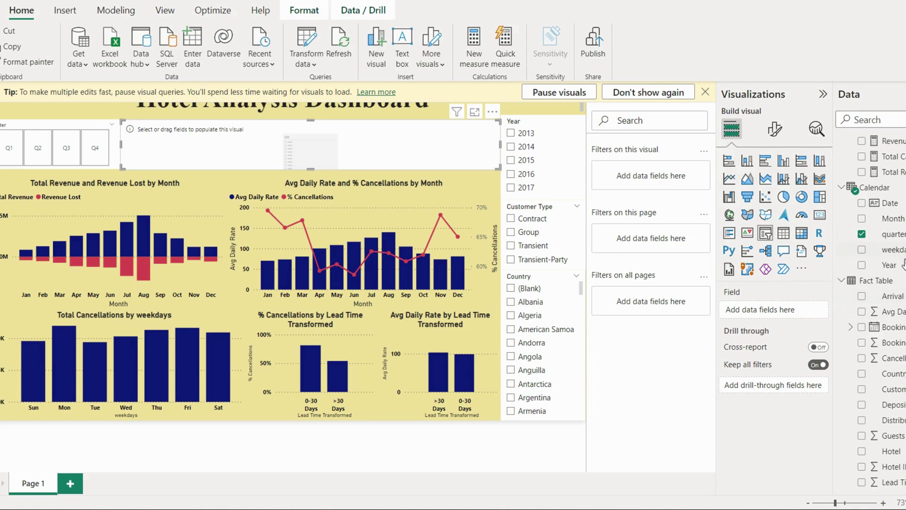
{"action": "left_click_drag", "start_coordinate": [892, 219], "coordinate": [771, 310]}
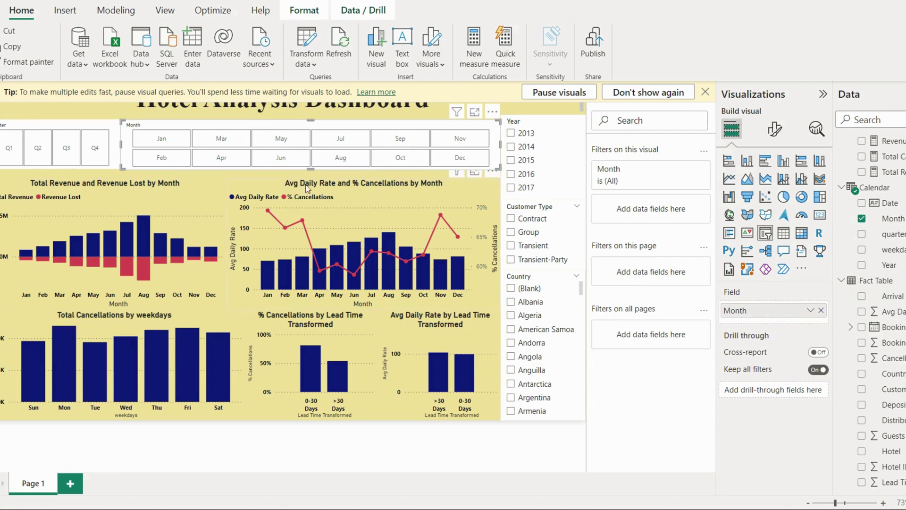
{"action": "left_click", "coordinate": [554, 125]}
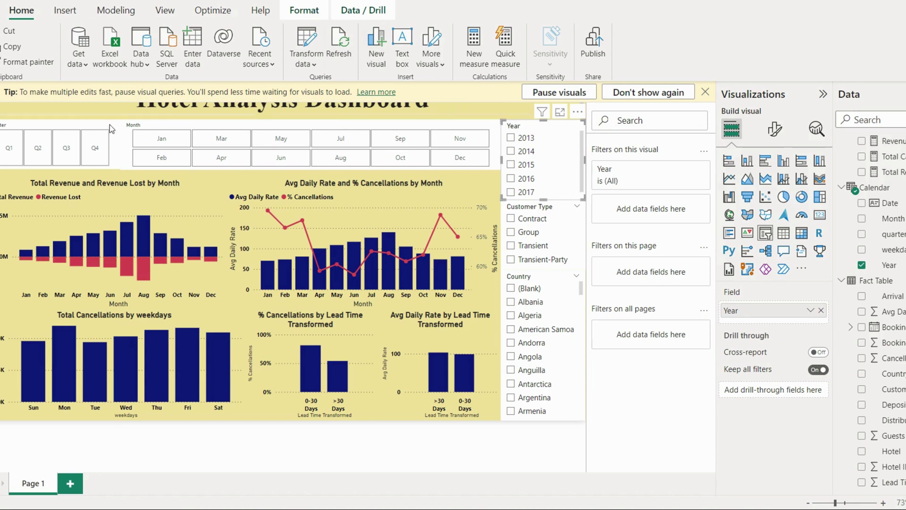
Step: Set the quarter slicer's background color to the pale yellow used behind the charts
{"action": "left_click", "coordinate": [118, 146]}
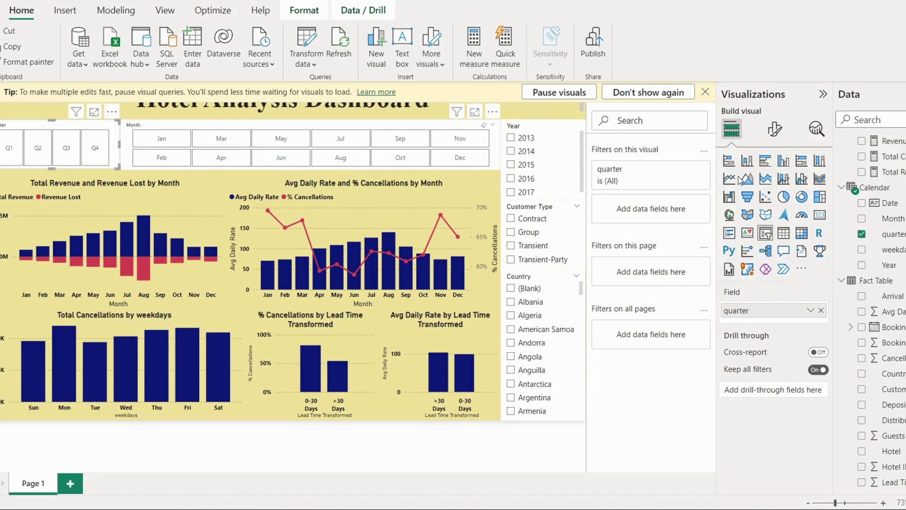
{"action": "left_click", "coordinate": [775, 130]}
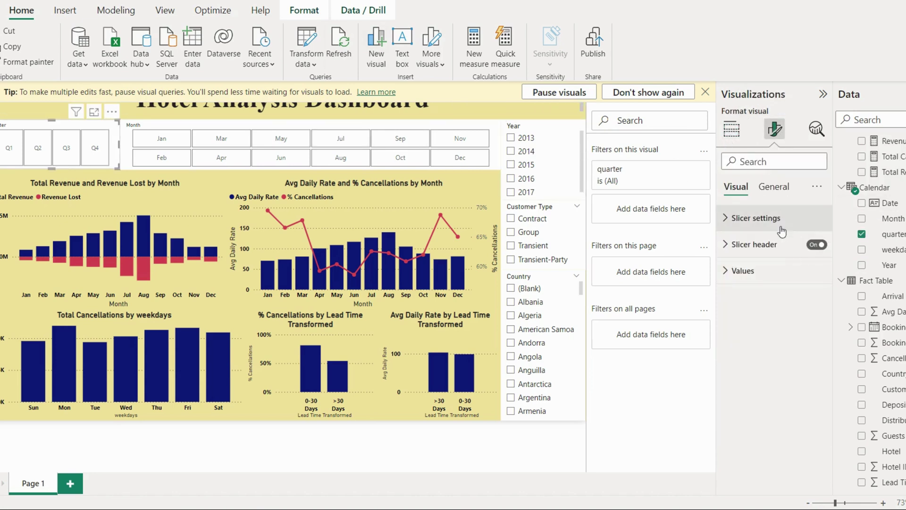
{"action": "left_click", "coordinate": [781, 195]}
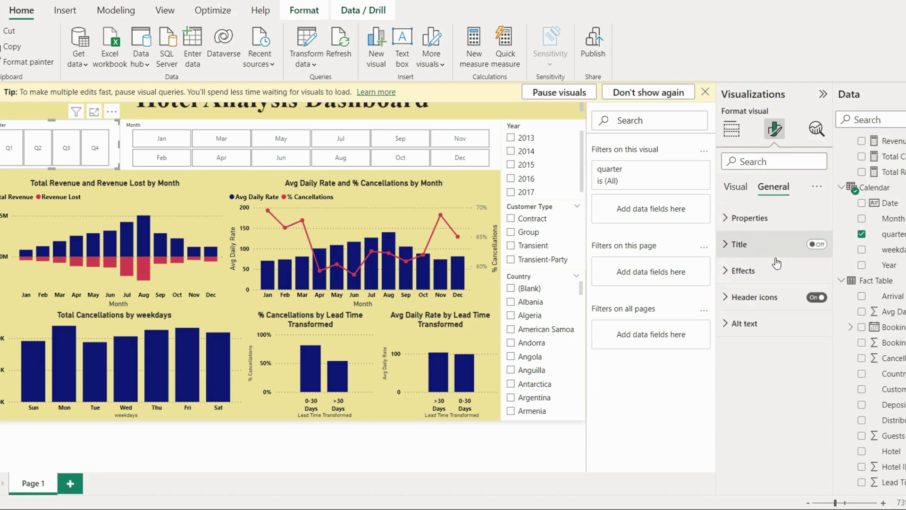
{"action": "left_click", "coordinate": [743, 270]}
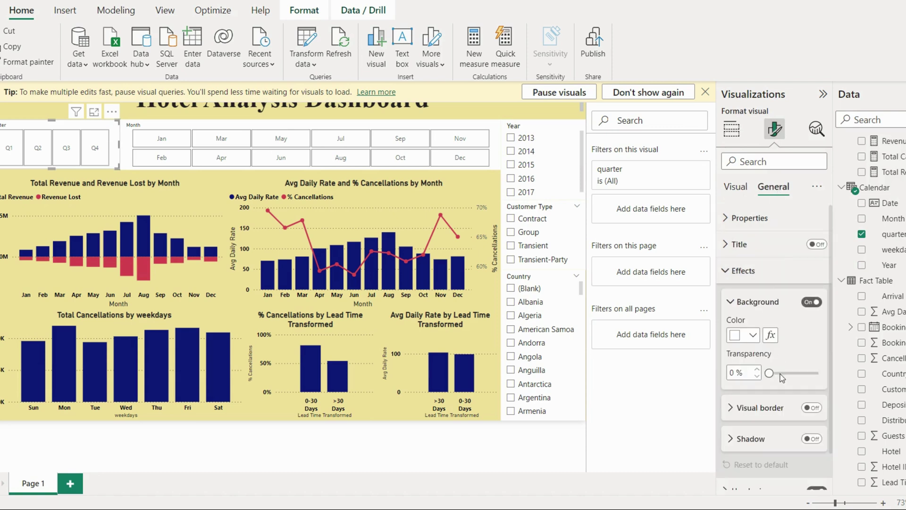
{"action": "left_click", "coordinate": [753, 336]}
{"action": "left_click", "coordinate": [753, 336]}
{"action": "left_click", "coordinate": [753, 336]}
{"action": "left_click", "coordinate": [797, 278]}
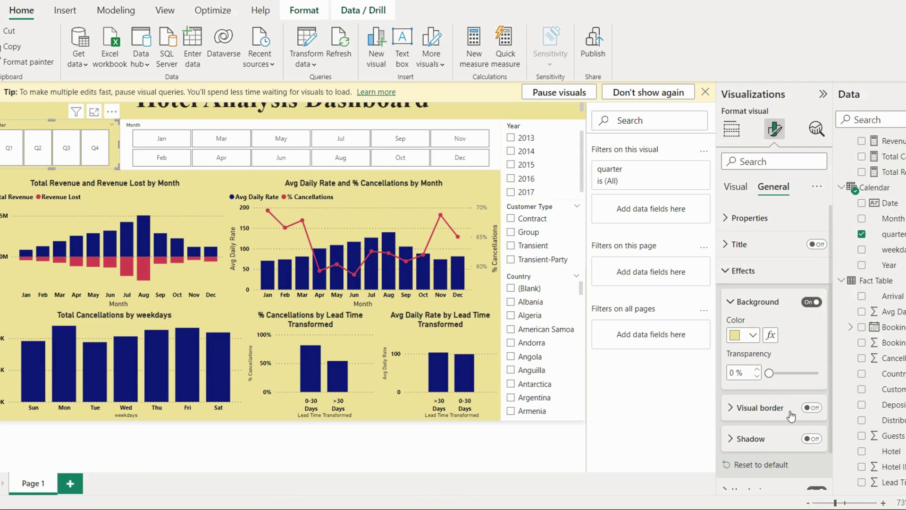
Step: Turn on a visual border for the quarter slicer with 10 px rounded corners
{"action": "left_click", "coordinate": [760, 407]}
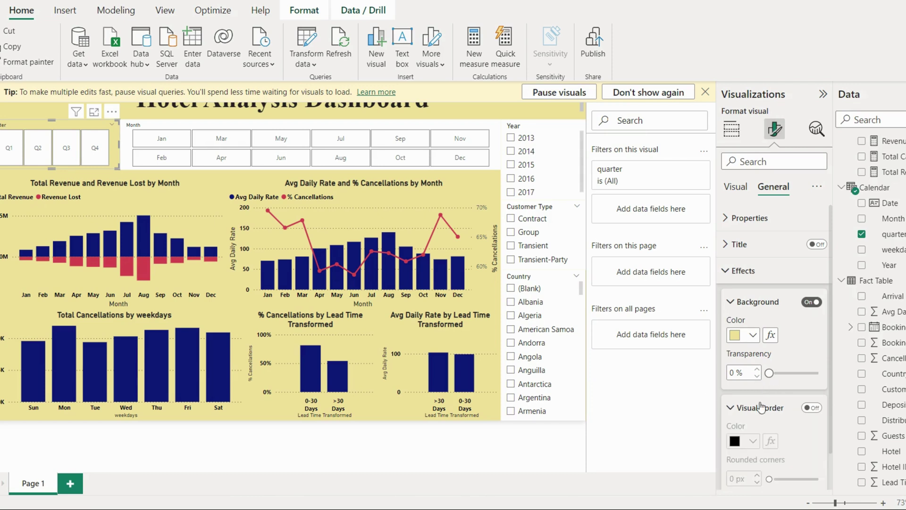
{"action": "scroll", "coordinate": [774, 411], "scroll_direction": "down", "scroll_amount": 2}
{"action": "left_click", "coordinate": [812, 323]}
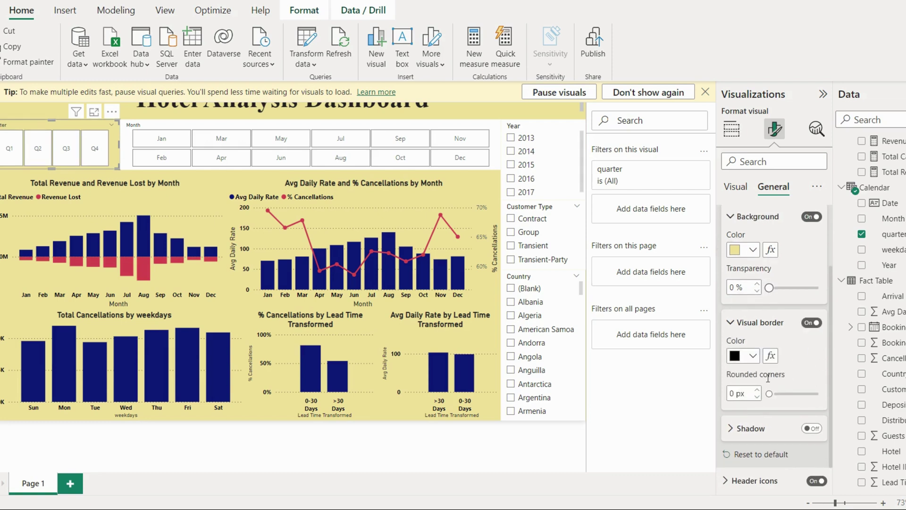
{"action": "left_click_drag", "start_coordinate": [769, 394], "coordinate": [785, 395]}
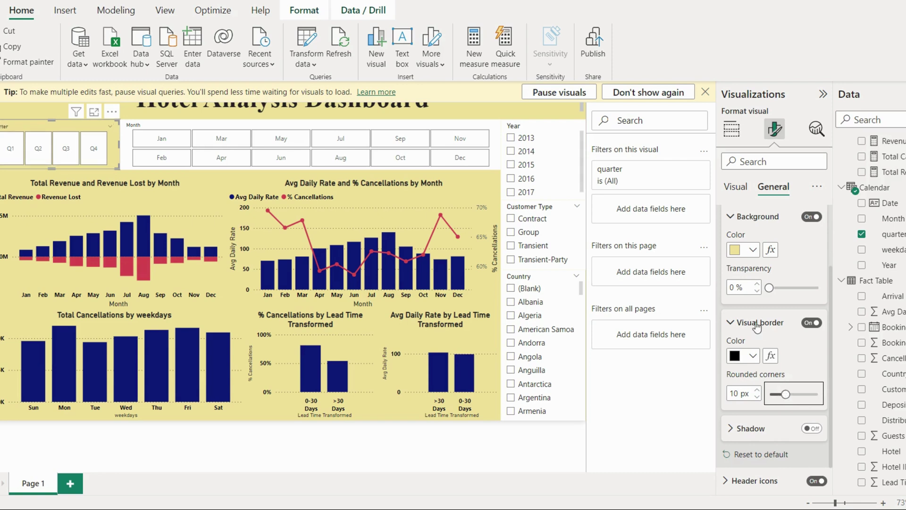
{"action": "scroll", "coordinate": [765, 434], "scroll_direction": "down", "scroll_amount": 1}
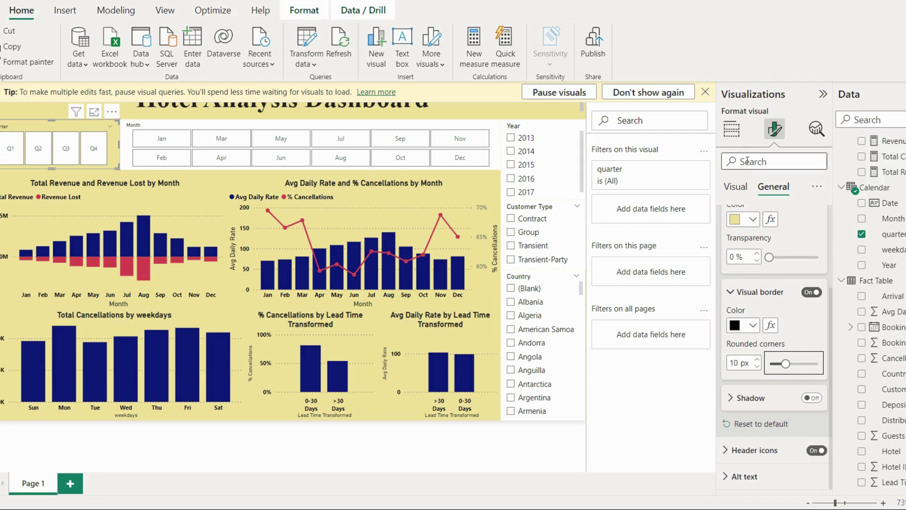
Step: Try a dark yellow and a grey background color for the quarter slicer's value tiles
{"action": "left_click", "coordinate": [736, 186]}
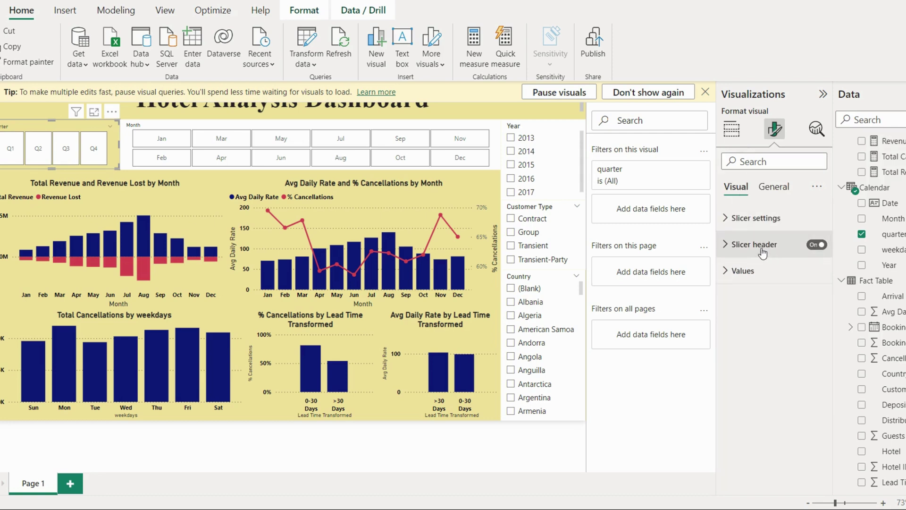
{"action": "left_click", "coordinate": [760, 271]}
{"action": "scroll", "coordinate": [764, 302], "scroll_direction": "down", "scroll_amount": 1}
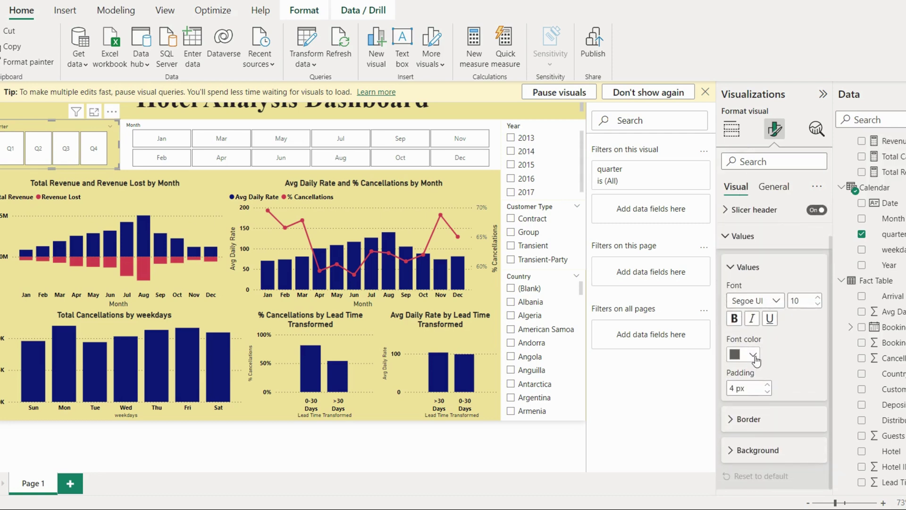
{"action": "left_click", "coordinate": [769, 450]}
{"action": "left_click", "coordinate": [748, 449]}
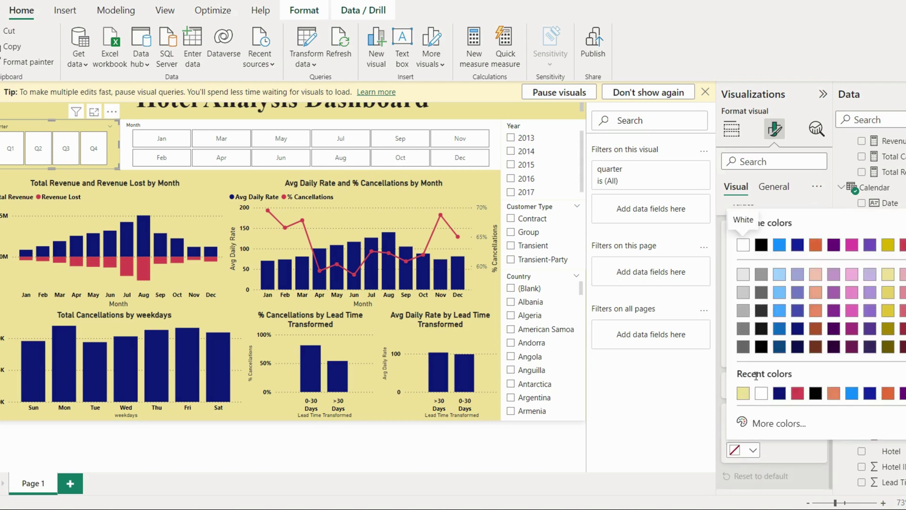
{"action": "left_click", "coordinate": [886, 329]}
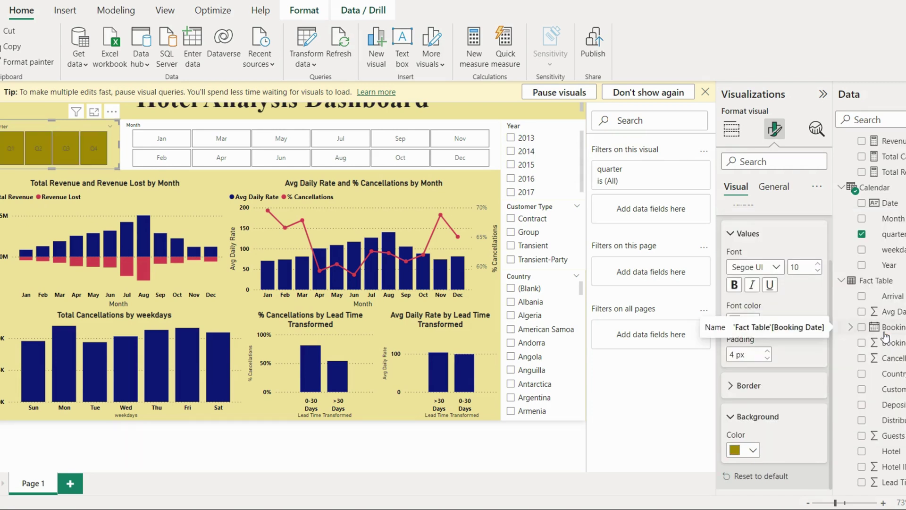
{"action": "left_click", "coordinate": [752, 451]}
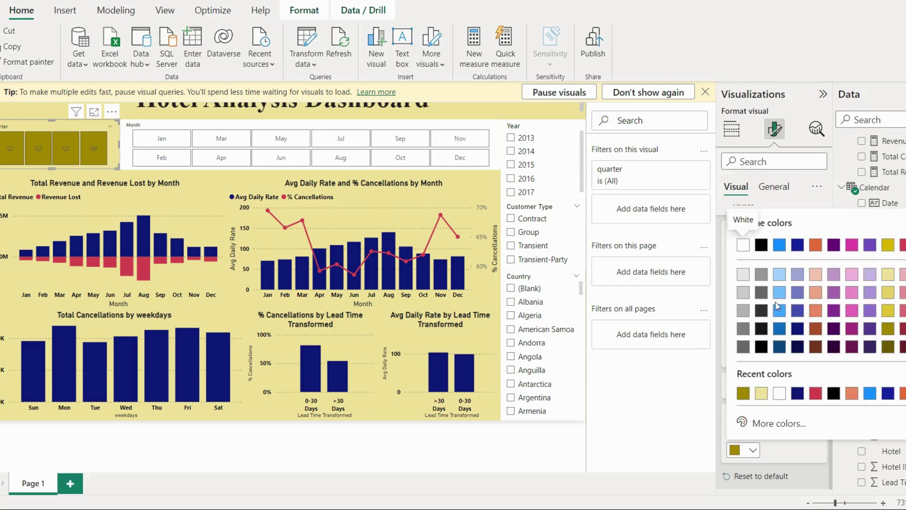
{"action": "left_click", "coordinate": [761, 275]}
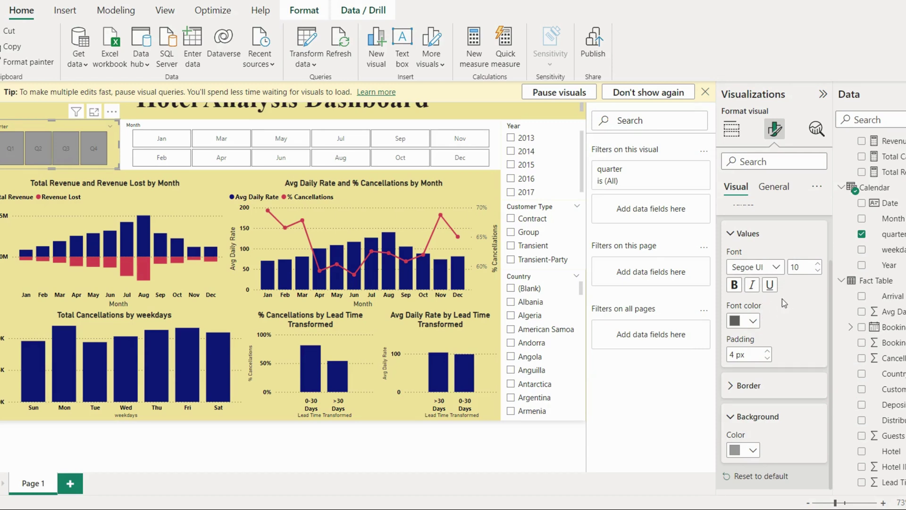
Step: Give the quarter slicer's value tiles a black font color and a light red background
{"action": "left_click", "coordinate": [754, 321]}
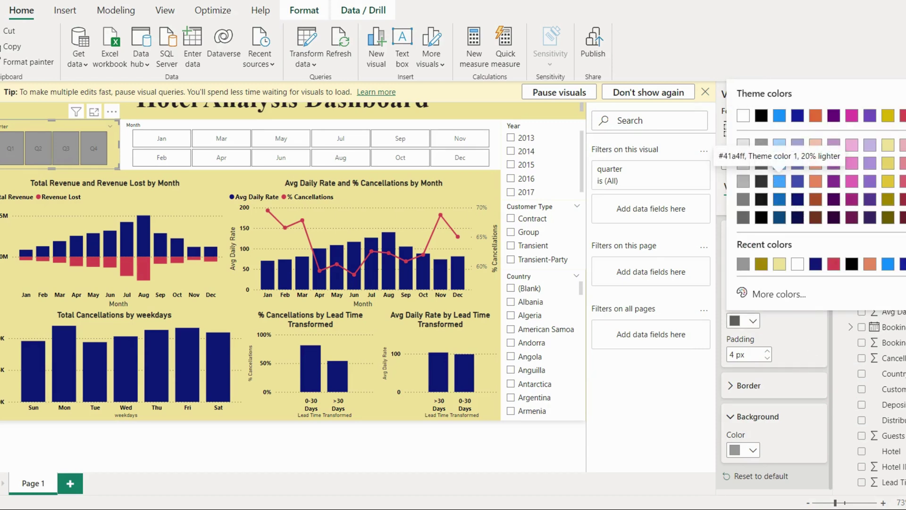
{"action": "left_click", "coordinate": [891, 166]}
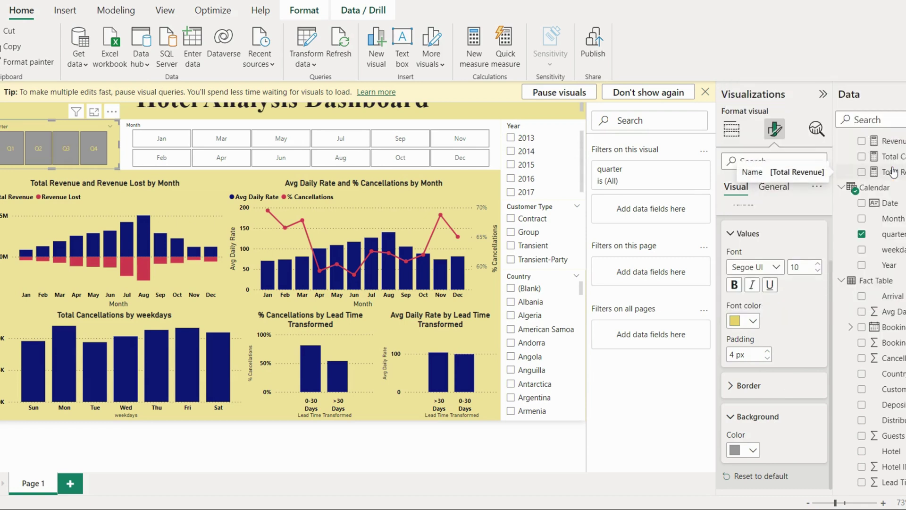
{"action": "left_click", "coordinate": [748, 320]}
{"action": "left_click", "coordinate": [761, 218]}
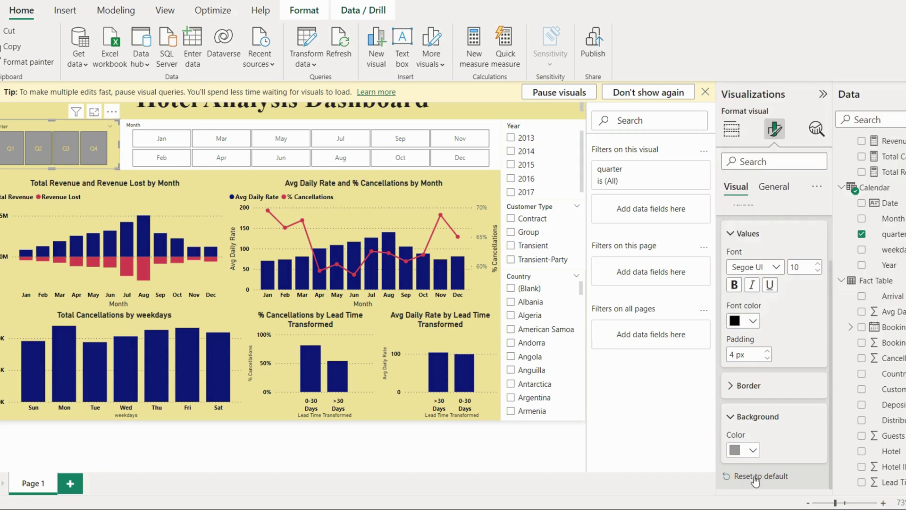
{"action": "left_click", "coordinate": [751, 452]}
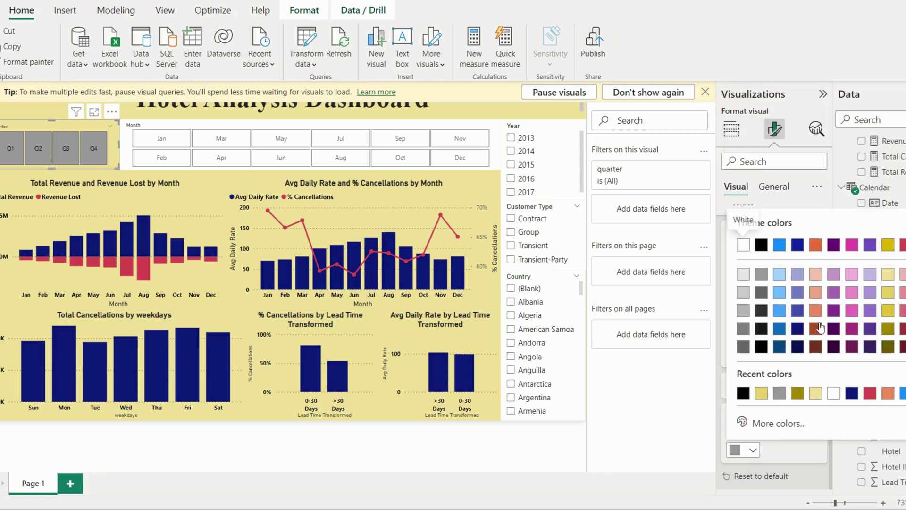
{"action": "left_click", "coordinate": [902, 292]}
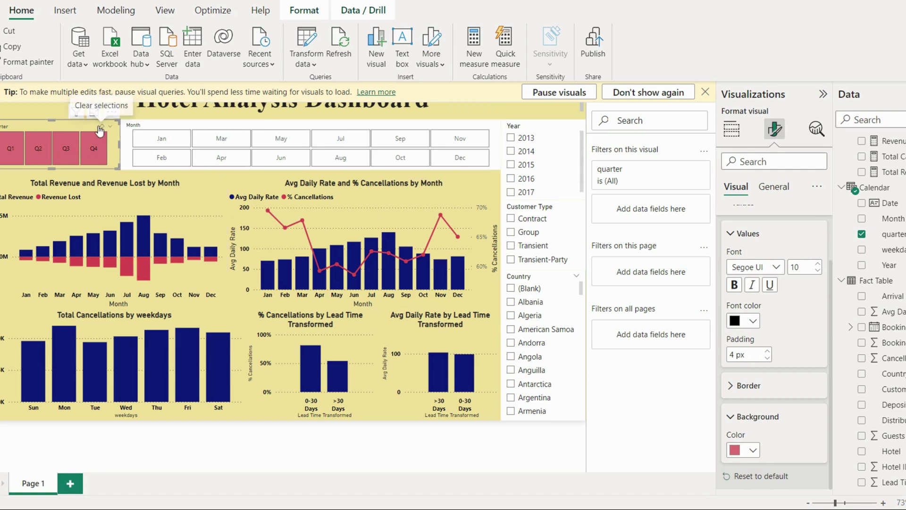
Step: Try to copy the quarter slicer's formatting to the Month slicer with the Format painter
{"action": "left_click", "coordinate": [30, 66]}
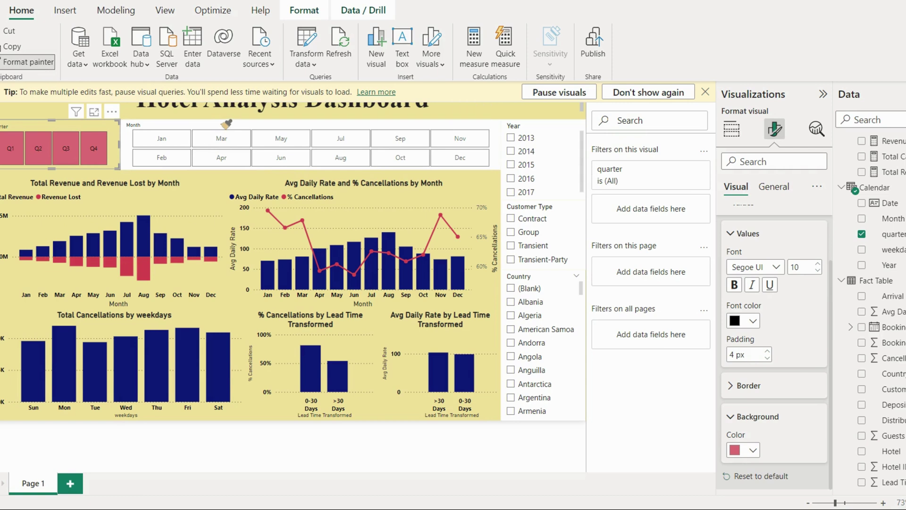
{"action": "left_click", "coordinate": [218, 127]}
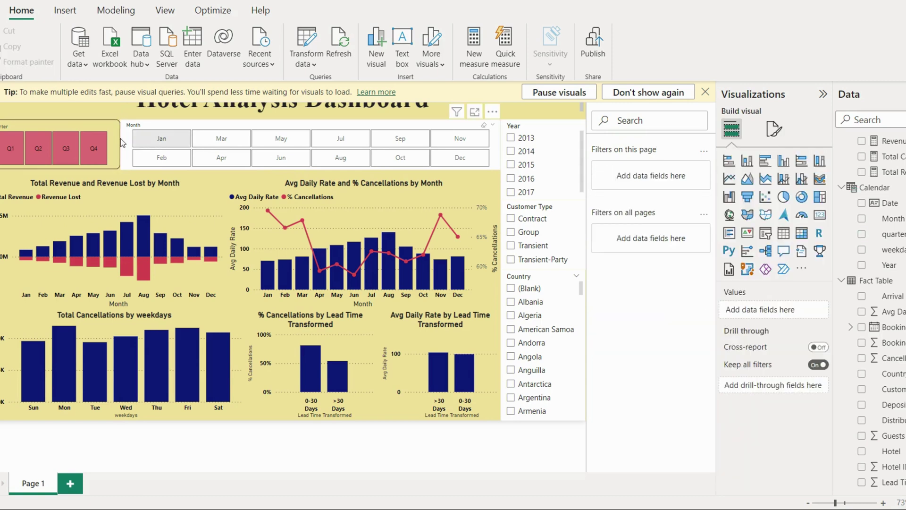
{"action": "left_click", "coordinate": [112, 124]}
{"action": "left_click", "coordinate": [41, 65]}
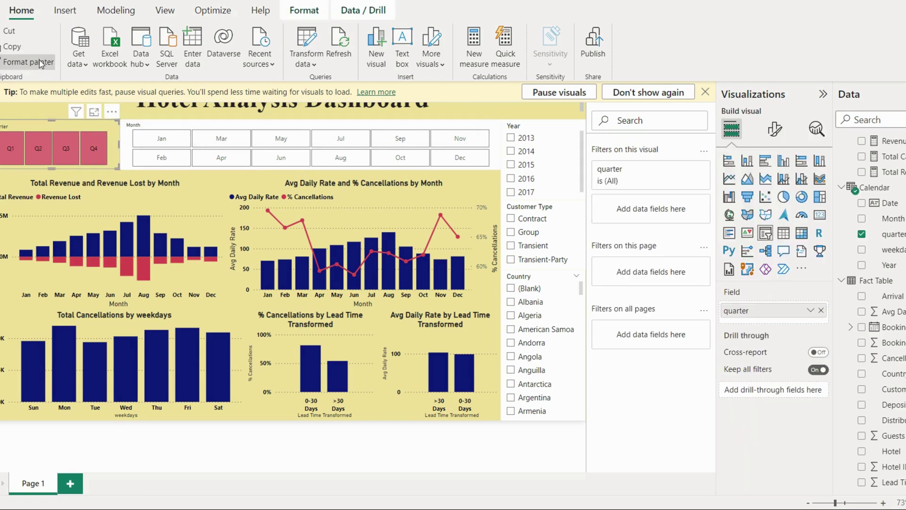
{"action": "left_click", "coordinate": [177, 123]}
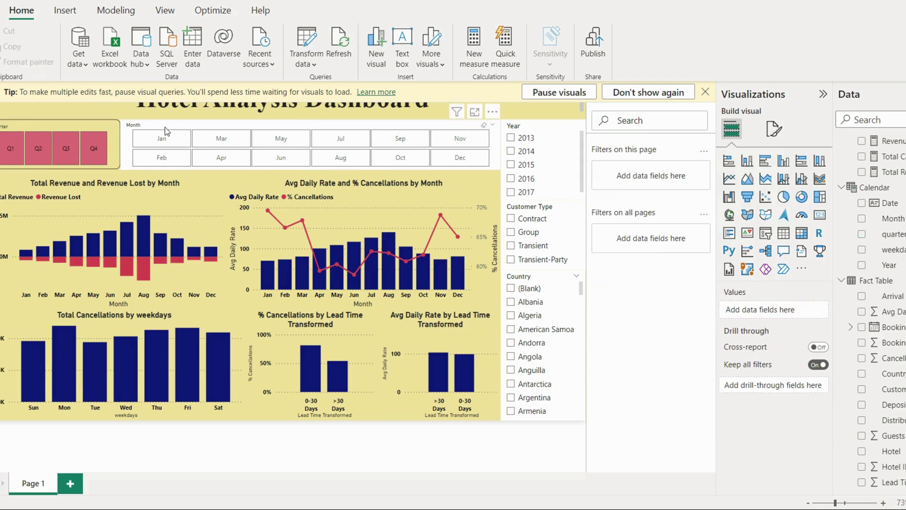
{"action": "left_click", "coordinate": [165, 126]}
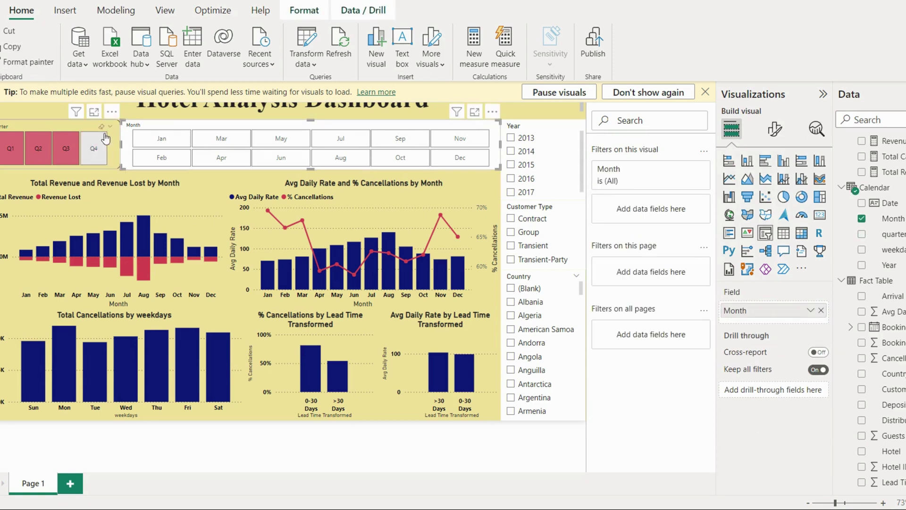
{"action": "left_click", "coordinate": [68, 125]}
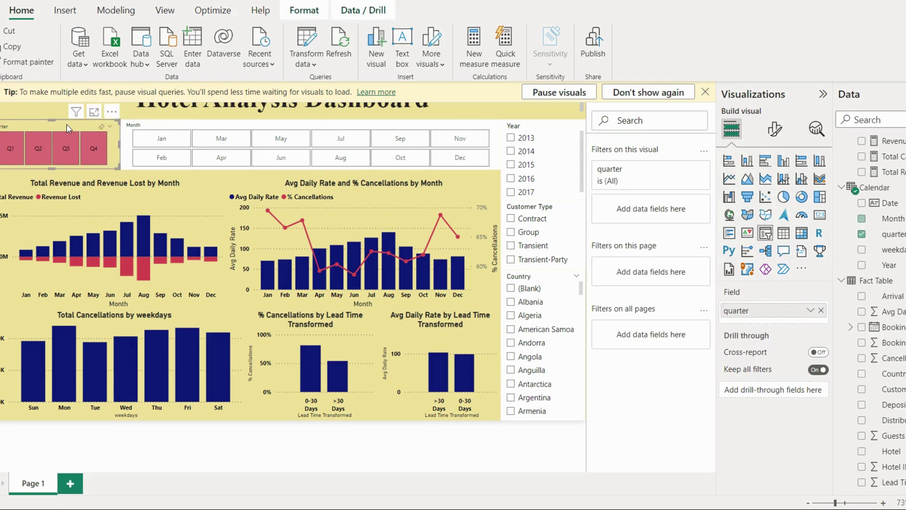
{"action": "left_click", "coordinate": [29, 62]}
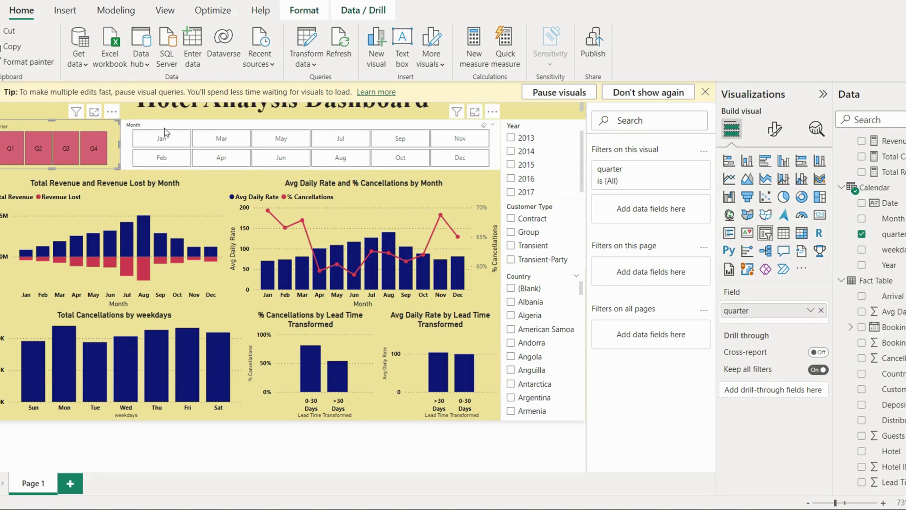
{"action": "left_click", "coordinate": [30, 62]}
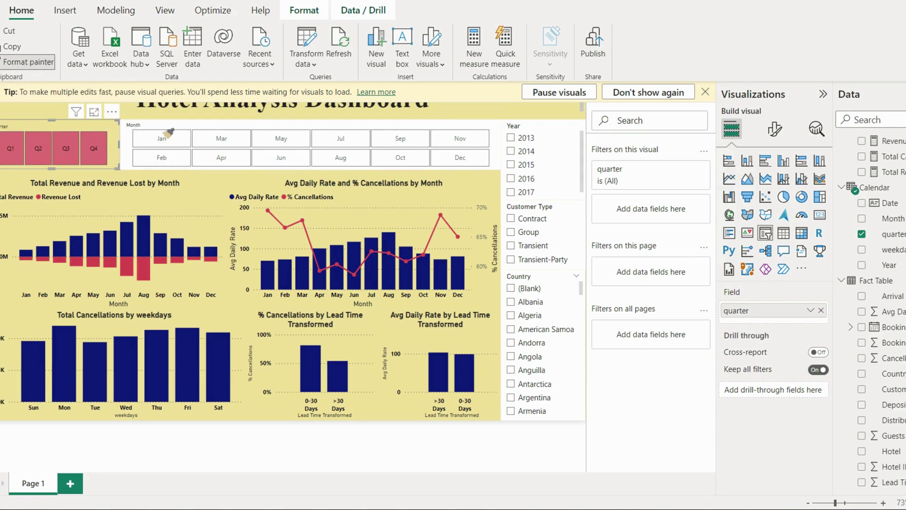
{"action": "left_click", "coordinate": [184, 123]}
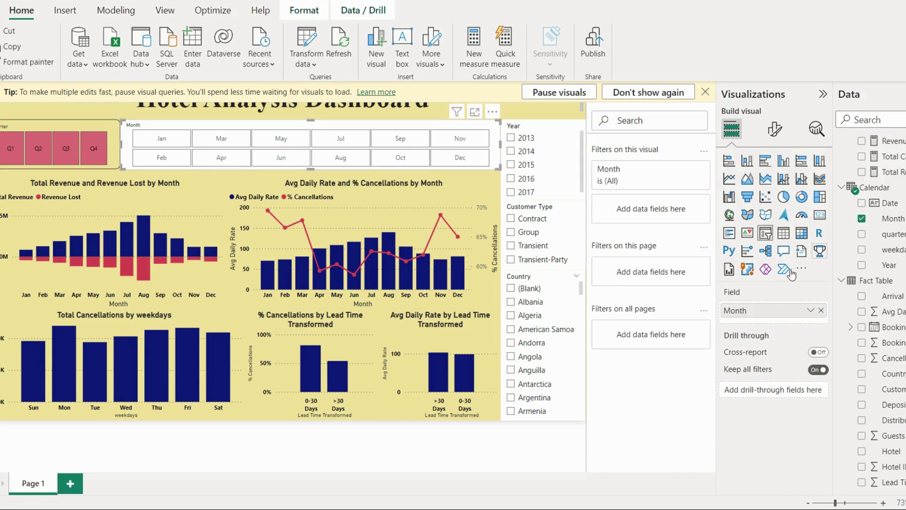
Step: Set the Month slicer's background to the light yellow of the dashboard, after trying a darker yellow
{"action": "left_click", "coordinate": [774, 129]}
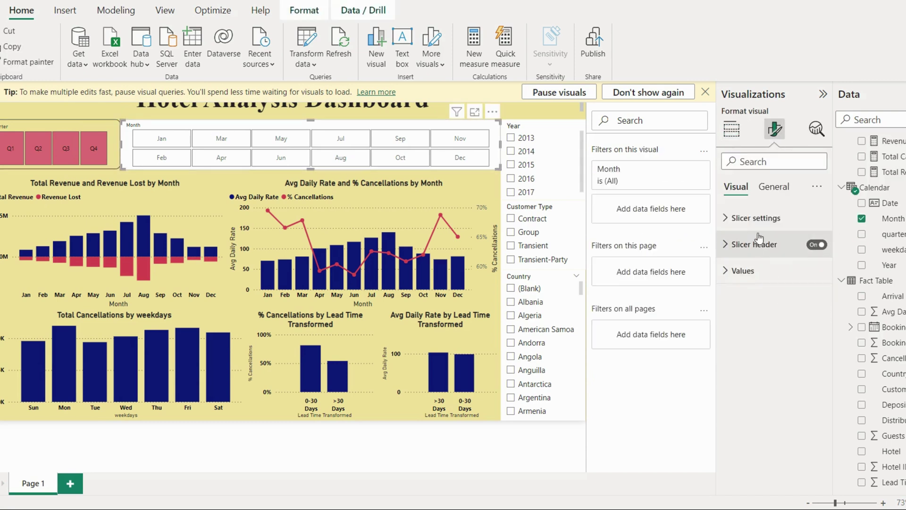
{"action": "left_click", "coordinate": [772, 186]}
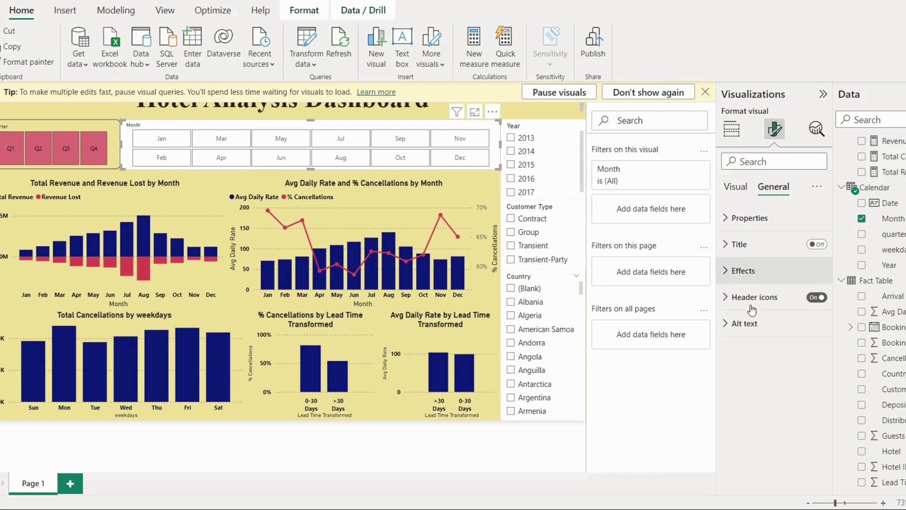
{"action": "left_click", "coordinate": [753, 274]}
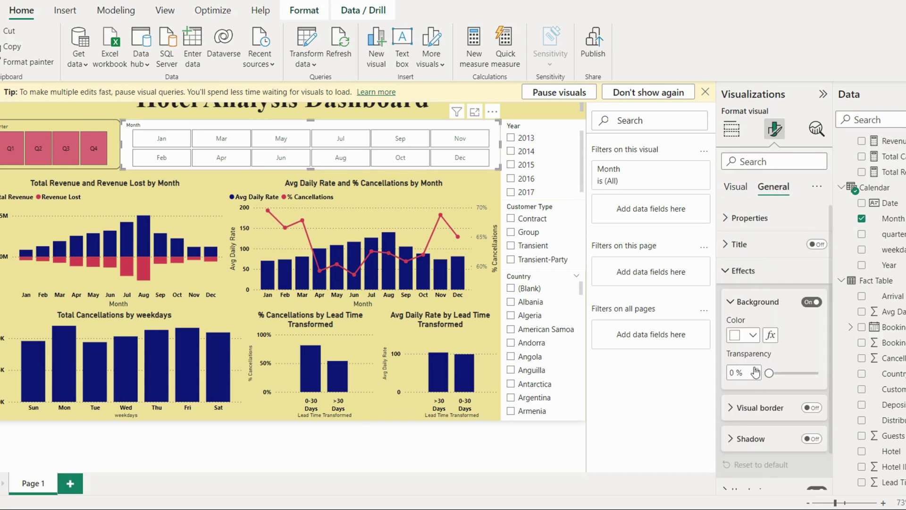
{"action": "left_click", "coordinate": [753, 336]}
{"action": "left_click", "coordinate": [779, 279]}
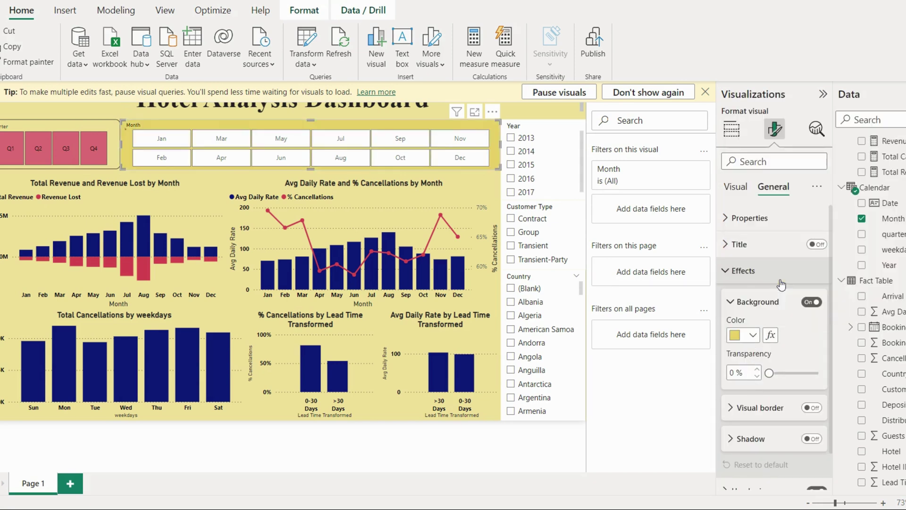
{"action": "left_click", "coordinate": [757, 338]}
{"action": "left_click", "coordinate": [748, 283]}
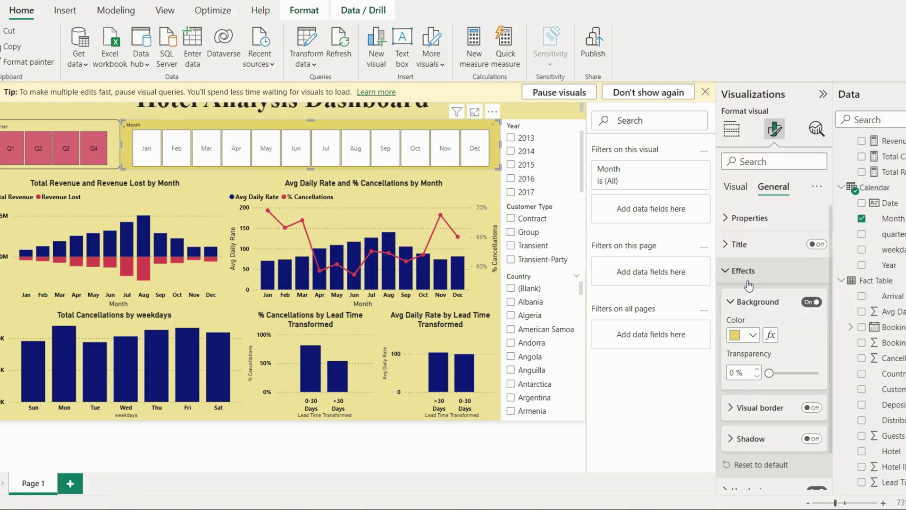
{"action": "left_click", "coordinate": [753, 335]}
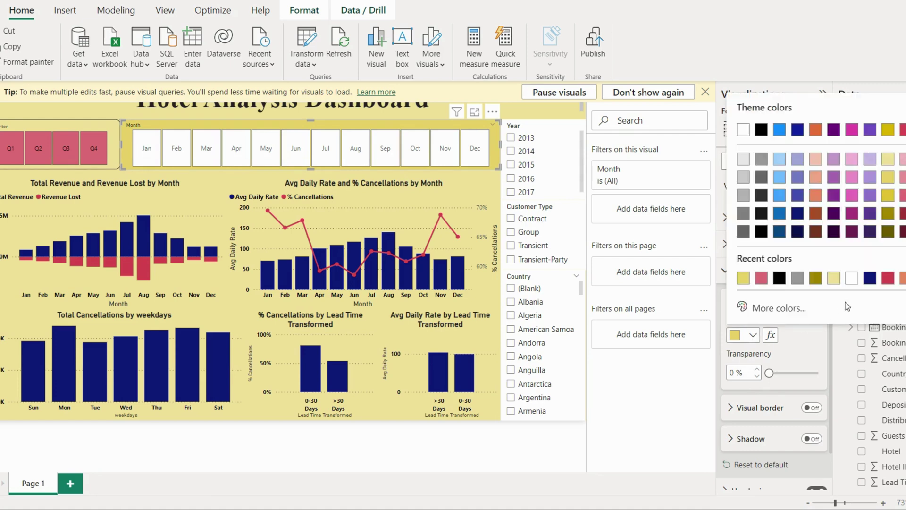
{"action": "left_click", "coordinate": [887, 160]}
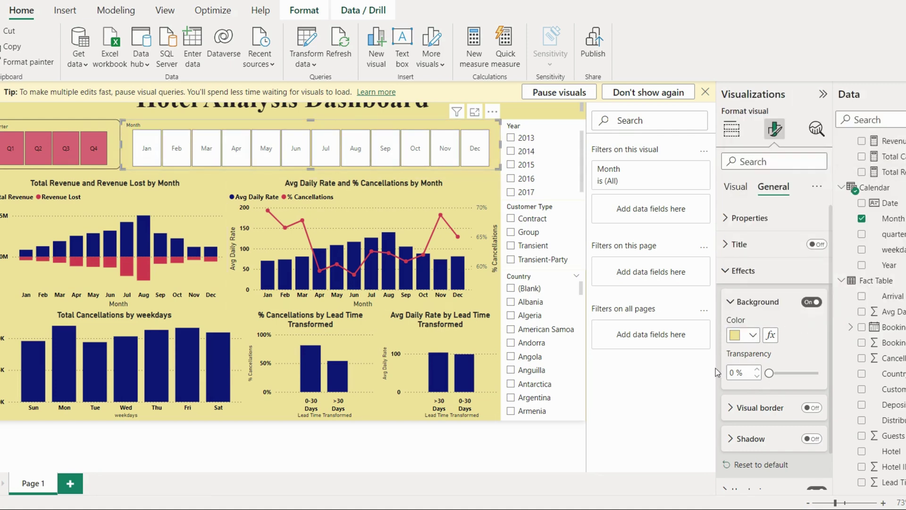
Step: Give the Month slicer's value tiles the same light red background as the quarter slicer's tiles
{"action": "left_click", "coordinate": [741, 185]}
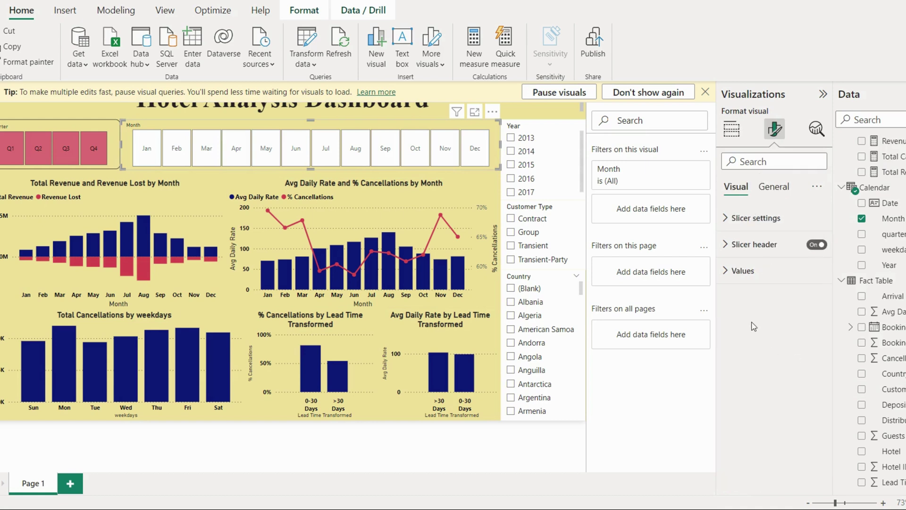
{"action": "left_click", "coordinate": [743, 271]}
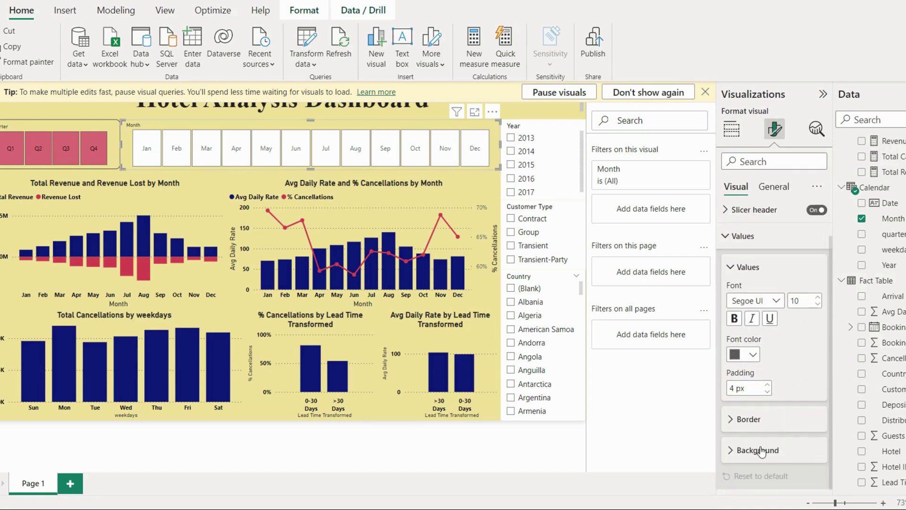
{"action": "left_click", "coordinate": [760, 451]}
{"action": "left_click", "coordinate": [750, 450]}
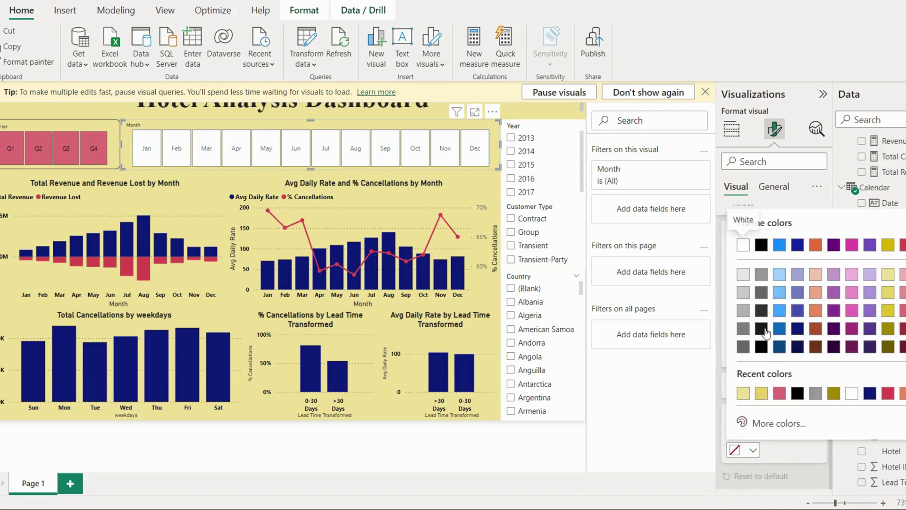
{"action": "left_click", "coordinate": [779, 393]}
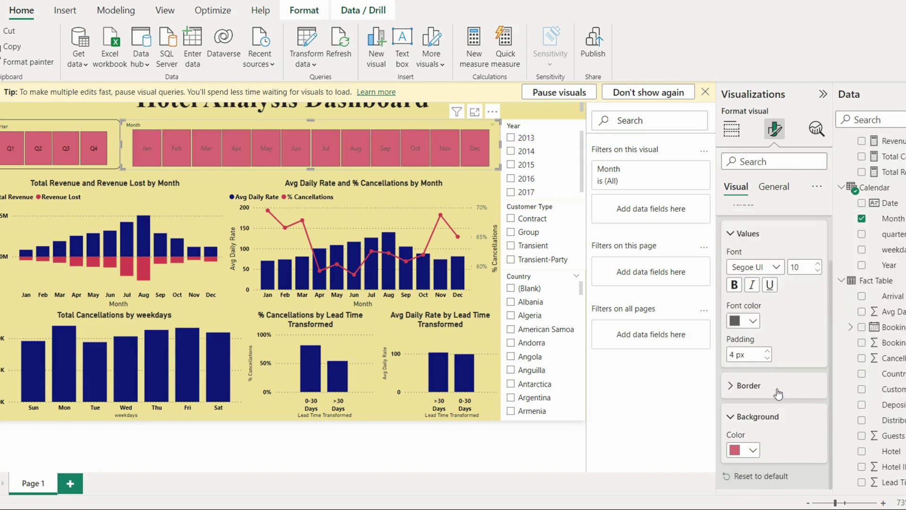
Step: Set the Year slicer's background color to the dashboard's light yellow
{"action": "left_click", "coordinate": [541, 132]}
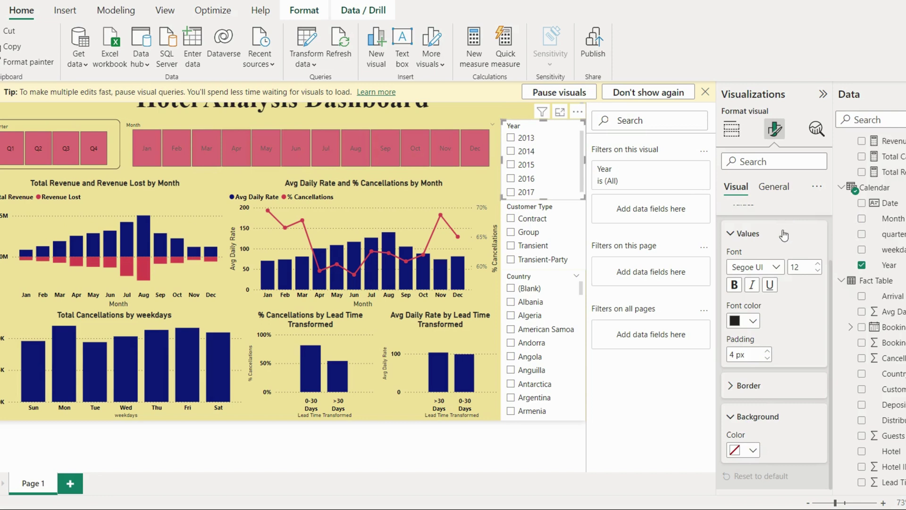
{"action": "left_click", "coordinate": [772, 188]}
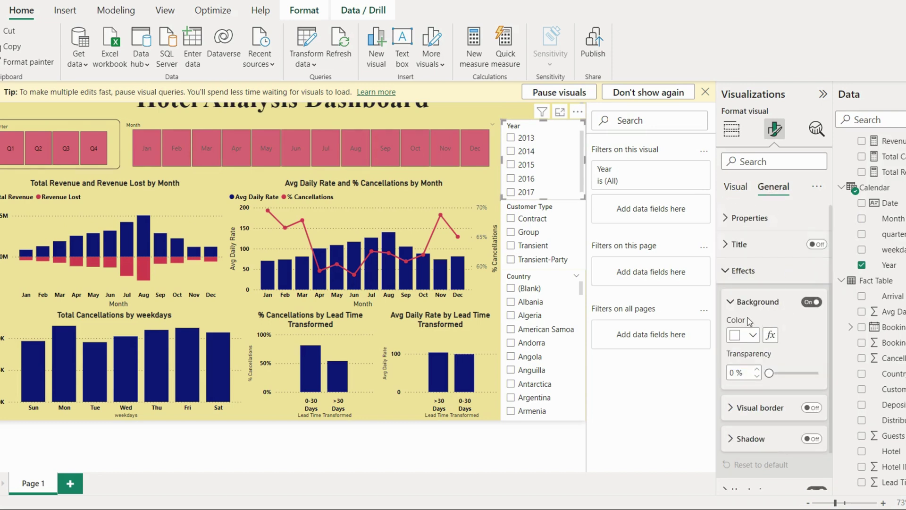
{"action": "left_click", "coordinate": [752, 335]}
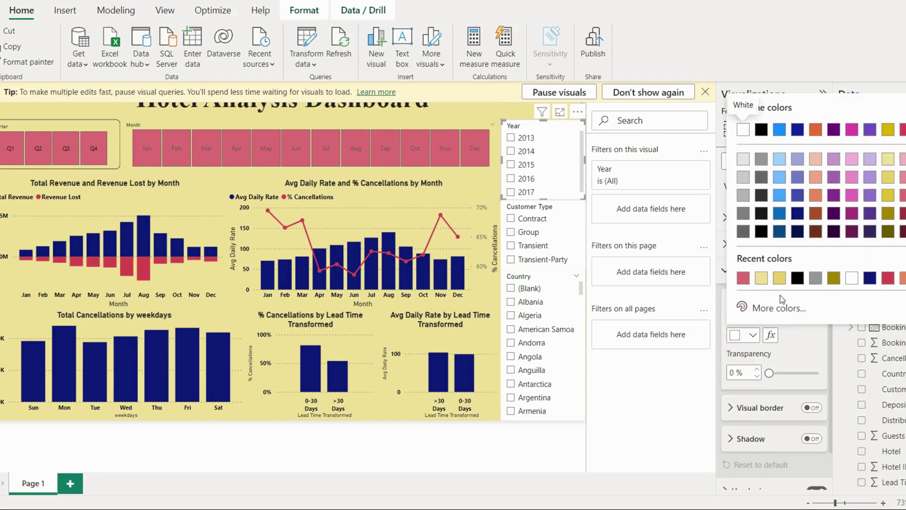
{"action": "left_click", "coordinate": [761, 278]}
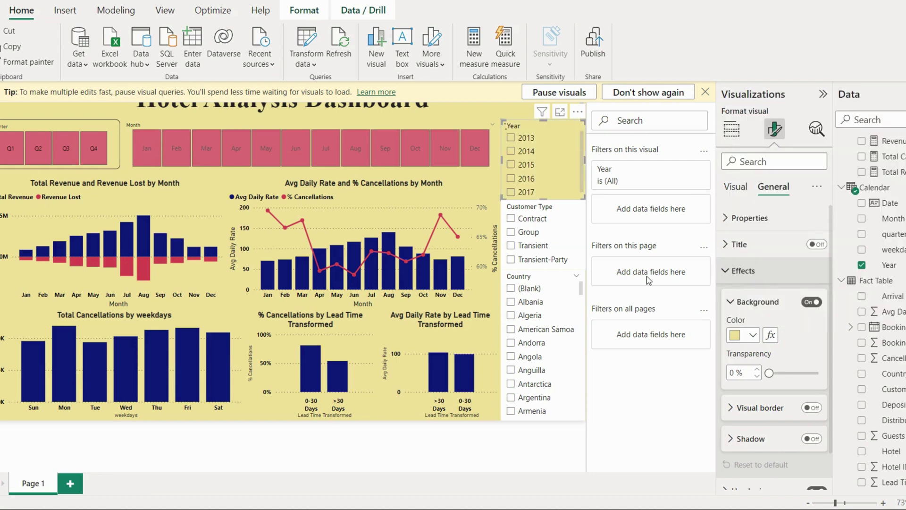
Step: Set the Customer Type slicer's background color to the same light yellow as the Year slicer
{"action": "left_click", "coordinate": [569, 219]}
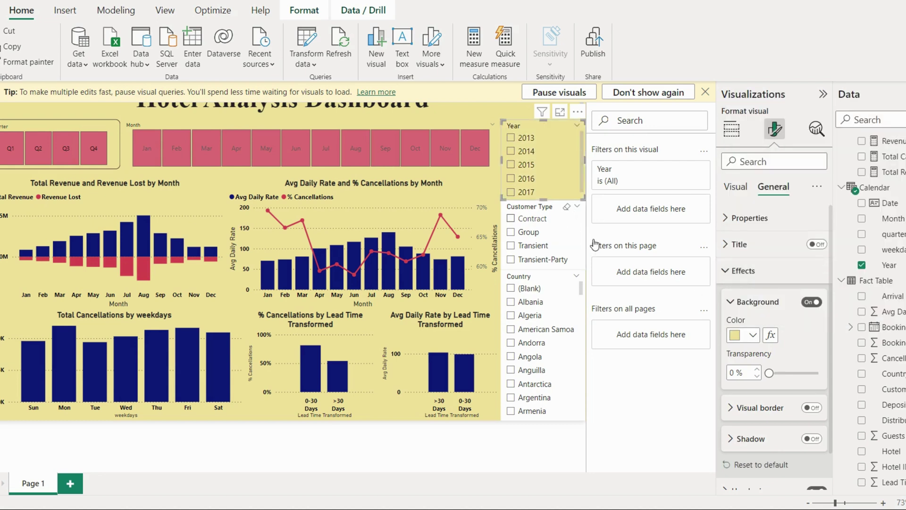
{"action": "left_click", "coordinate": [755, 332]}
{"action": "left_click", "coordinate": [779, 283]}
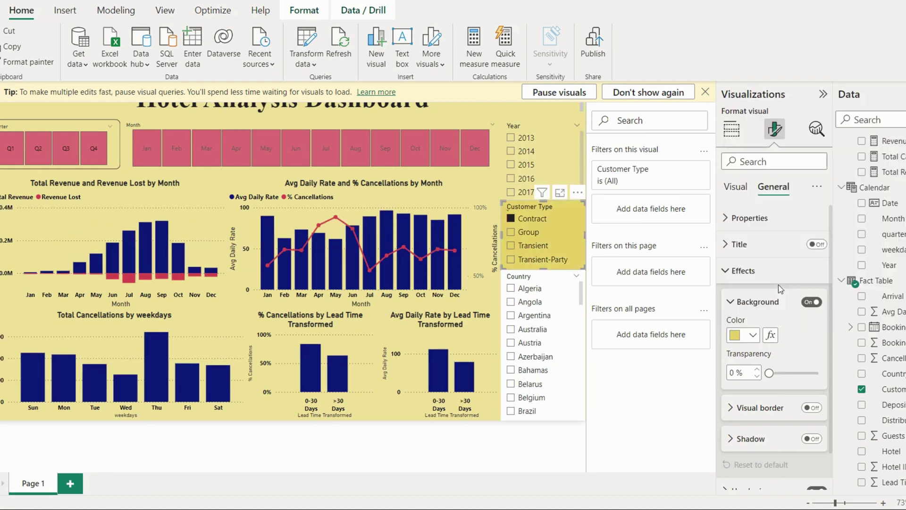
{"action": "left_click", "coordinate": [751, 334]}
{"action": "left_click", "coordinate": [683, 307]}
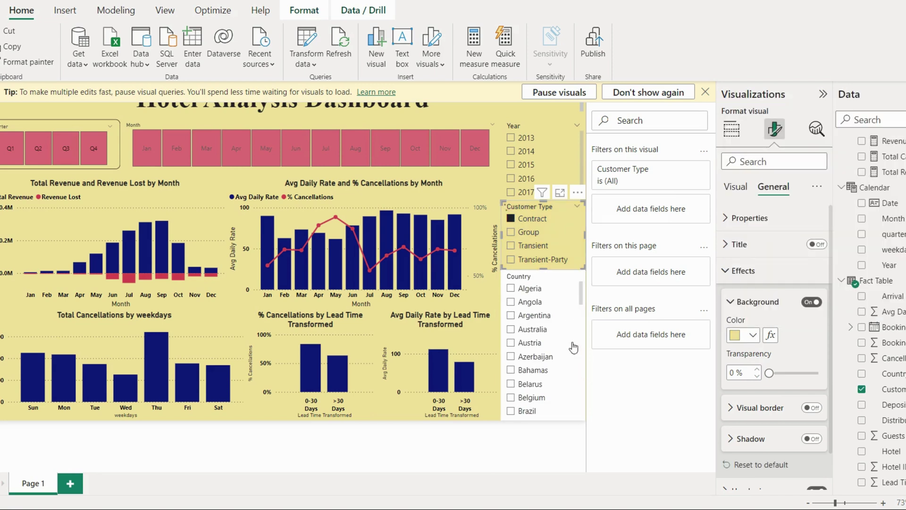
Step: Set the Country slicer's background color to the same light yellow as the other slicers
{"action": "left_click", "coordinate": [572, 331]}
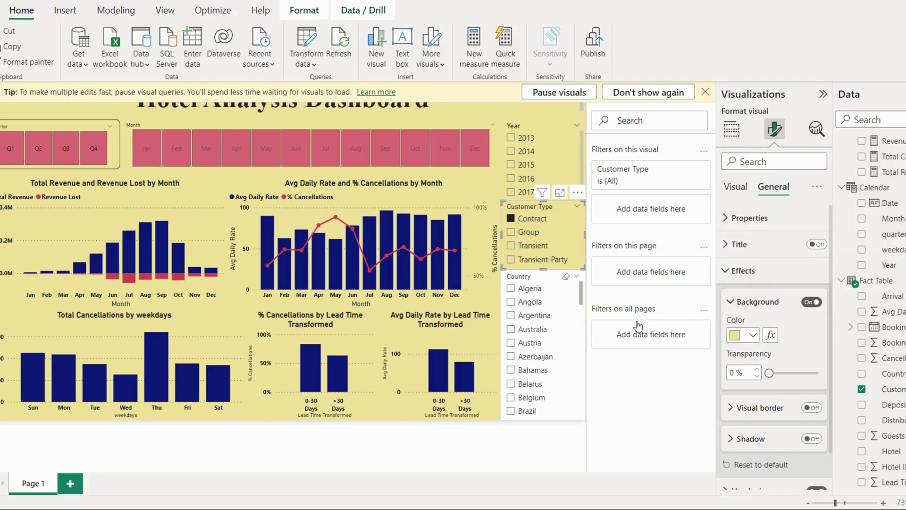
{"action": "left_click", "coordinate": [752, 335]}
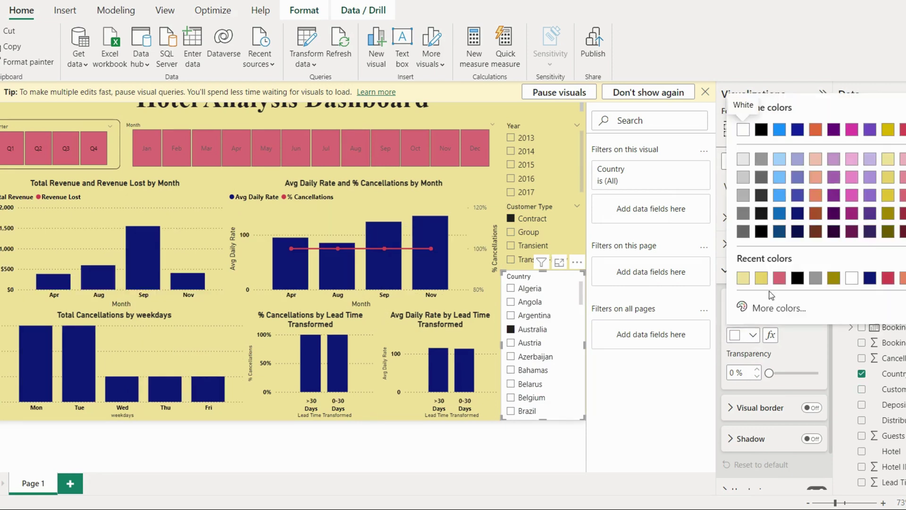
{"action": "left_click", "coordinate": [742, 279]}
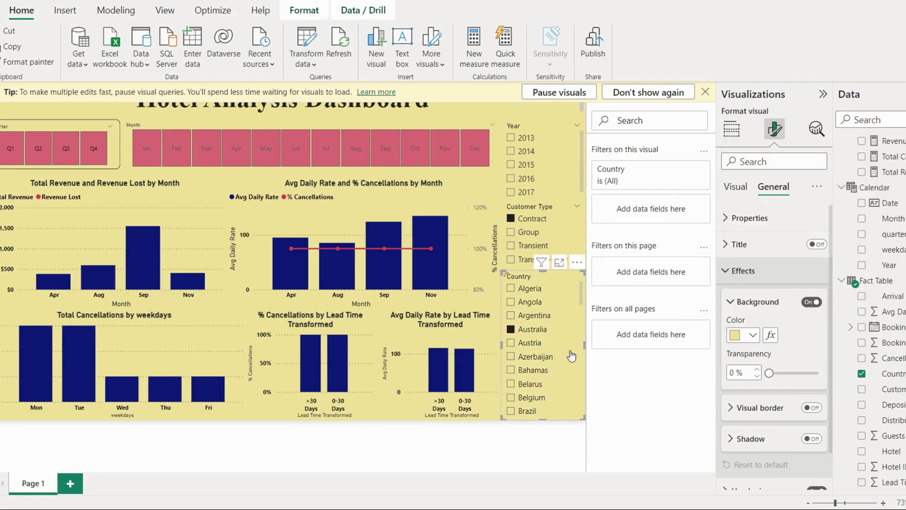
Step: Clear the Australia and Contract selections in the Country and Customer Type slicers and dismiss the pause-visuals tip
{"action": "left_click", "coordinate": [510, 328]}
{"action": "left_click", "coordinate": [511, 220]}
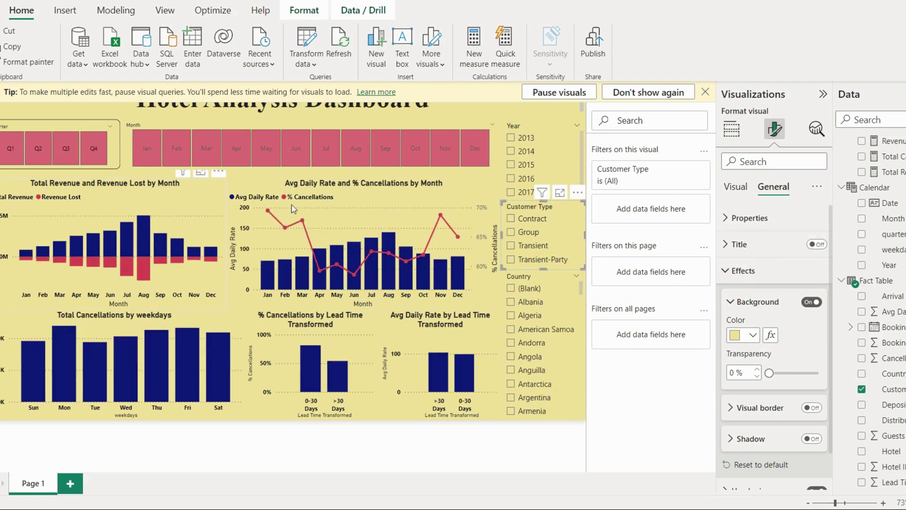
{"action": "left_click", "coordinate": [706, 92]}
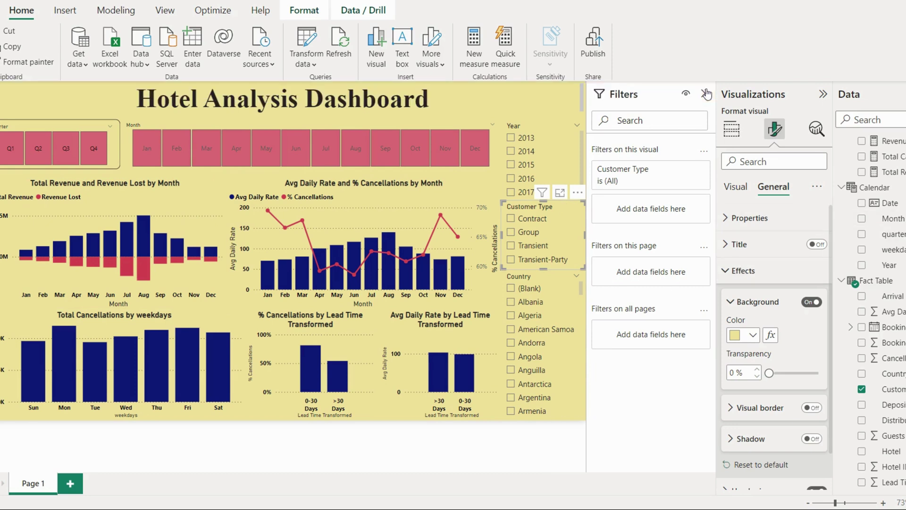
Step: Turn on a black visual border with 15 px rounded corners for the Total Revenue and Revenue Lost by Month chart
{"action": "left_click", "coordinate": [197, 203]}
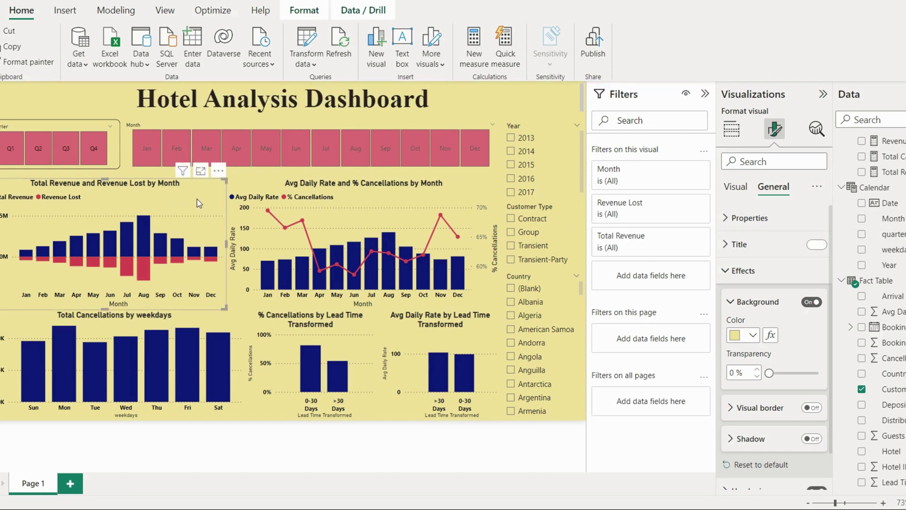
{"action": "left_click", "coordinate": [774, 134]}
{"action": "scroll", "coordinate": [760, 370], "scroll_direction": "down", "scroll_amount": 1}
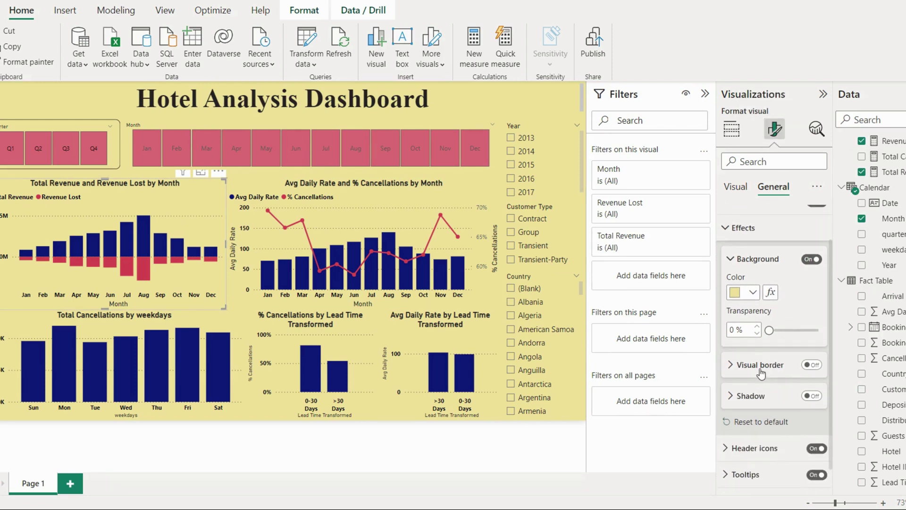
{"action": "left_click", "coordinate": [813, 366]}
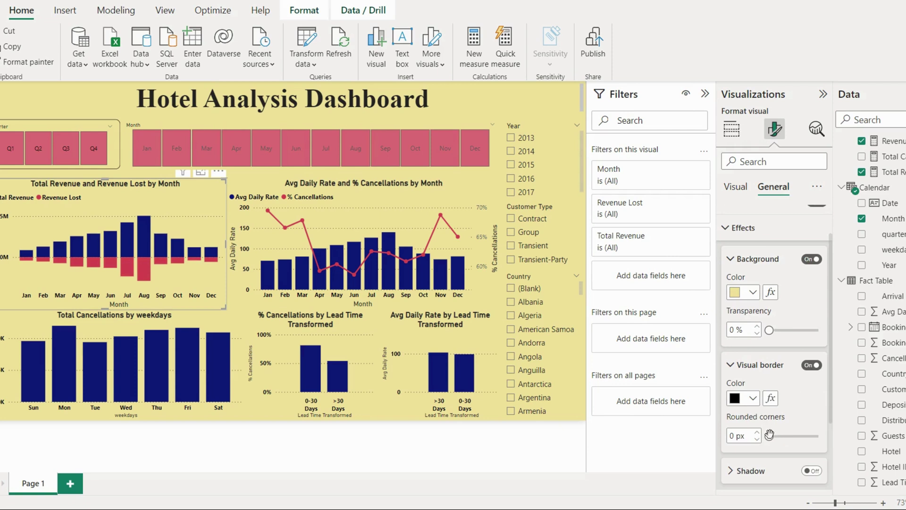
{"action": "left_click_drag", "start_coordinate": [769, 435], "coordinate": [793, 435]}
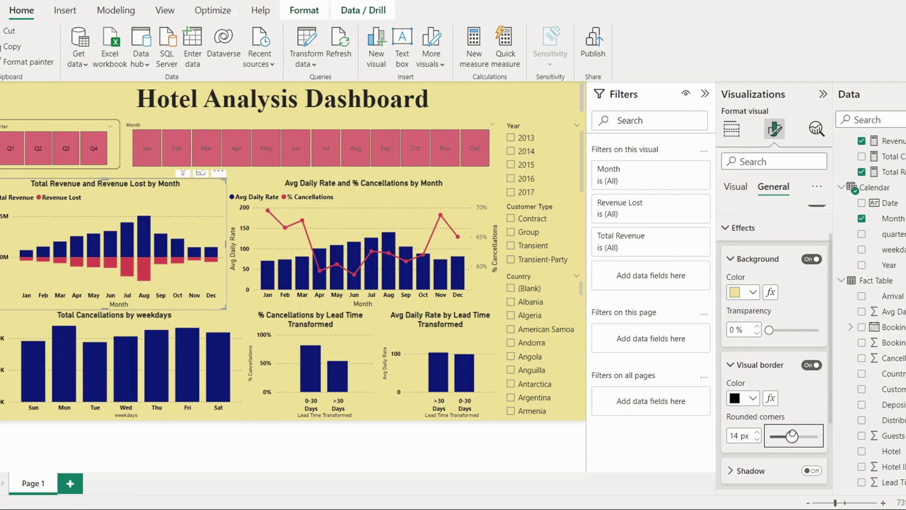
{"action": "left_click_drag", "start_coordinate": [791, 436], "coordinate": [793, 435]}
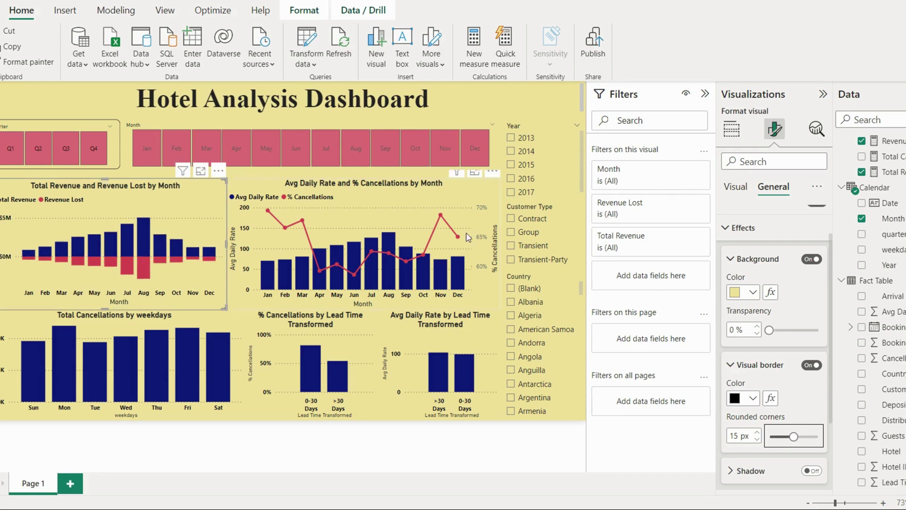
{"action": "left_click", "coordinate": [243, 179]}
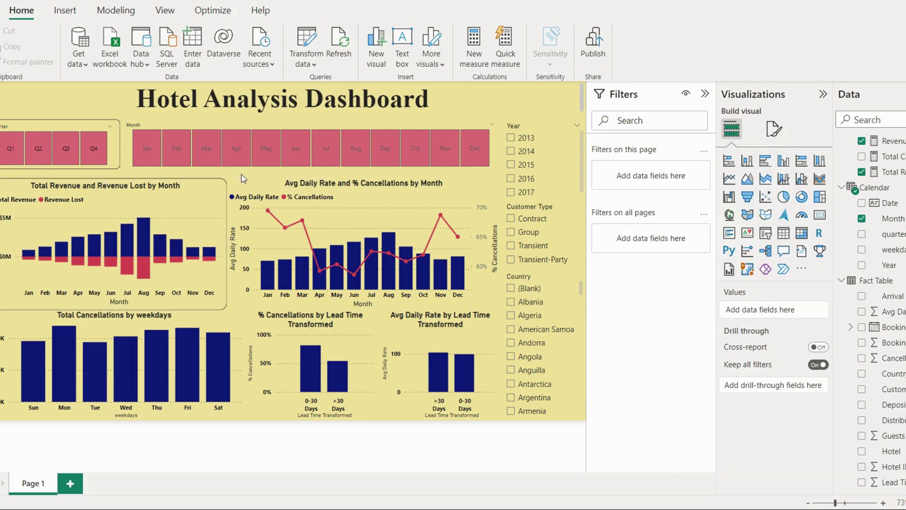
Step: Narrow the Avg Daily Rate and % Cancellations by Month chart from its left edge and nudge it slightly left, keeping a gap beside the revenue chart
{"action": "left_click", "coordinate": [250, 276]}
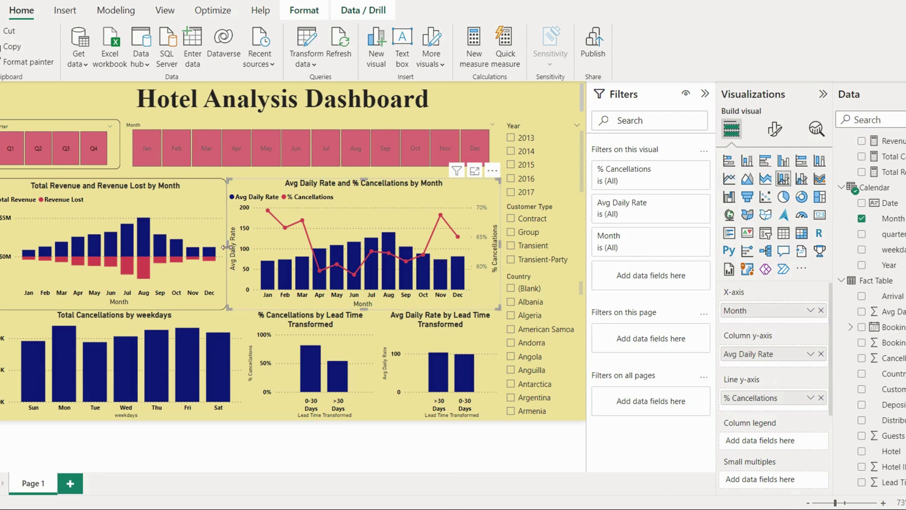
{"action": "left_click_drag", "start_coordinate": [236, 246], "coordinate": [237, 245]}
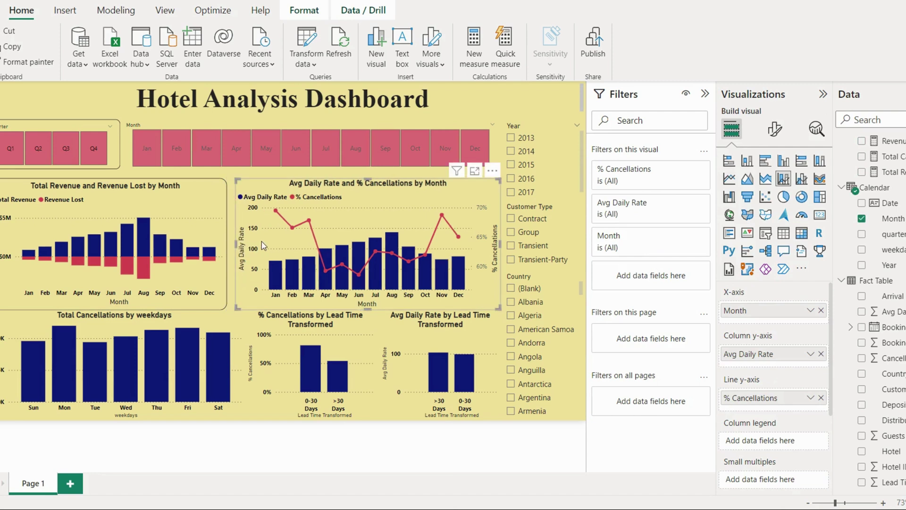
{"action": "key", "text": "Left"}
{"action": "key", "text": "Left"}
{"action": "key", "text": "Left"}
{"action": "key", "text": "Left"}
{"action": "key", "text": "Left"}
{"action": "key", "text": "Left"}
{"action": "key", "text": "Left"}
{"action": "key", "text": "Left"}
{"action": "key", "text": "Left"}
{"action": "key", "text": "Left"}
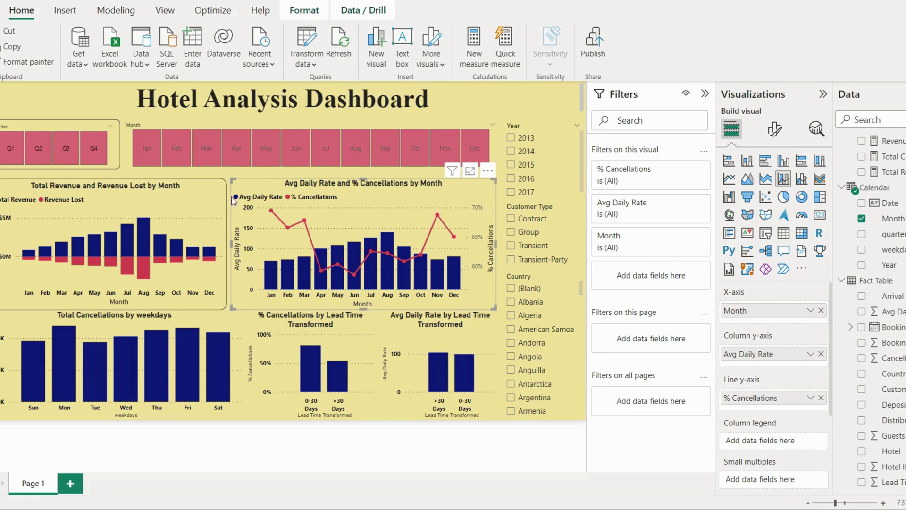
Step: Try to copy the Total Revenue and Revenue Lost by Month chart's formatting to another visual with the Format painter
{"action": "left_click", "coordinate": [218, 192]}
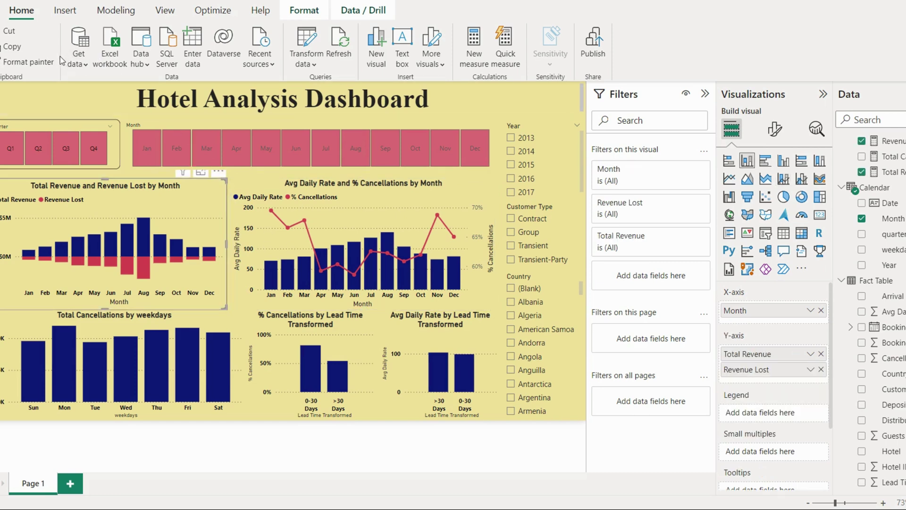
{"action": "left_click", "coordinate": [47, 66]}
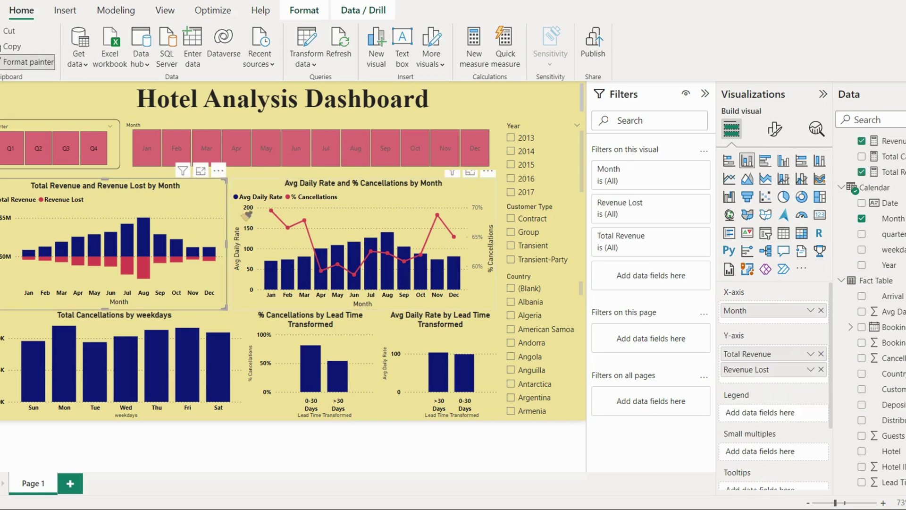
{"action": "left_click", "coordinate": [475, 111]}
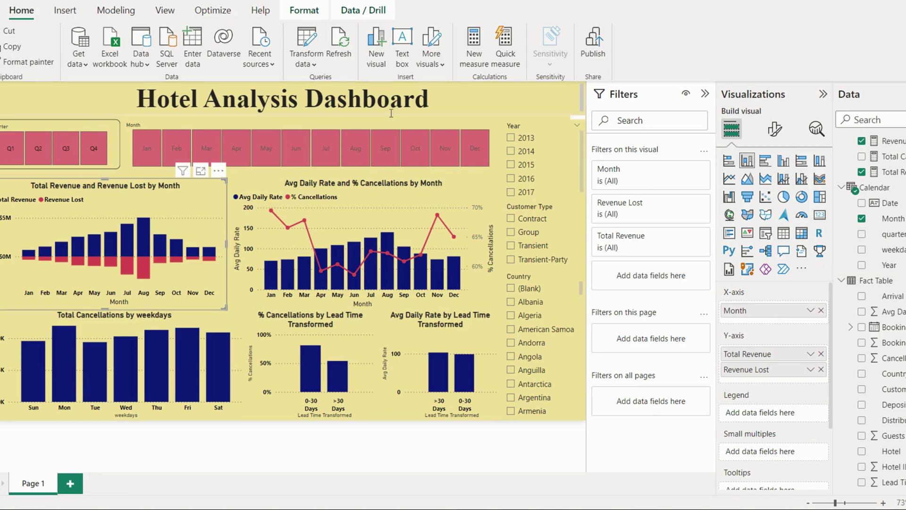
Step: Turn on a black visual border with 15 px rounded corners for the Avg Daily Rate and % Cancellations by Month chart
{"action": "left_click", "coordinate": [776, 132]}
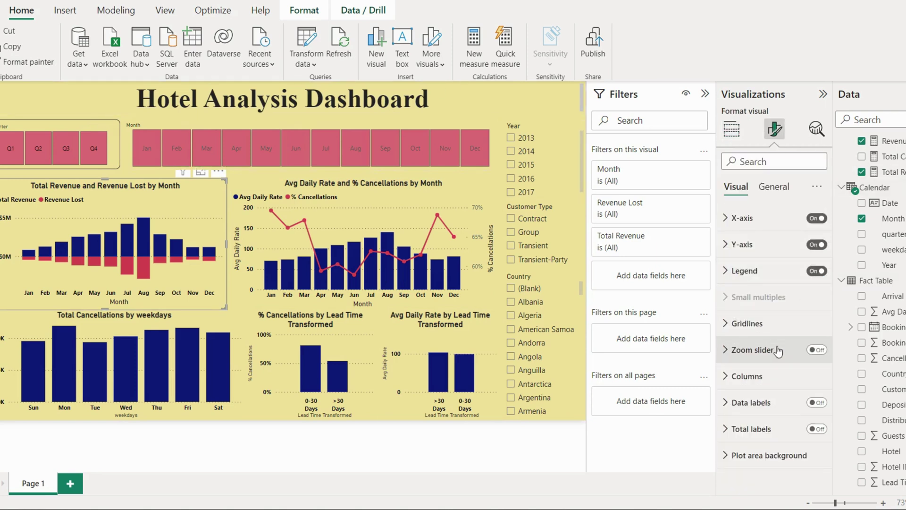
{"action": "left_click", "coordinate": [773, 187]}
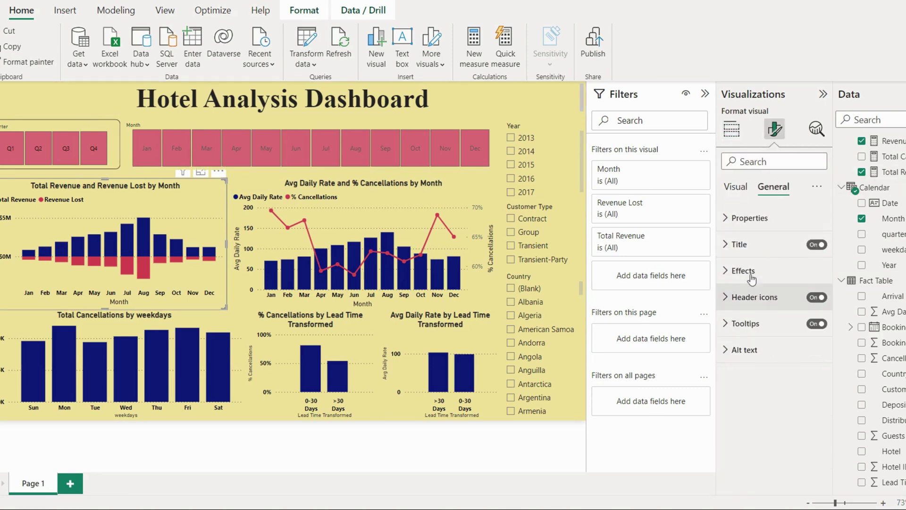
{"action": "left_click", "coordinate": [750, 272]}
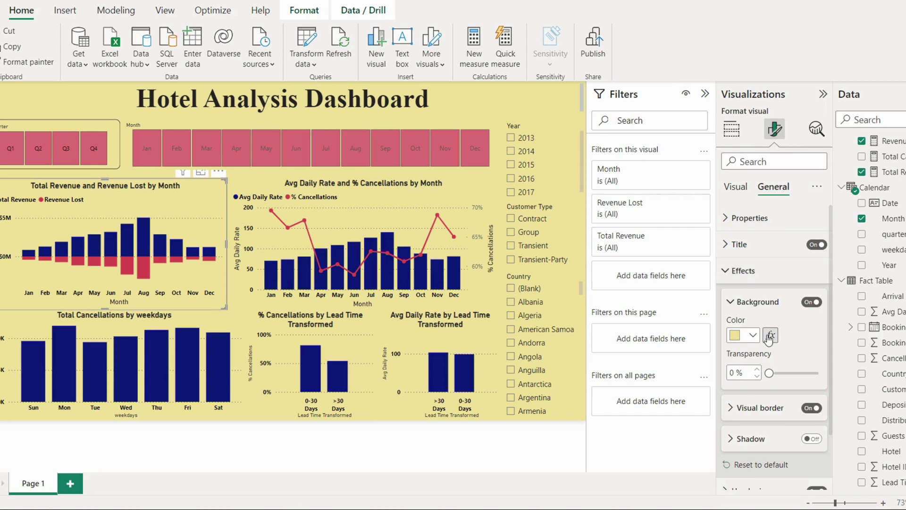
{"action": "left_click", "coordinate": [762, 411]}
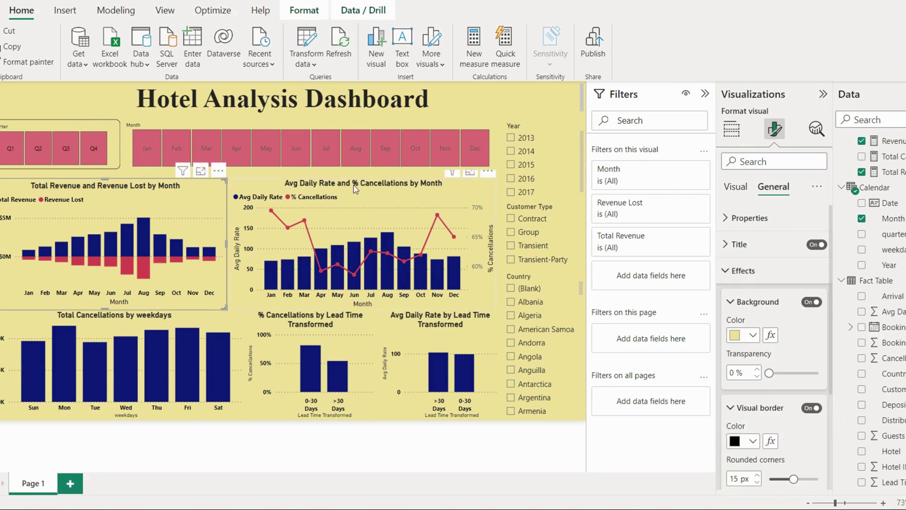
{"action": "left_click", "coordinate": [359, 197]}
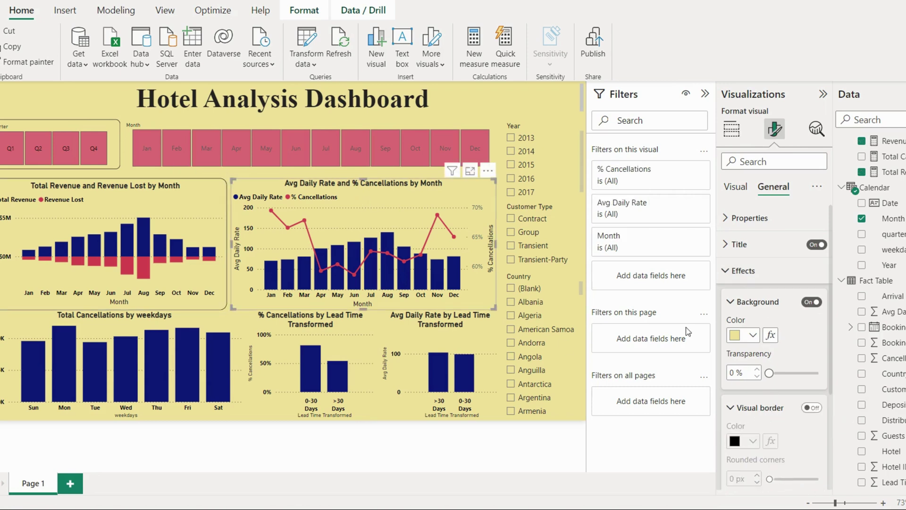
{"action": "left_click", "coordinate": [811, 407]}
{"action": "left_click_drag", "start_coordinate": [770, 480], "coordinate": [793, 480]}
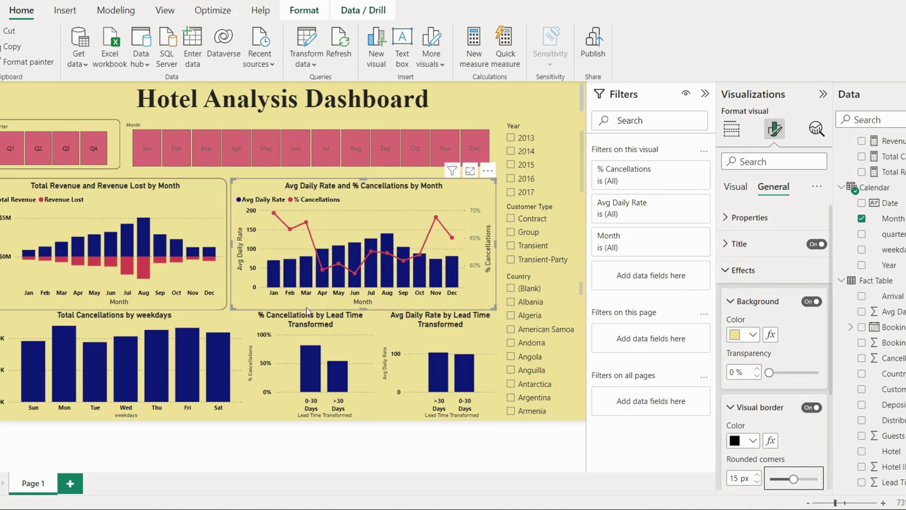
Step: Turn on a black visual border with 17 px rounded corners for the Total Cancellations by weekdays chart
{"action": "left_click", "coordinate": [203, 326]}
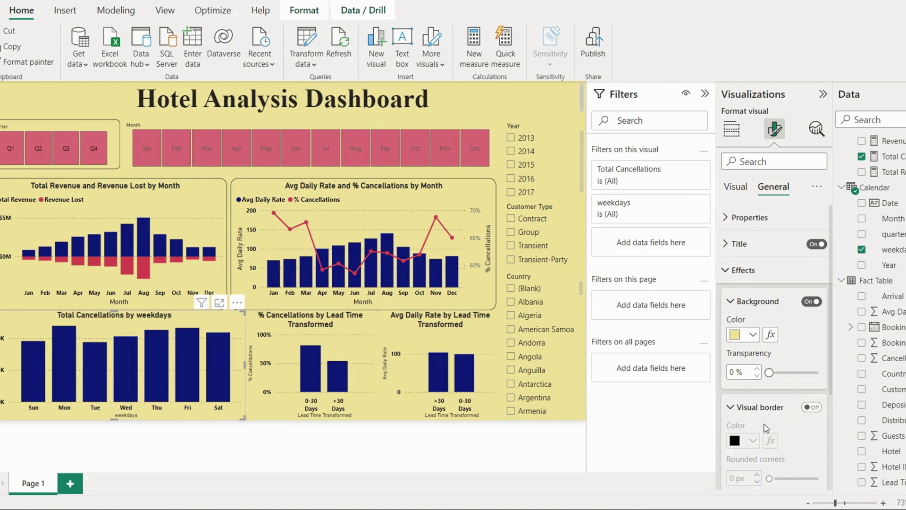
{"action": "left_click", "coordinate": [811, 408]}
{"action": "left_click_drag", "start_coordinate": [770, 479], "coordinate": [797, 480]}
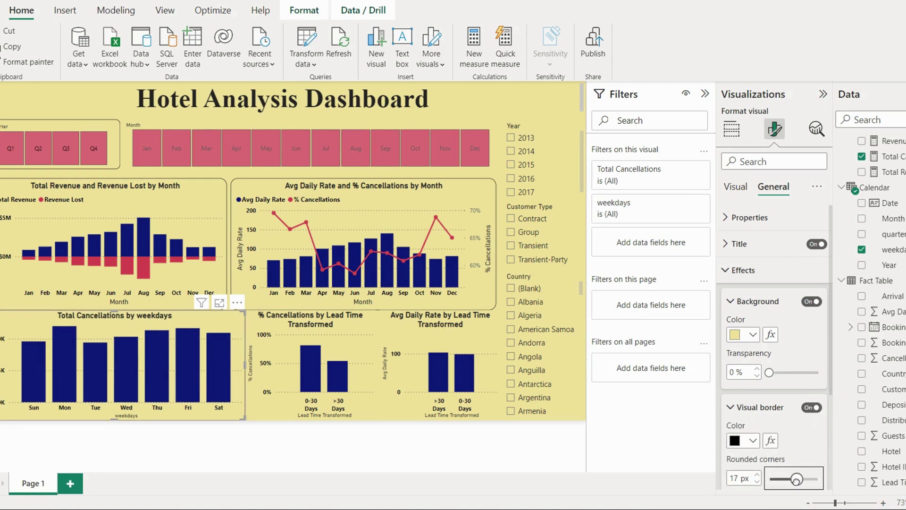
Step: Copy the Total Cancellations by weekdays chart's formatting to both Lead Time Transformed charts with the Format painter
{"action": "left_click", "coordinate": [371, 331]}
{"action": "left_click", "coordinate": [369, 332]}
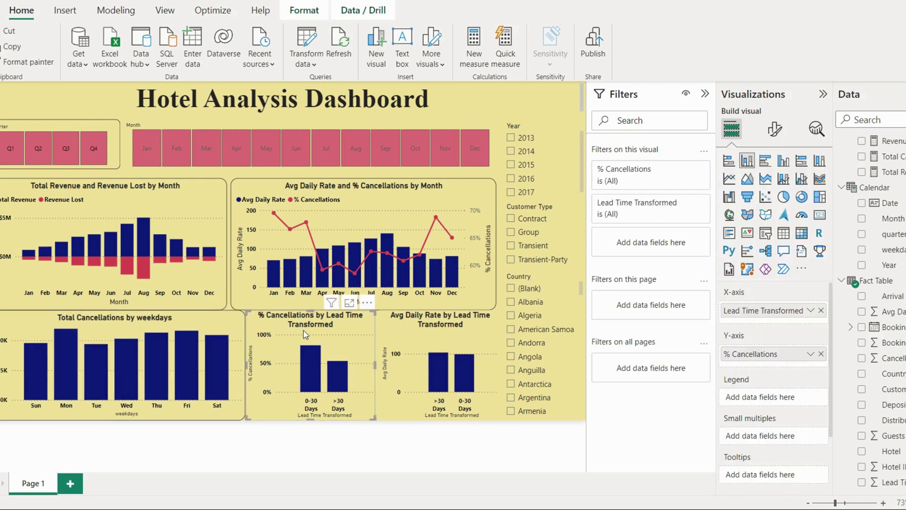
{"action": "left_click", "coordinate": [232, 315]}
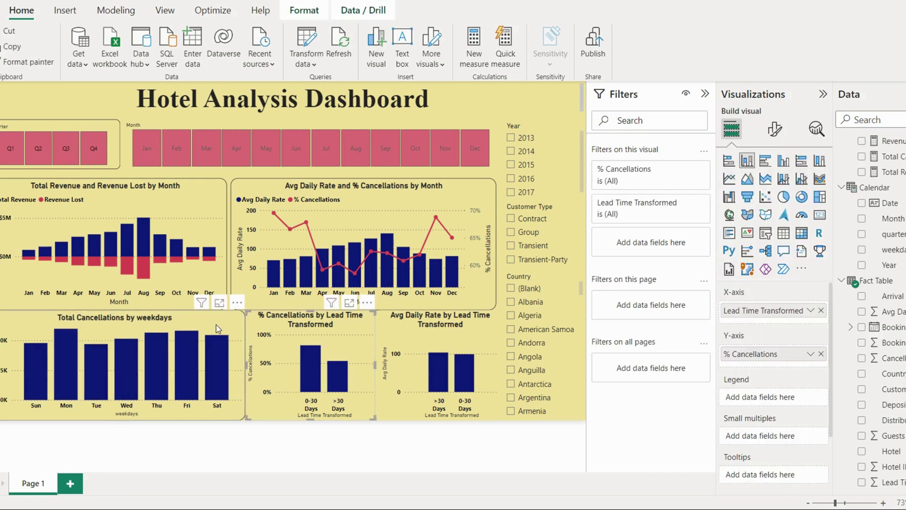
{"action": "left_click", "coordinate": [28, 62]}
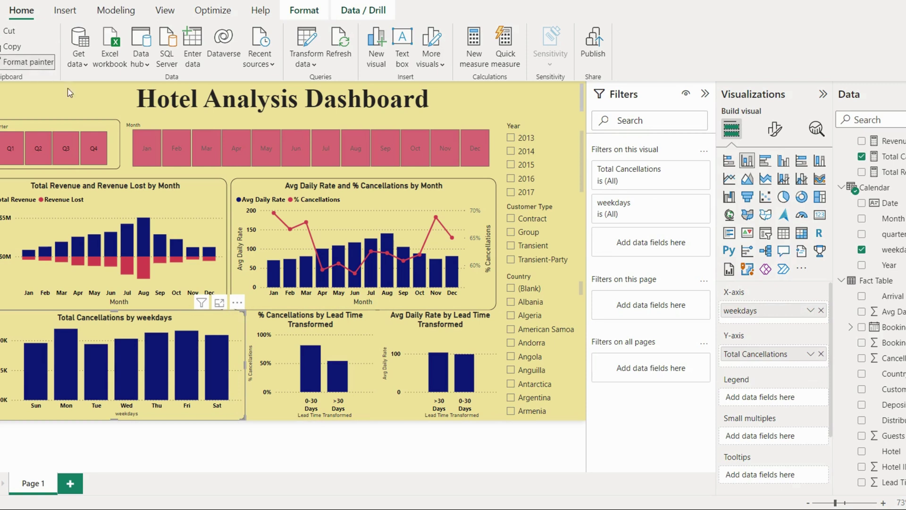
{"action": "left_click", "coordinate": [359, 342]}
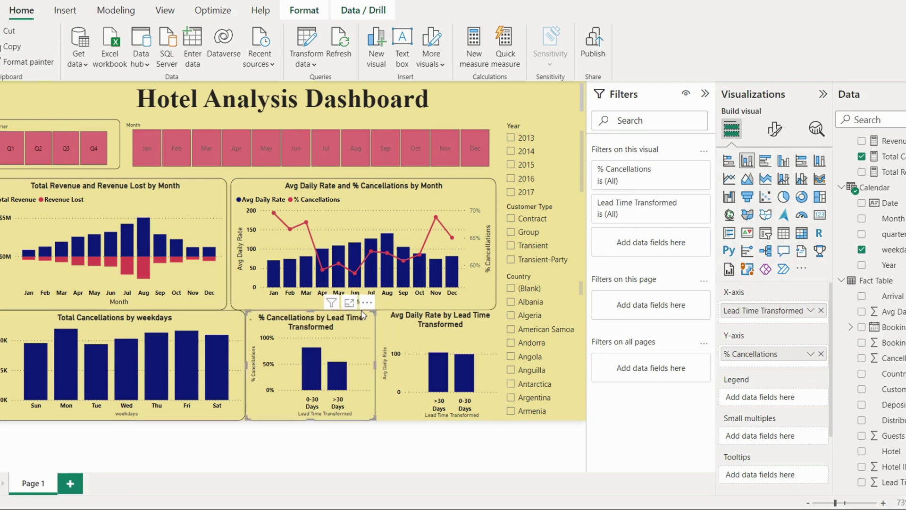
{"action": "left_click", "coordinate": [28, 62]}
{"action": "left_click", "coordinate": [426, 331]}
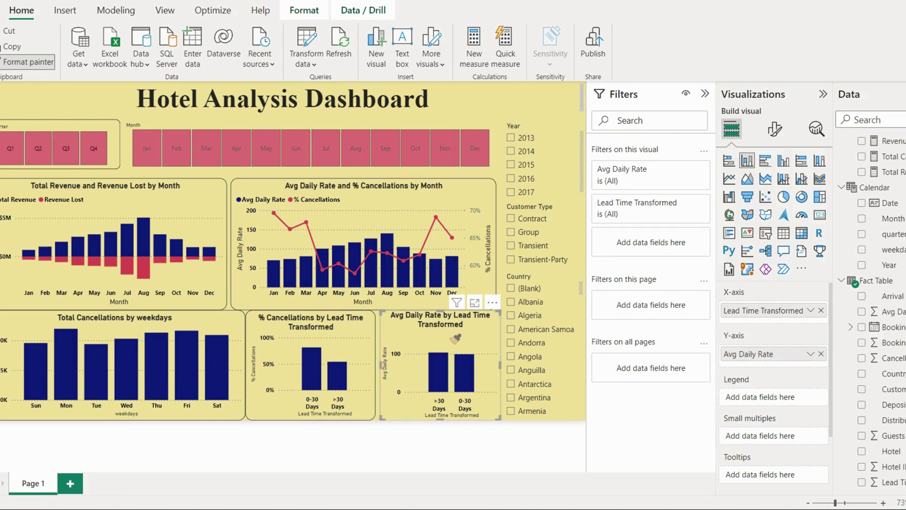
Step: Narrow the % Cancellations by Lead Time chart from its left edge, then shrink and reposition both lead time charts with even gaps around them
{"action": "left_click", "coordinate": [264, 347]}
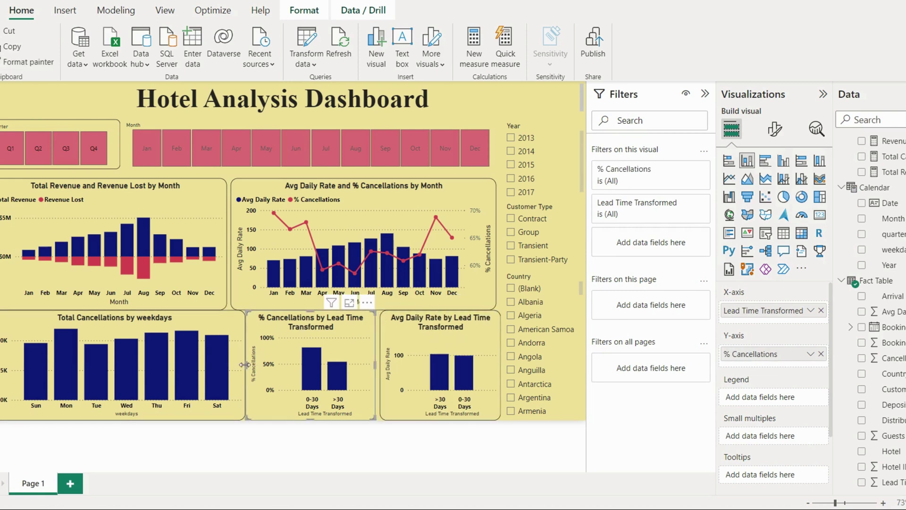
{"action": "left_click_drag", "start_coordinate": [244, 364], "coordinate": [251, 365]}
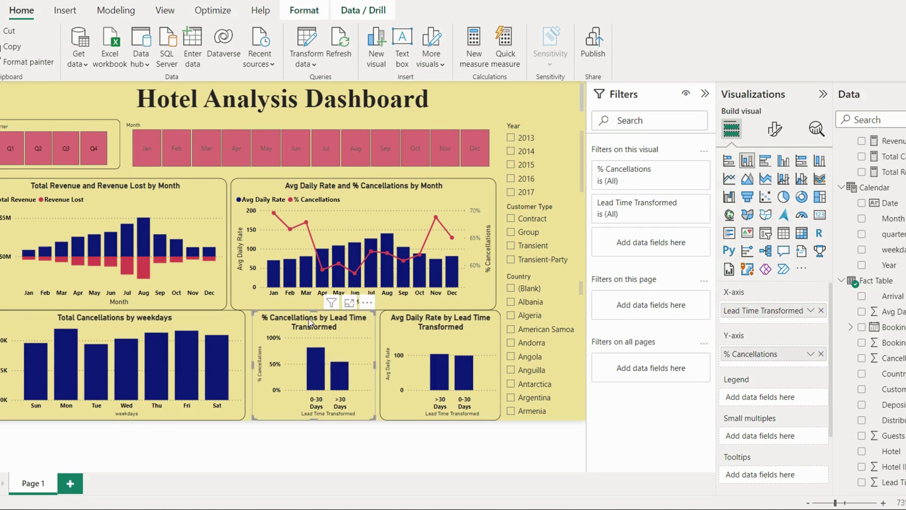
{"action": "left_click_drag", "start_coordinate": [314, 313], "coordinate": [435, 340]}
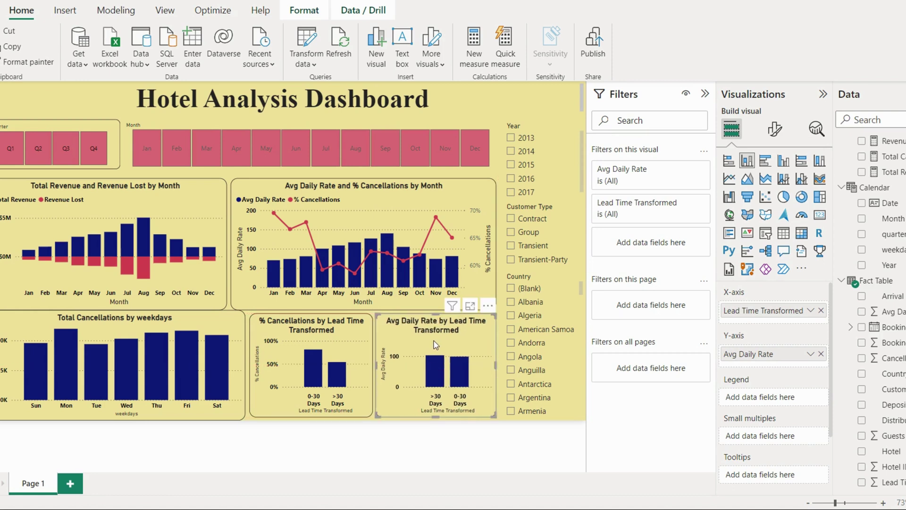
Step: Resize the Total Cancellations by weekdays chart to line up with the lead time charts and trim the revenue chart's left edge to match
{"action": "left_click", "coordinate": [238, 346]}
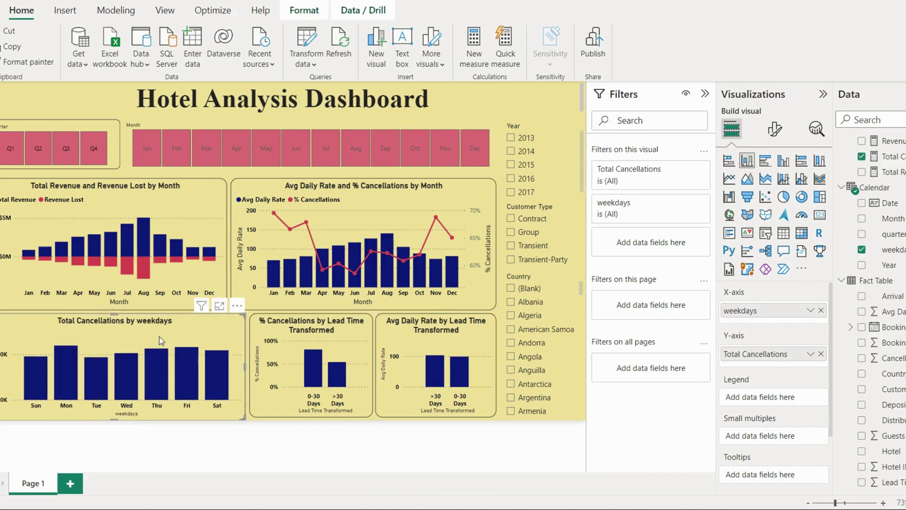
{"action": "left_click_drag", "start_coordinate": [118, 417], "coordinate": [118, 416]}
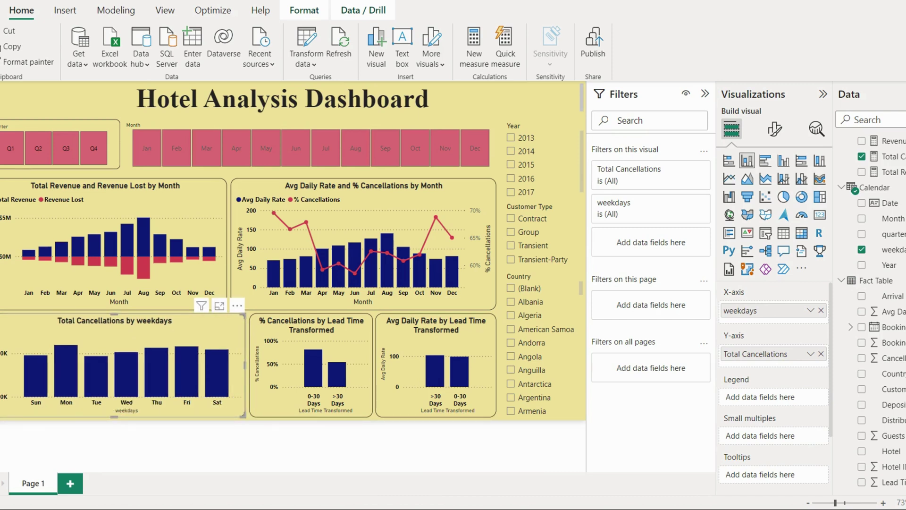
{"action": "key", "text": "Escape"}
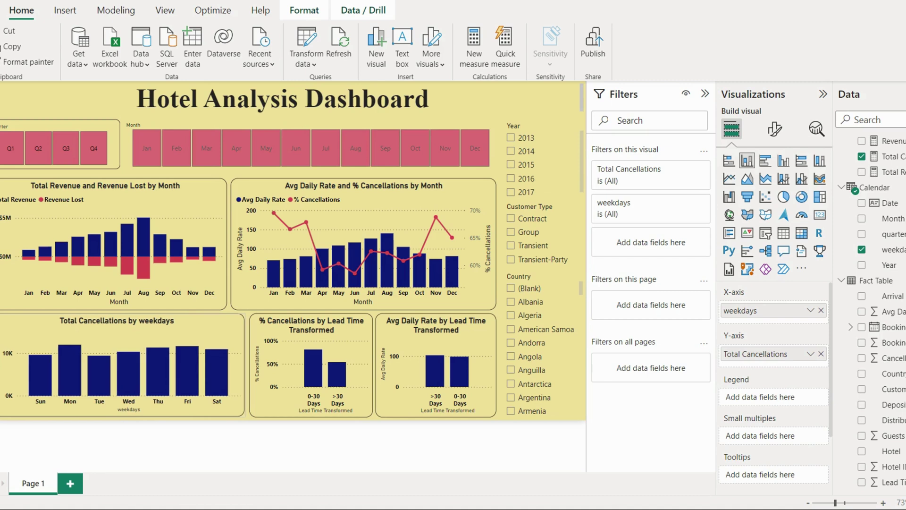
{"action": "left_click_drag", "start_coordinate": [244, 417], "coordinate": [246, 417]}
{"action": "left_click", "coordinate": [13, 239]}
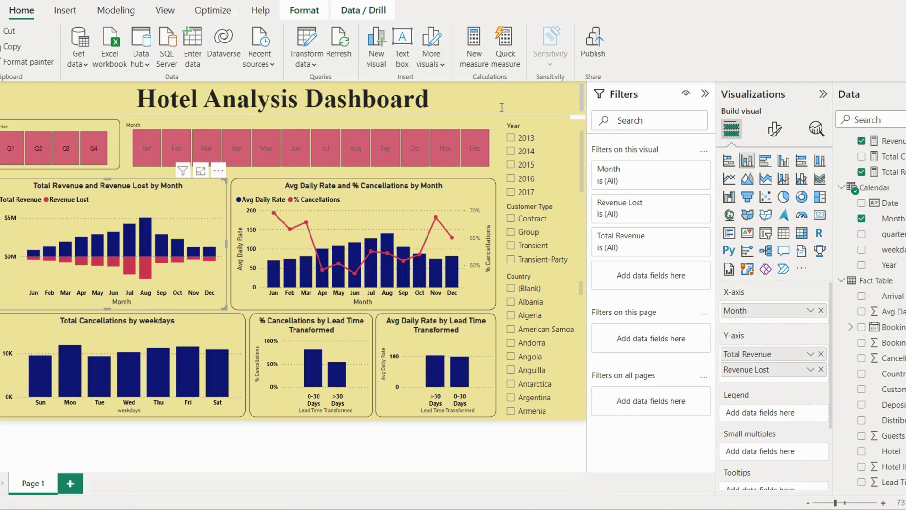
{"action": "left_click", "coordinate": [487, 470]}
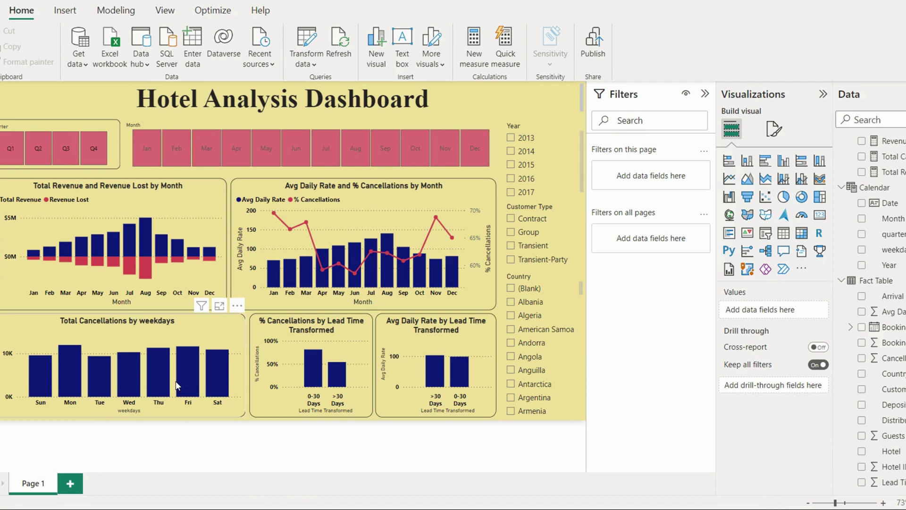
Step: Filter the dashboard by each single quarter in turn, from Q1 to Q4, with the quarter slicer
{"action": "left_click", "coordinate": [18, 149]}
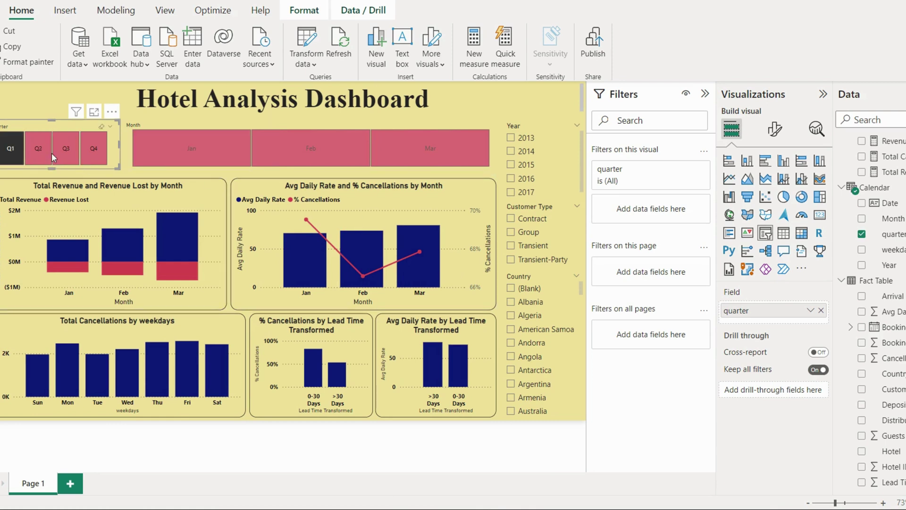
{"action": "left_click", "coordinate": [51, 157]}
{"action": "left_click", "coordinate": [51, 157]}
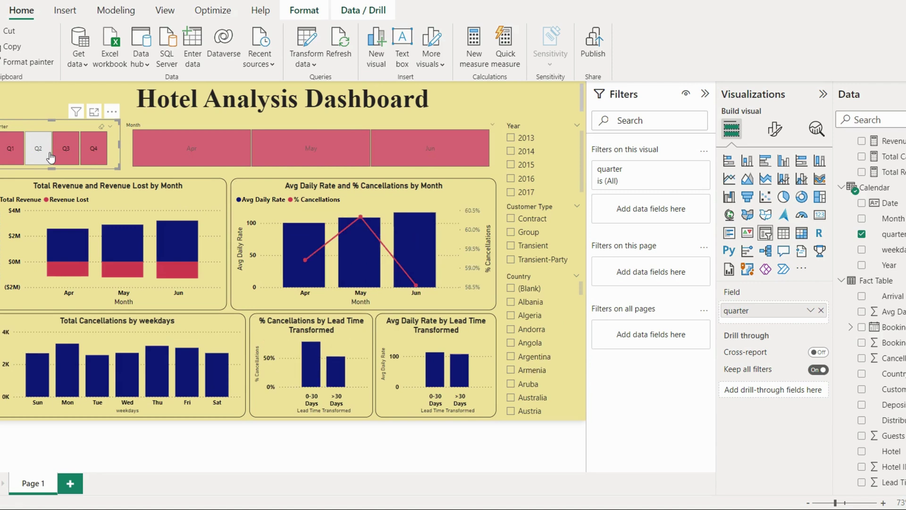
{"action": "left_click", "coordinate": [64, 160]}
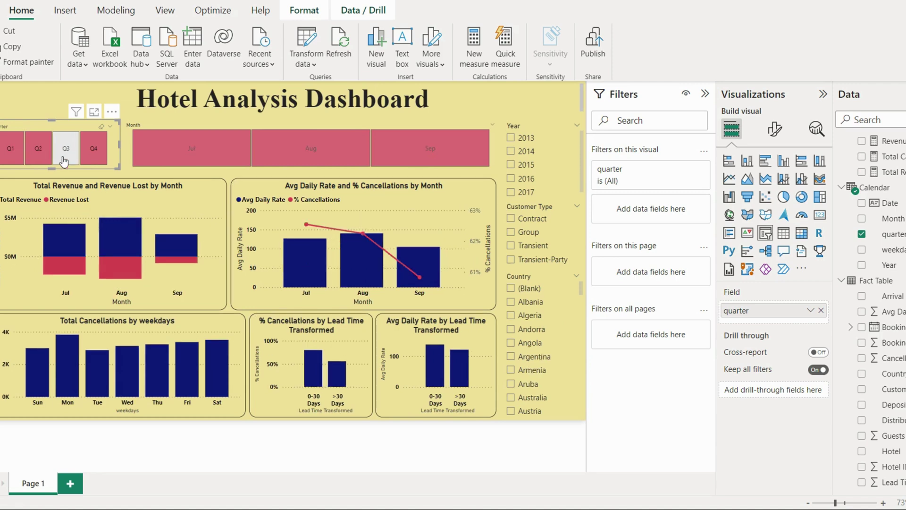
{"action": "left_click", "coordinate": [98, 161]}
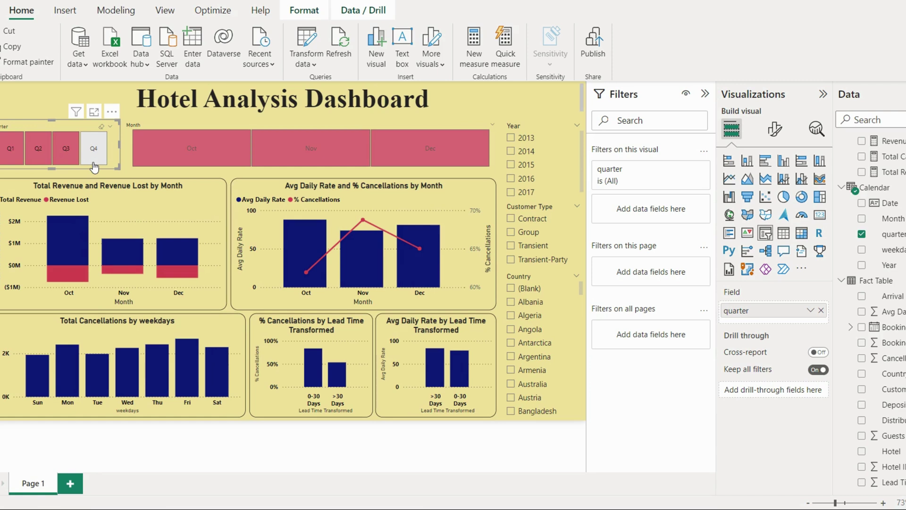
Step: Add Q3 and Q2 to the Q4 selection in the quarter slicer, then clear all of its selections
{"action": "left_click", "coordinate": [65, 149], "text": "ctrl"}
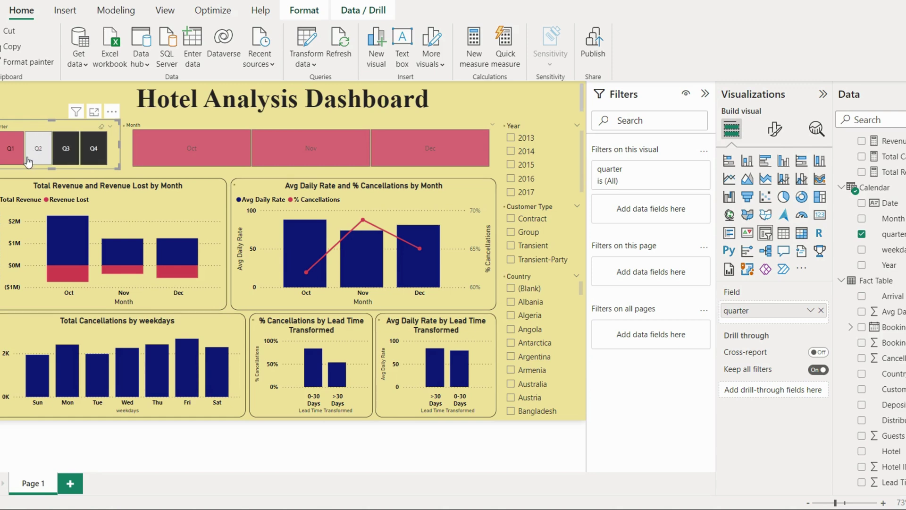
{"action": "left_click", "coordinate": [39, 149], "text": "ctrl"}
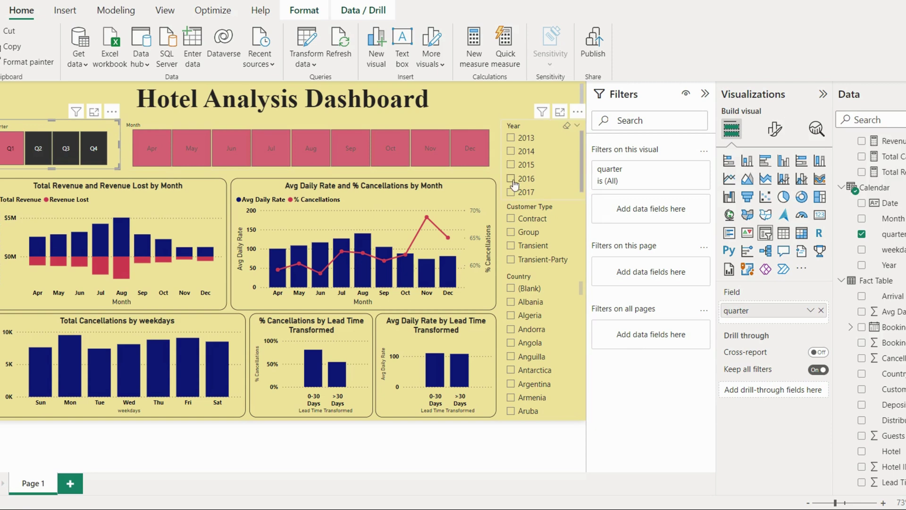
{"action": "left_click", "coordinate": [5, 150]}
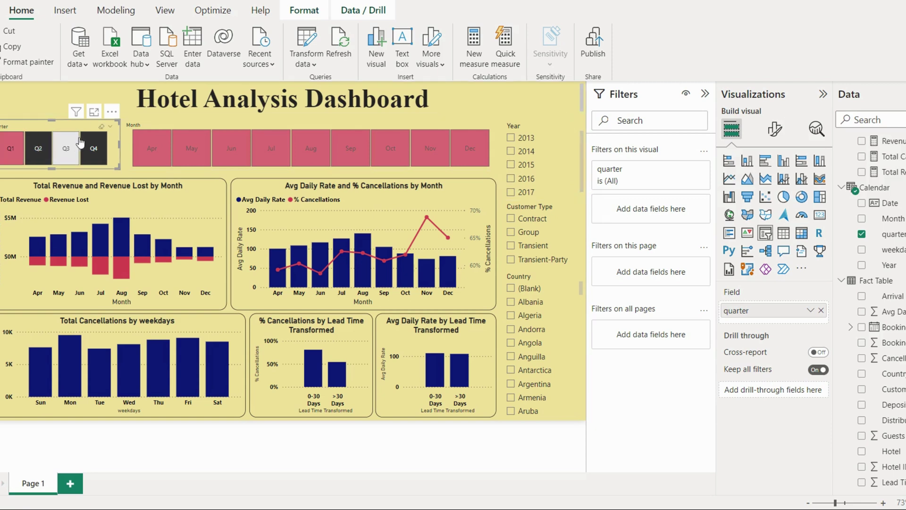
{"action": "left_click", "coordinate": [101, 128]}
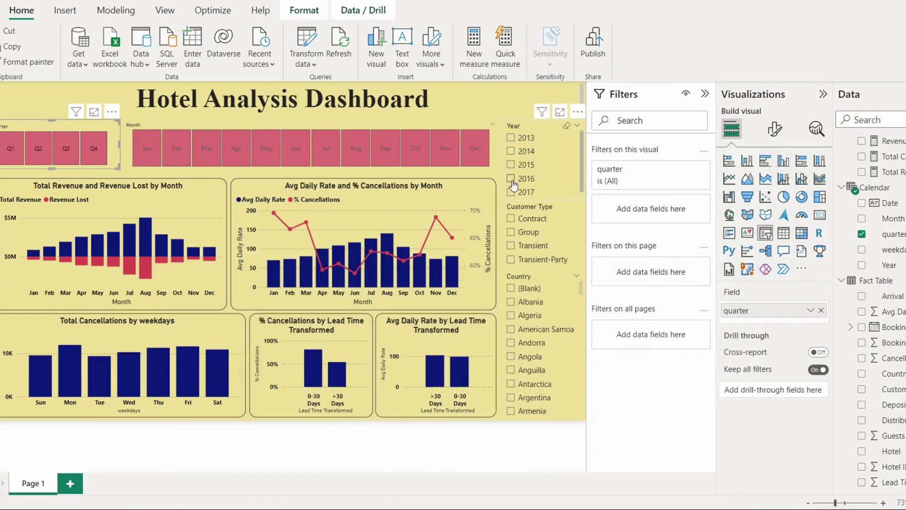
Step: Filter the dashboard to July and August of 2016 with the Year and Month slicers
{"action": "left_click", "coordinate": [512, 180]}
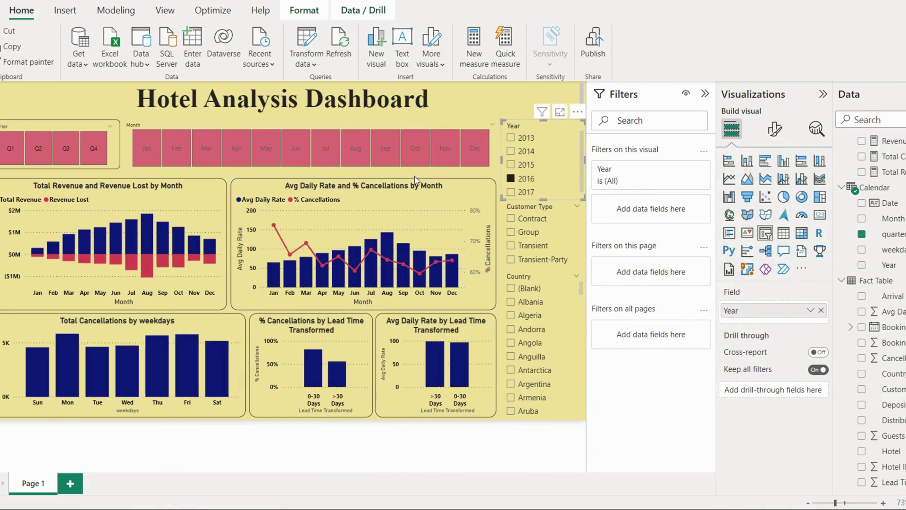
{"action": "left_click", "coordinate": [324, 152]}
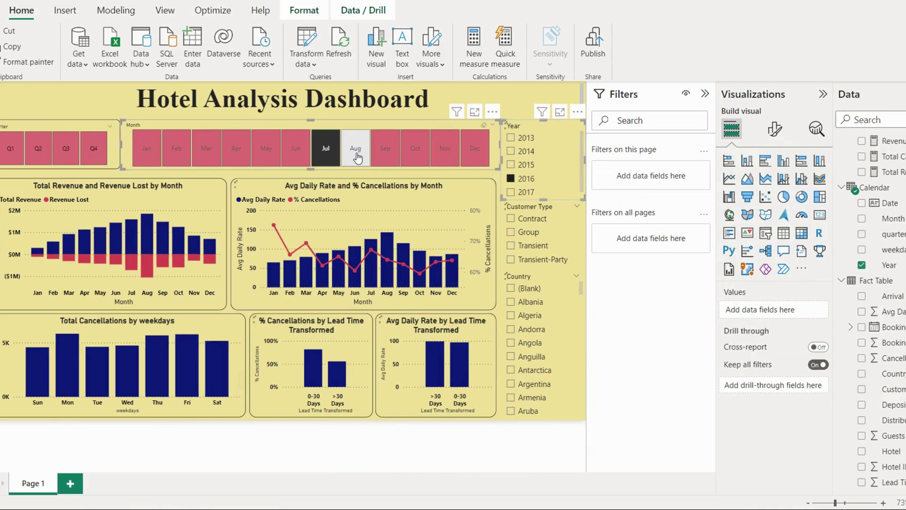
{"action": "left_click", "coordinate": [357, 158], "text": "ctrl"}
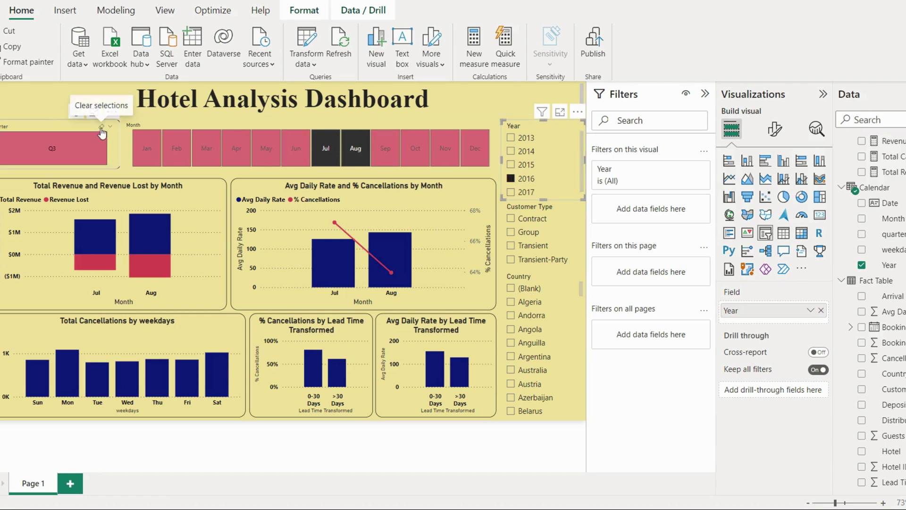
Step: Clear the selections in the quarter and Month slicers and deselect 2016 in the Year slicer
{"action": "left_click", "coordinate": [102, 130]}
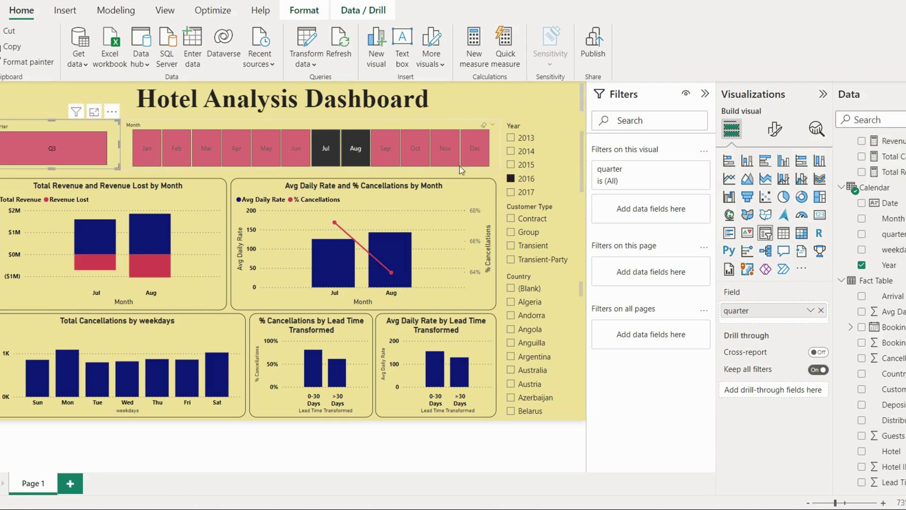
{"action": "left_click", "coordinate": [484, 127]}
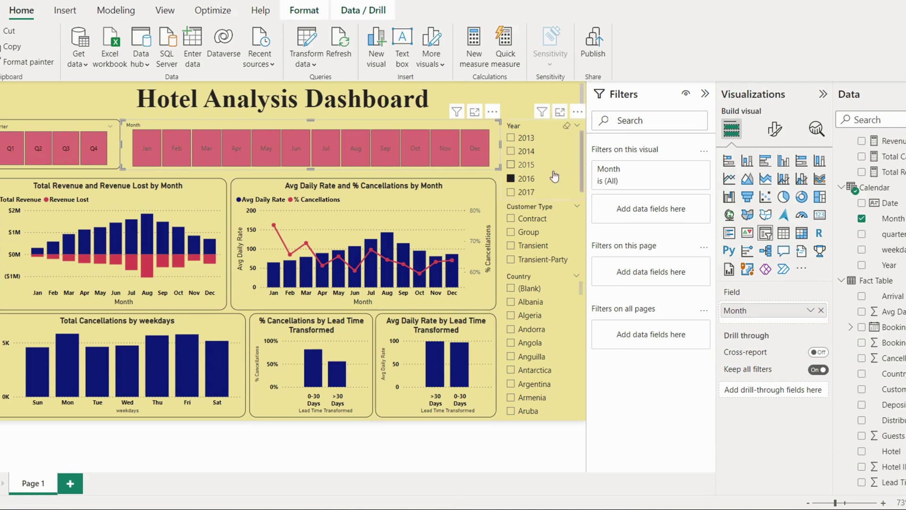
{"action": "left_click", "coordinate": [511, 178]}
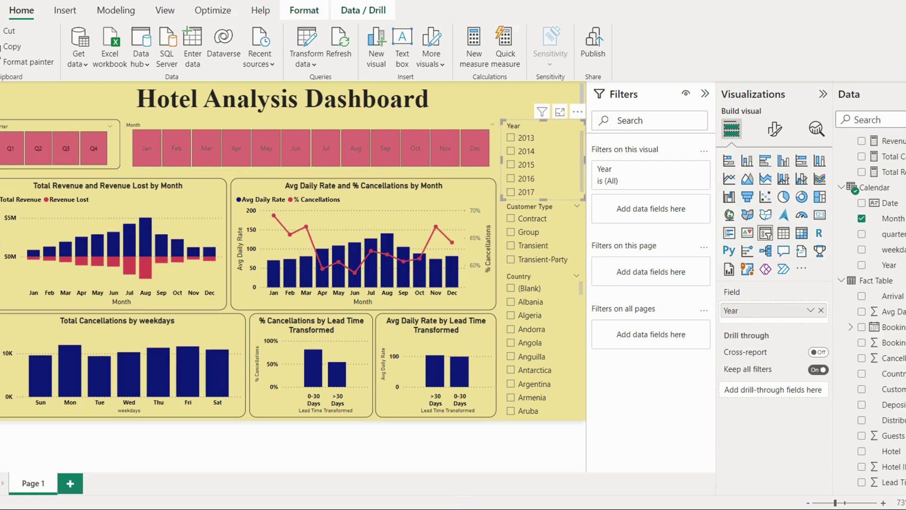